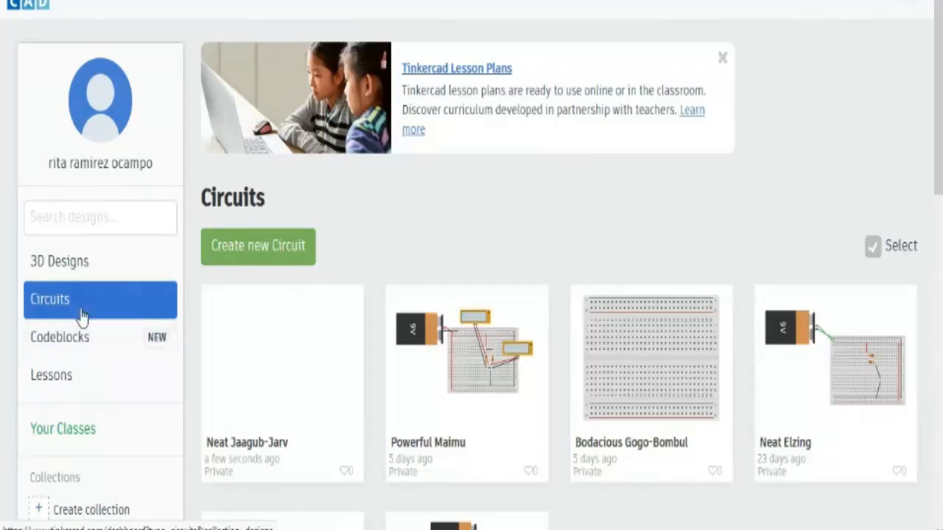
Create a new circuit and dismiss the tip about pre-made starter circuits.
click(289, 255)
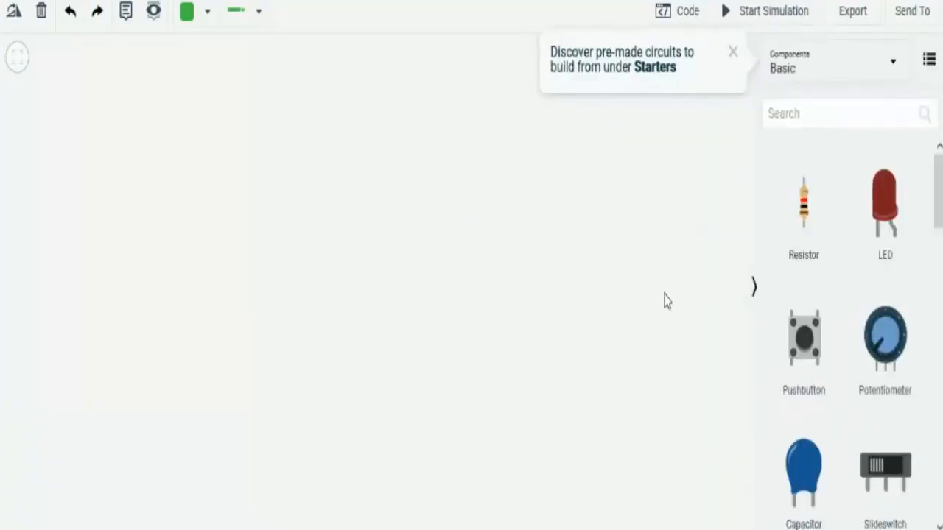
click(734, 65)
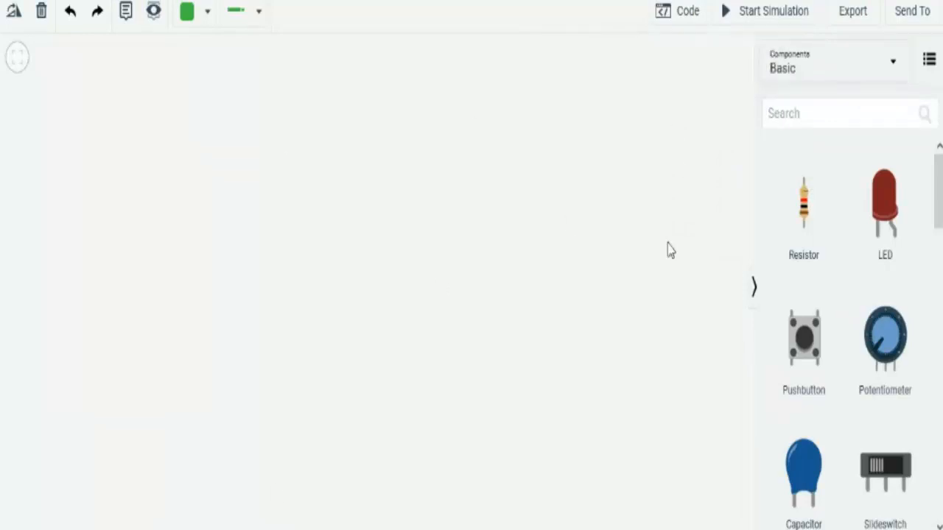
Look through the Basic component library to see which parts are available for the circuit.
scroll(839, 273, down, 9)
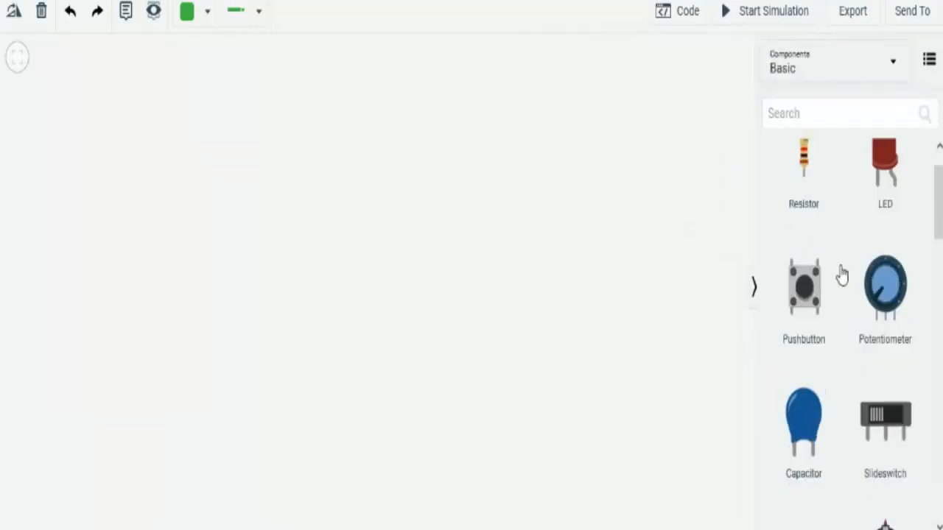
scroll(842, 275, down, 7)
scroll(842, 274, up, 12)
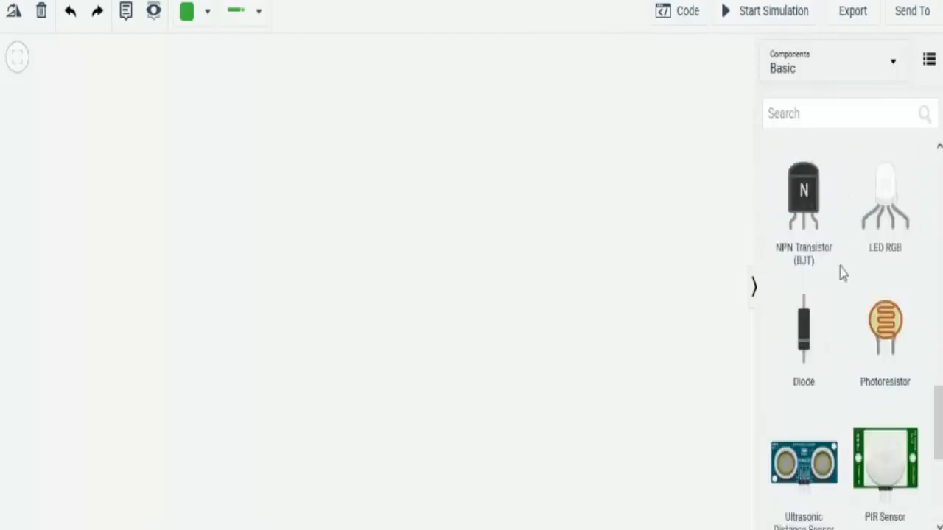
scroll(842, 274, down, 5)
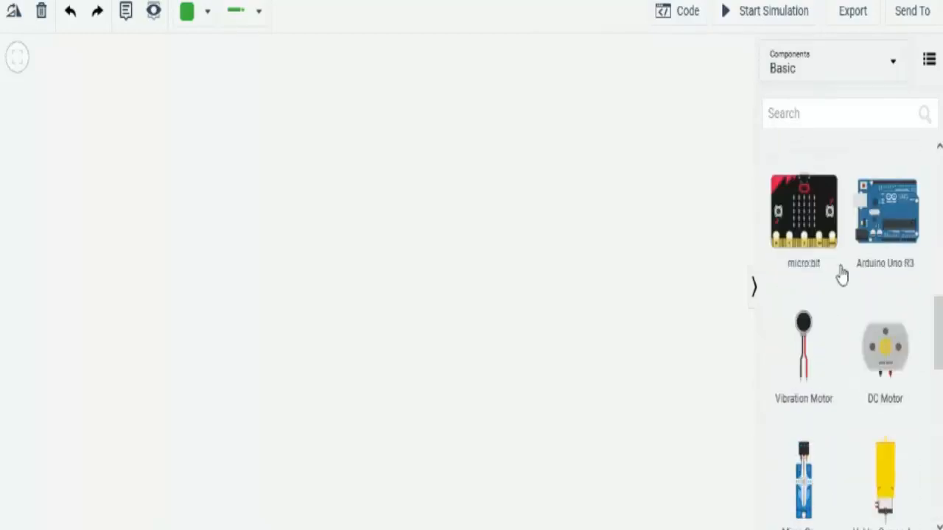
scroll(842, 274, down, 6)
scroll(842, 274, up, 6)
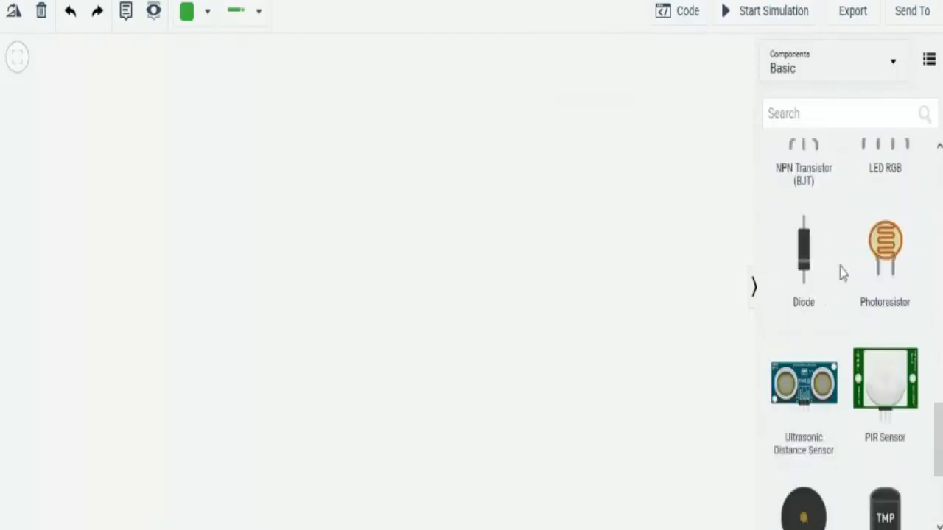
scroll(842, 274, up, 7)
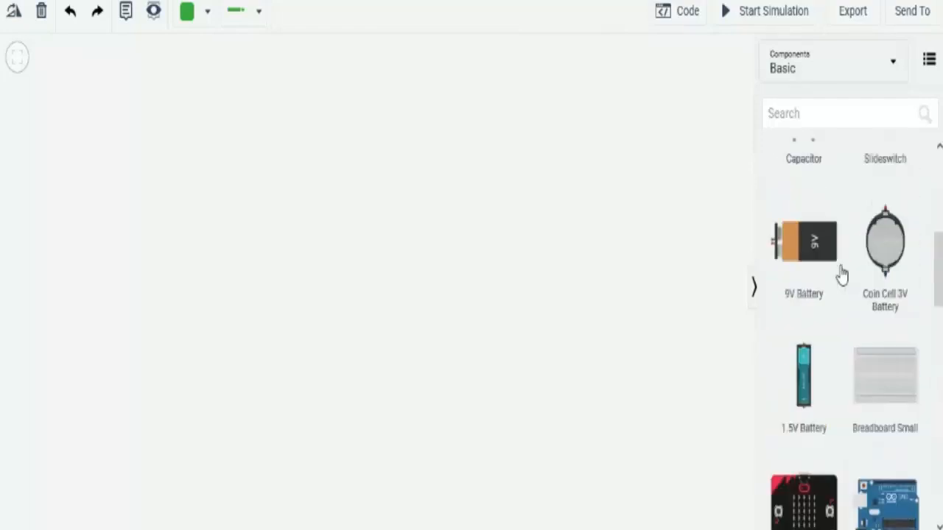
scroll(842, 274, down, 8)
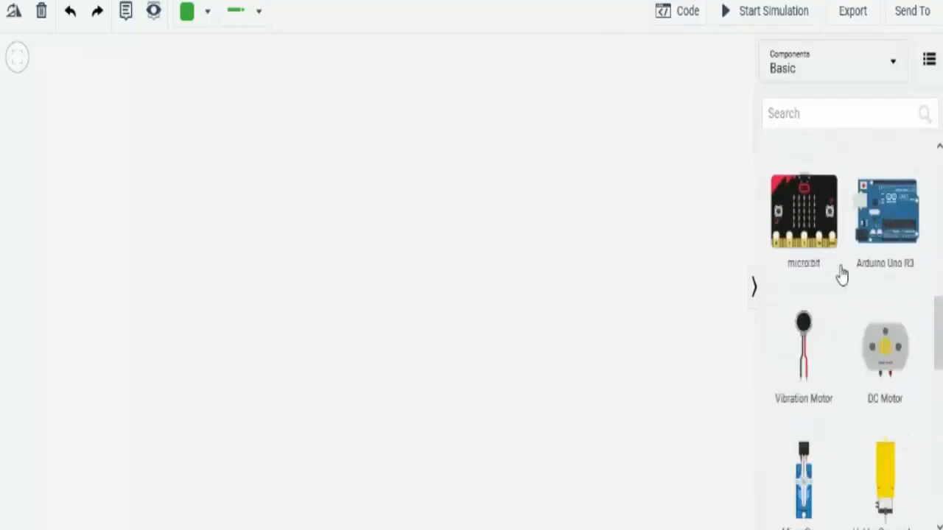
Place a small breadboard in the middle of the workspace and shift it slightly to the left.
scroll(842, 274, up, 3)
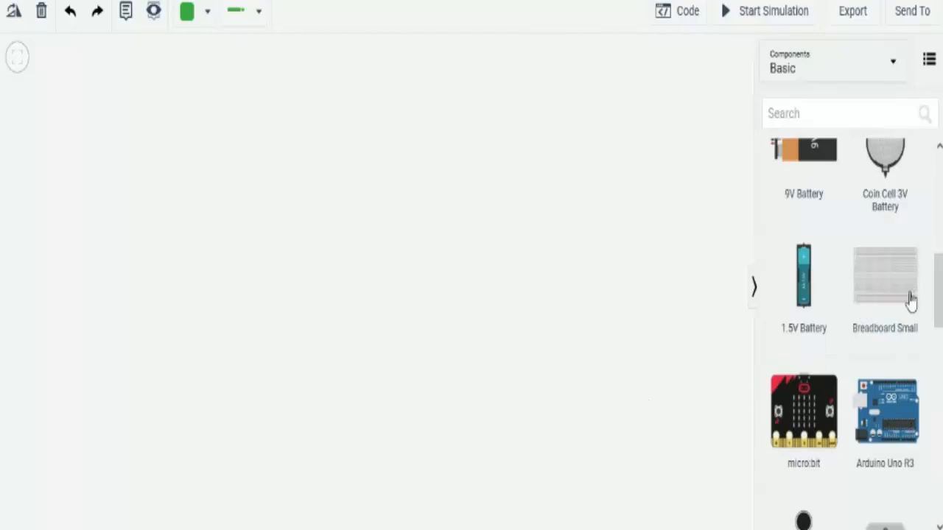
drag(889, 292, 436, 295)
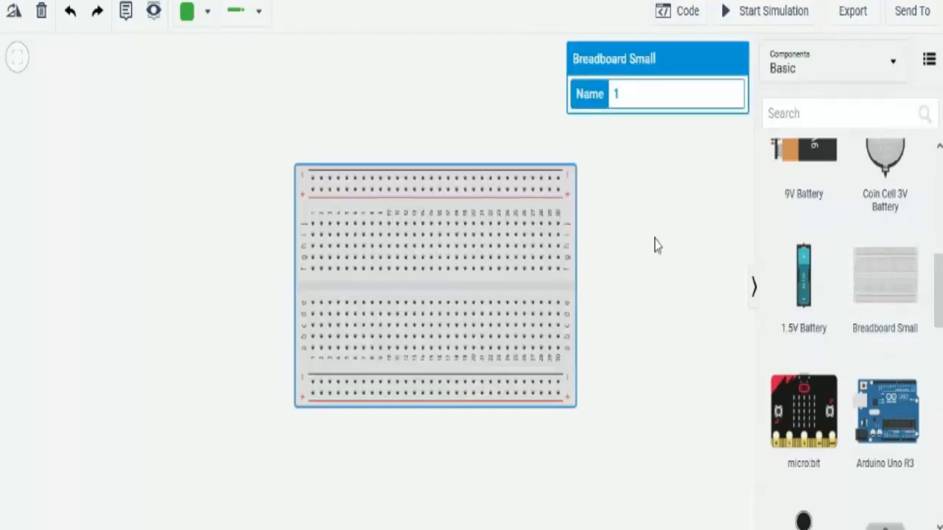
click(657, 245)
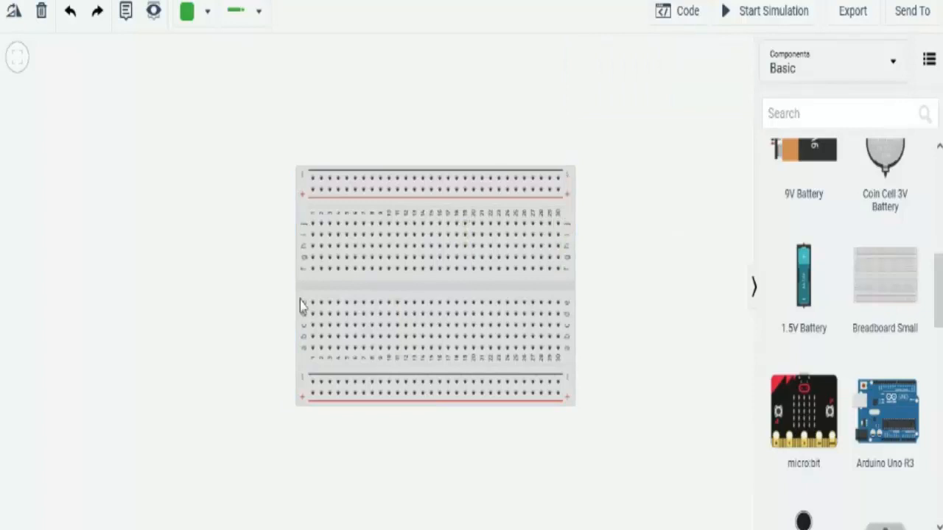
drag(300, 306, 276, 303)
click(684, 306)
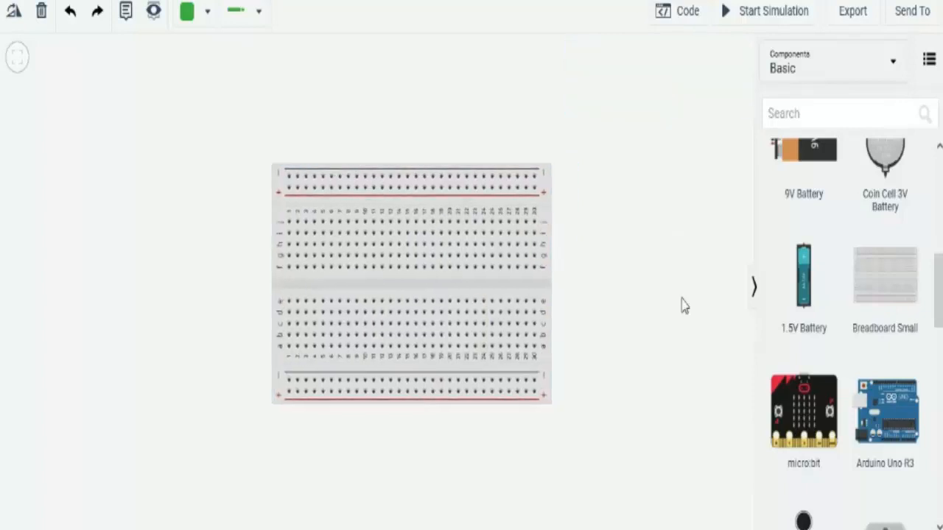
Place three resistors in the empty space to the right of the breadboard.
scroll(894, 305, up, 5)
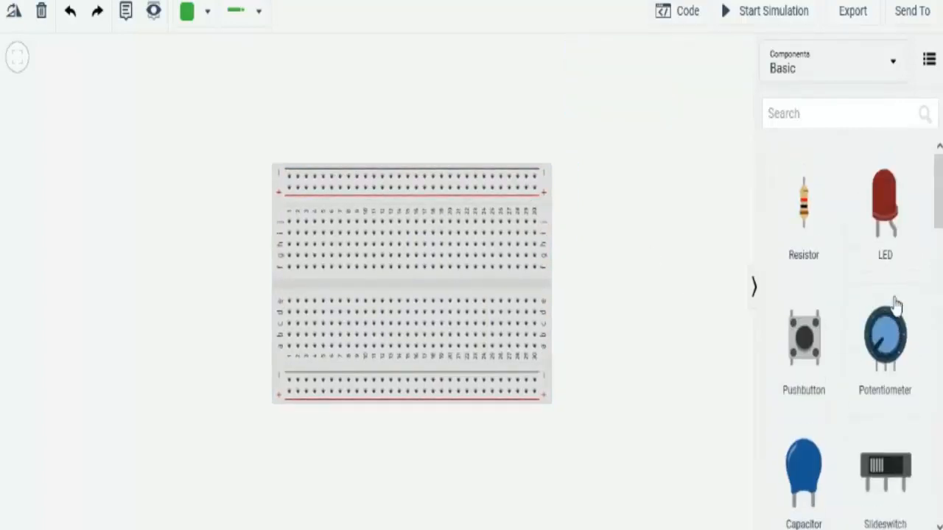
drag(803, 203, 623, 196)
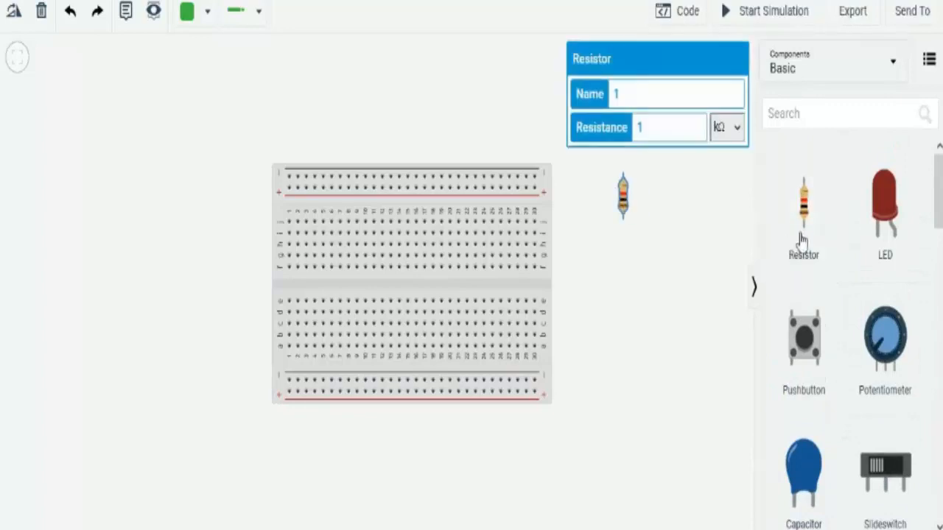
drag(803, 239, 675, 221)
drag(796, 236, 651, 308)
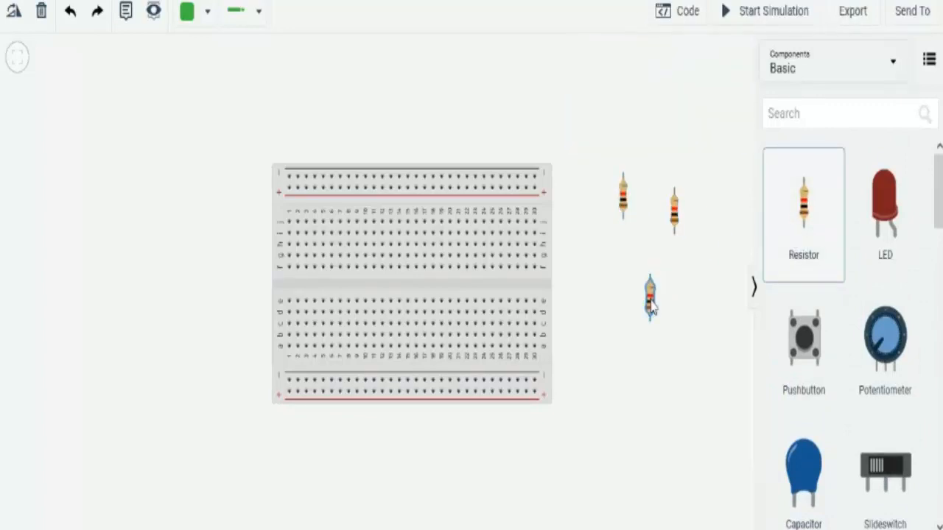
click(643, 227)
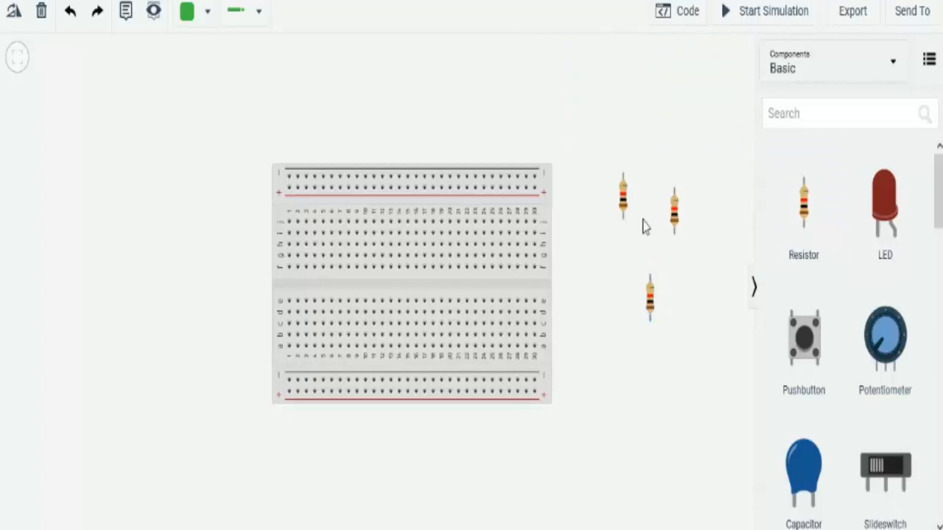
Set the resistance of resistor 2 to 2 kΩ and of resistor 3 to 3 kΩ.
click(624, 213)
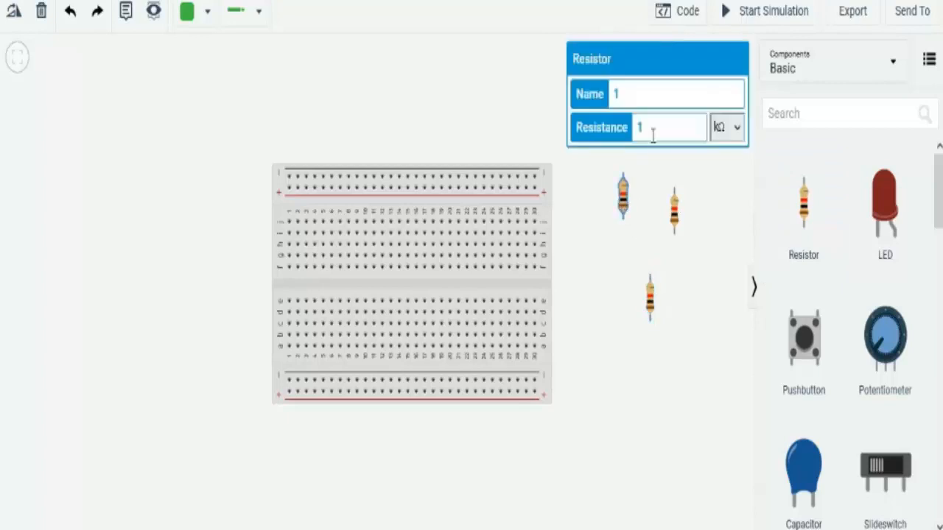
click(673, 210)
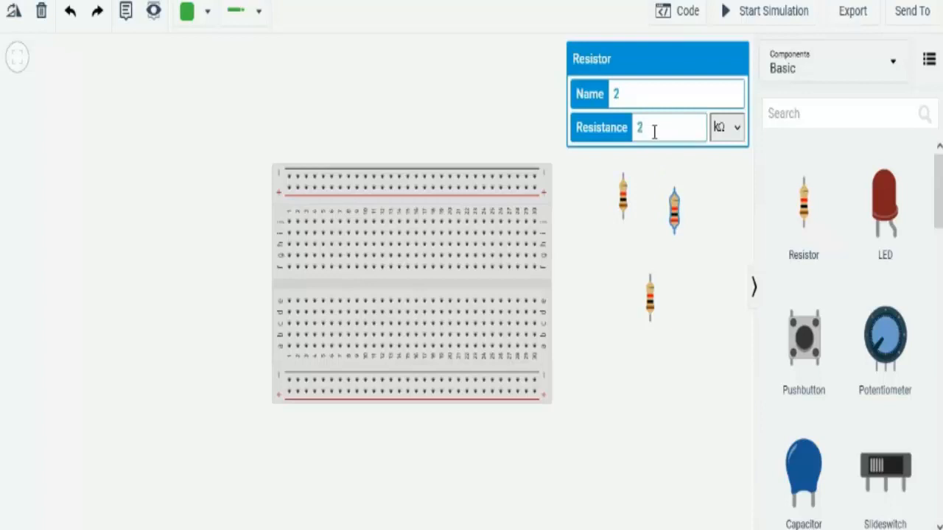
click(701, 308)
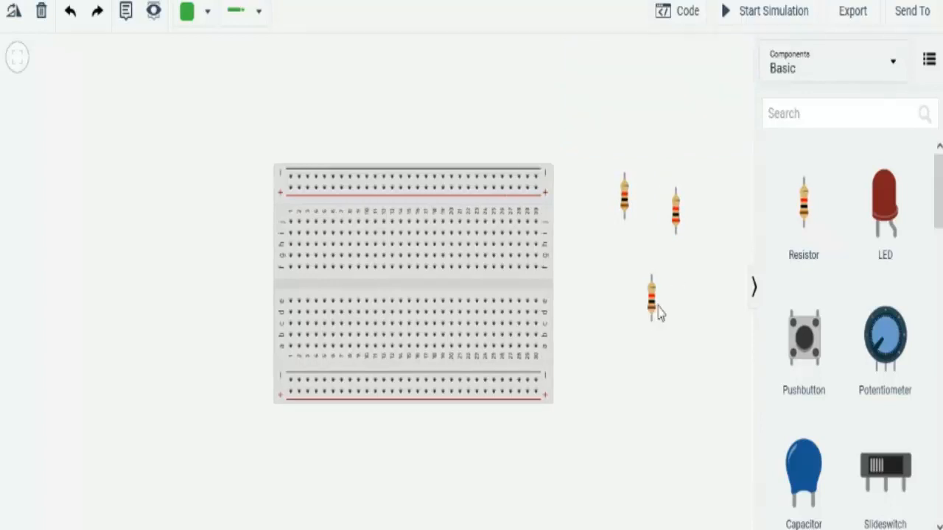
click(653, 299)
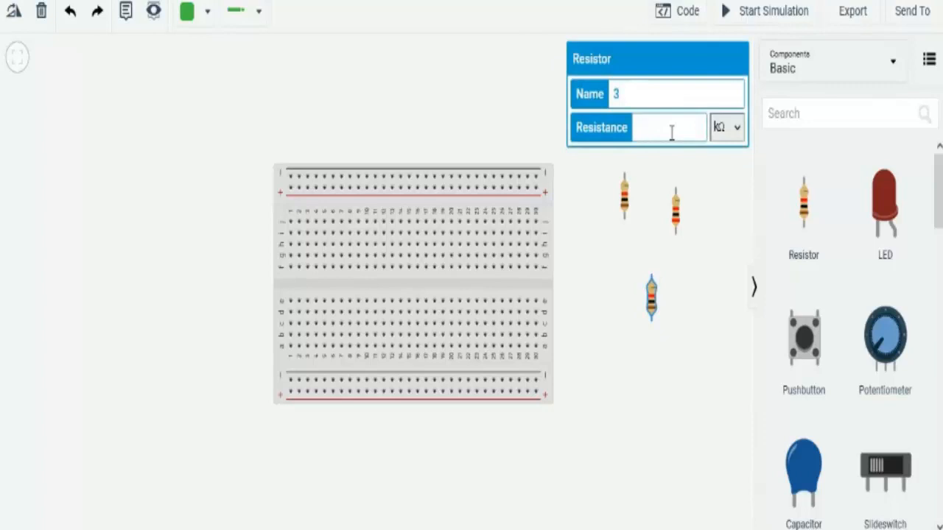
click(697, 376)
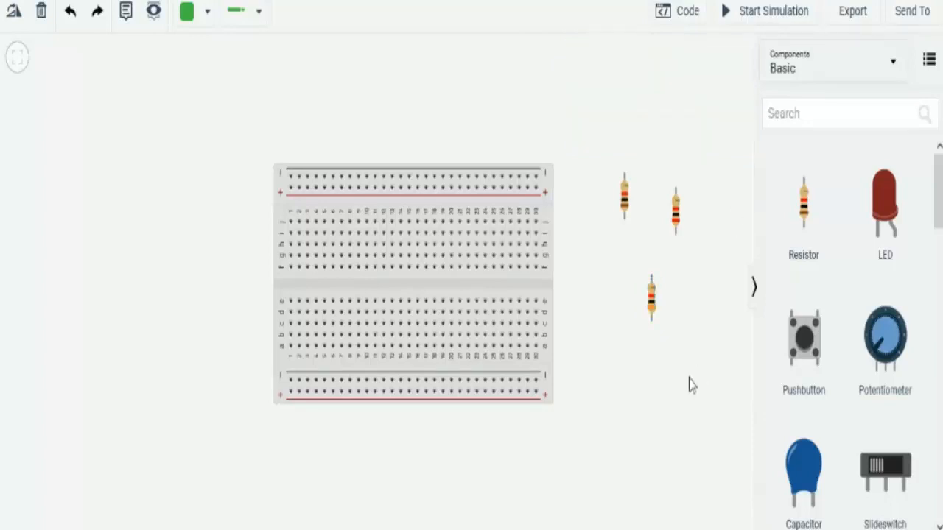
Check the name and resistance of each of the three resistors.
click(675, 219)
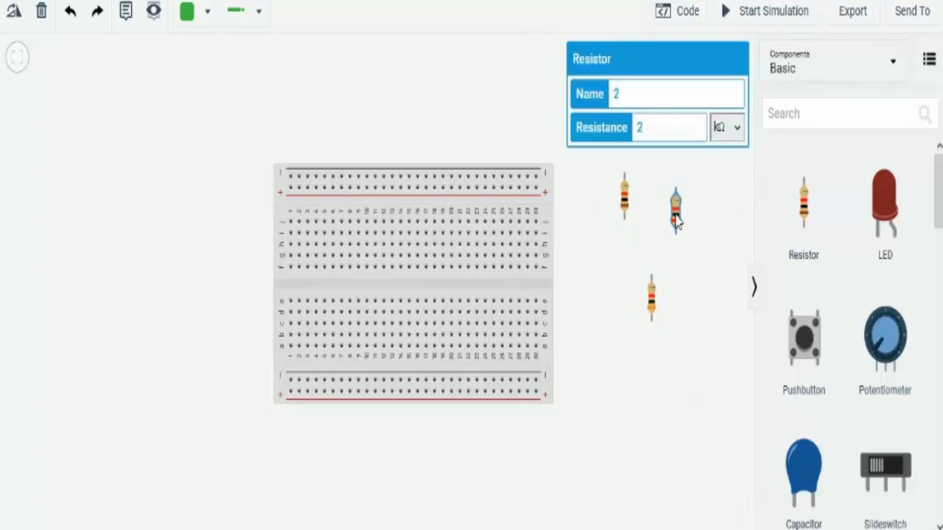
click(652, 310)
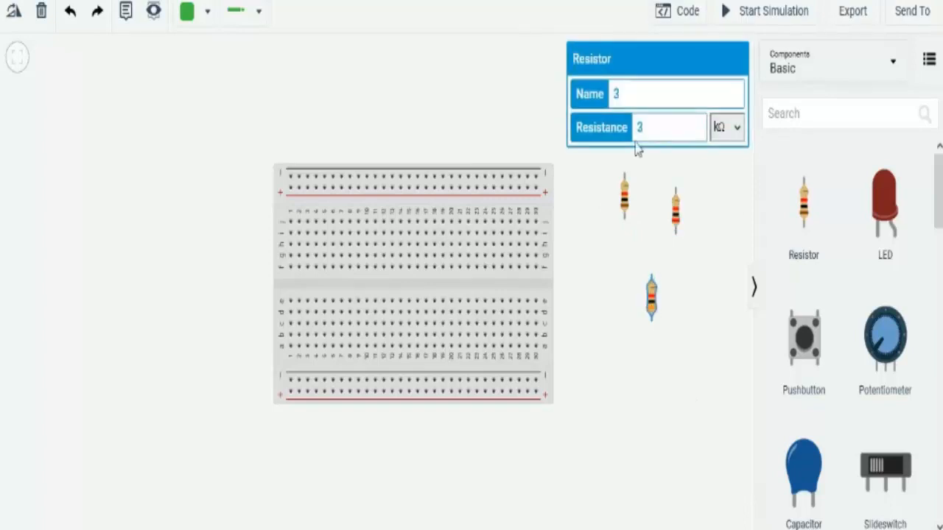
click(683, 213)
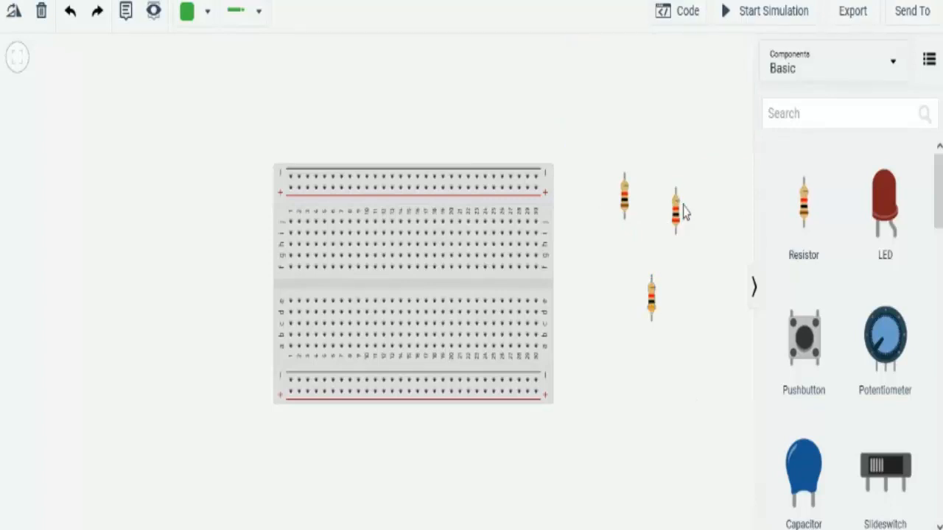
click(676, 221)
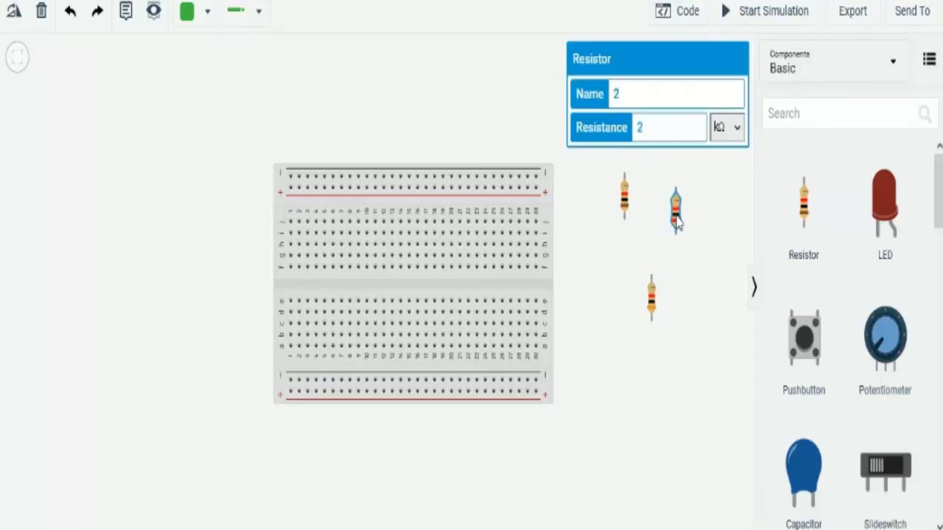
click(624, 208)
click(708, 336)
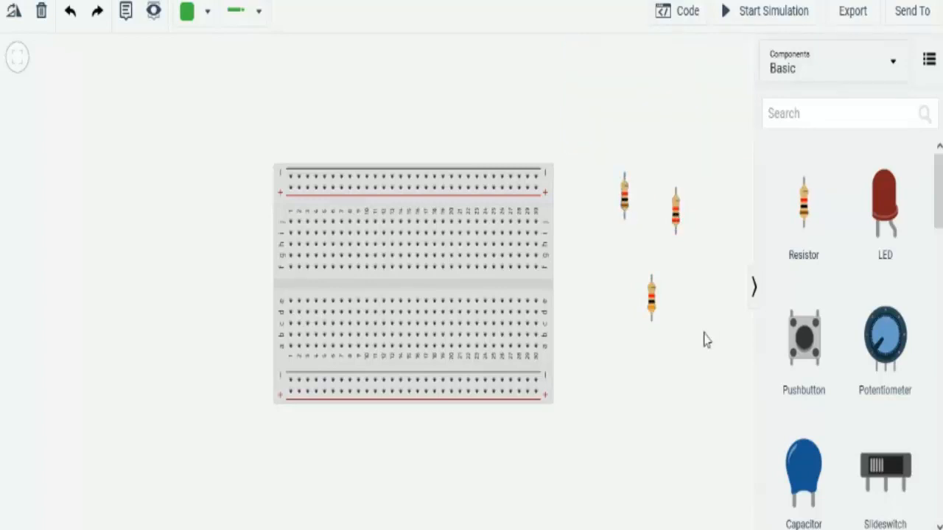
Place three multimeters in a vertical column to the left of the breadboard.
scroll(892, 368, down, 10)
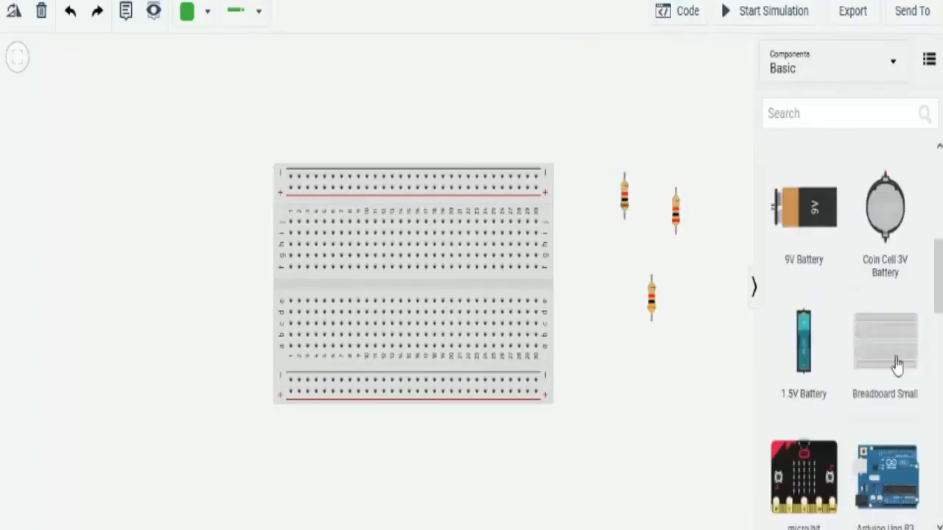
scroll(875, 406, down, 6)
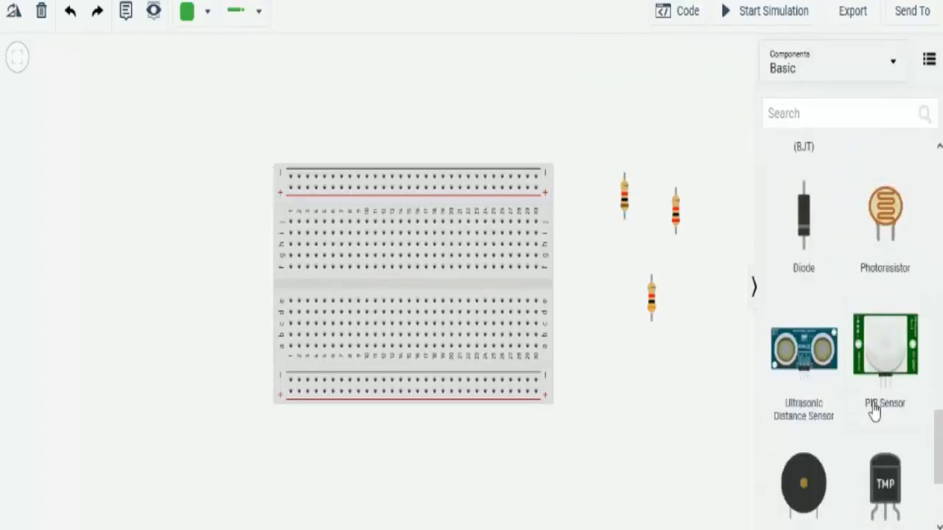
scroll(875, 413, up, 2)
scroll(875, 413, down, 2)
drag(825, 471, 190, 185)
drag(796, 460, 165, 313)
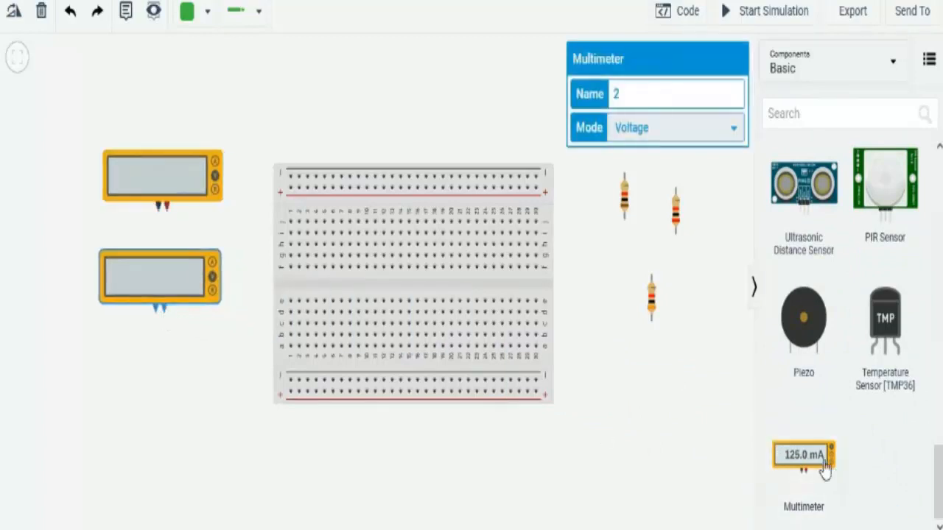
drag(810, 464, 165, 415)
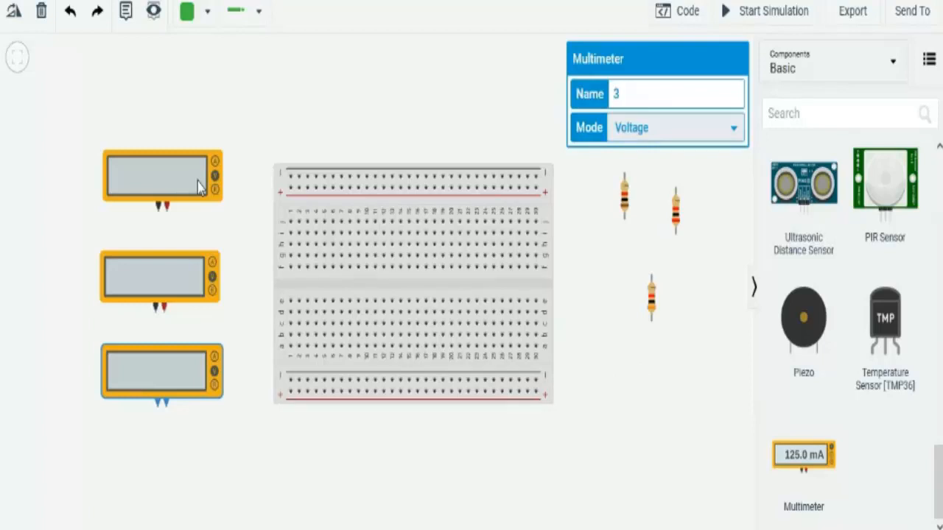
click(643, 405)
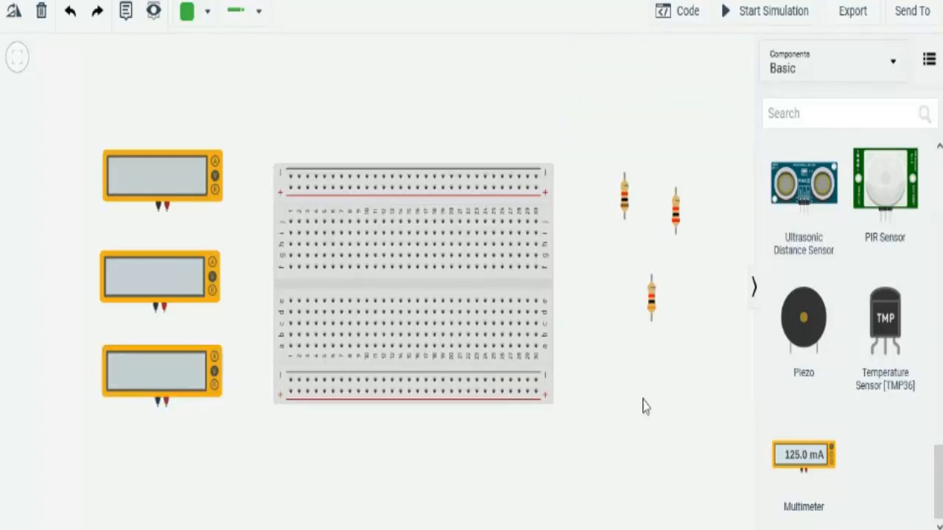
Check the name and measuring mode of each of the three multimeters.
click(193, 184)
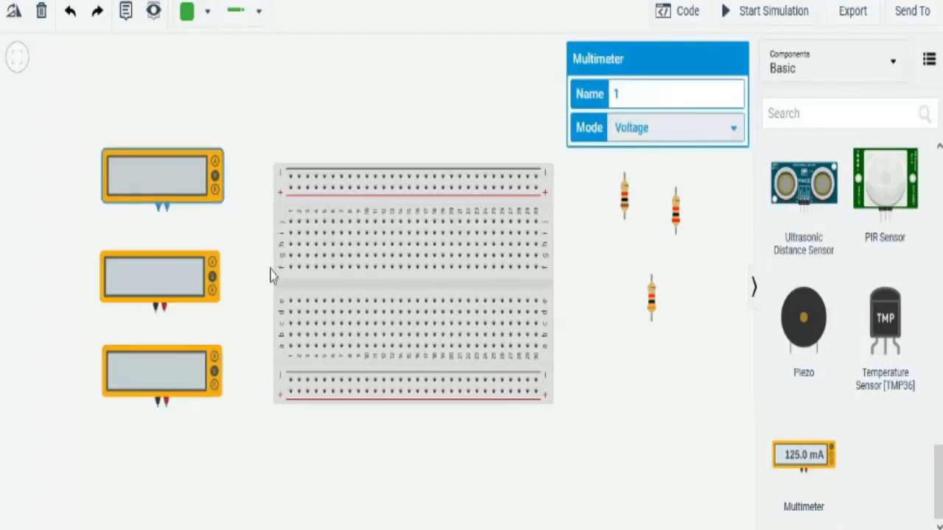
click(166, 286)
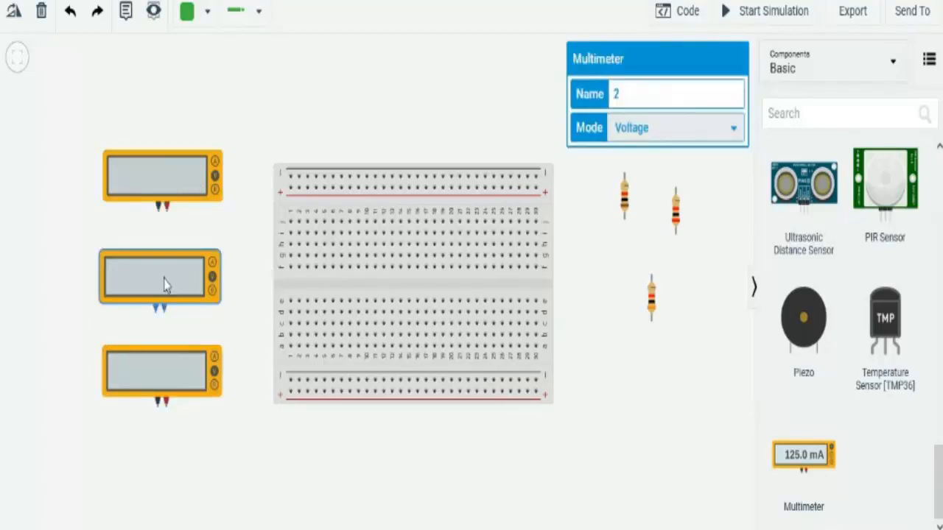
click(137, 384)
click(258, 214)
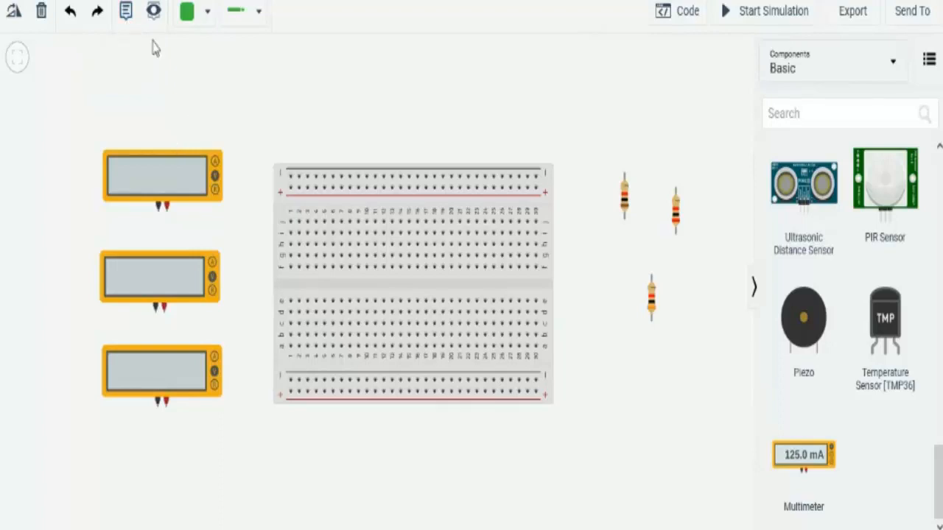
Place an annotation note beside the breadboard's lower-right corner, clear of the board, keeping its default text.
click(127, 13)
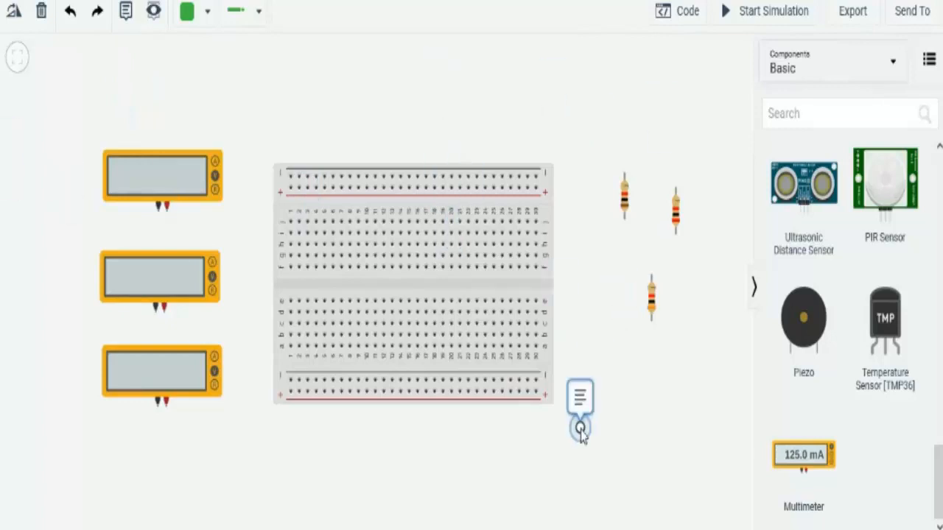
click(581, 430)
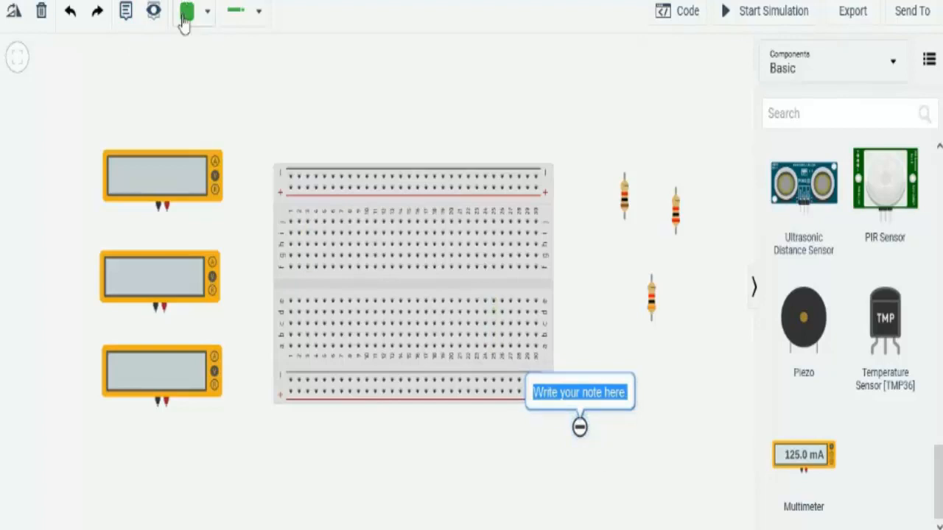
click(665, 418)
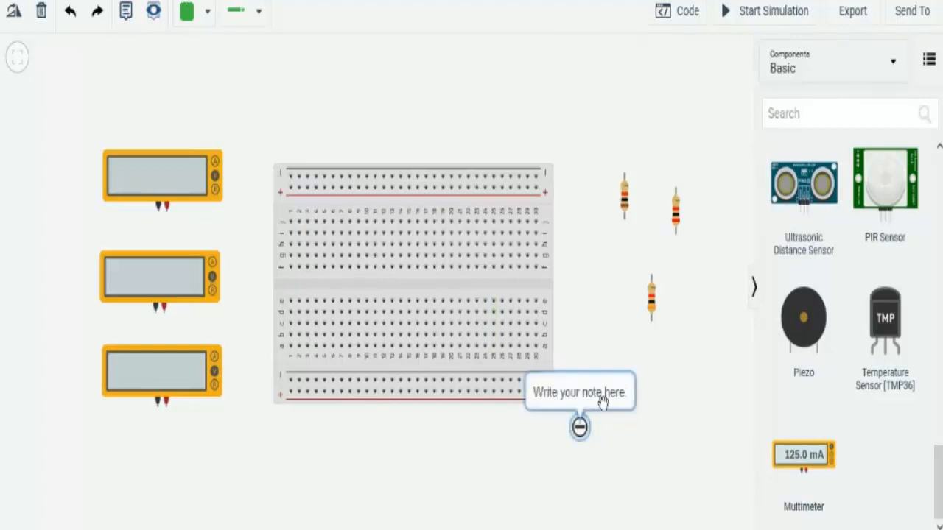
drag(581, 426, 609, 403)
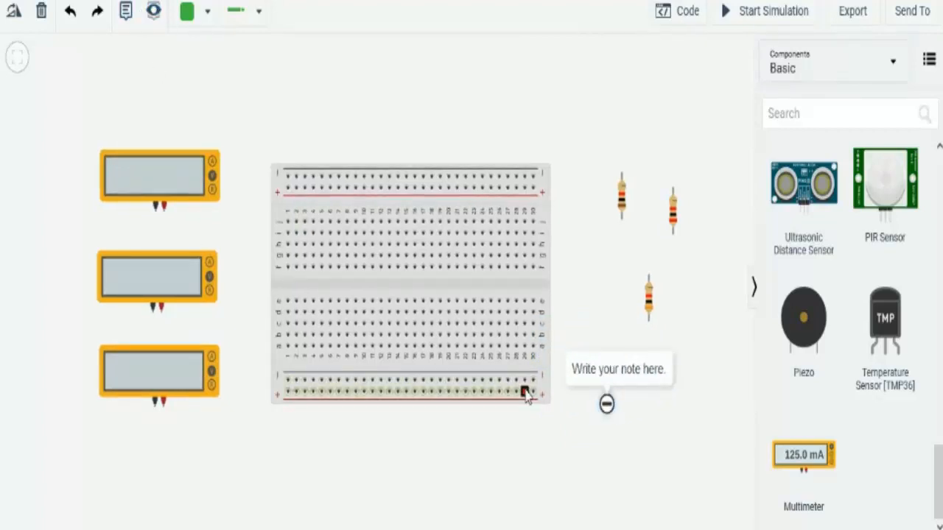
Add two more notes, one under the first note and one below the breadboard.
click(125, 10)
click(117, 103)
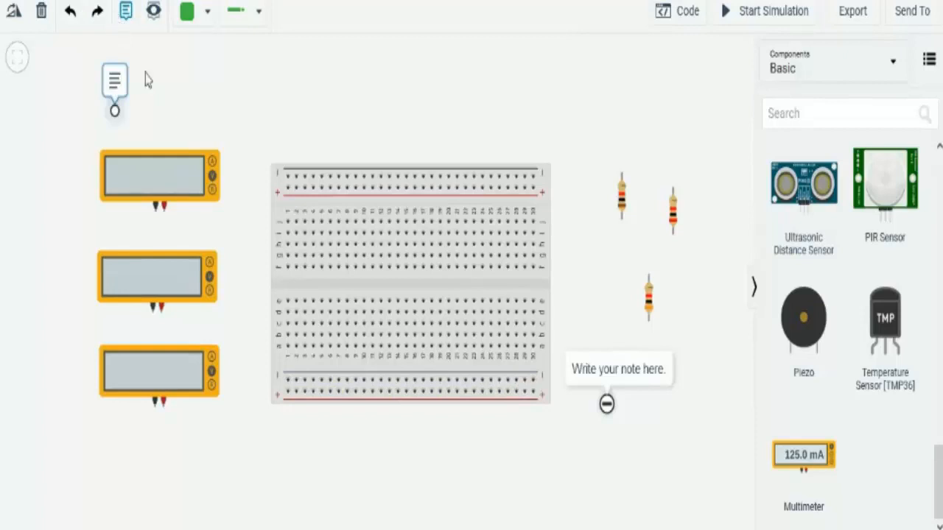
drag(118, 103, 607, 483)
click(607, 486)
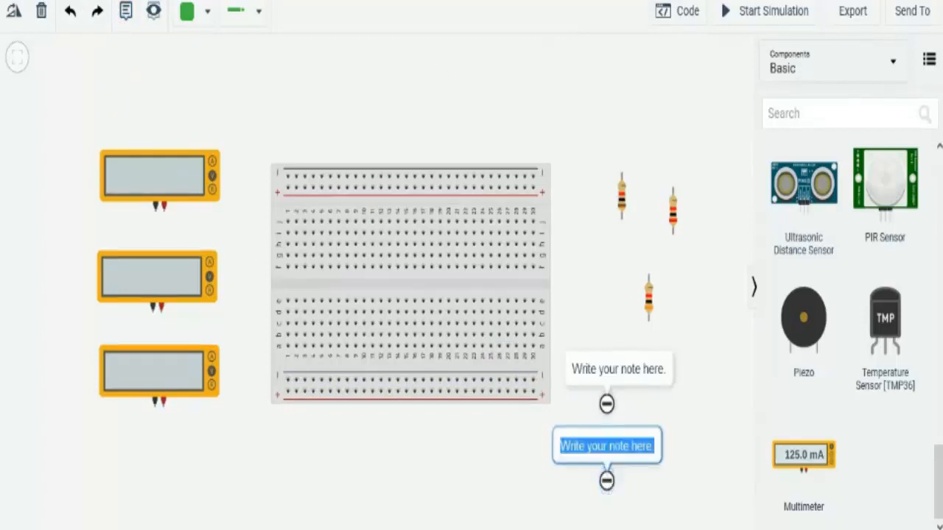
click(125, 10)
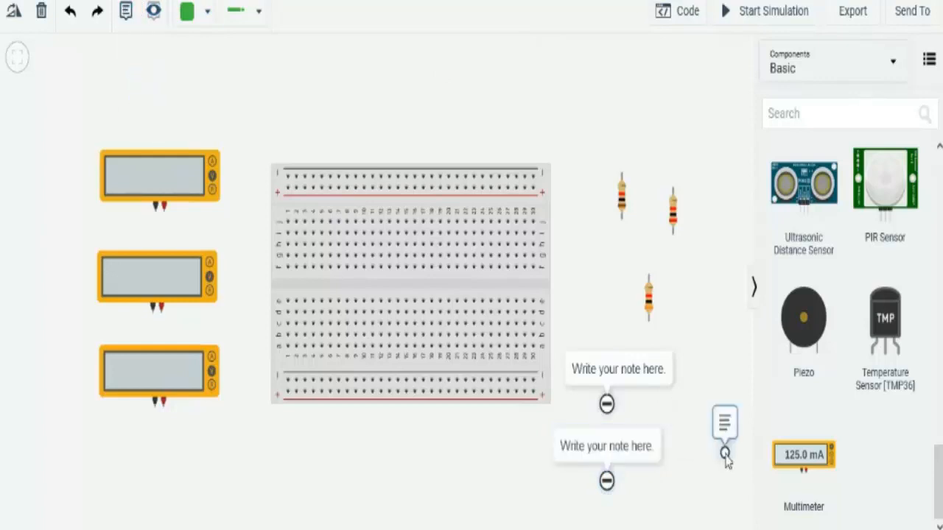
click(450, 468)
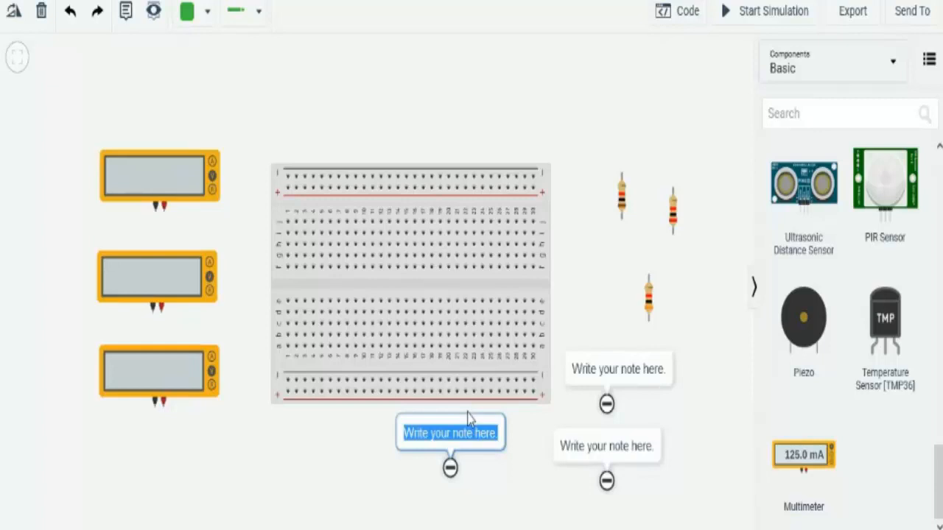
Label the note below the breadboard "V1=", the lower note beside it "V2=" and the upper one "V3=".
text(V)
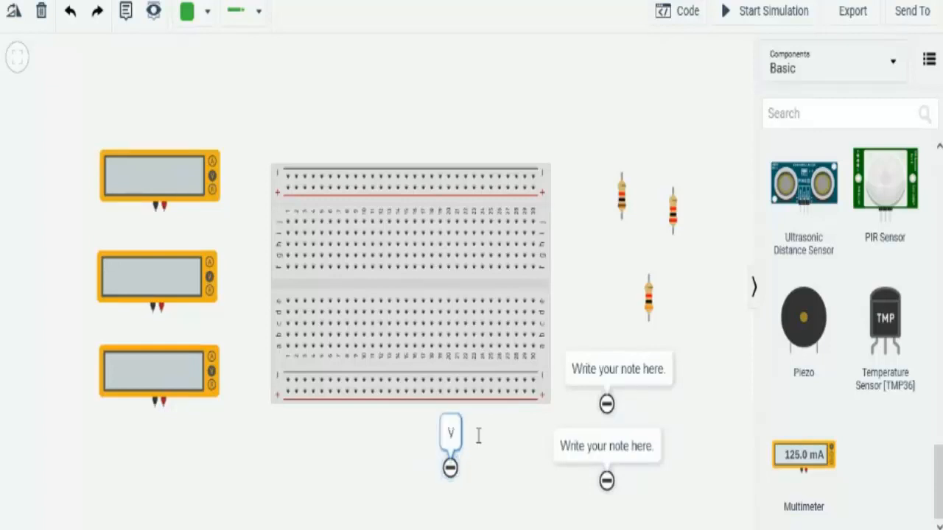
text(1=)
click(587, 446)
click(589, 451)
text(V)
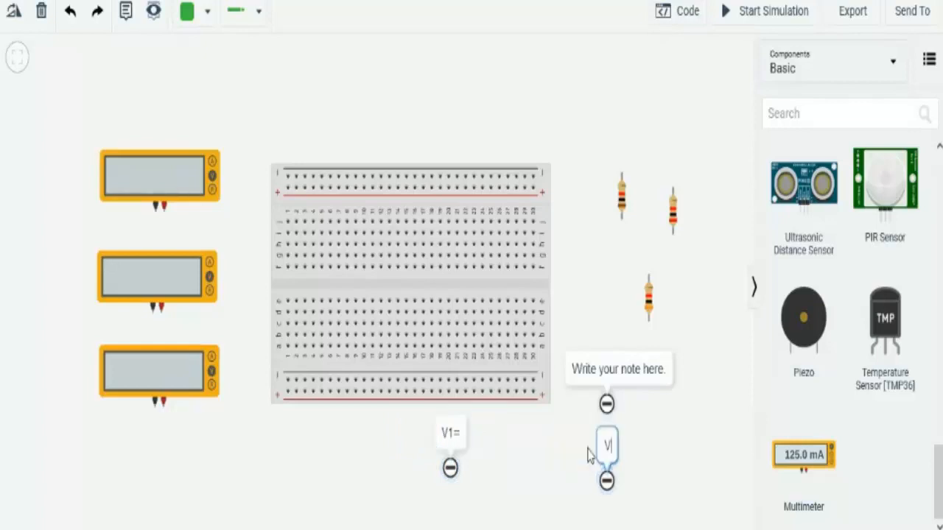
text(2=)
click(627, 378)
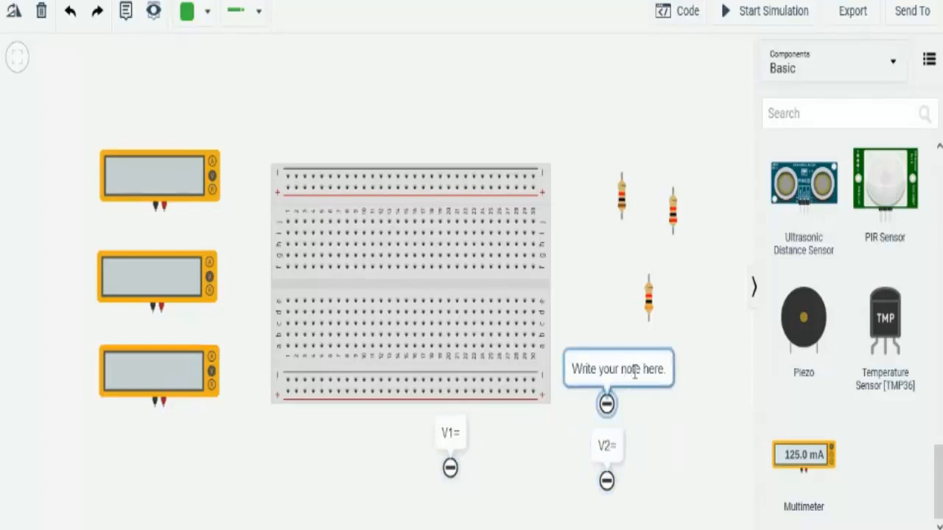
click(635, 372)
text(V3)
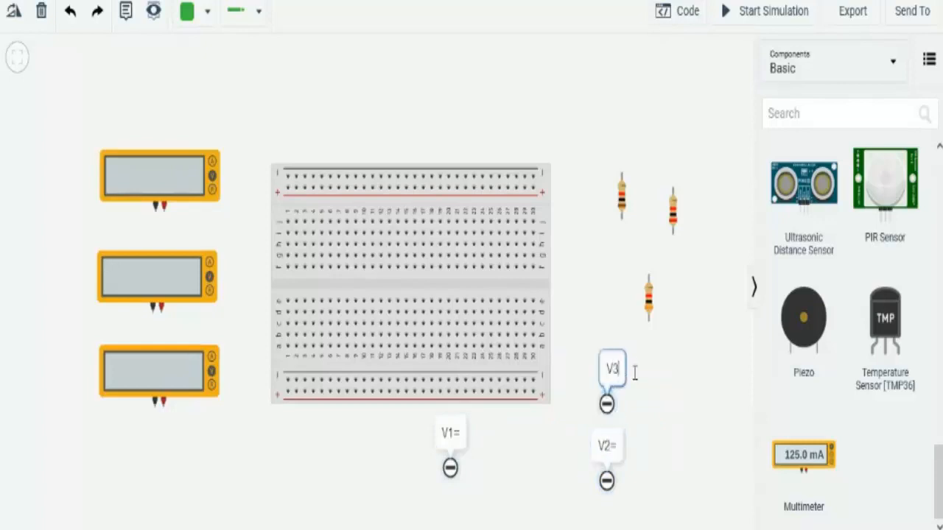
text(=)
click(696, 481)
Rotate the 1 kΩ resistor to horizontal and place it in breadboard row h, spanning columns 9 to 13.
drag(621, 206, 599, 214)
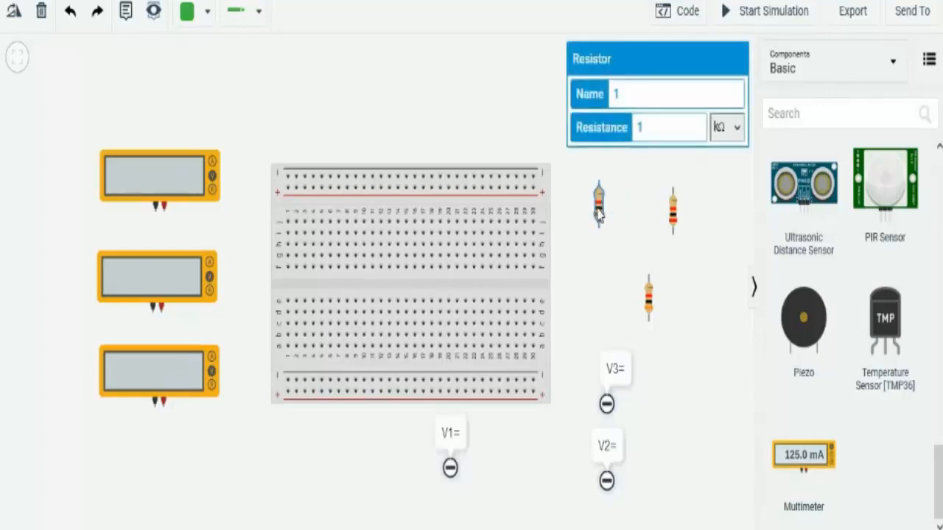
click(579, 235)
click(600, 214)
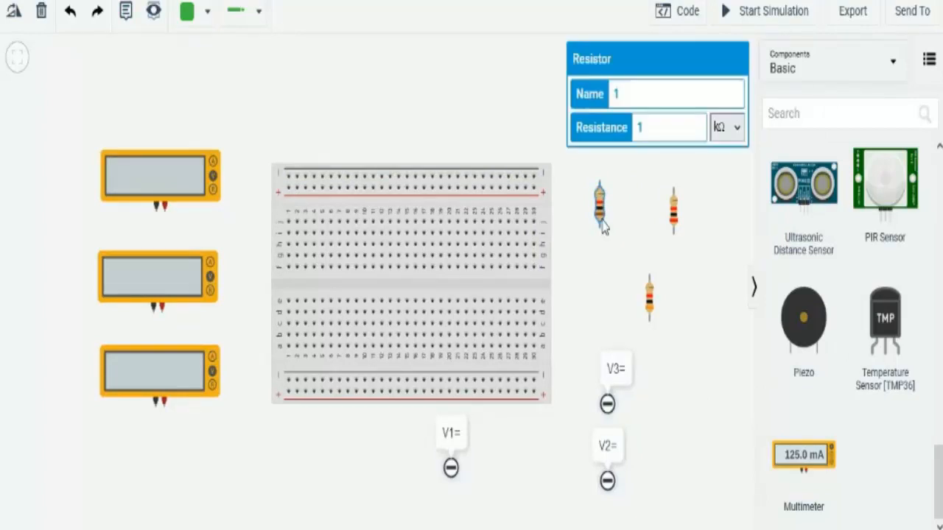
click(16, 21)
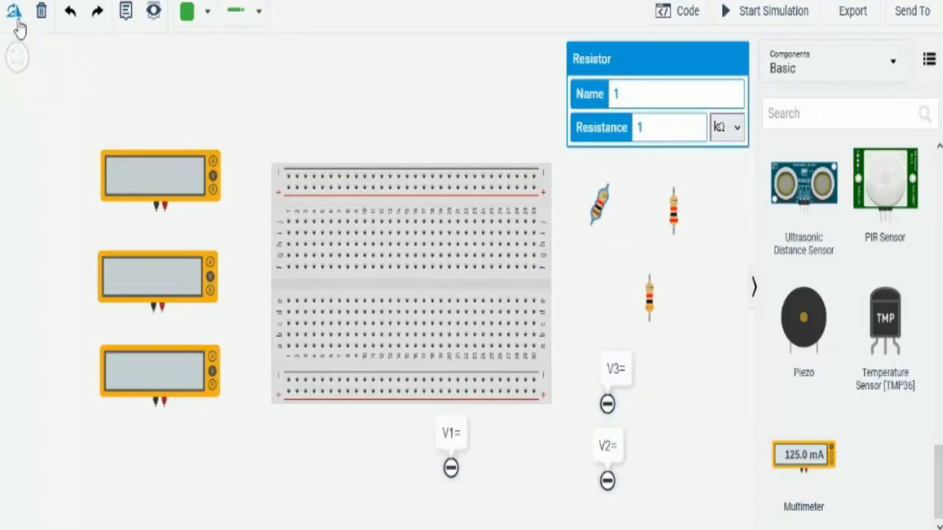
click(18, 26)
click(18, 26)
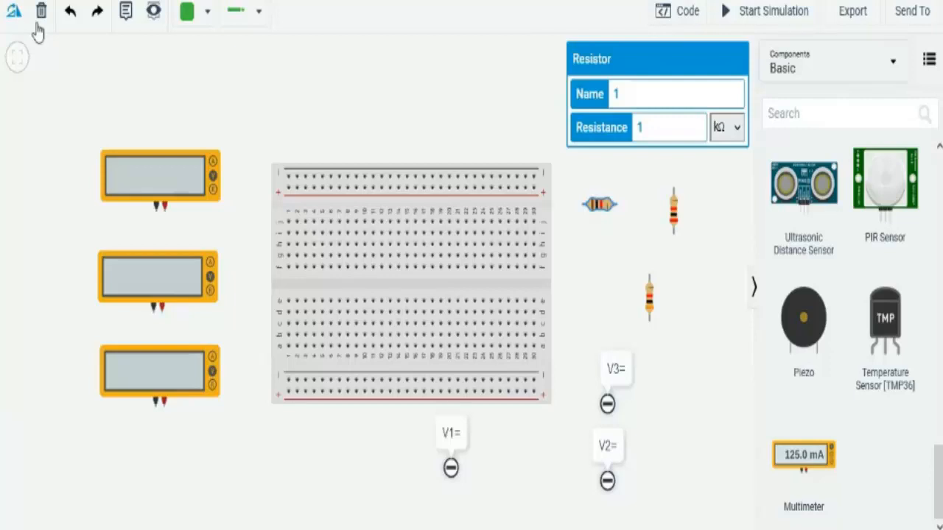
drag(596, 207, 517, 231)
drag(596, 187, 366, 224)
click(593, 181)
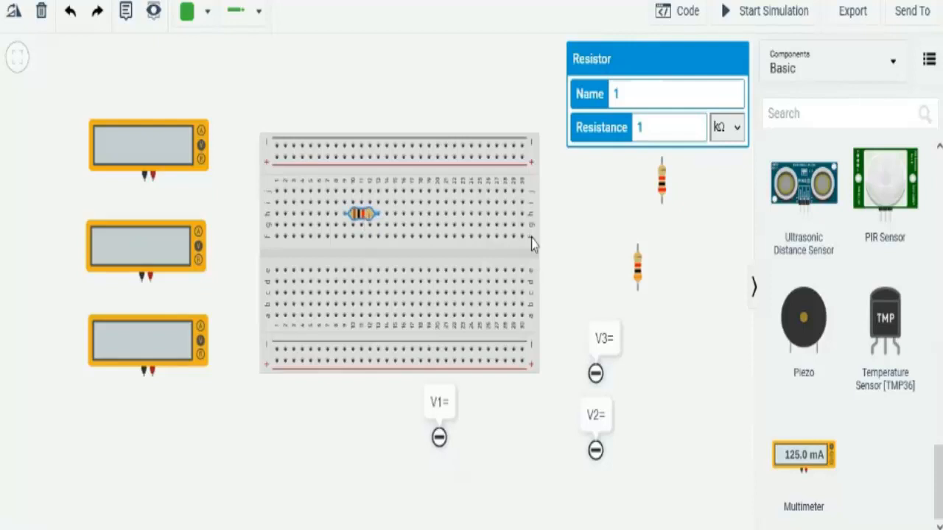
click(552, 223)
Rotate the 2 kΩ resistor to horizontal and place it in breadboard row i, spanning columns 13 to 17.
click(639, 268)
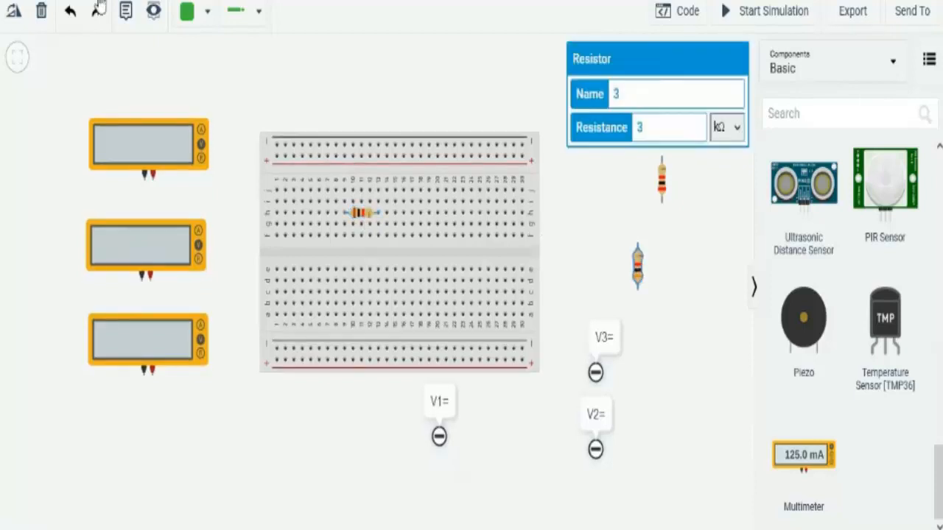
click(664, 196)
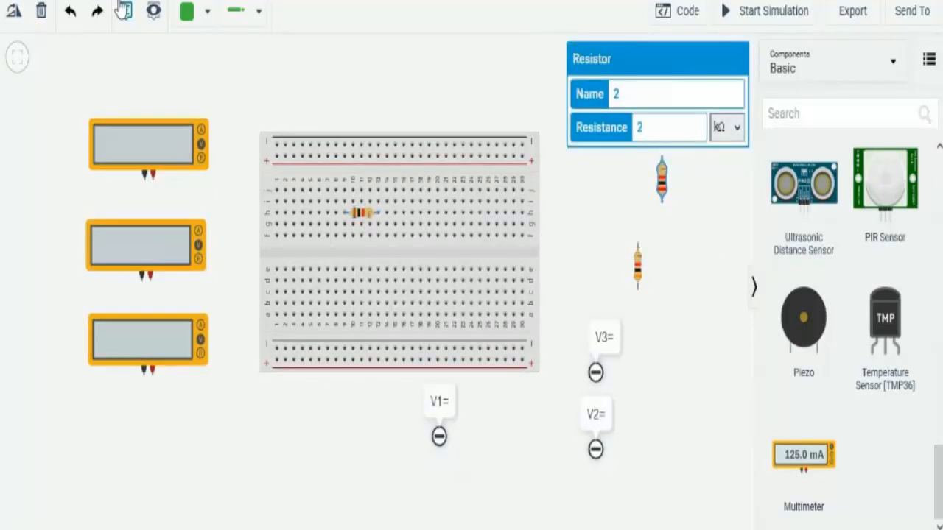
click(16, 21)
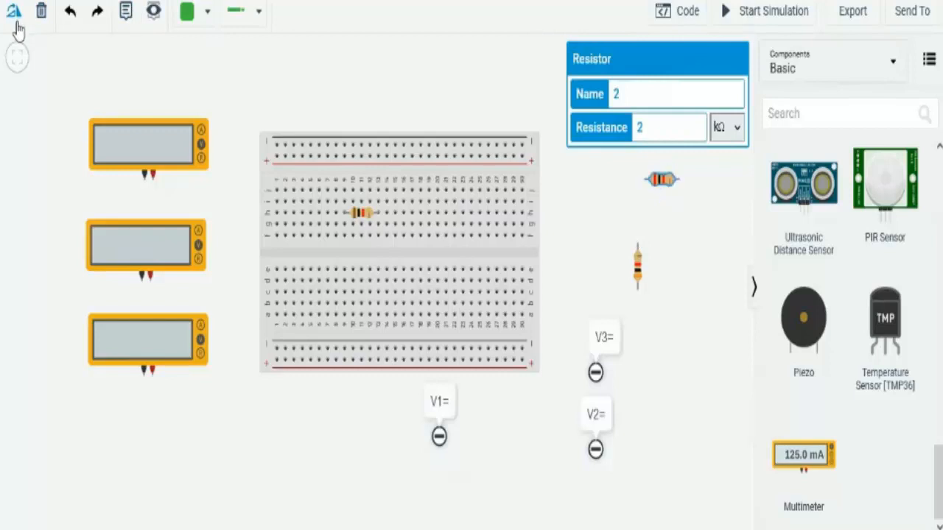
drag(660, 190, 395, 209)
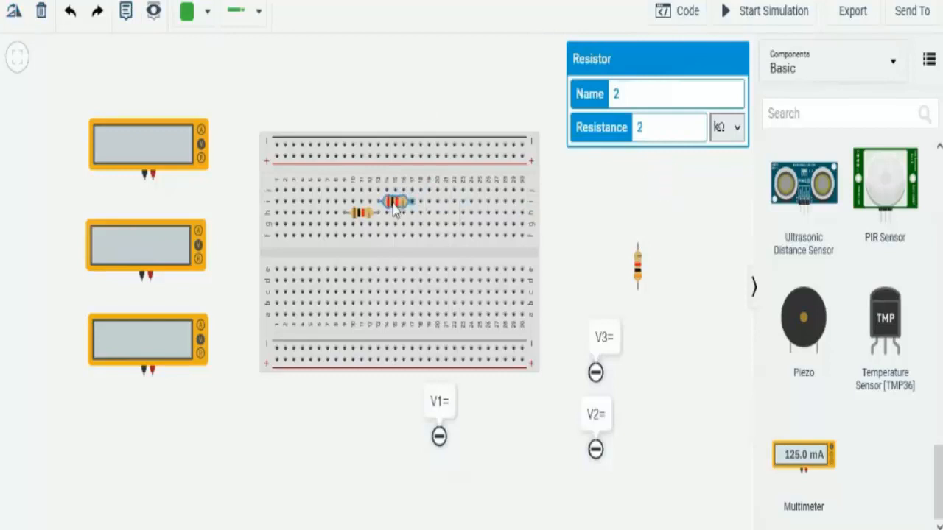
Rotate the 3 kΩ resistor to horizontal and place it in breadboard row g, spanning columns 13 to 17.
click(616, 273)
click(638, 284)
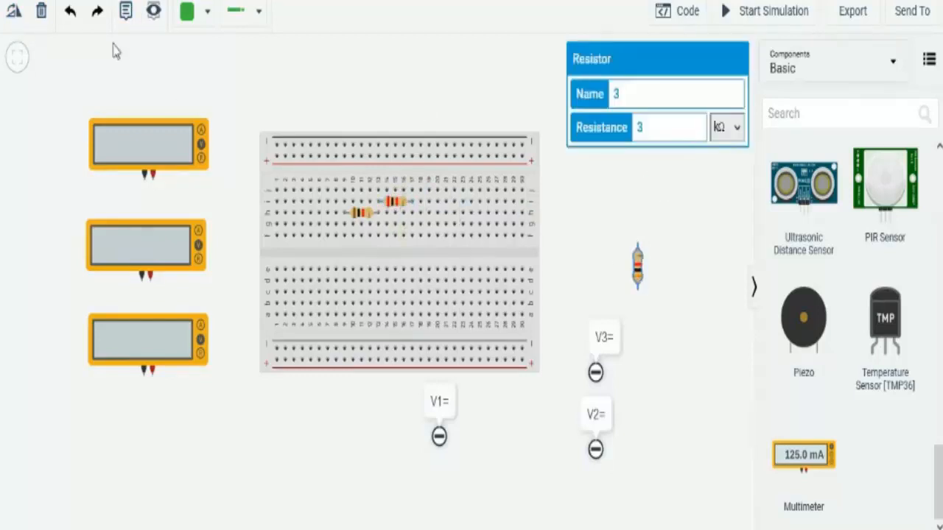
click(14, 12)
click(17, 13)
click(17, 16)
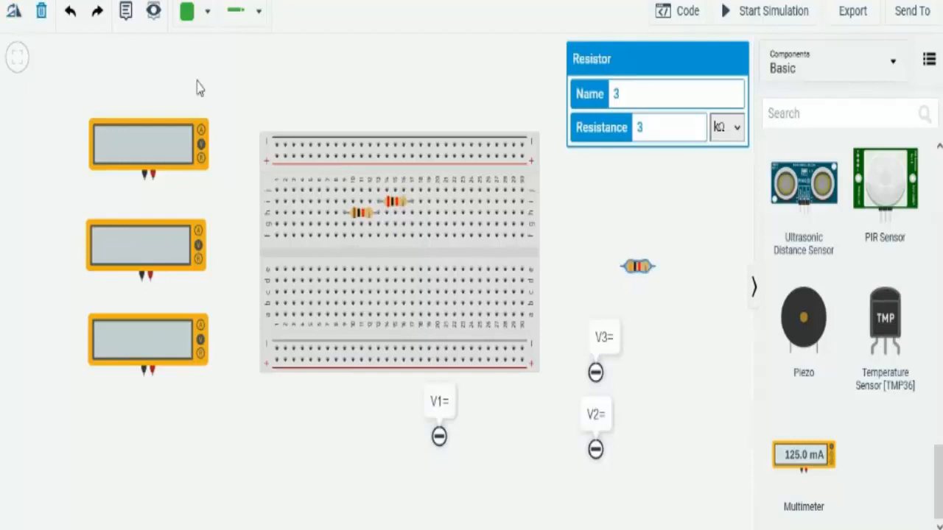
drag(493, 224, 390, 231)
Examine up close how the leads of the three resistors connect through the breadboard's column 13.
scroll(393, 252, up, 5)
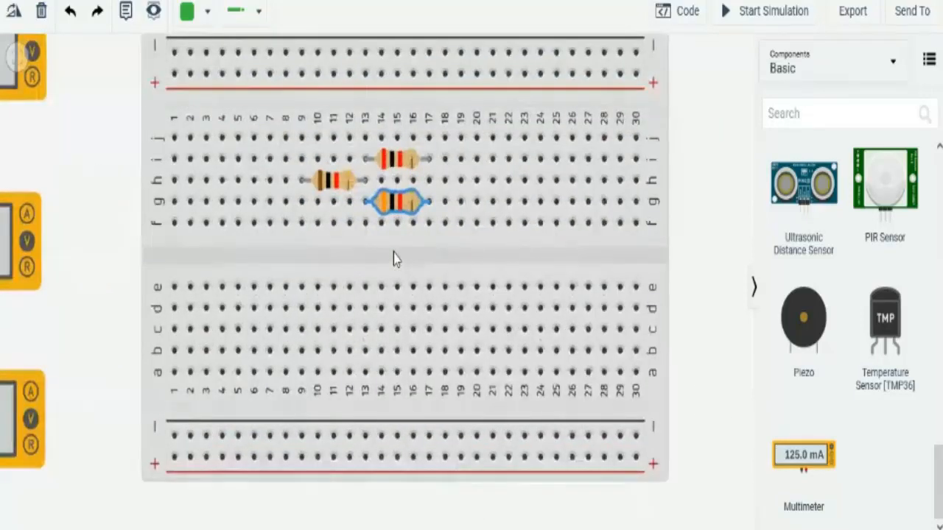
scroll(394, 253, up, 2)
click(428, 236)
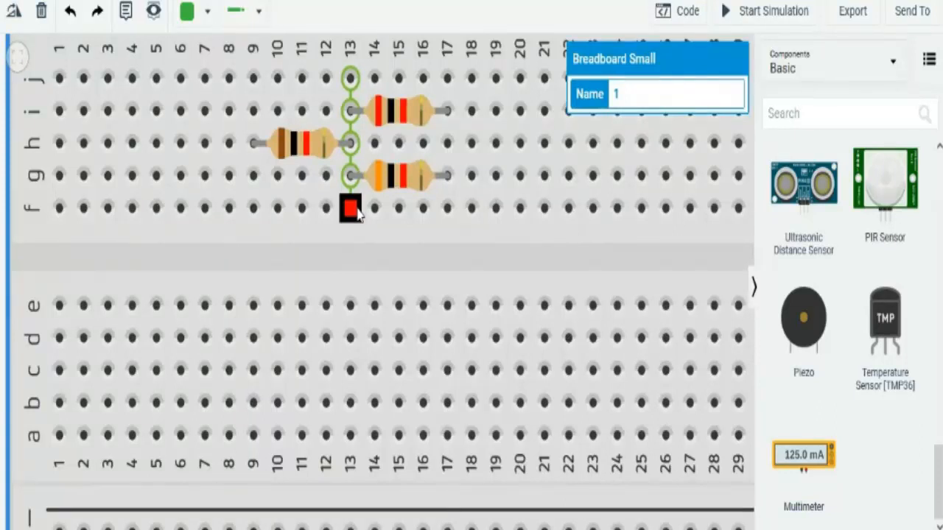
scroll(587, 243, down, 4)
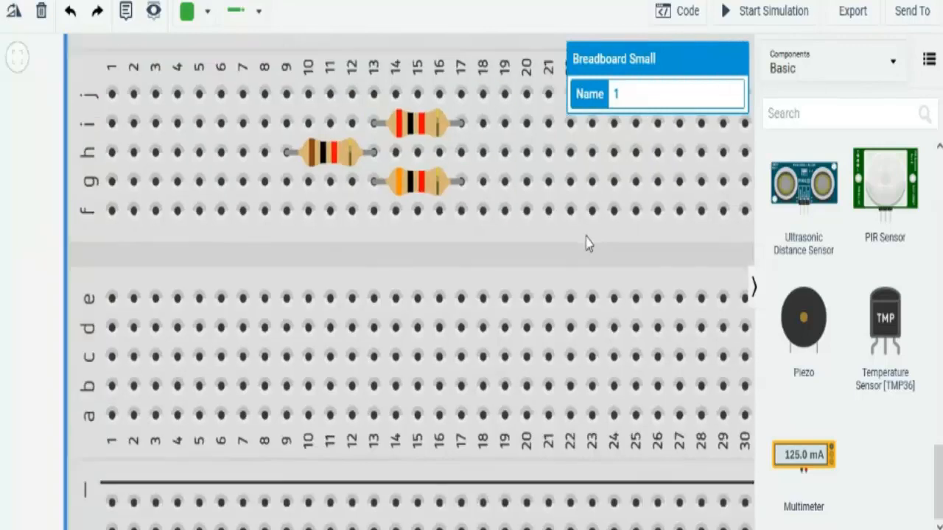
scroll(587, 243, down, 1)
scroll(512, 240, down, 2)
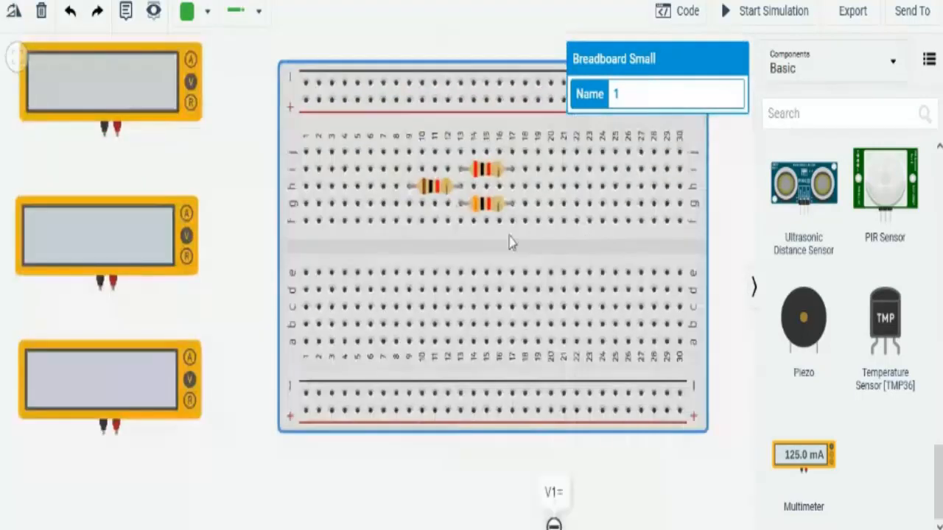
scroll(537, 229, down, 1)
scroll(570, 239, down, 1)
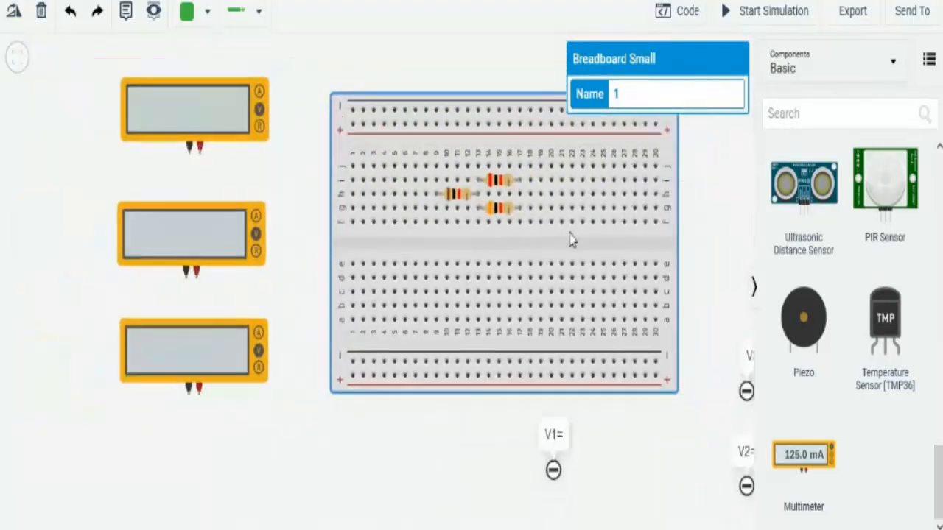
click(716, 214)
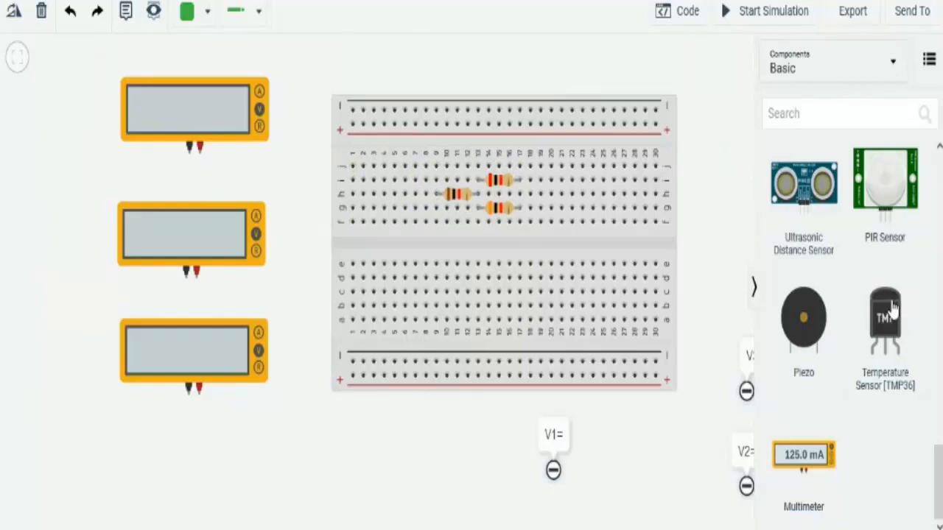
Add a 9V battery to the circuit and position it above the breadboard.
scroll(891, 308, up, 15)
scroll(893, 310, down, 5)
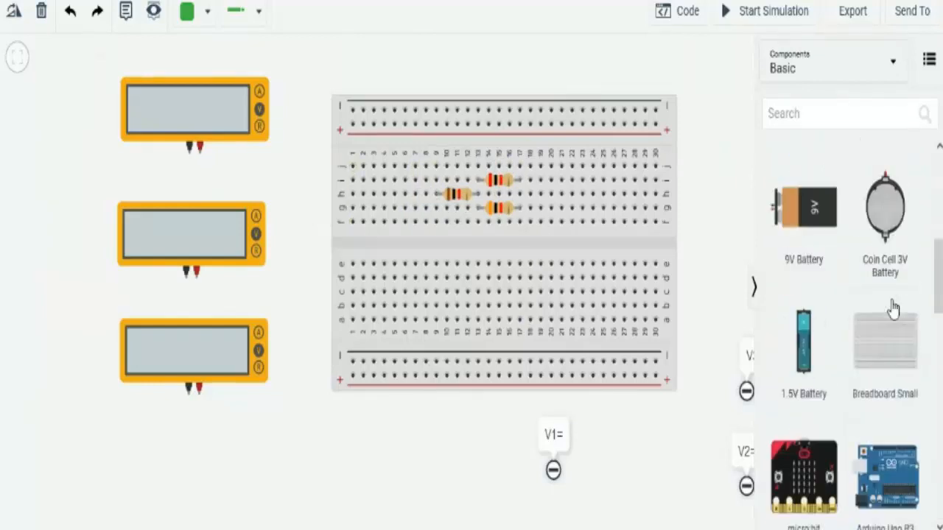
drag(815, 225, 137, 157)
drag(319, 162, 668, 158)
scroll(241, 166, down, 3)
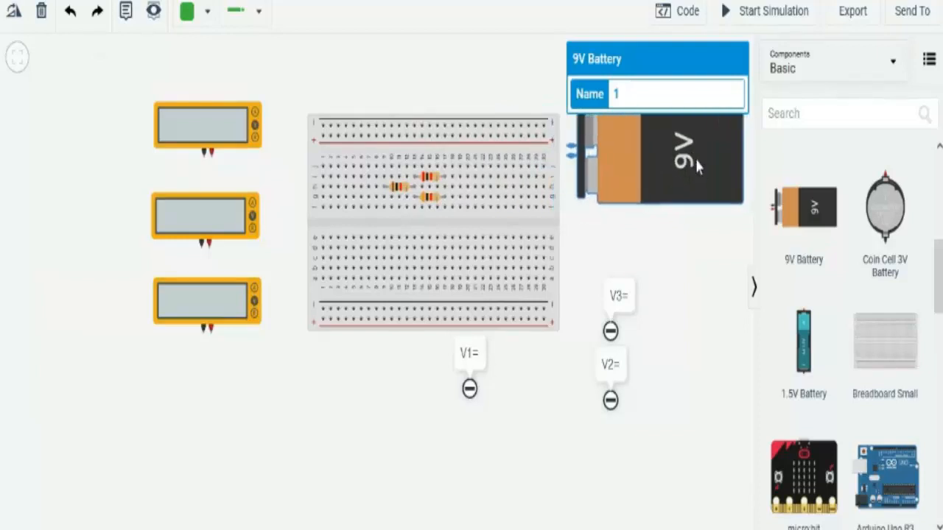
scroll(630, 246, up, 3)
scroll(630, 248, down, 3)
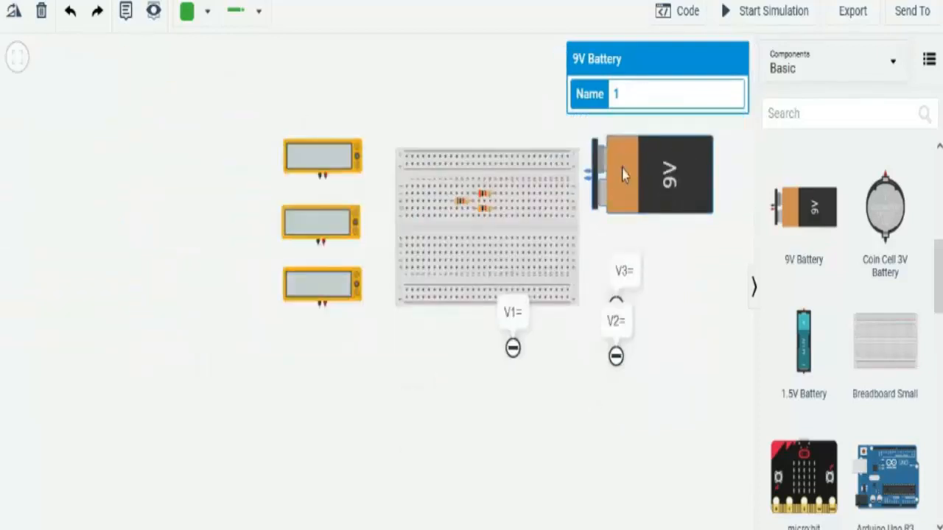
drag(622, 169, 524, 99)
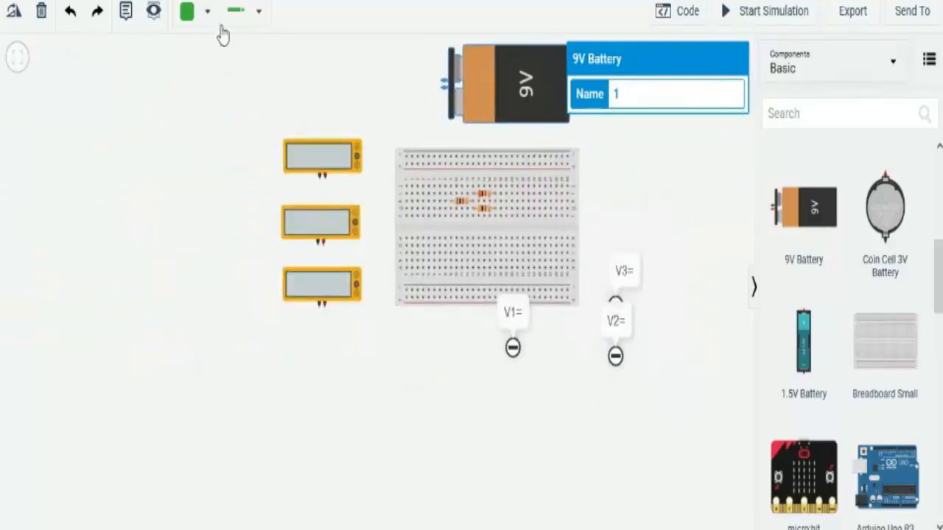
Rotate the 9V battery until it stands upright with its terminals pointing down towards the breadboard.
click(22, 26)
click(22, 26)
click(22, 26)
click(22, 26)
click(22, 25)
click(22, 26)
click(22, 26)
click(22, 26)
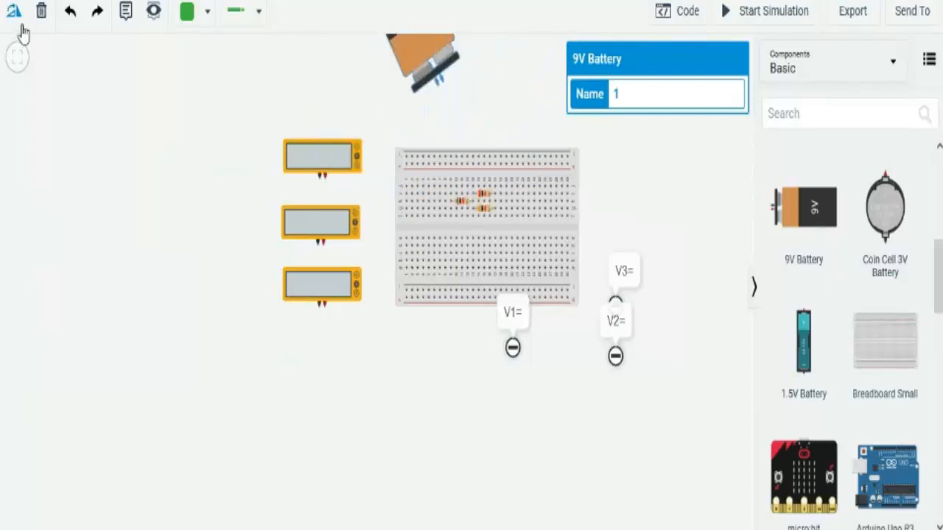
click(14, 12)
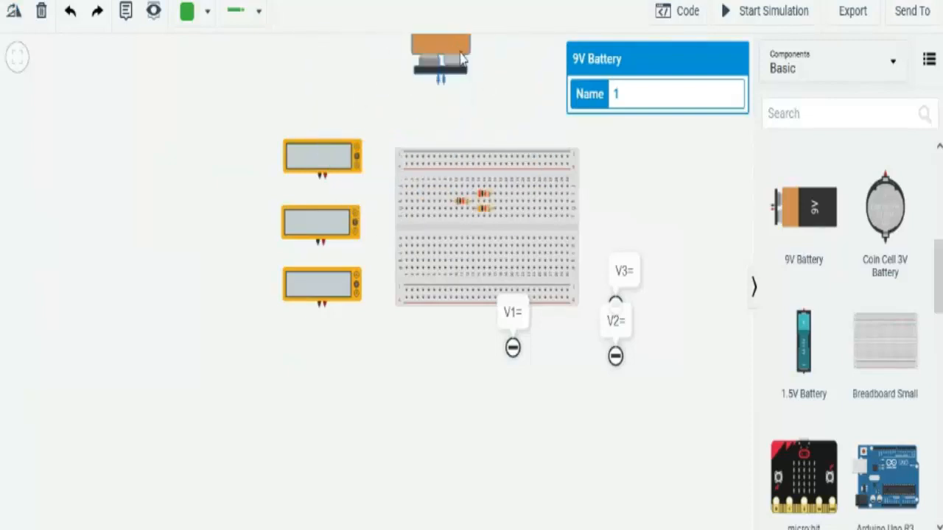
Move the 9V battery just above the breadboard and connect its positive terminal to the upper positive rail at column 3 with a red wire.
drag(462, 58, 424, 95)
click(450, 120)
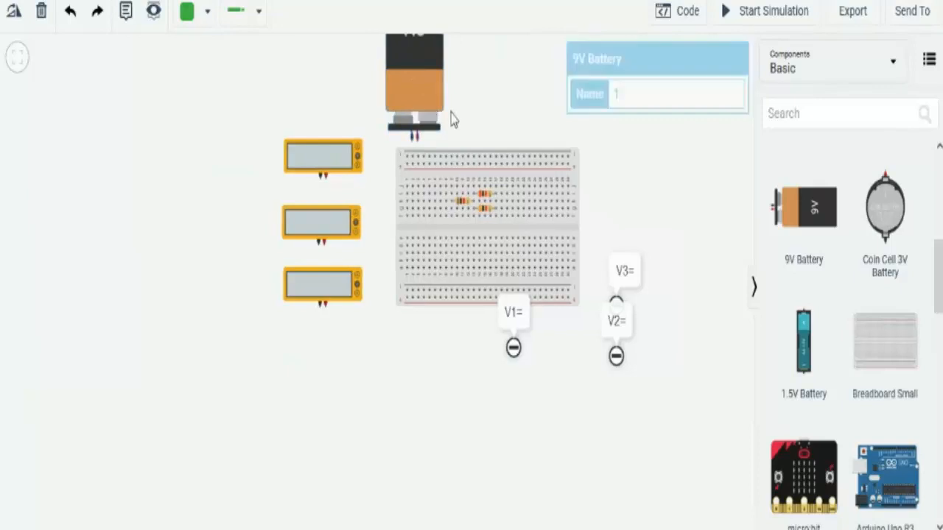
scroll(424, 199, up, 4)
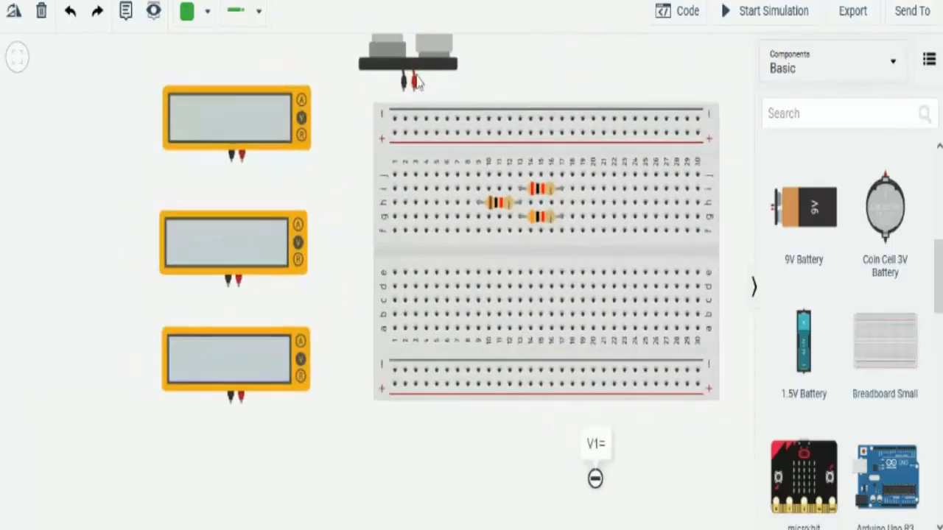
click(259, 22)
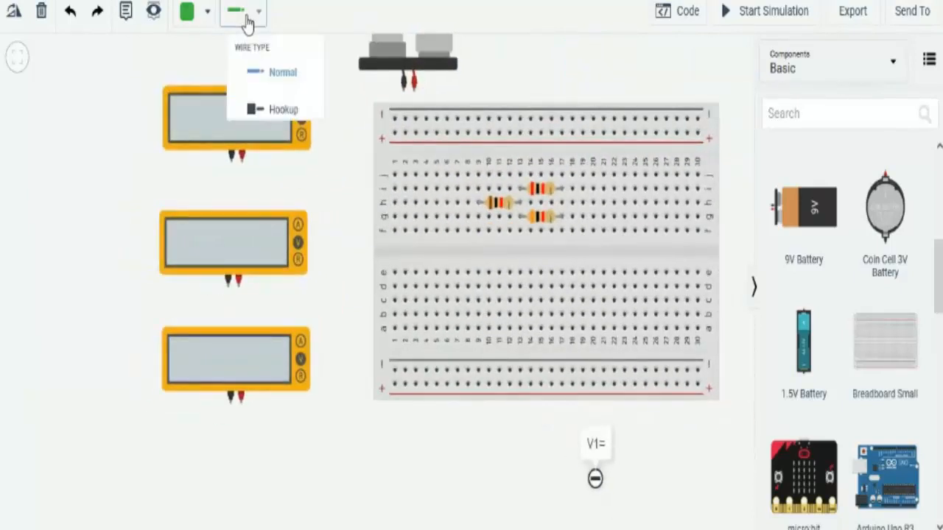
click(206, 14)
click(222, 103)
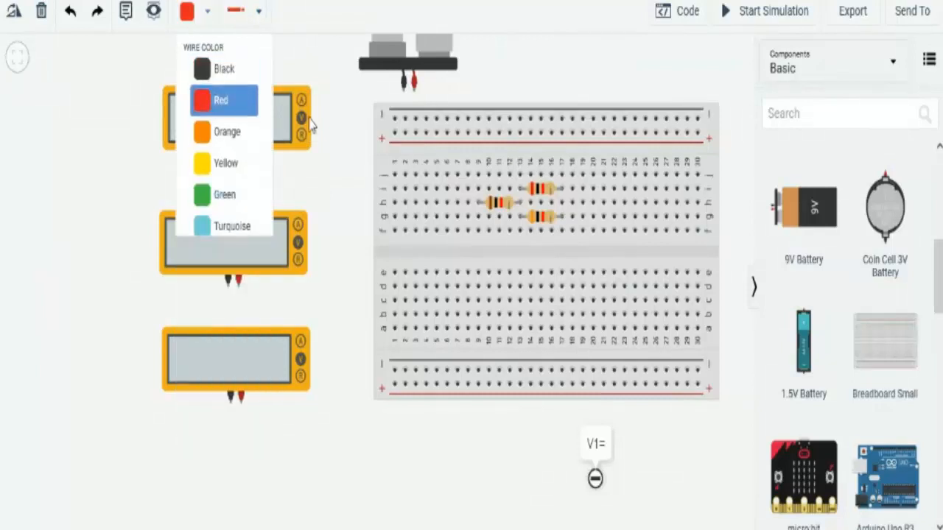
click(414, 111)
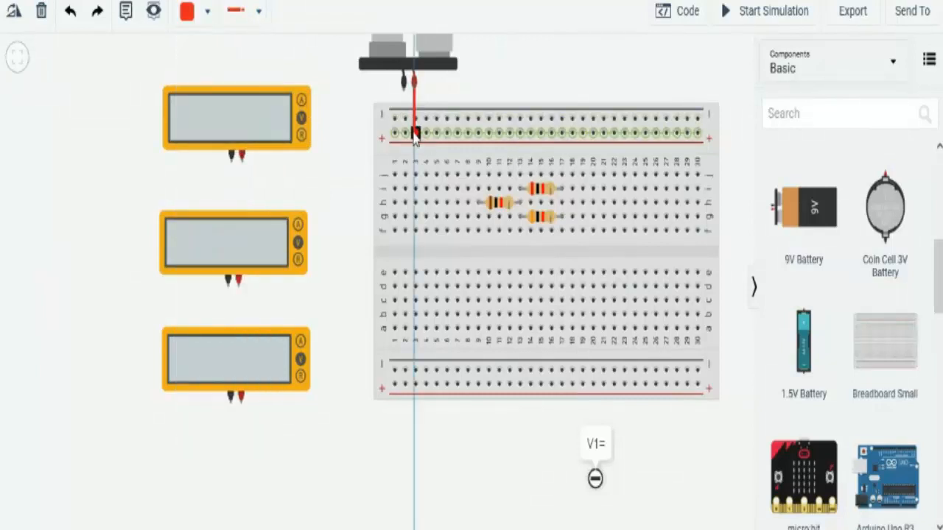
click(415, 133)
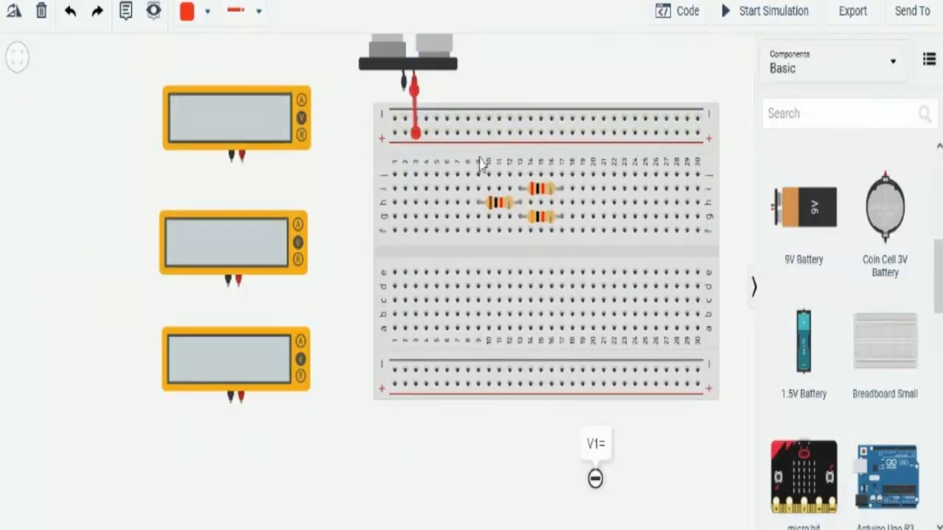
Set the wire colour to black and connect the battery's negative terminal to the first hole of the breadboard's upper negative rail.
click(185, 10)
click(213, 73)
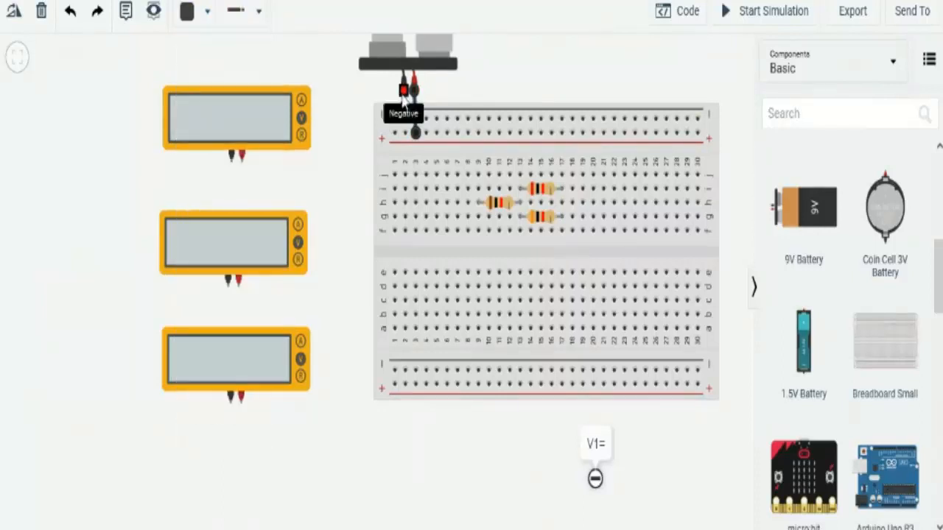
click(395, 118)
click(346, 163)
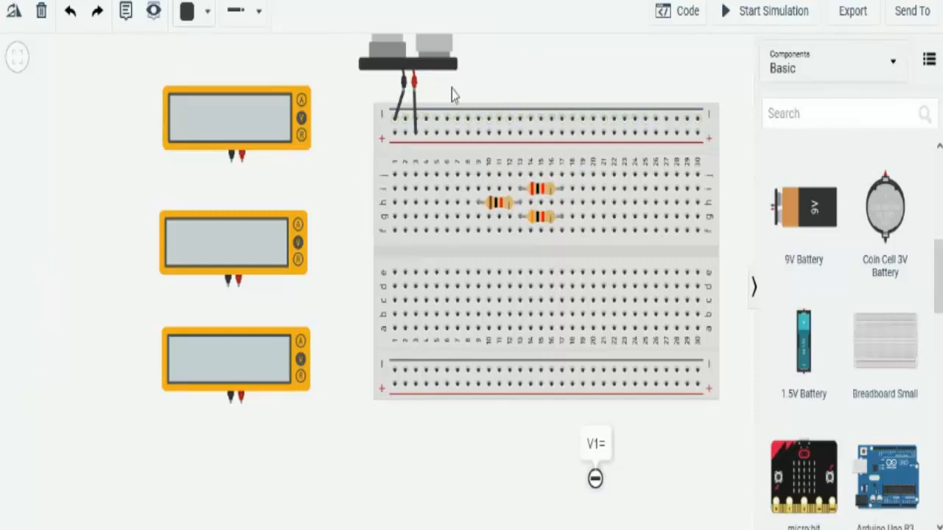
Bridge the breadboard's two negative rails with a black wire at column 30 and its two positive rails with a red wire at column 29.
click(697, 116)
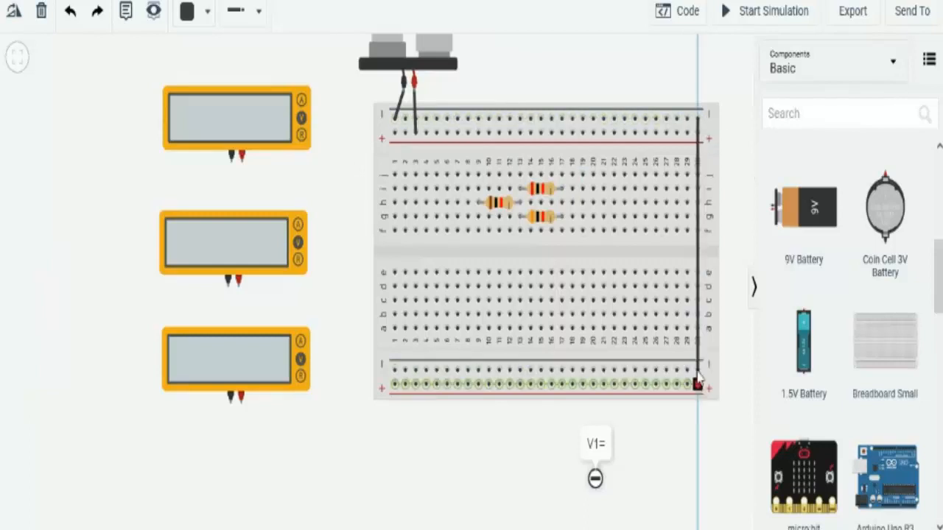
click(697, 371)
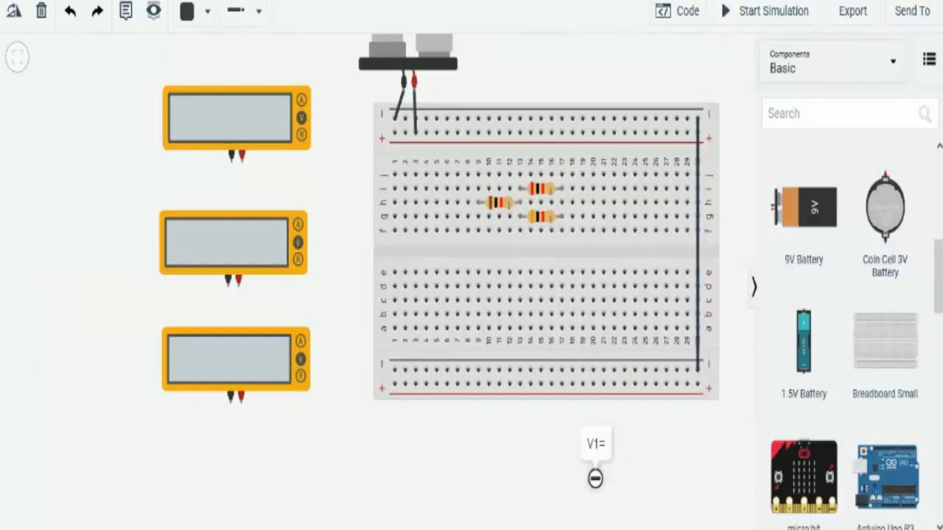
click(208, 11)
click(214, 103)
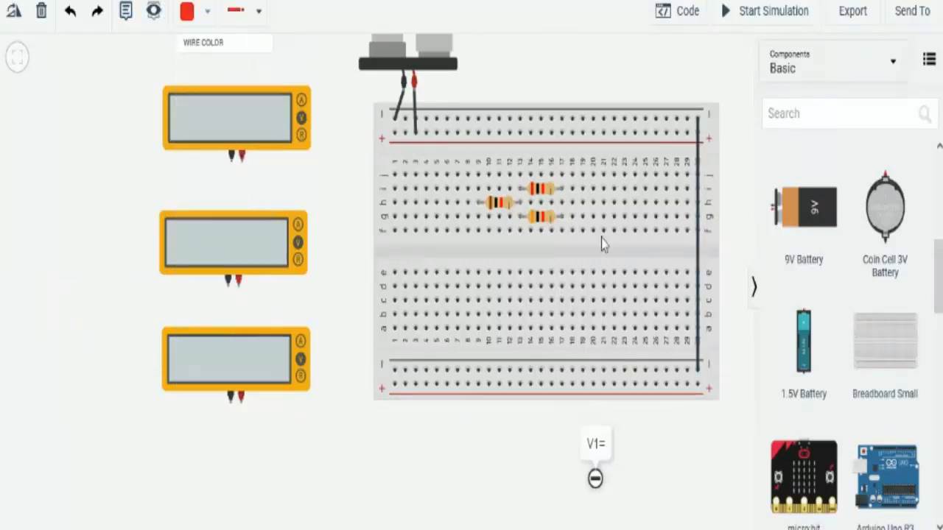
click(686, 132)
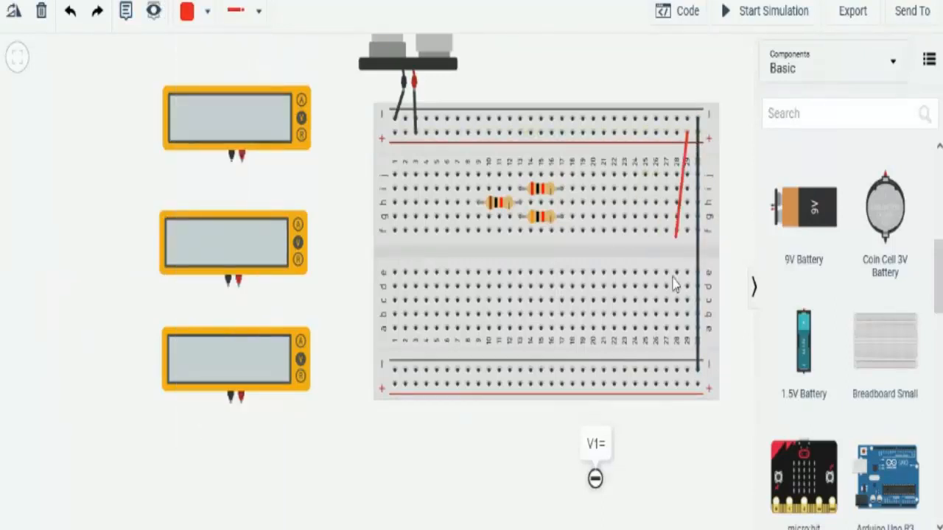
click(686, 383)
click(746, 219)
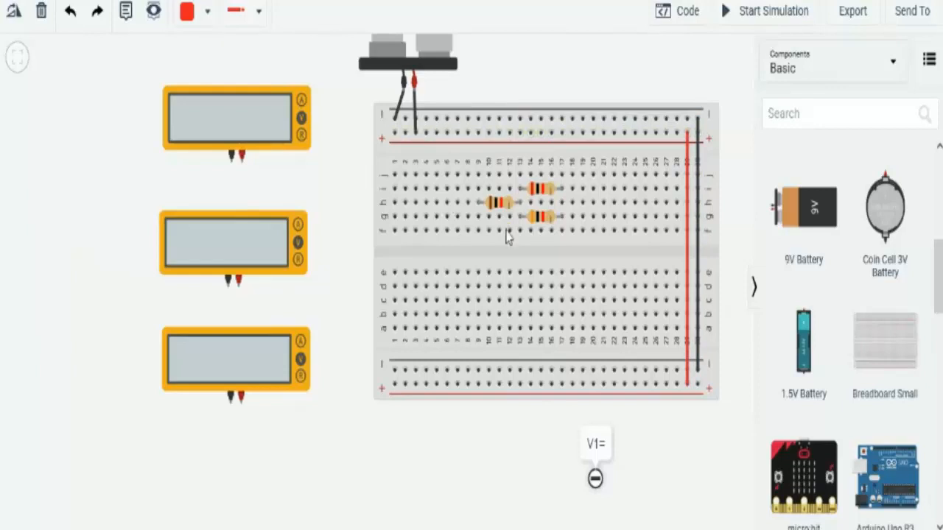
Connect column 9, row j of the breadboard to the upper positive rail with a red wire.
click(478, 175)
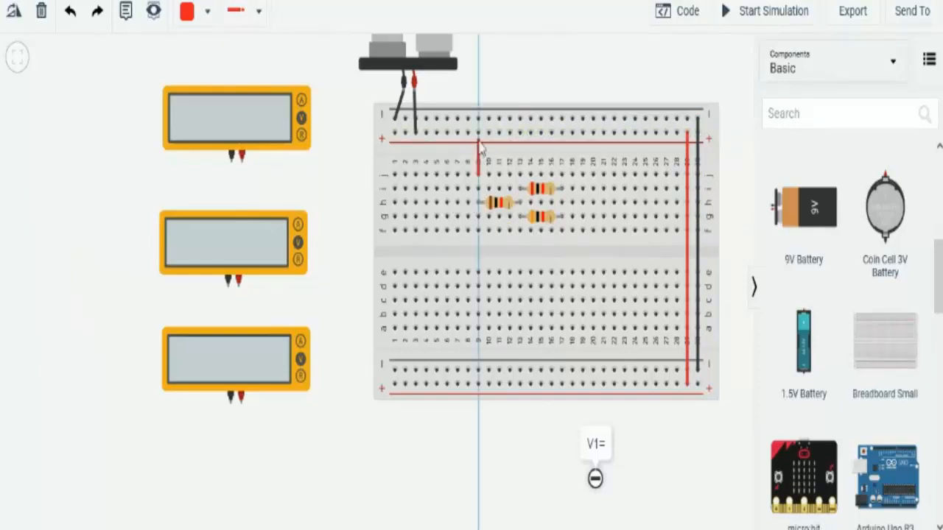
click(478, 134)
click(498, 425)
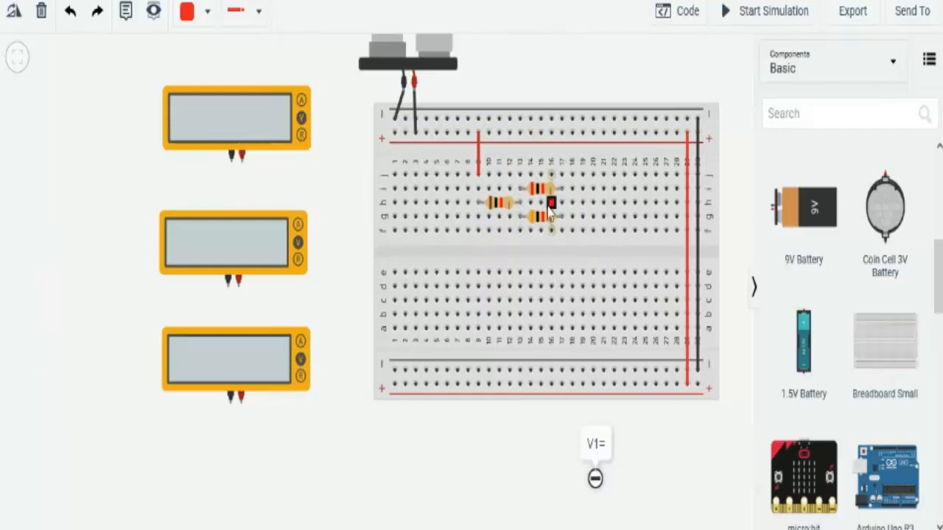
Connect column 17, row f of the breadboard to the lower negative rail with a black wire.
click(245, 21)
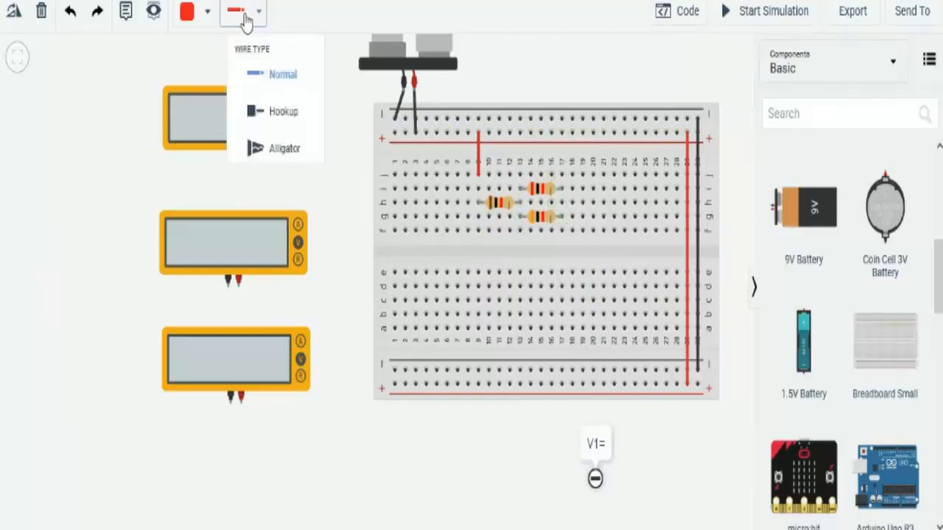
click(194, 21)
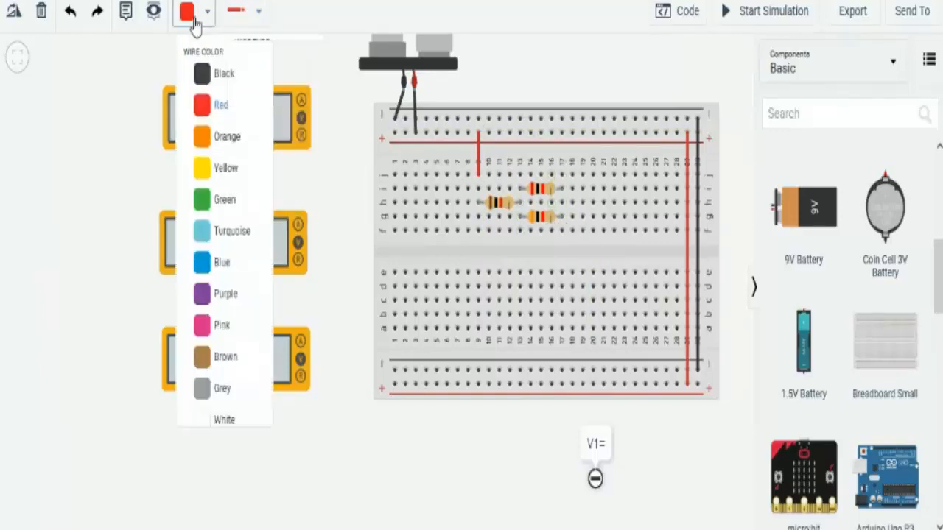
click(234, 77)
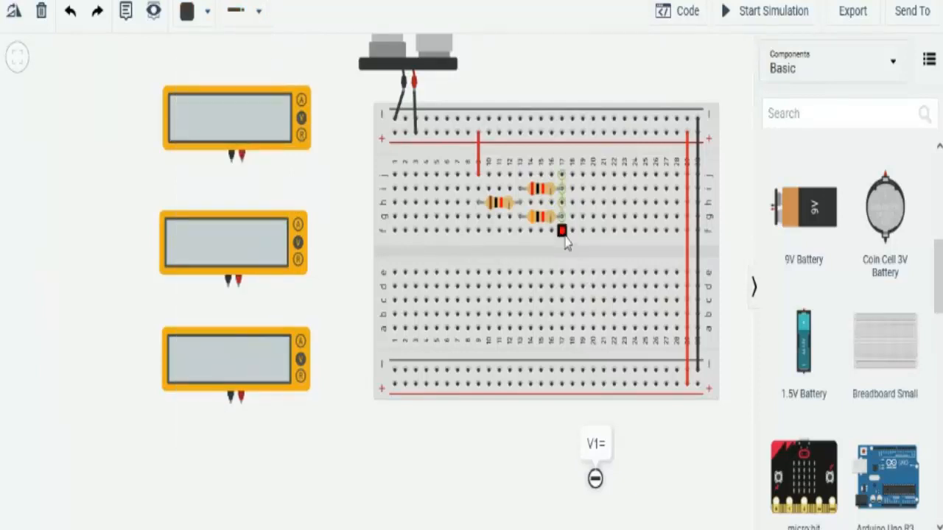
click(562, 231)
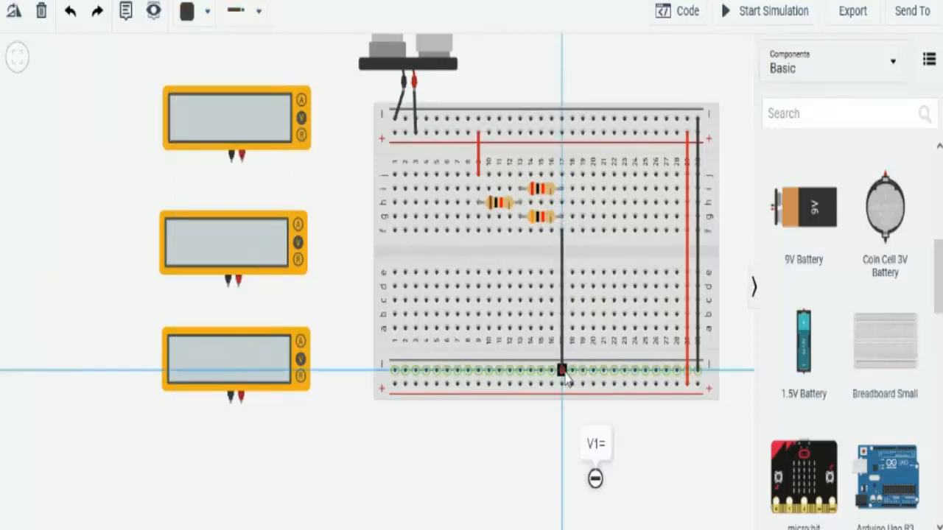
click(563, 370)
Hide the component library, rotate the V1= note and move it beside the V2= note below the breadboard.
scroll(715, 361, down, 1)
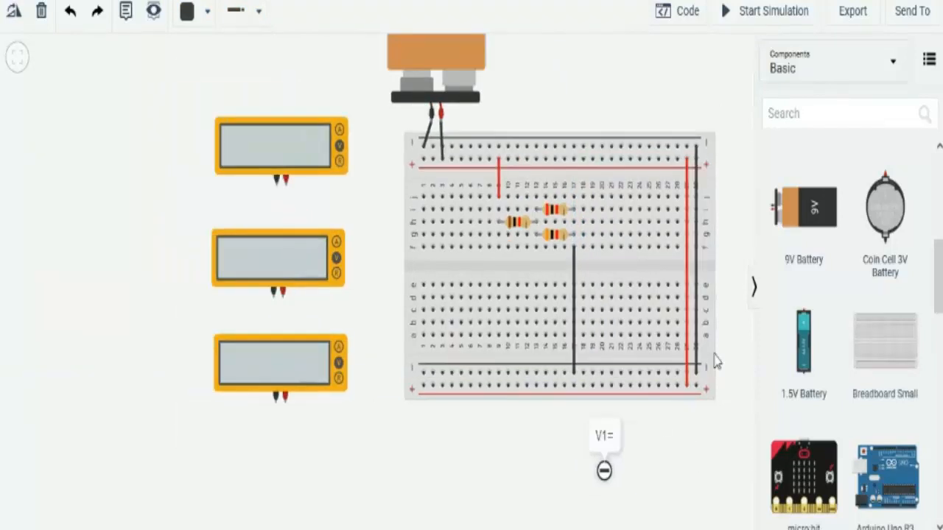
click(754, 292)
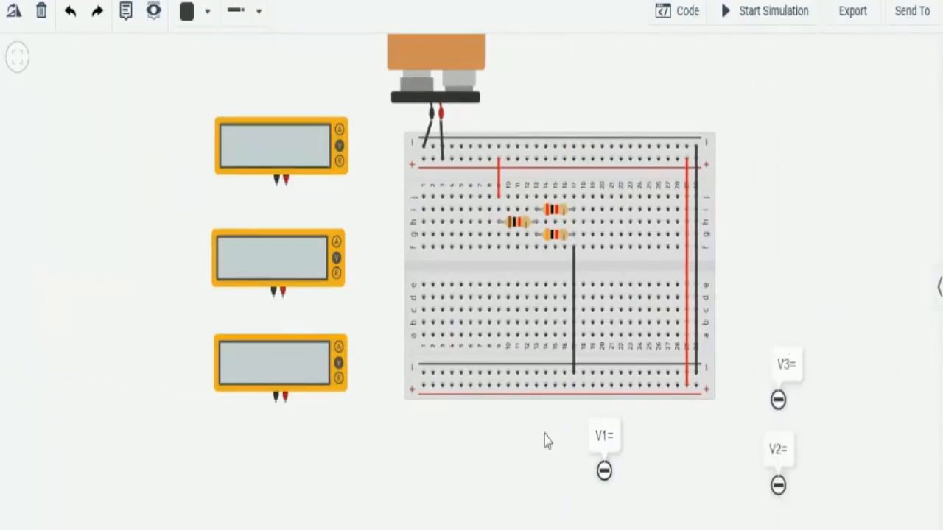
click(604, 465)
key(r)
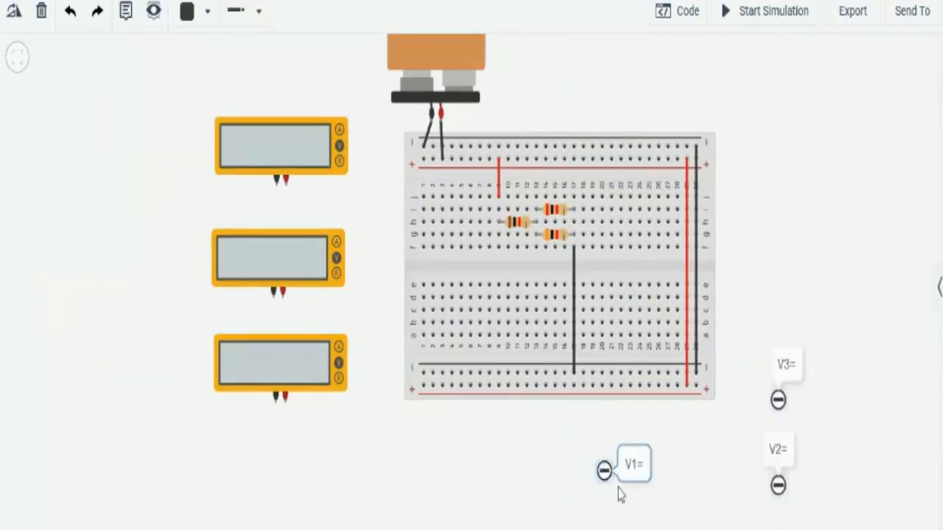
drag(608, 477, 678, 465)
click(778, 449)
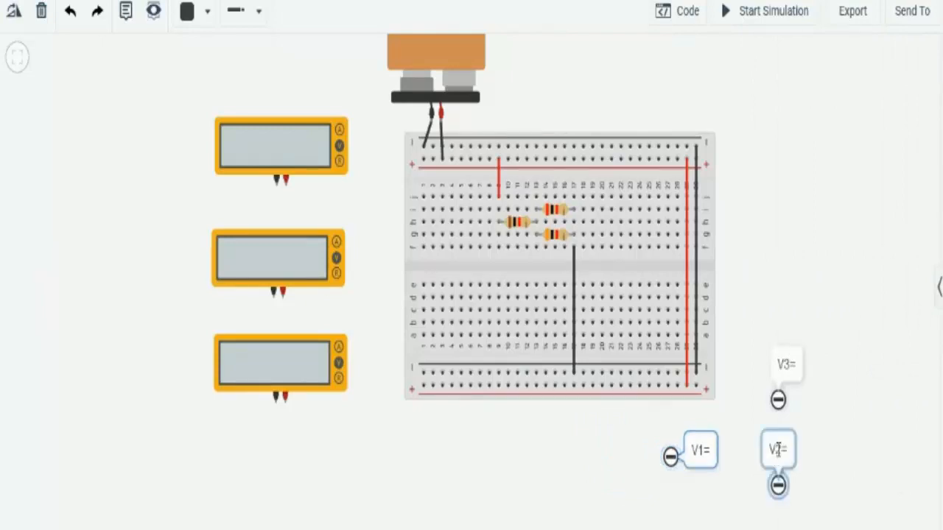
double_click(778, 449)
click(270, 308)
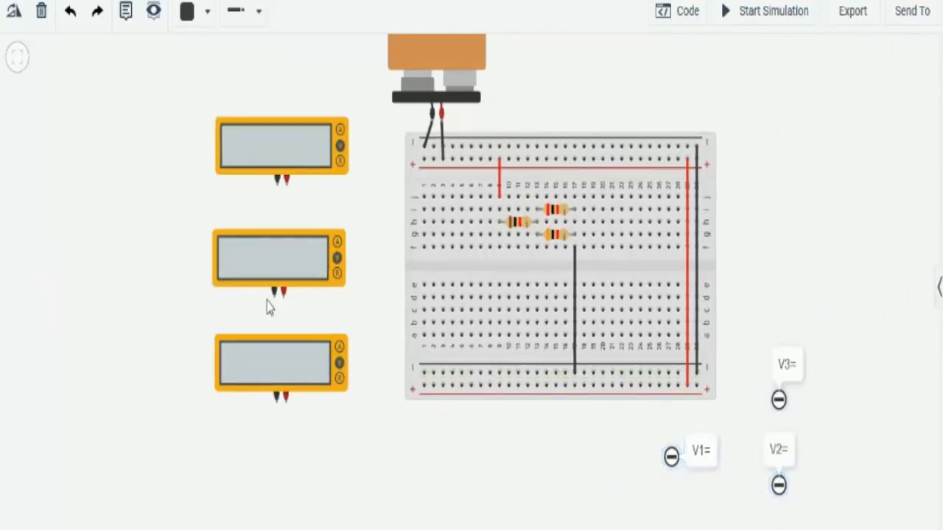
Shift the uppermost multimeter closer to the breadboard and connect its positive probe to column 9, row h with a red wire.
click(301, 162)
scroll(432, 200, up, 2)
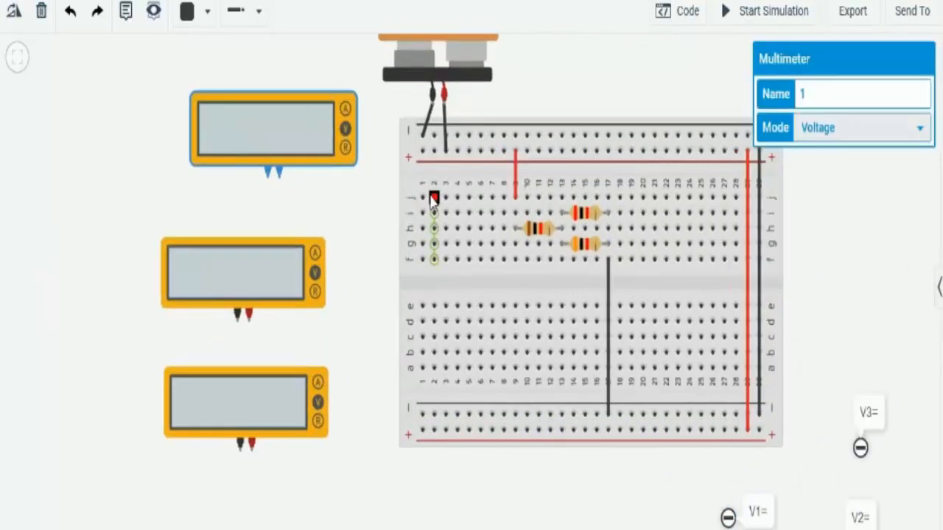
click(284, 216)
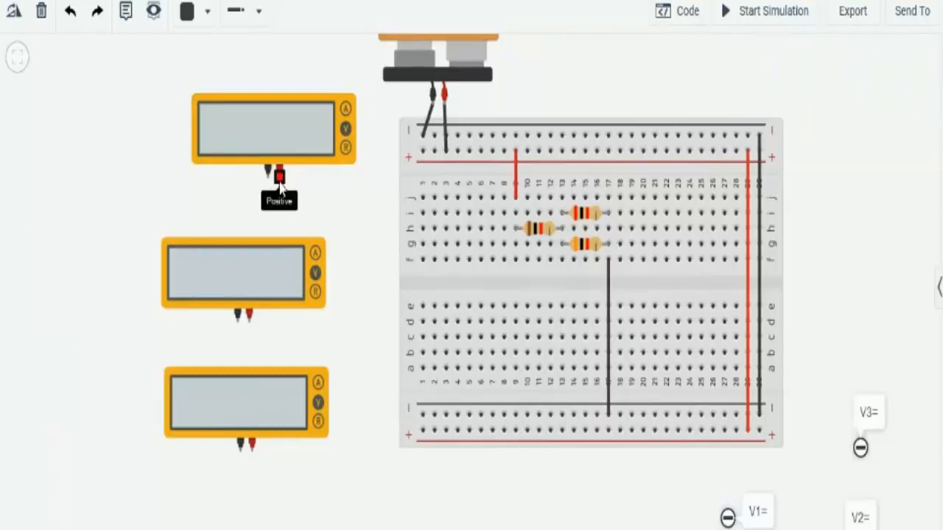
click(207, 10)
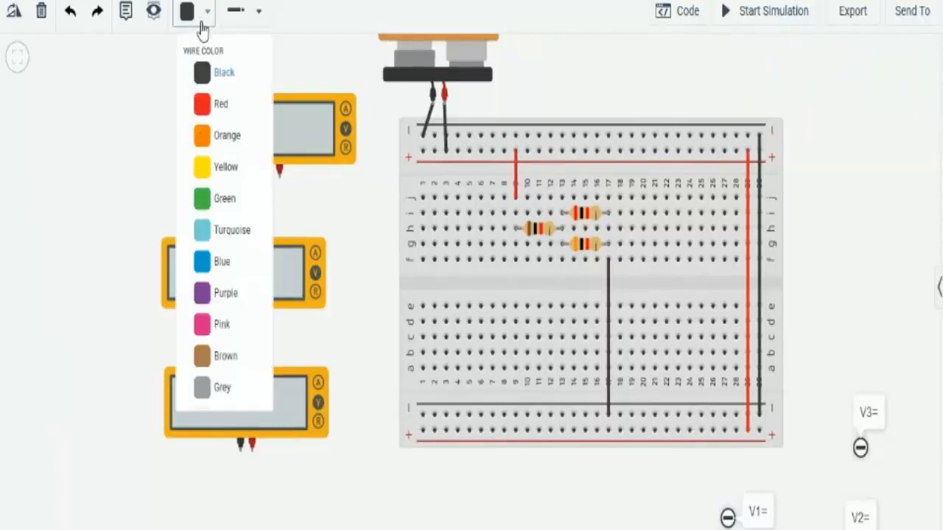
click(227, 107)
click(279, 172)
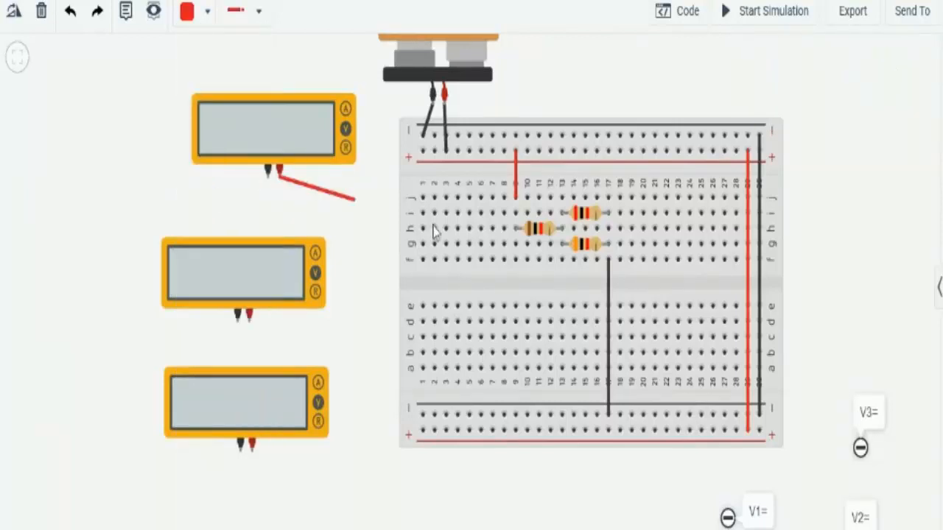
click(515, 229)
click(359, 245)
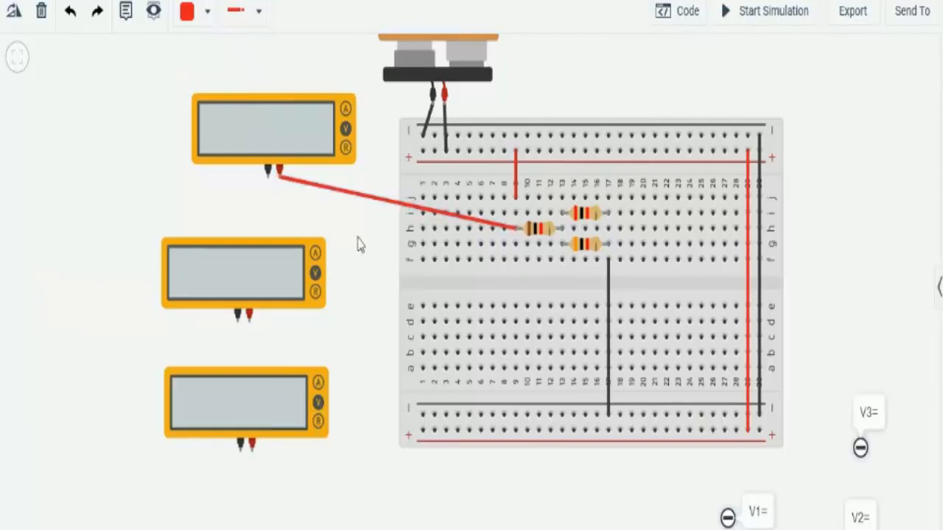
Connect the first multimeter's negative probe to column 13, row h and colour that wire black.
click(269, 172)
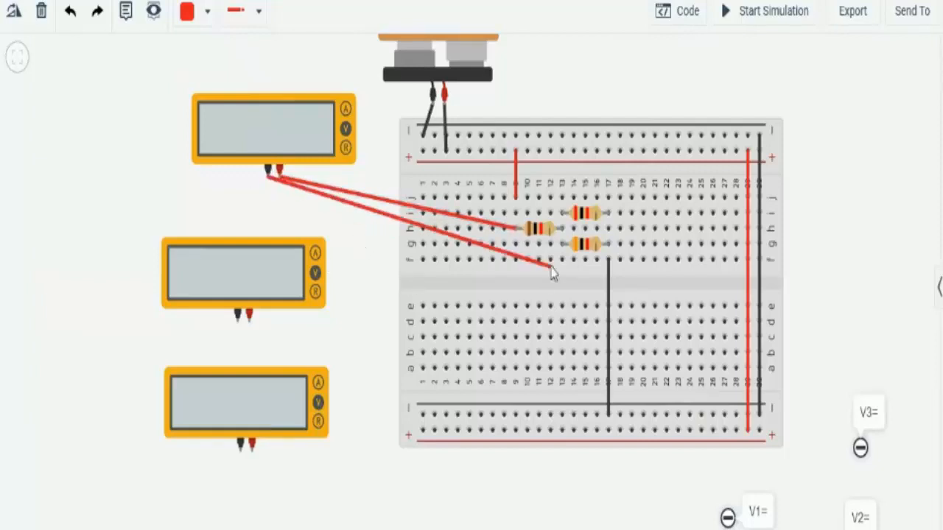
click(562, 229)
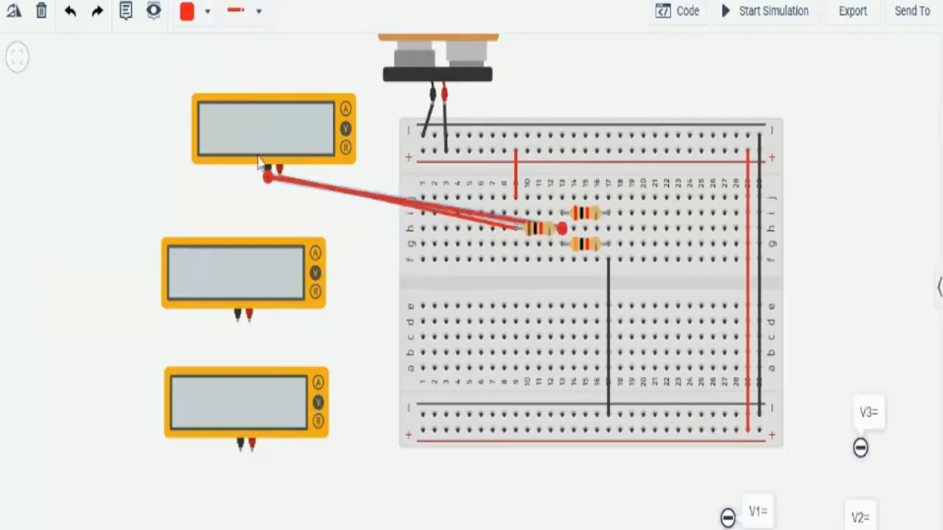
click(196, 20)
click(221, 71)
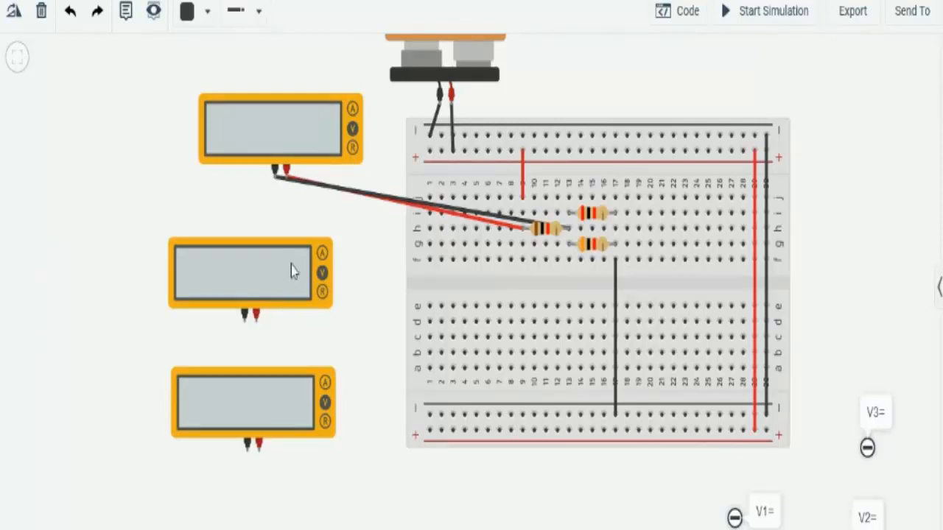
Move the middle multimeter above the breadboard and wire its positive probe to column 13 and its negative probe to column 17 in row i.
drag(291, 266, 663, 62)
click(817, 208)
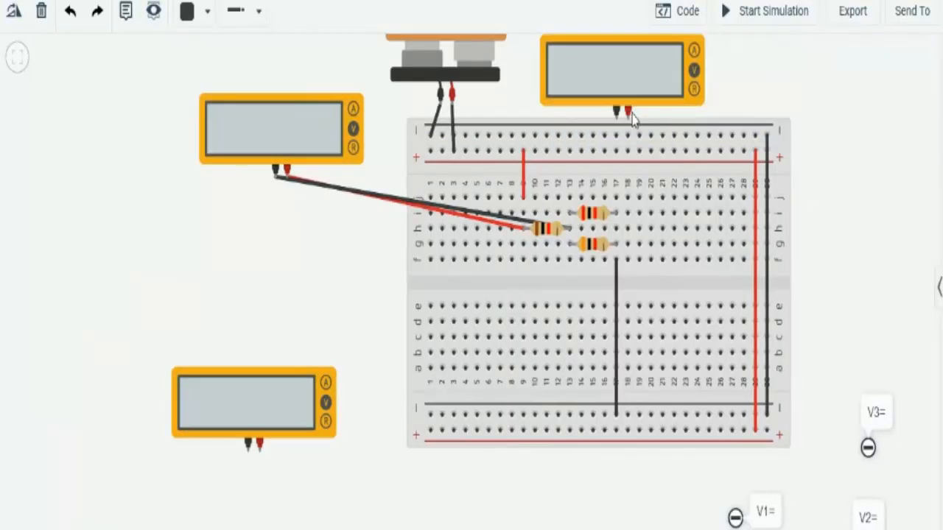
drag(629, 114, 569, 214)
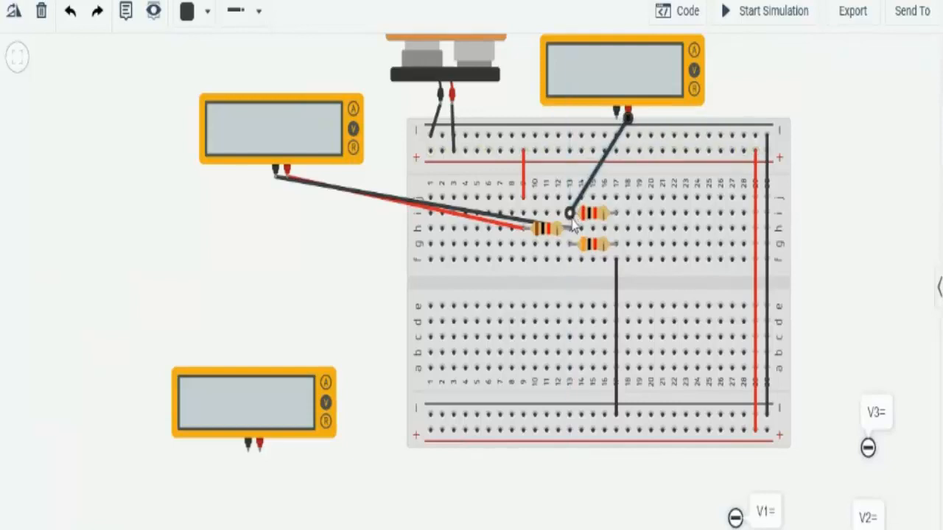
click(617, 112)
click(616, 214)
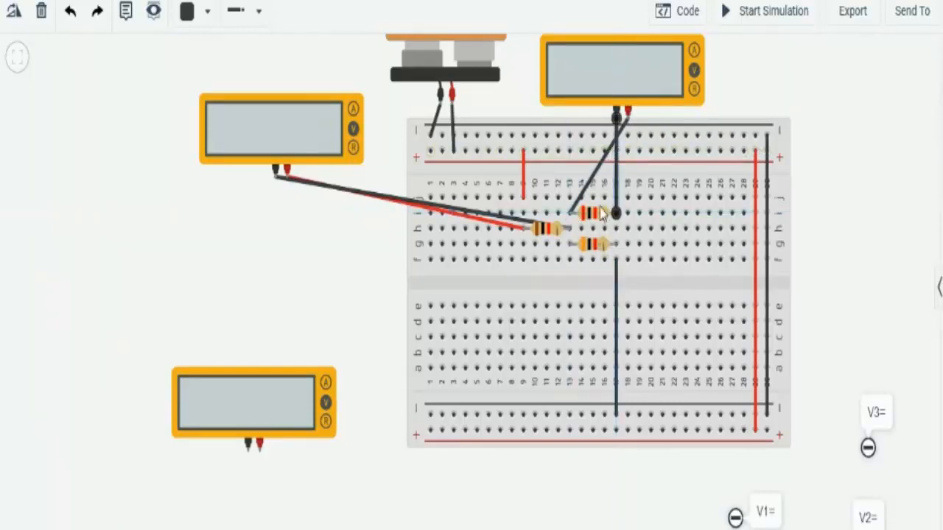
Colour the positive-probe wire of the multimeter above the breadboard red.
click(578, 195)
click(205, 14)
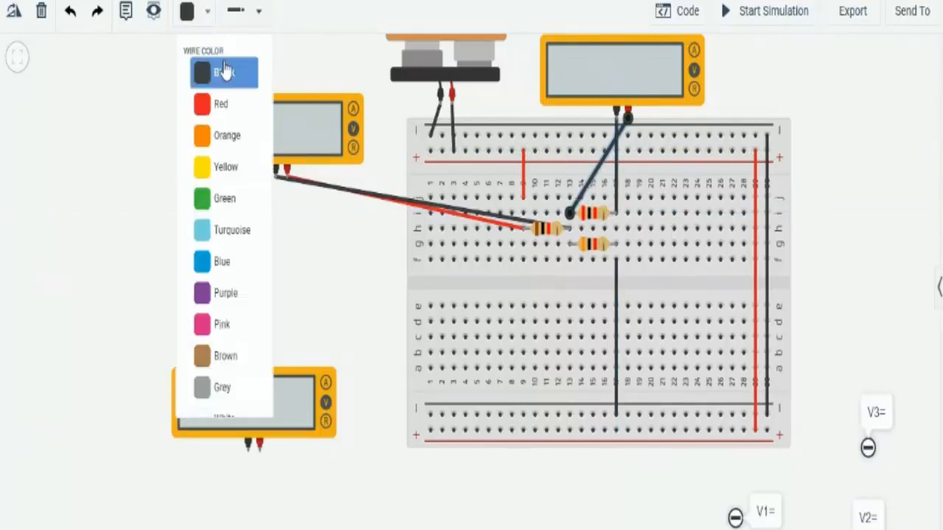
click(221, 101)
click(798, 292)
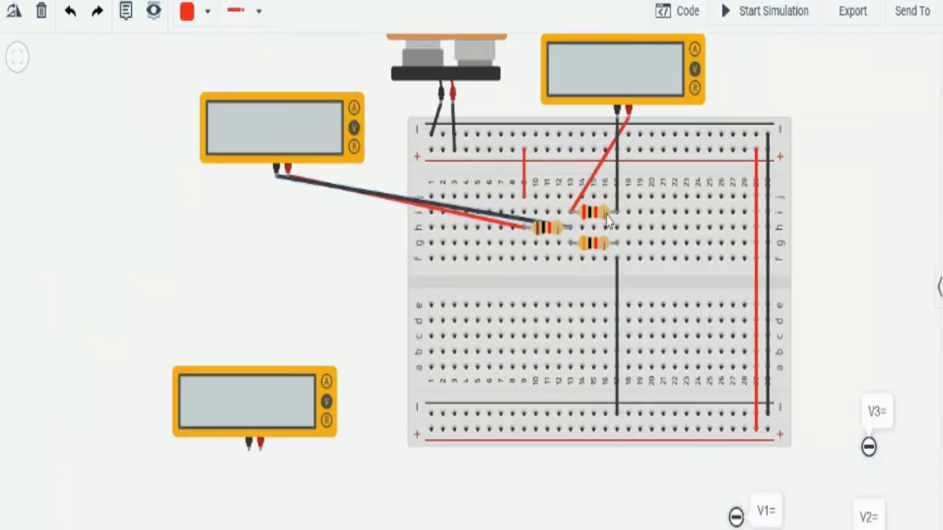
Move the third multimeter up beside the breadboard and wire its positive probe in red to column 13, row g.
drag(297, 394, 366, 288)
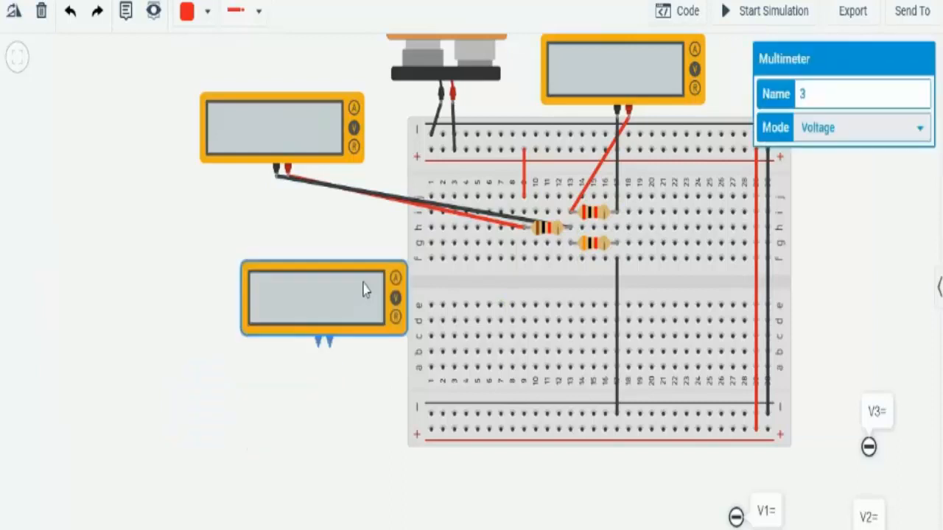
click(347, 427)
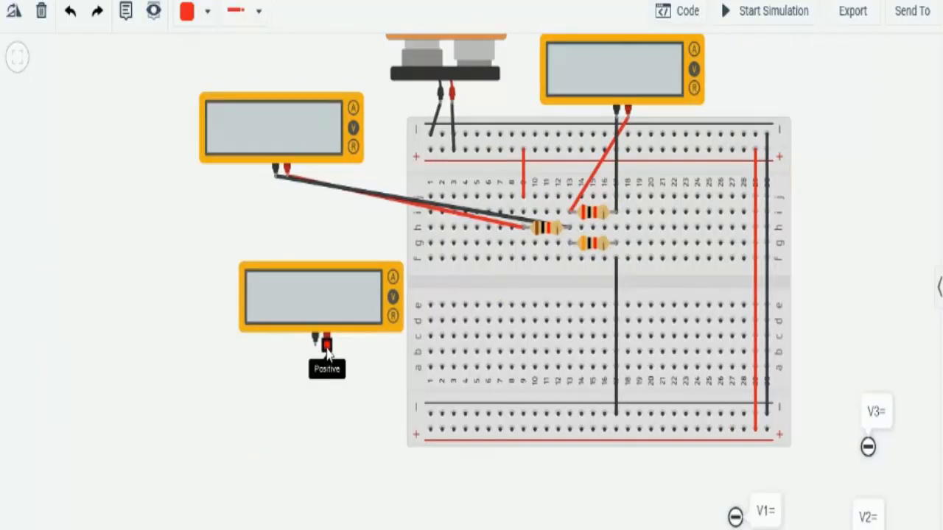
click(327, 346)
click(570, 243)
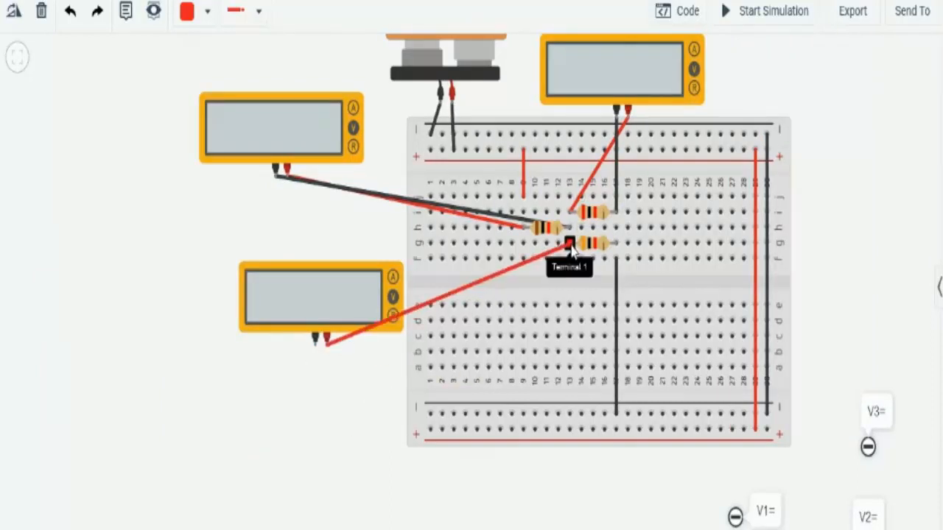
Connect the third multimeter's negative probe to column 17, row g and colour that wire black.
click(316, 340)
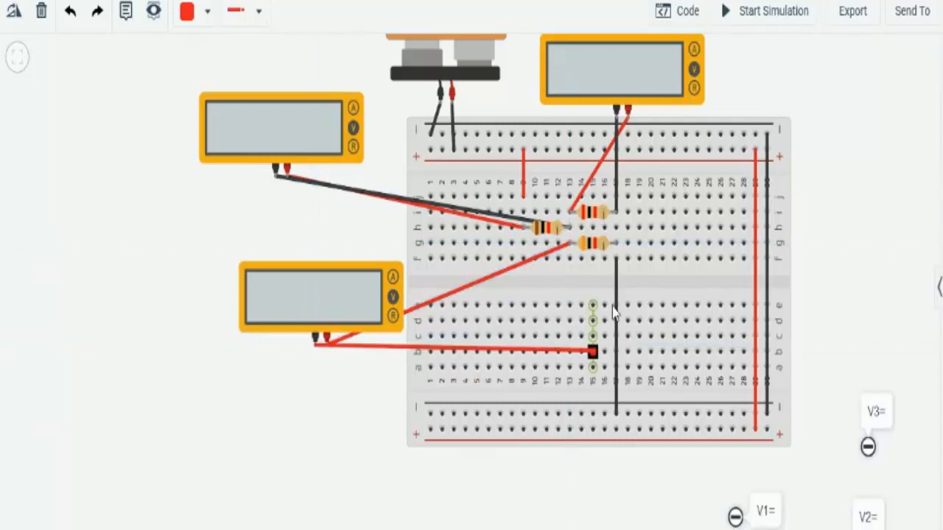
click(615, 246)
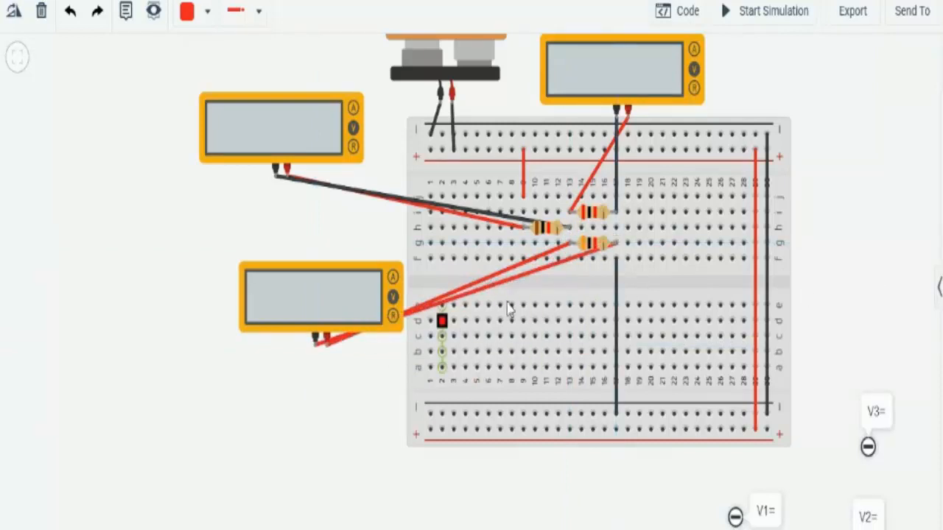
click(332, 350)
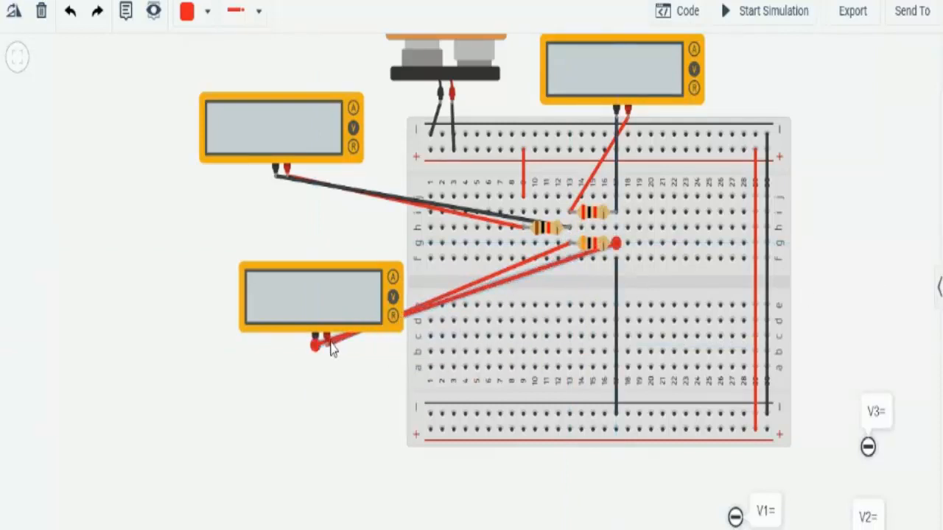
click(186, 11)
click(204, 72)
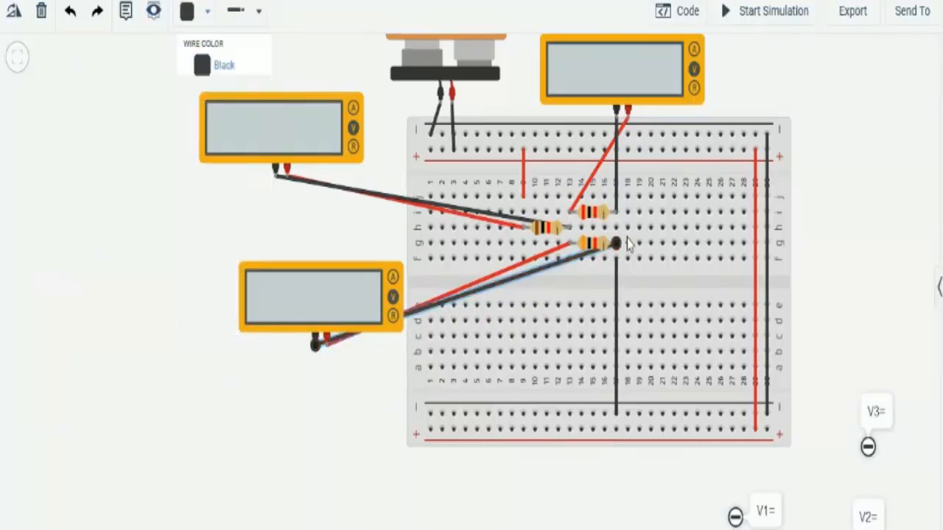
click(846, 251)
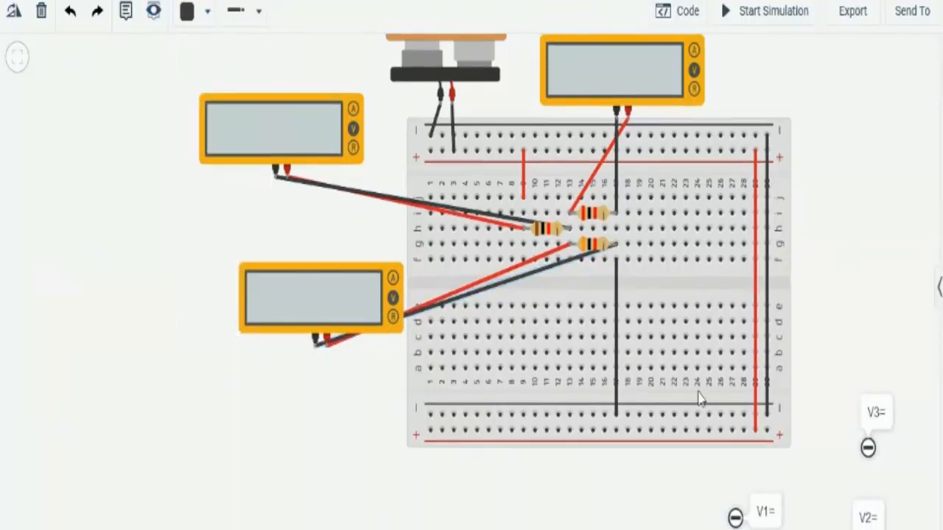
Flip the V1= note's label to its other side and stack the V1=, V2= and V3= notes beside the two left-hand multimeters.
scroll(699, 397, down, 2)
scroll(703, 402, up, 1)
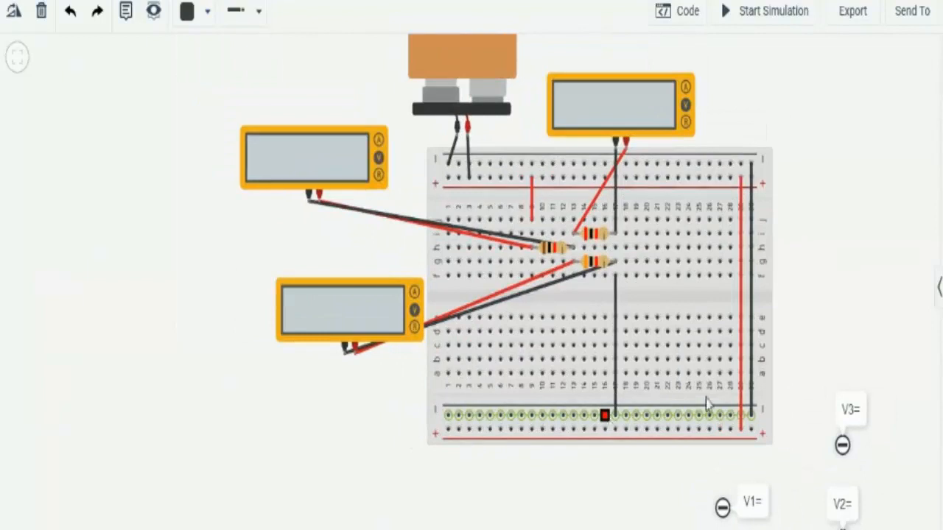
click(752, 501)
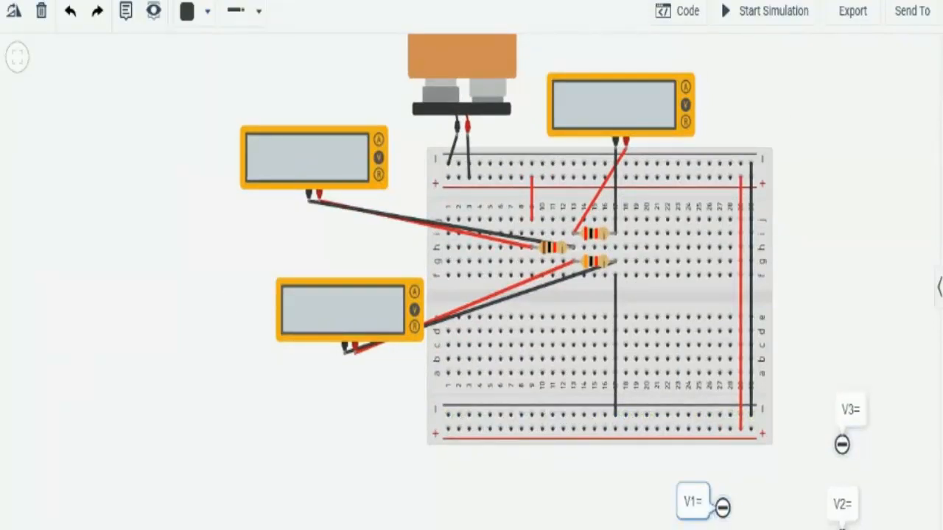
drag(721, 507, 184, 236)
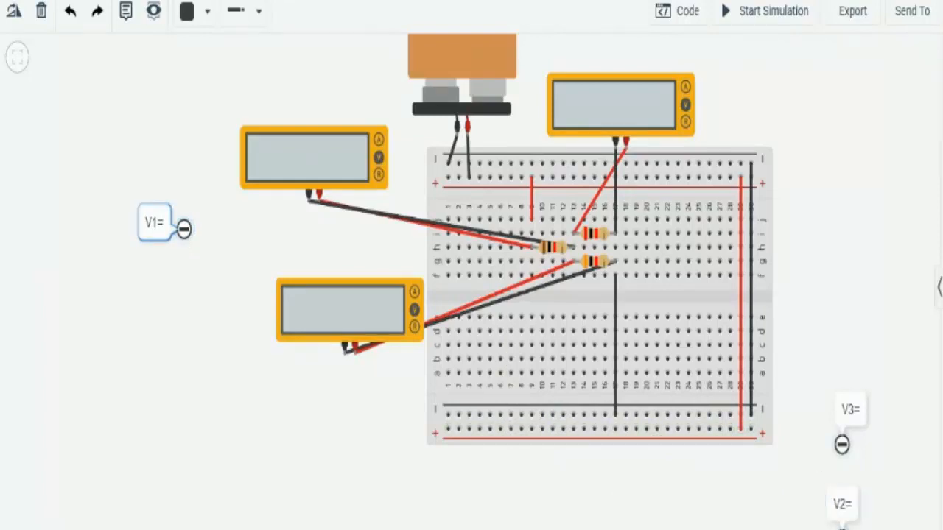
drag(842, 525, 182, 324)
click(842, 444)
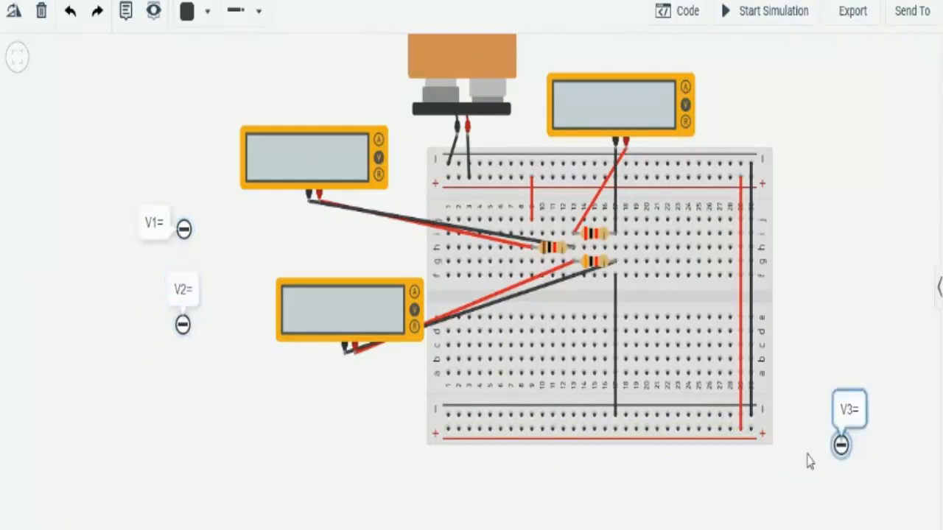
drag(841, 444, 173, 407)
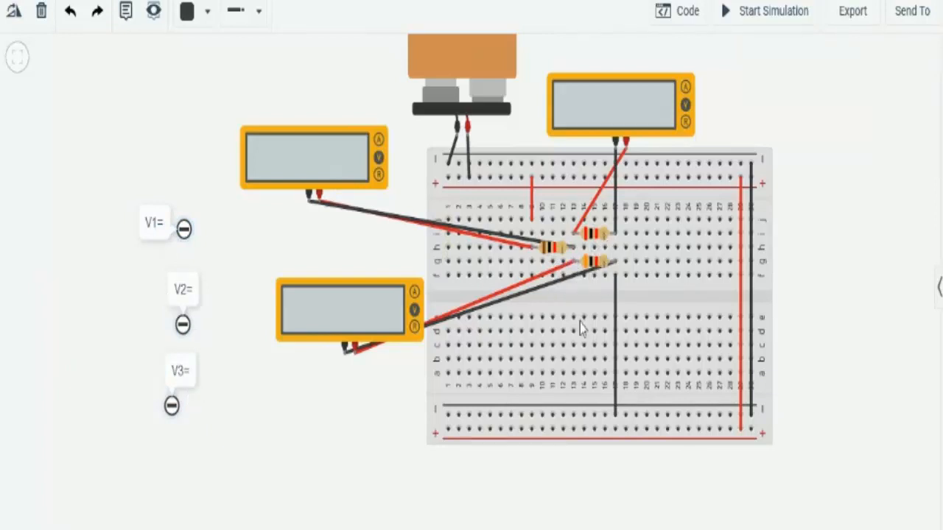
Run the simulation to read the first multimeter, stop it, and complete the first note as V1=4.09.
click(748, 22)
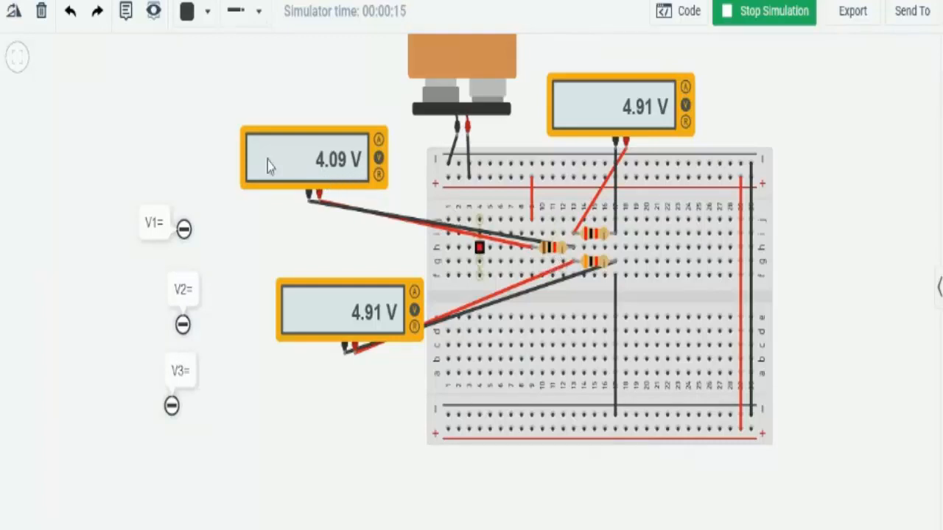
click(158, 223)
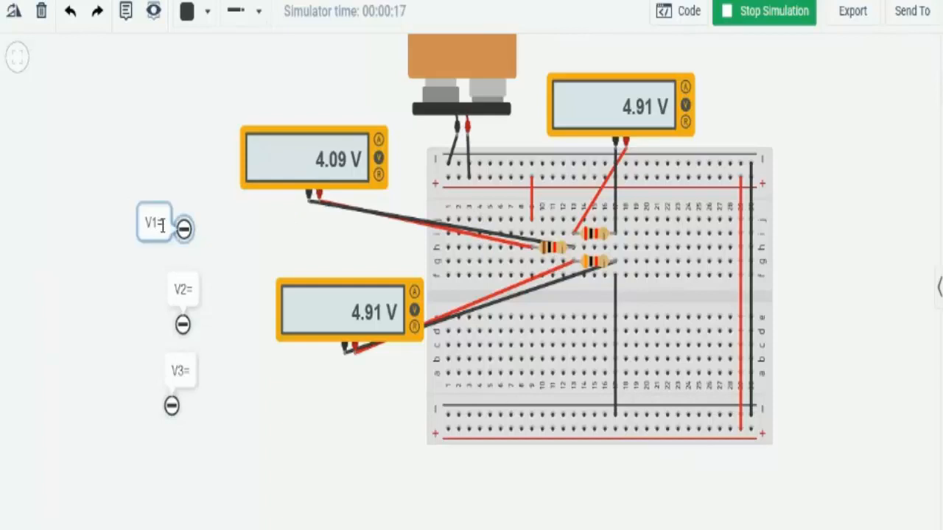
click(756, 18)
click(160, 224)
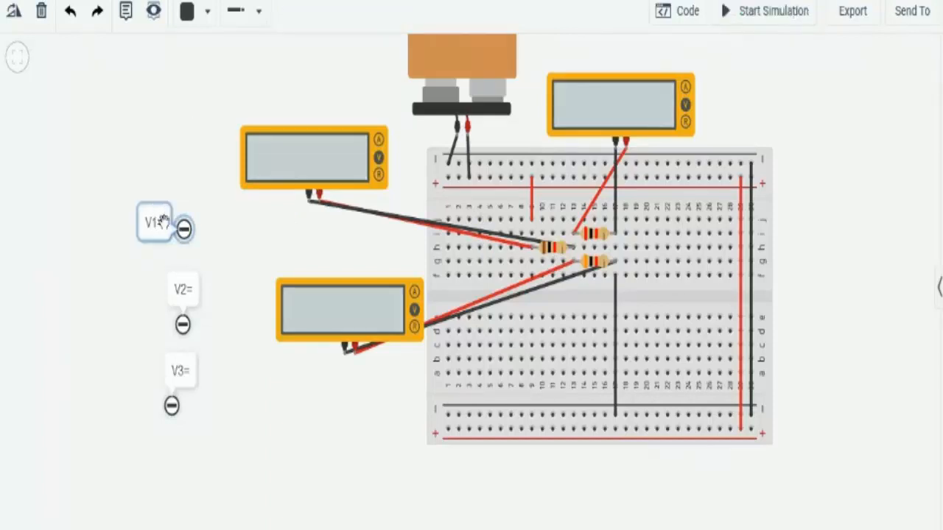
double_click(162, 229)
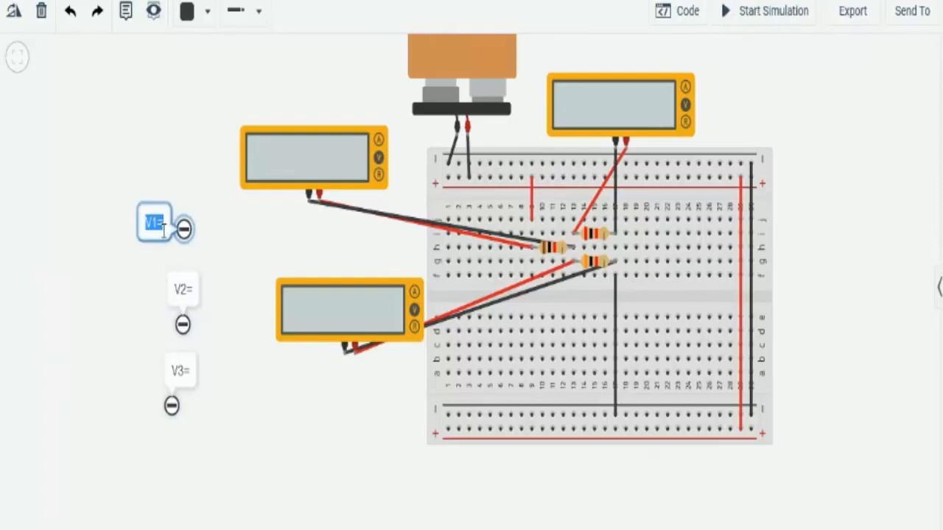
click(164, 228)
text(4.0)
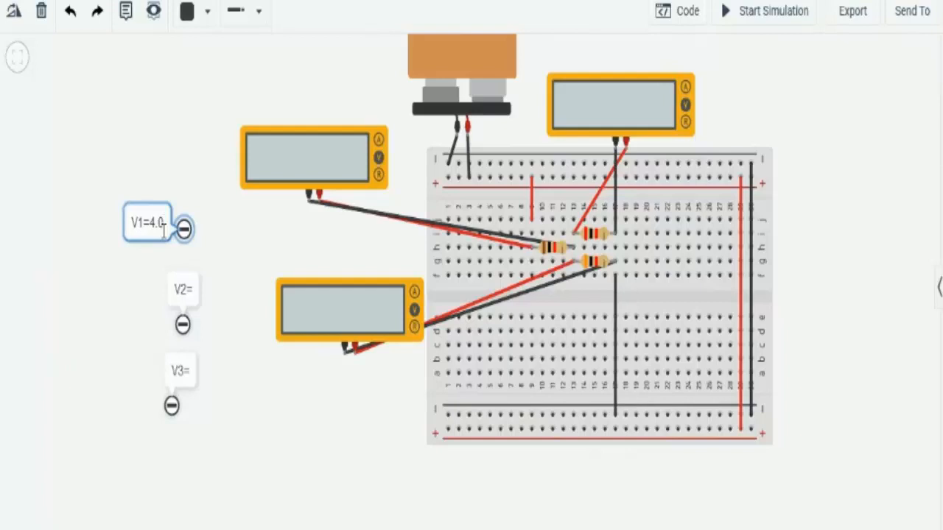
text(9)
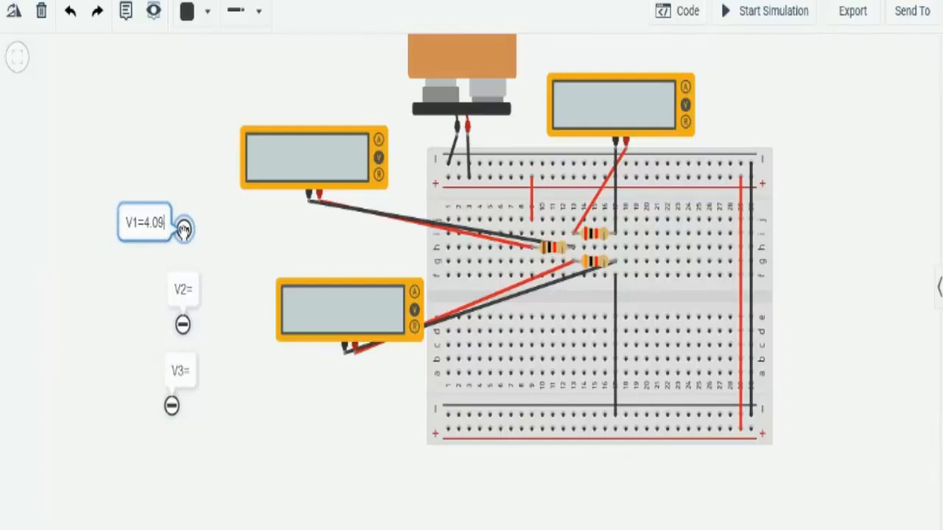
Run the simulation briefly to read the second multimeter, stop it, and complete the second note as V2=4.91.
click(755, 21)
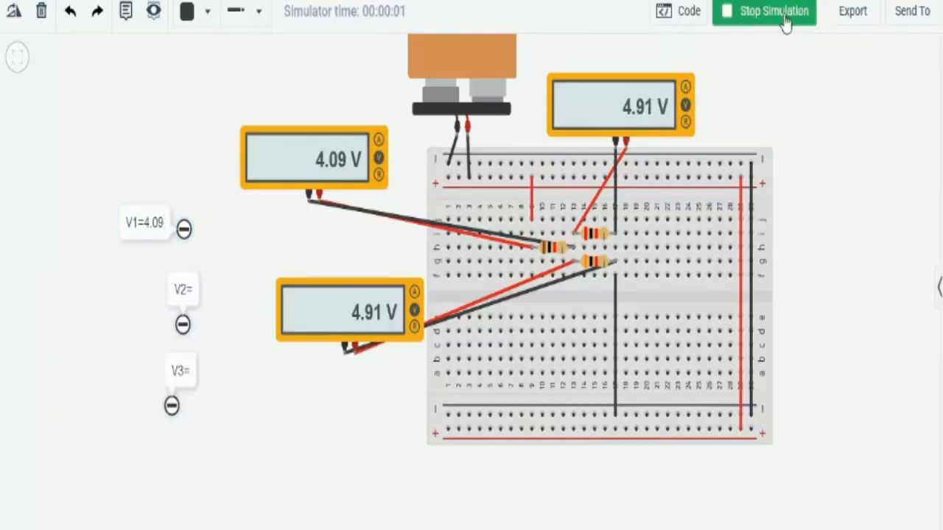
click(786, 22)
click(189, 290)
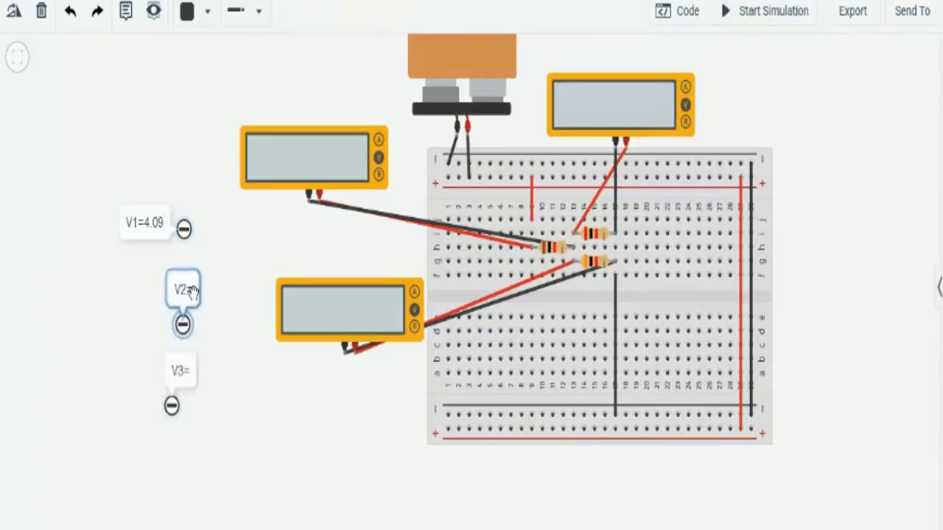
double_click(191, 292)
click(191, 291)
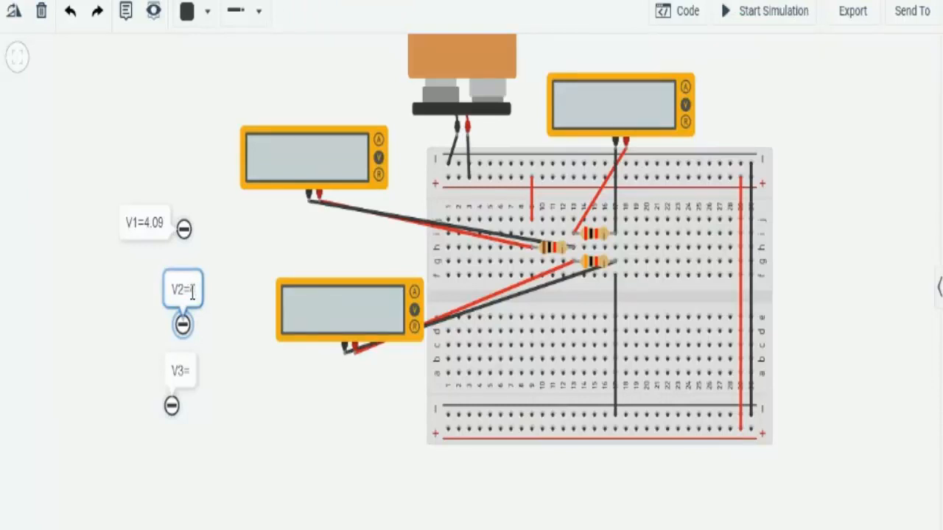
text(4)
text(.01)
Rewrite the third note as v3=4.91.
click(190, 376)
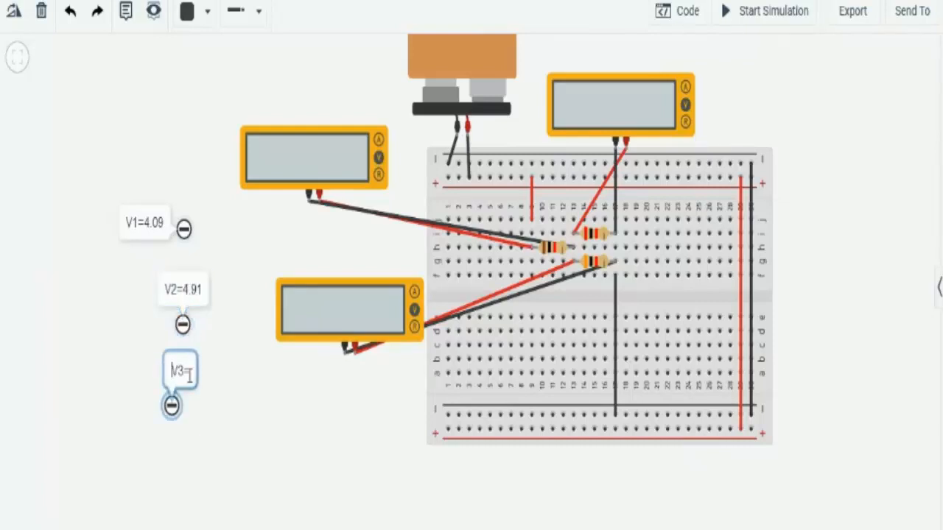
key(BackSpace)
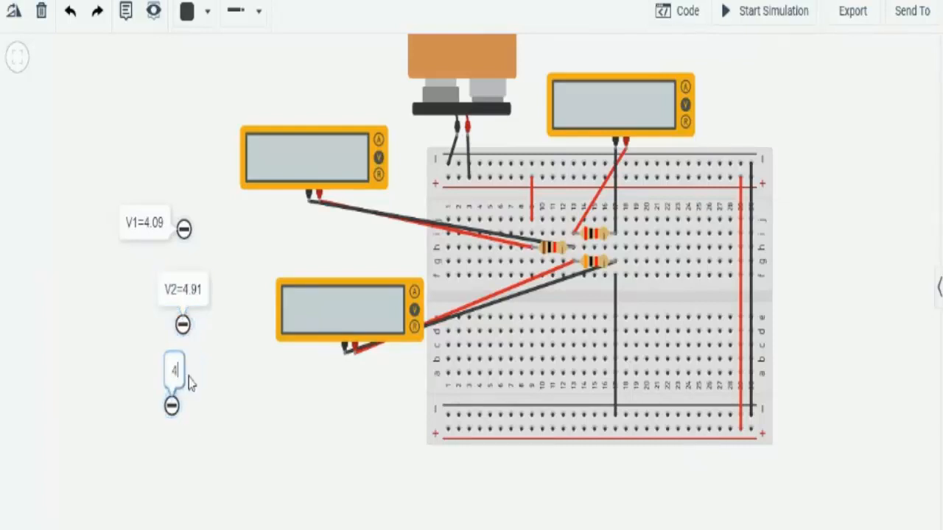
text(V)
text(3=)
text(=4.)
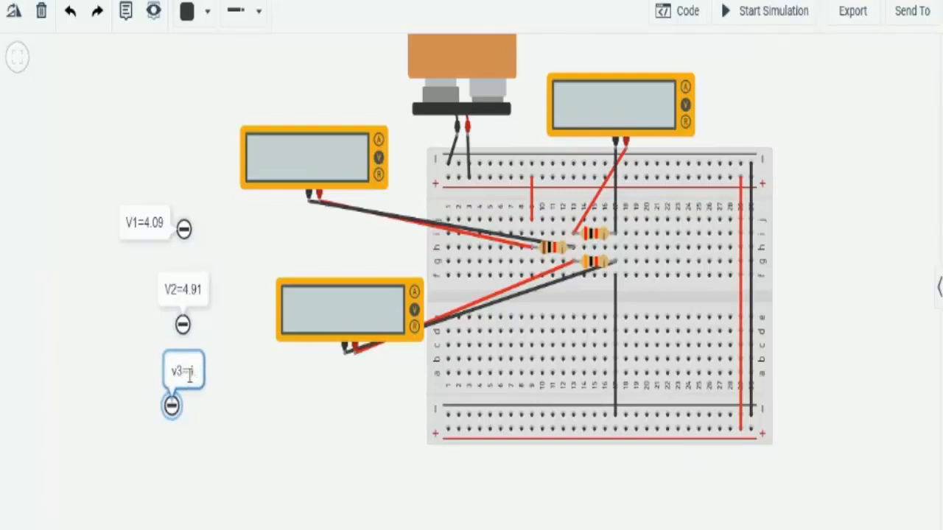
text(91)
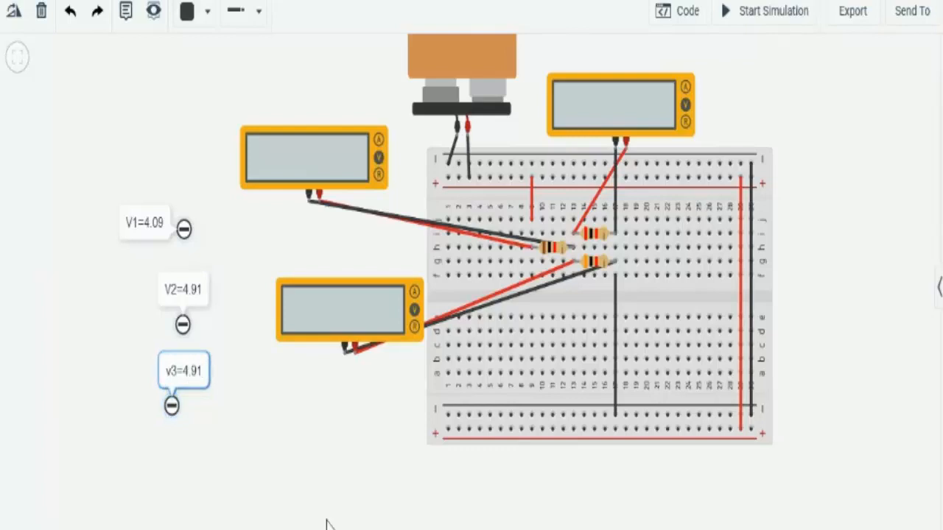
click(375, 447)
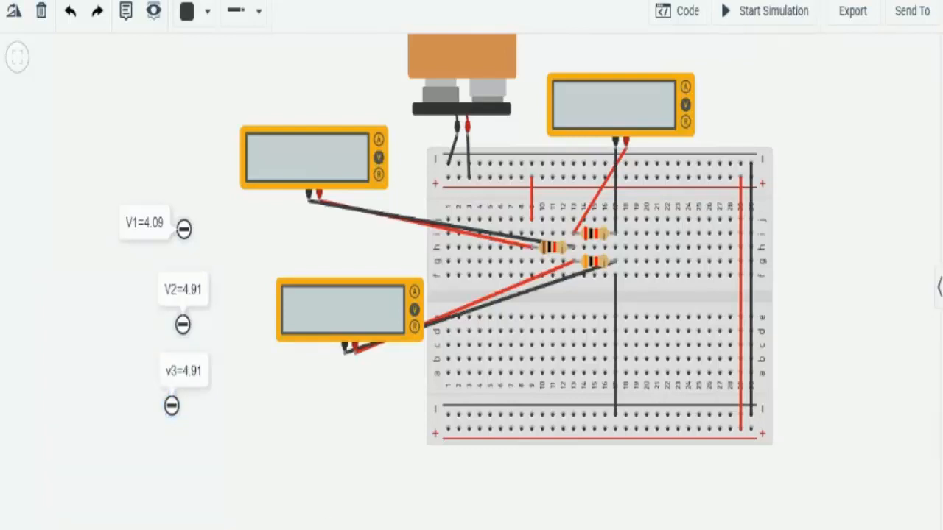
Run the simulation again to compare the three multimeter readings with the notes, and stop it.
click(766, 10)
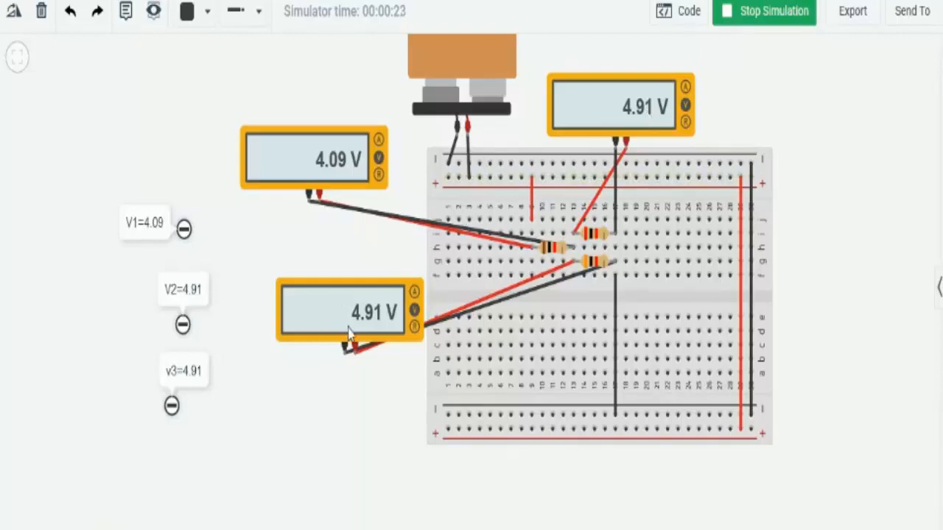
scroll(796, 348, down, 1)
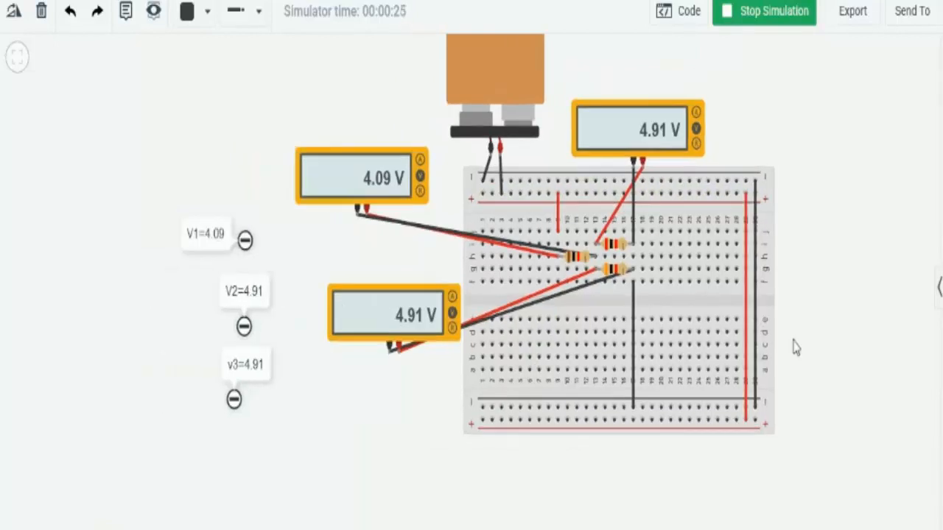
scroll(812, 337, up, 1)
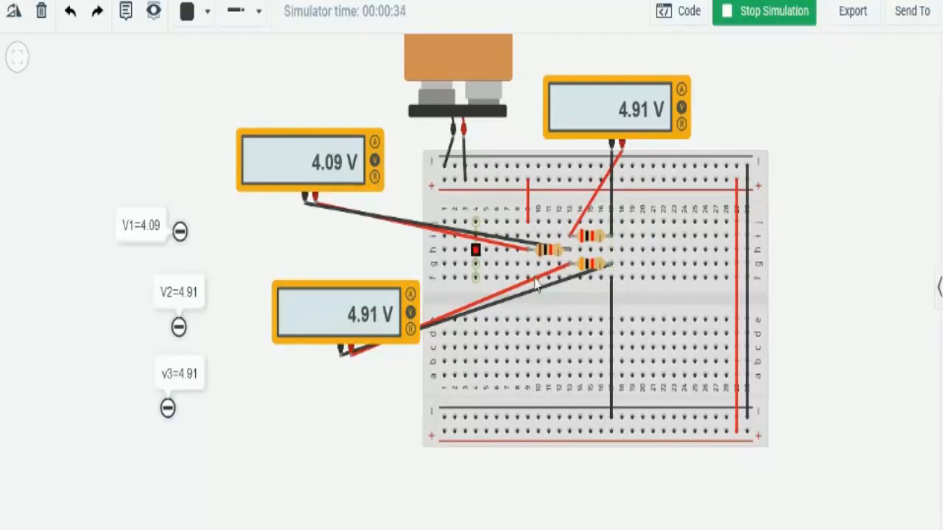
click(765, 26)
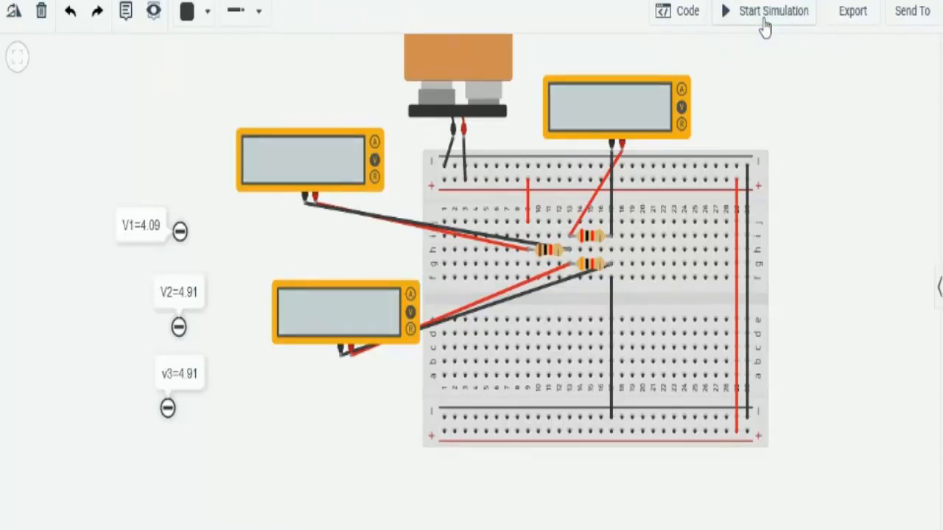
Delete the multimeter above the breadboard together with its red and black lead wires to the 2 kΩ resistor.
click(576, 223)
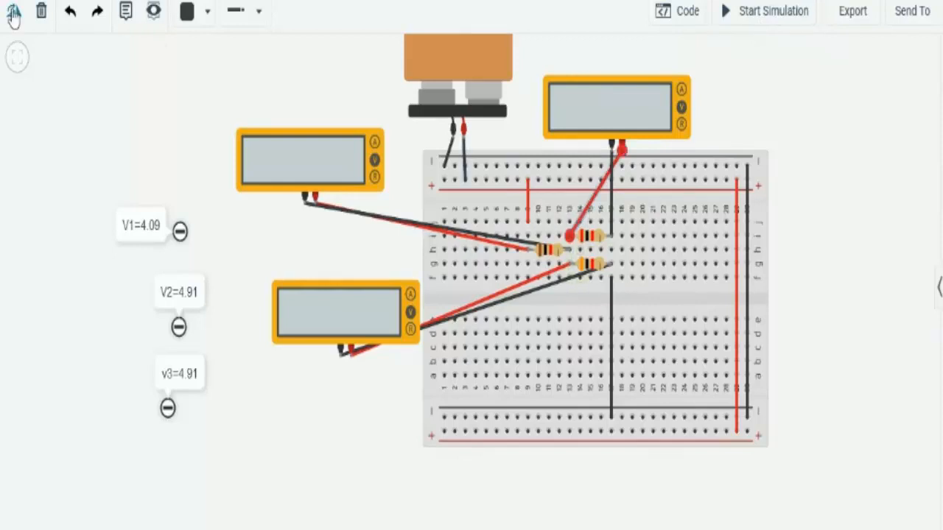
click(39, 12)
click(611, 200)
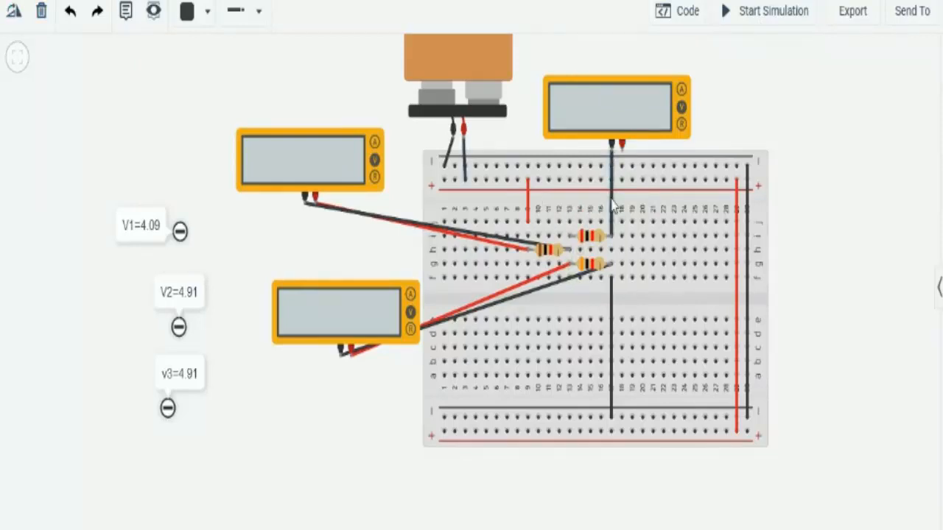
click(42, 13)
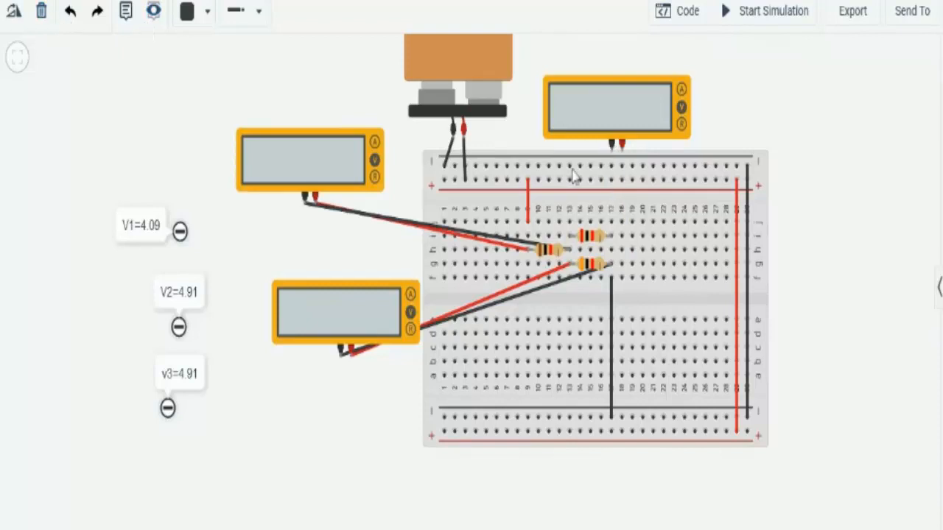
click(617, 124)
click(41, 11)
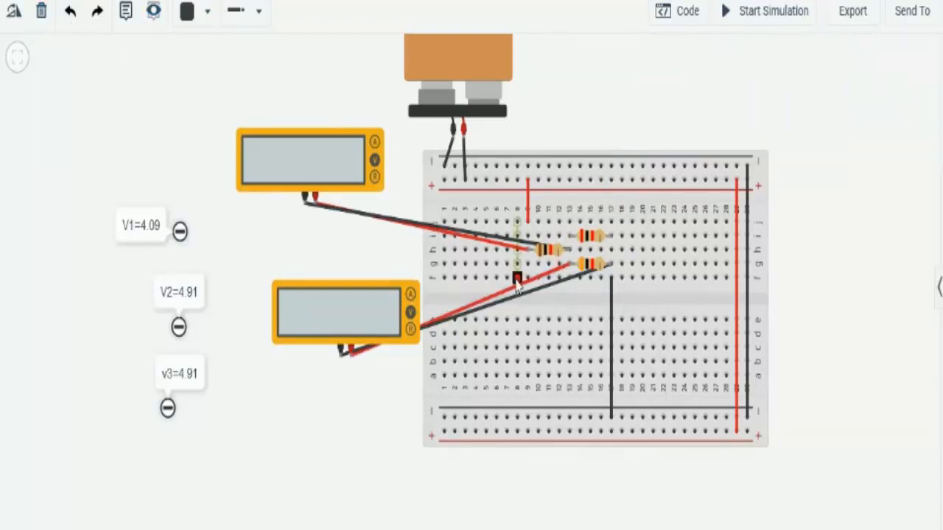
Delete the third multimeter and its two lead wires to the 3 kΩ resistor.
click(41, 12)
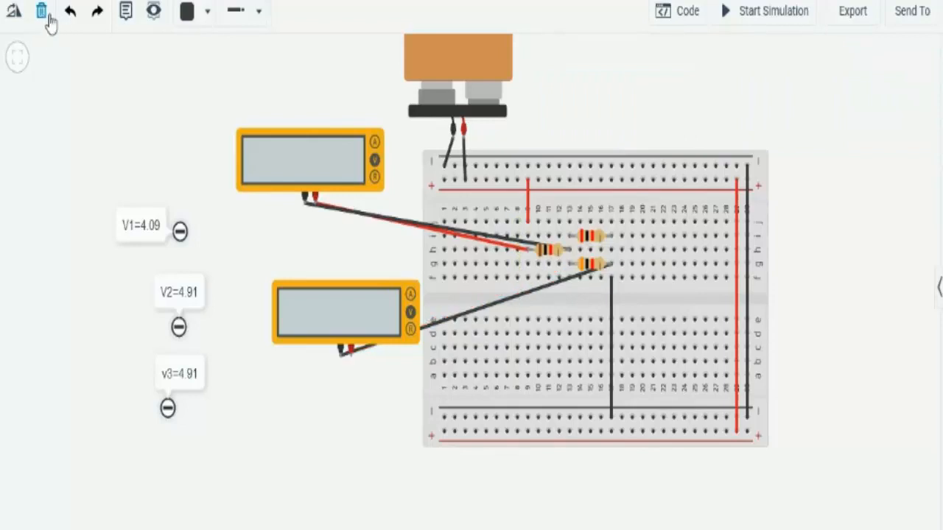
click(530, 290)
click(349, 295)
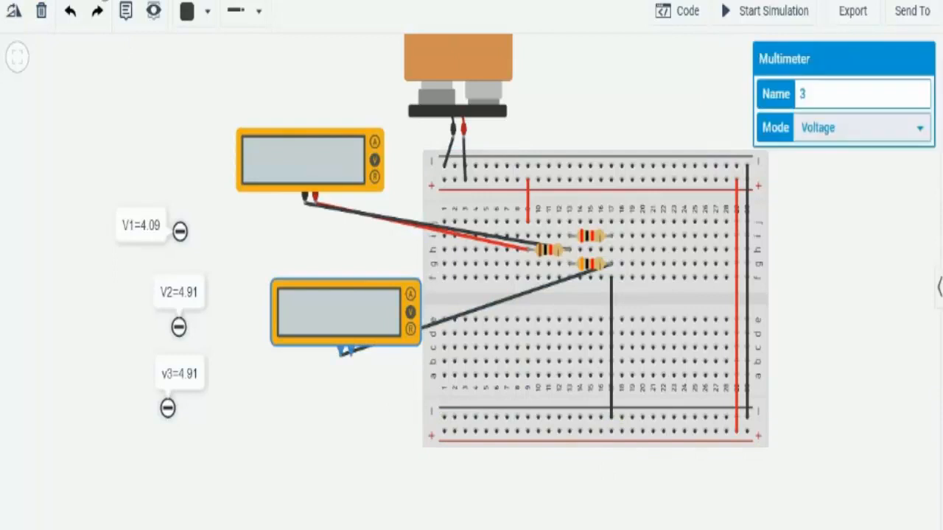
click(41, 12)
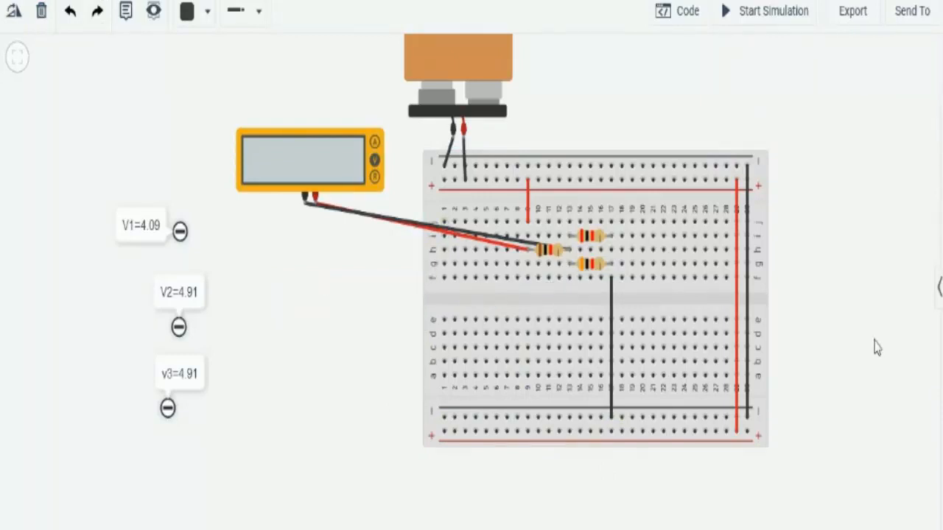
Move the remaining multimeter above the breadboard beside the battery, and reposition the V1 note's text directly above its marker.
drag(294, 152, 632, 96)
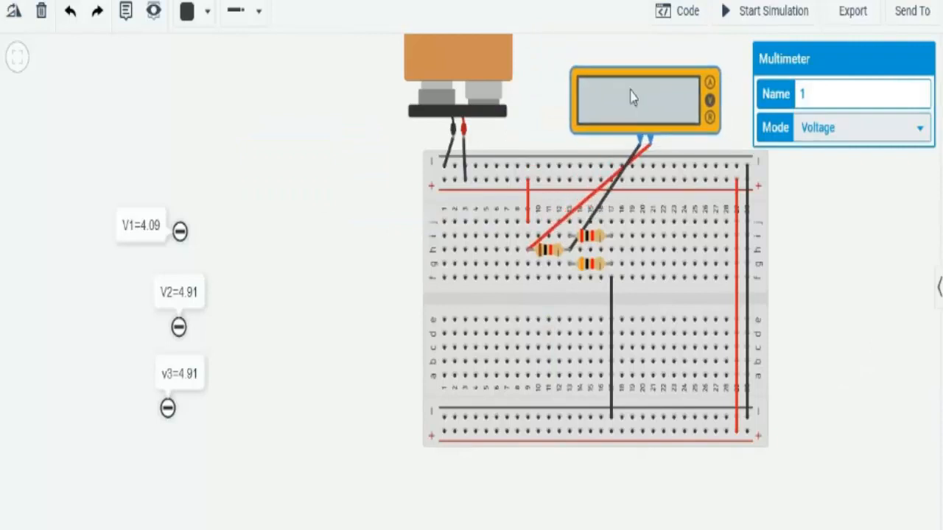
click(830, 269)
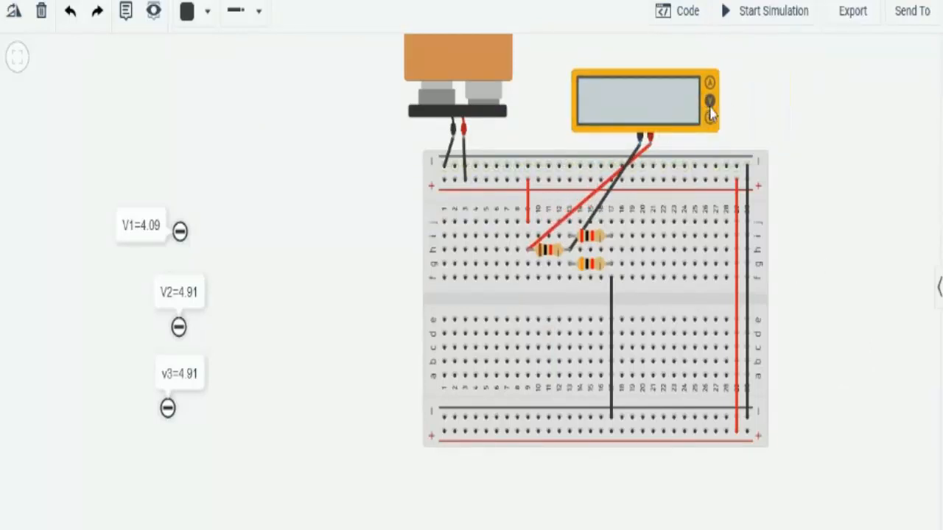
click(163, 230)
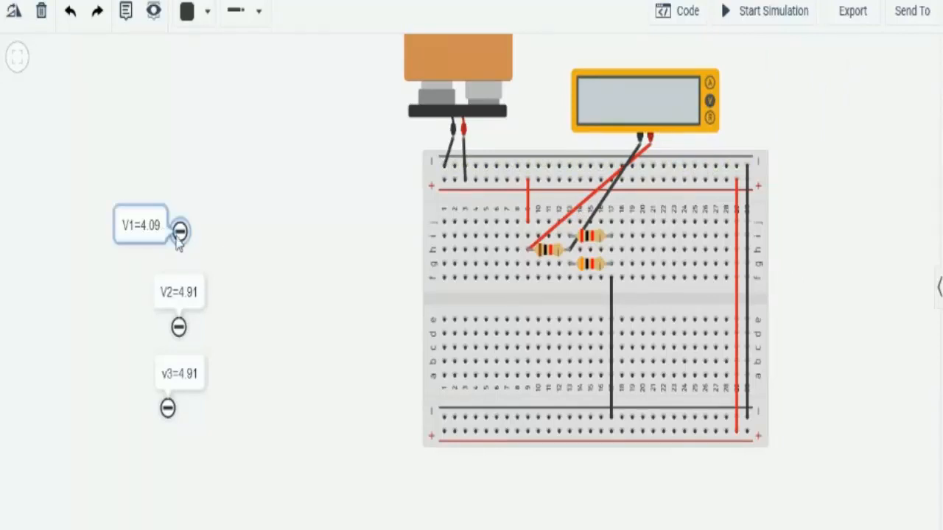
drag(172, 235, 210, 237)
click(247, 297)
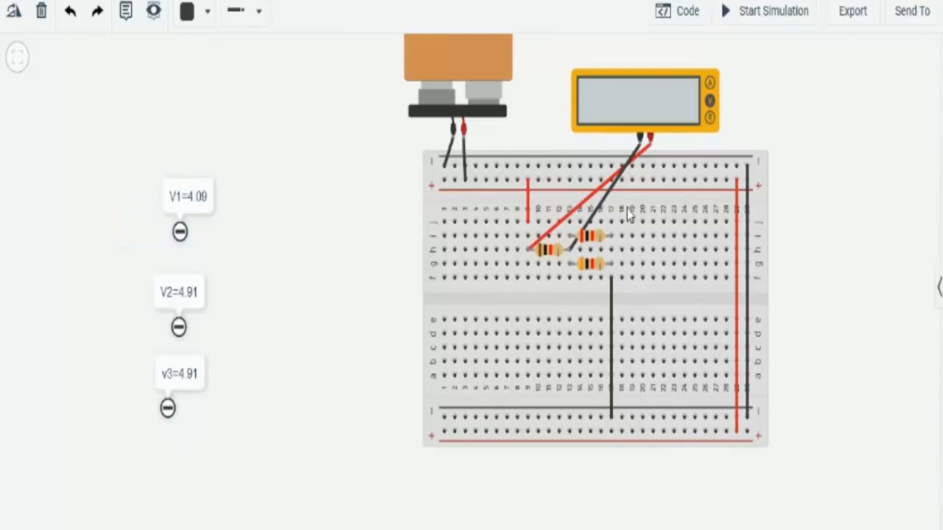
drag(670, 105, 604, 101)
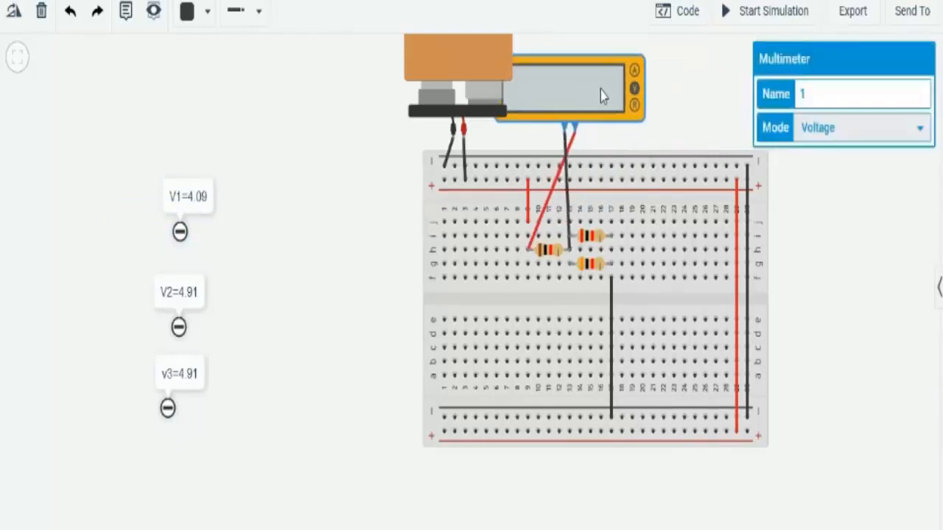
click(851, 246)
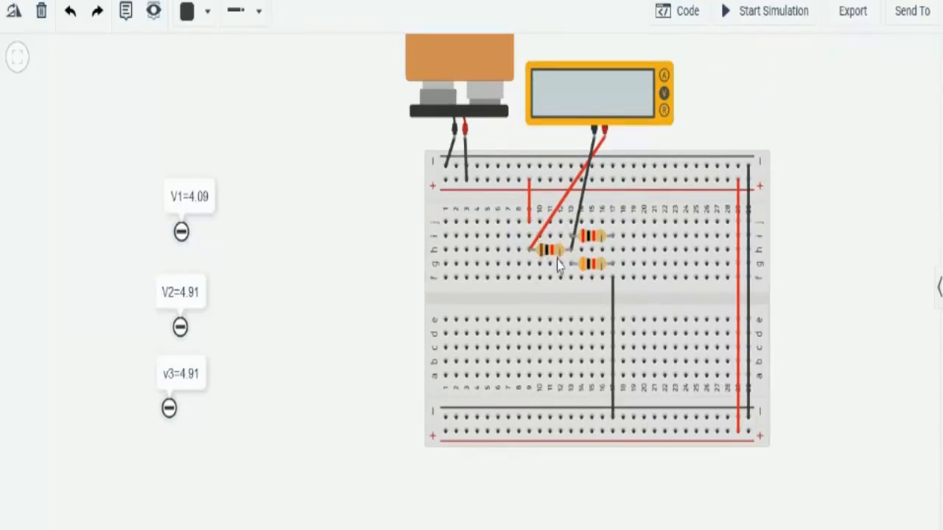
Run the simulation to compare the voltage across the 1 kΩ resistor with the V1 note, and stop it.
click(191, 197)
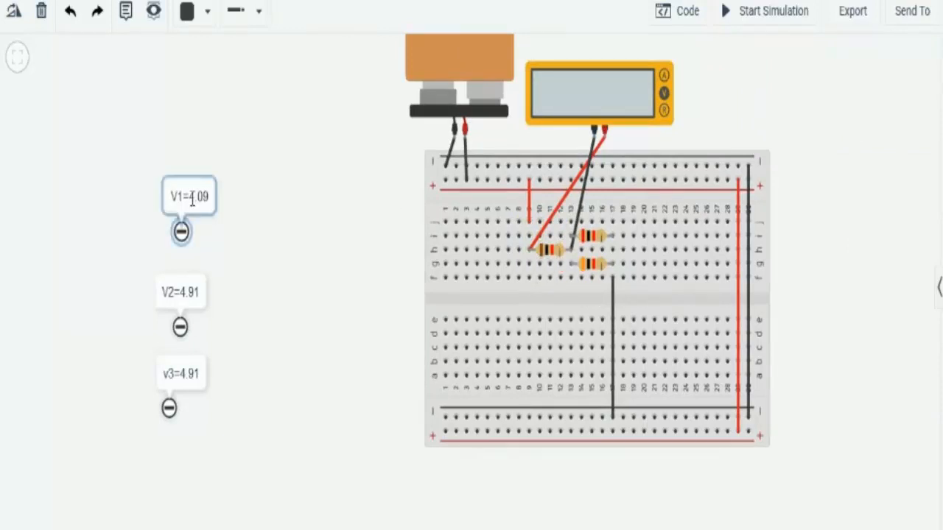
click(737, 17)
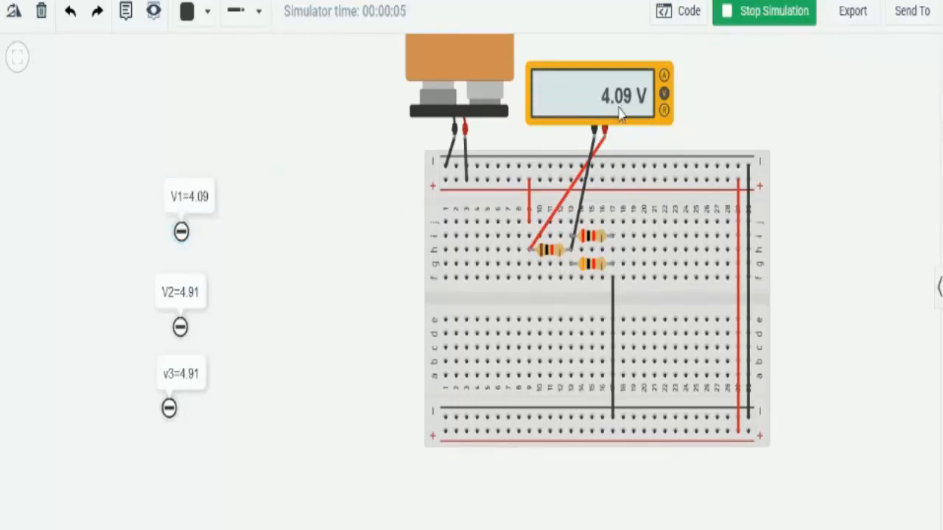
click(782, 20)
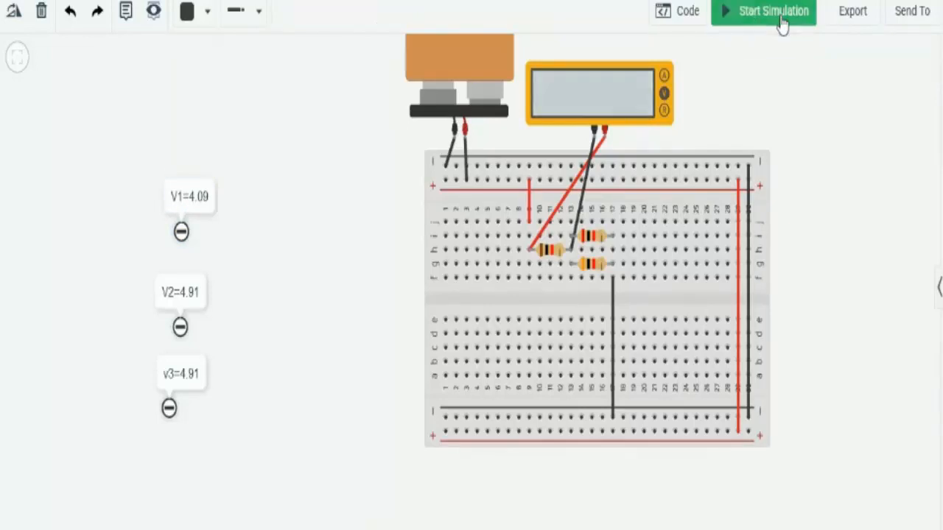
Reconnect the multimeter across the 2 kΩ resistor in row i, with the red lead at column 13 and the black lead at column 17.
click(532, 246)
click(533, 249)
click(529, 251)
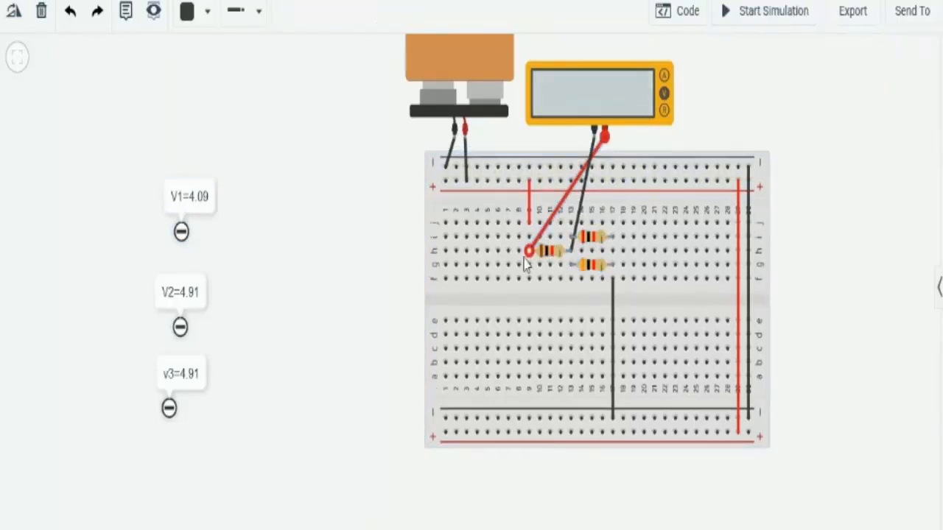
drag(528, 256, 575, 198)
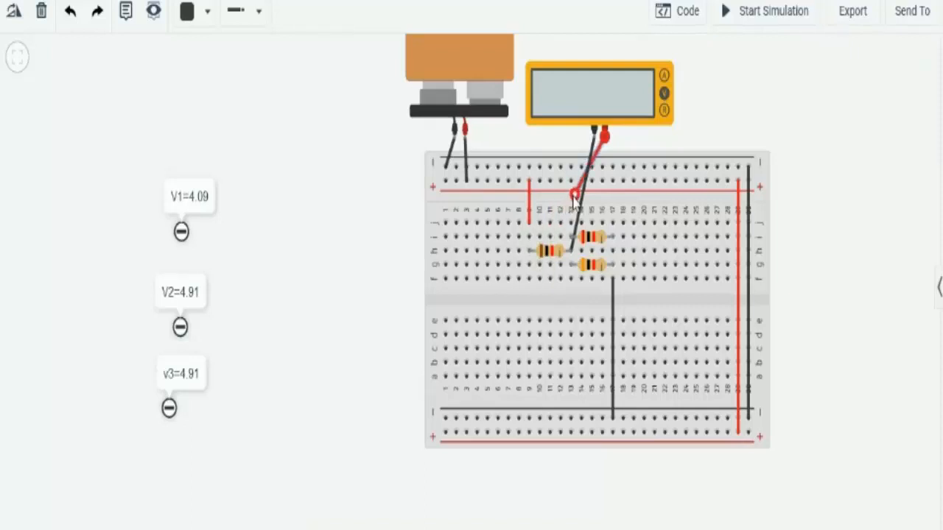
drag(574, 193, 613, 236)
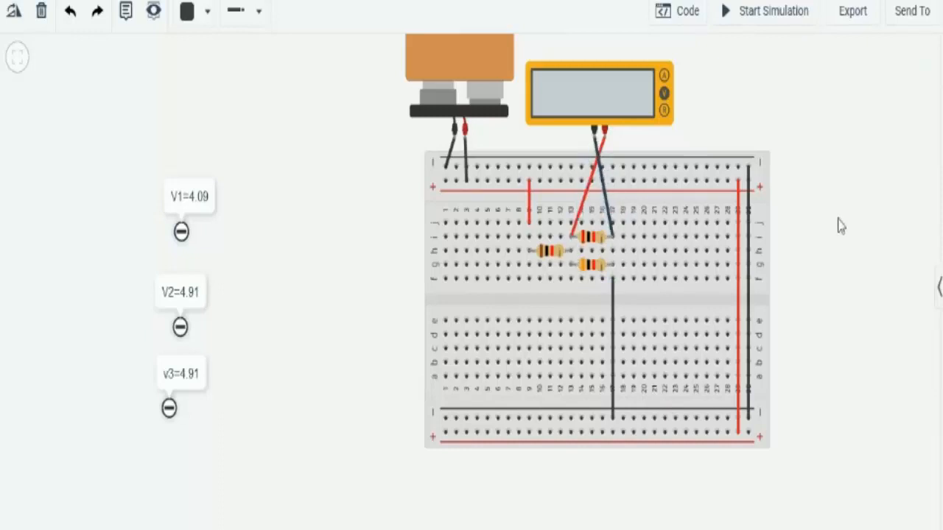
Run the simulation to compare the voltage across the 2 kΩ resistor with the V2 note, and stop it.
scroll(678, 243, up, 3)
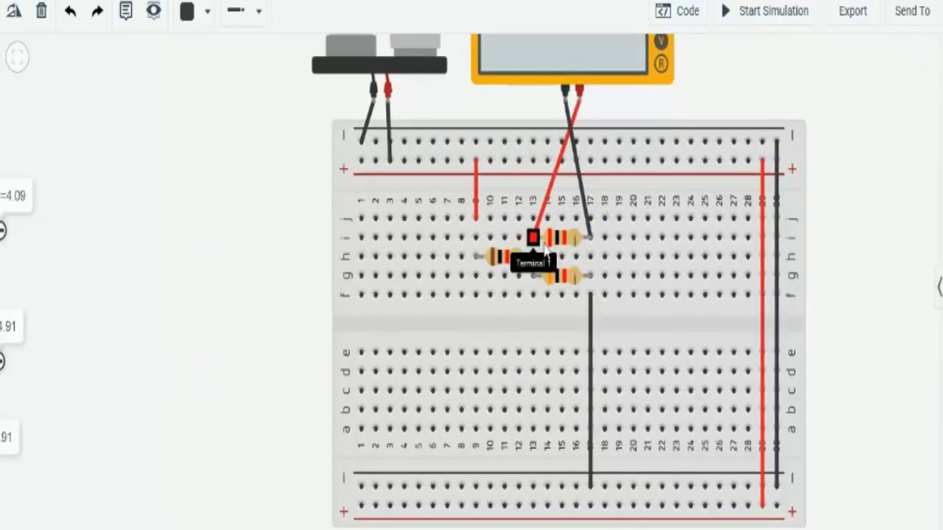
scroll(587, 254, down, 2)
scroll(587, 254, down, 2)
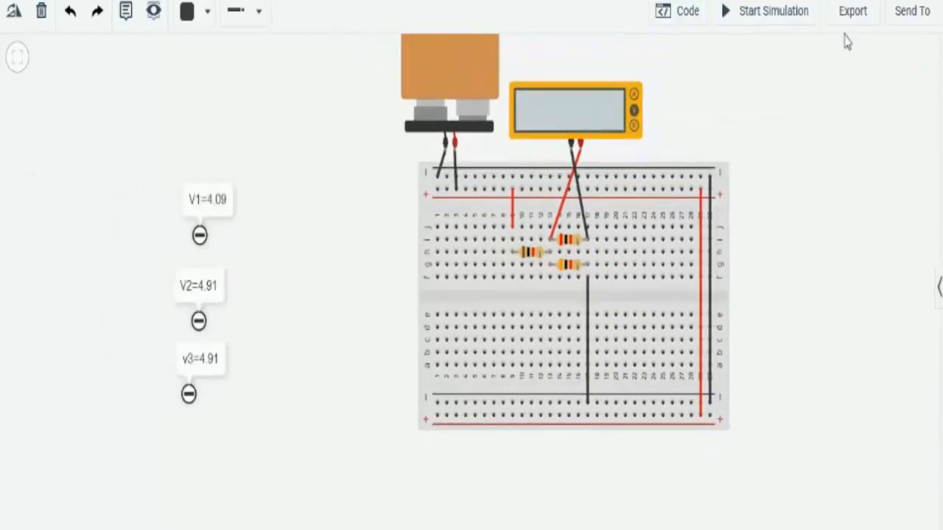
click(765, 12)
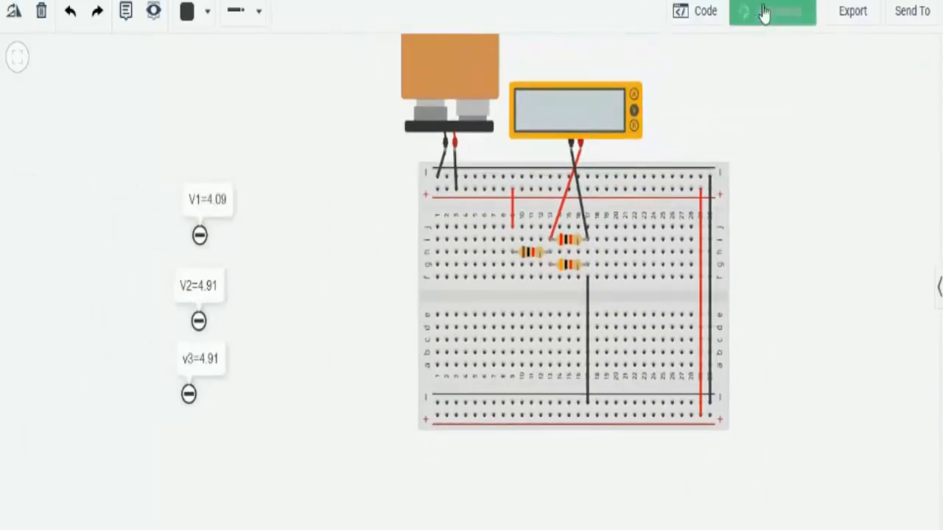
click(213, 288)
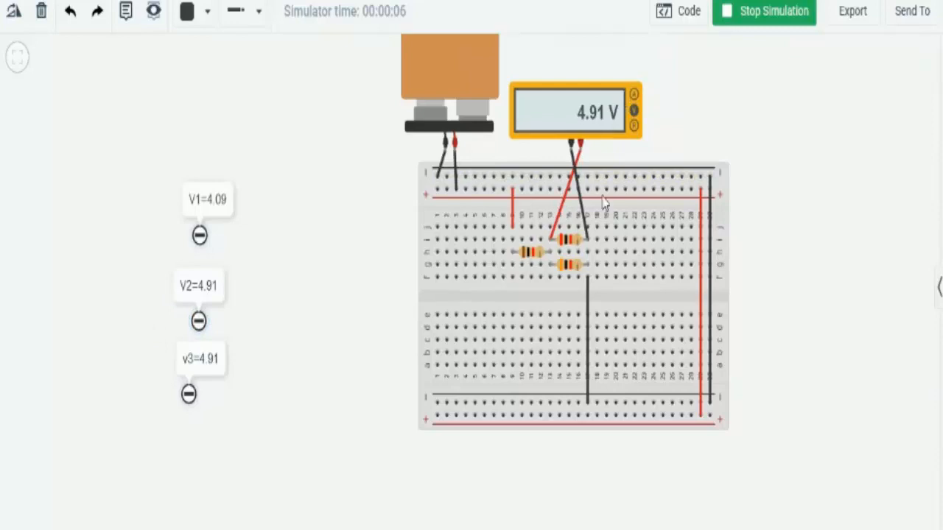
click(762, 19)
Move the multimeter's red and black leads to the ends of the 3 kΩ resistor in row g, at columns 13 and 17.
scroll(646, 209, up, 2)
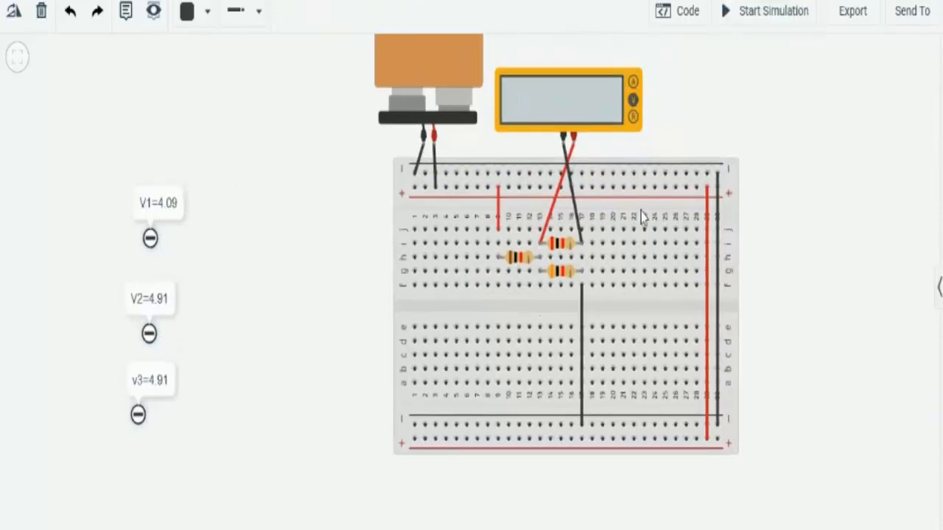
drag(530, 252, 530, 280)
click(529, 249)
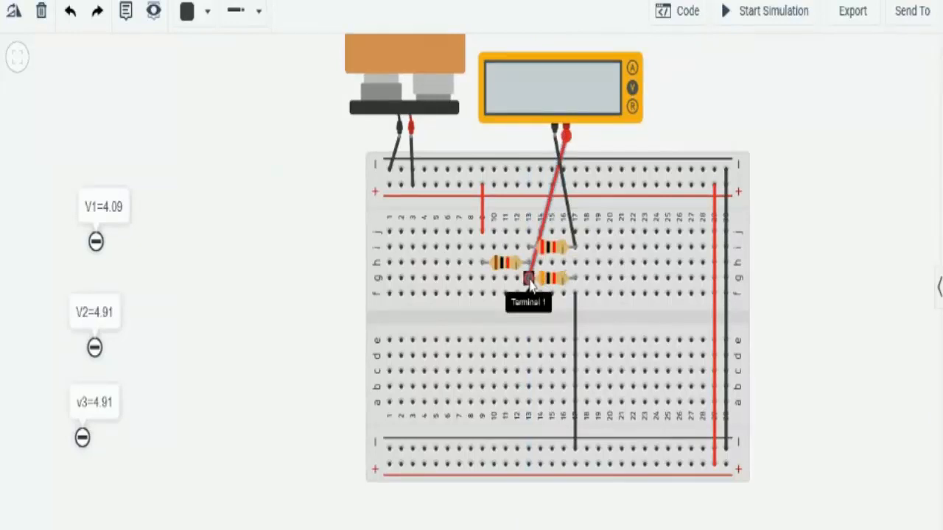
click(574, 235)
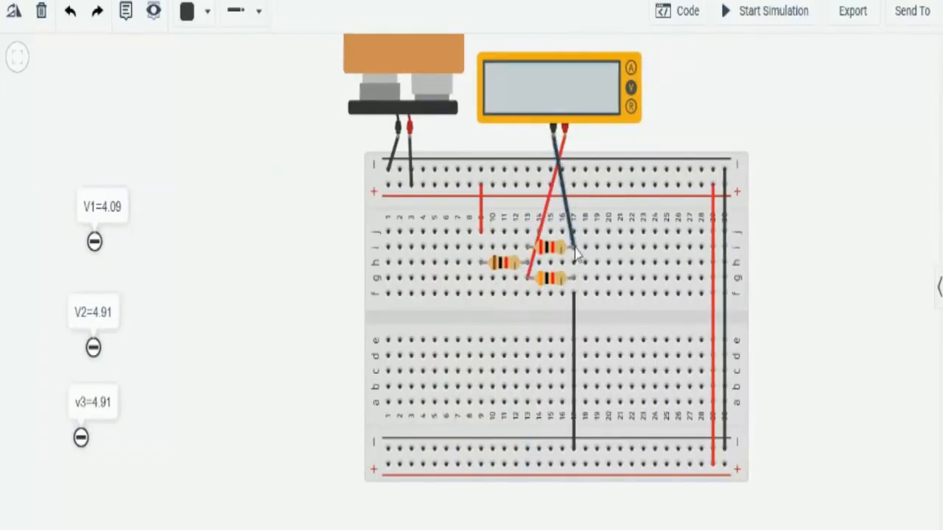
drag(572, 246, 574, 280)
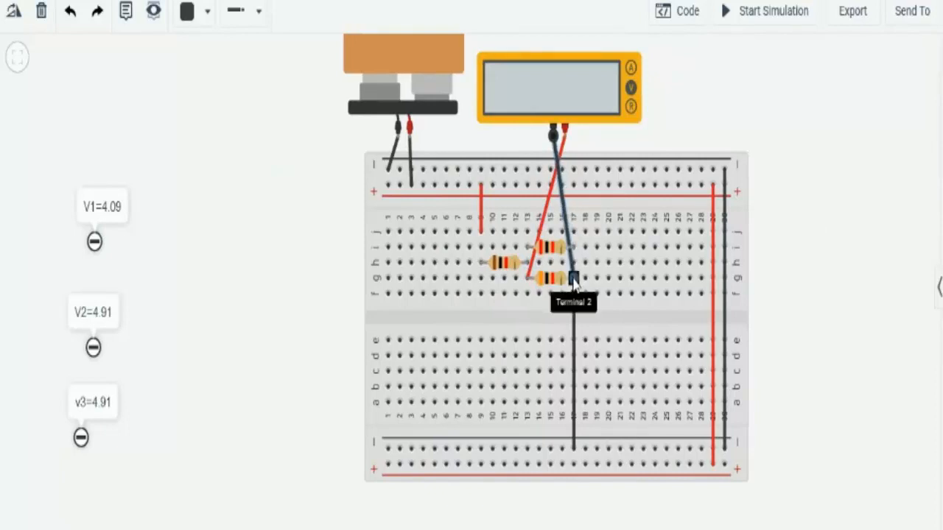
click(806, 240)
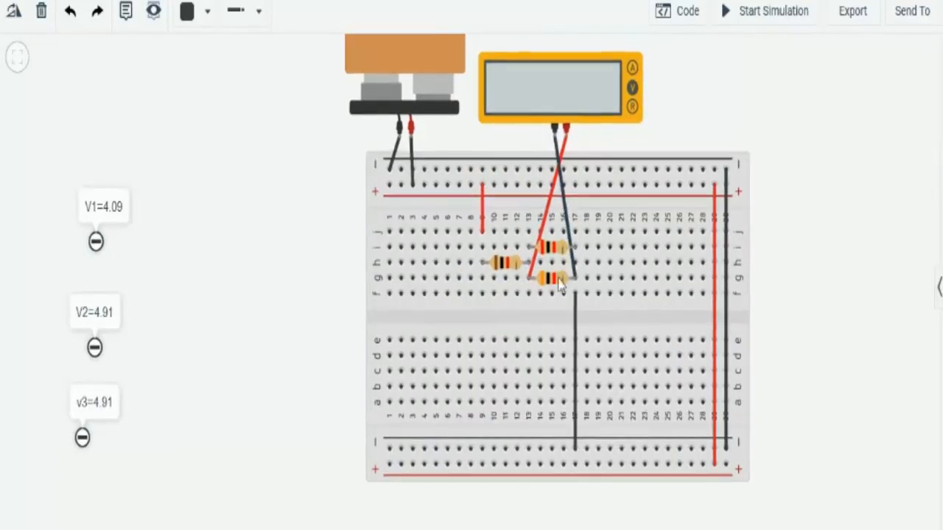
Run the simulation to compare the voltage across the 3 kΩ resistor with the v3 note, and stop it.
click(752, 28)
scroll(800, 247, down, 1)
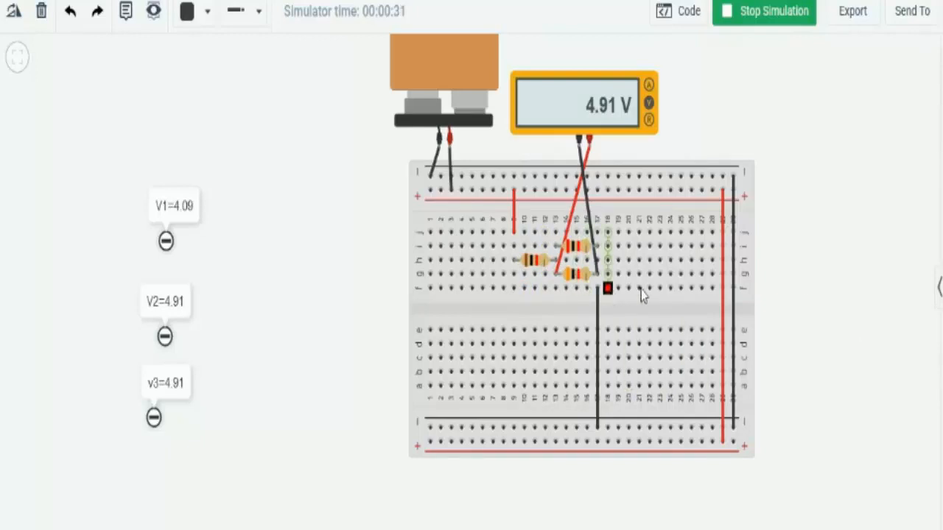
click(767, 23)
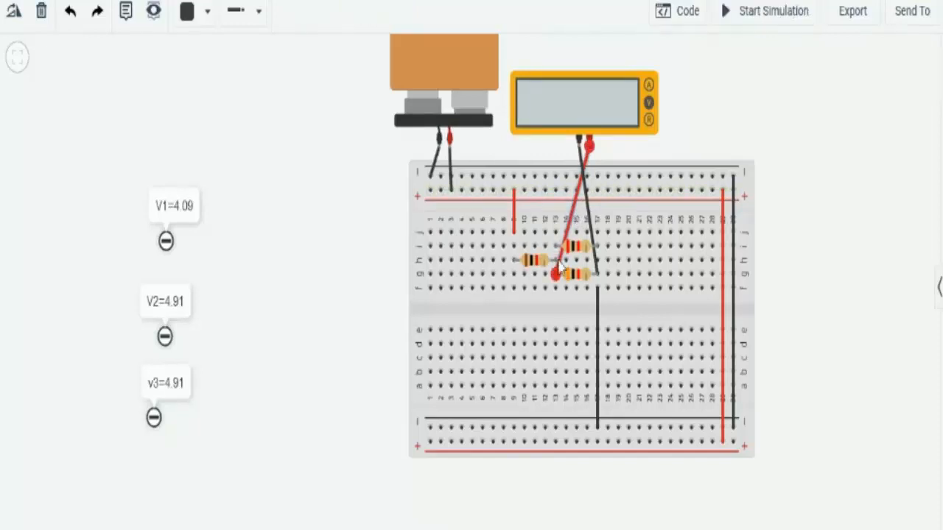
drag(557, 271, 659, 176)
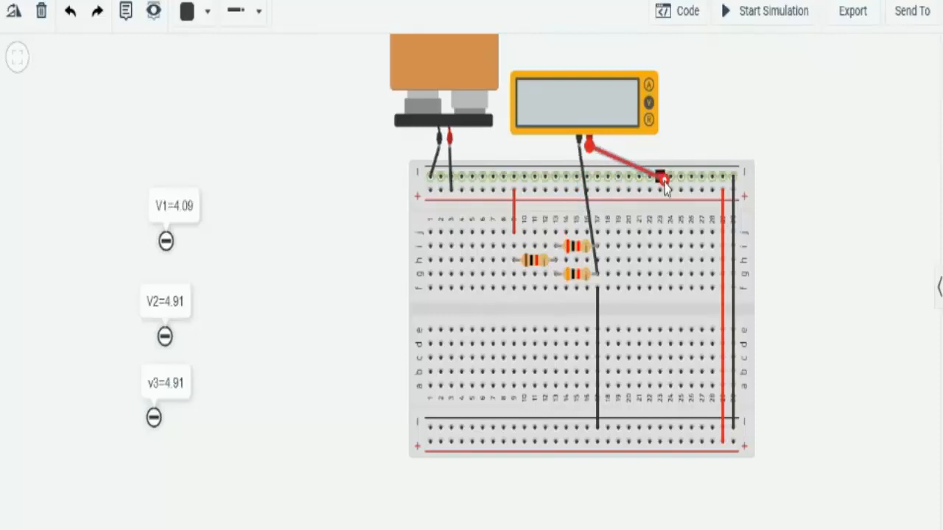
key(ctrl+z)
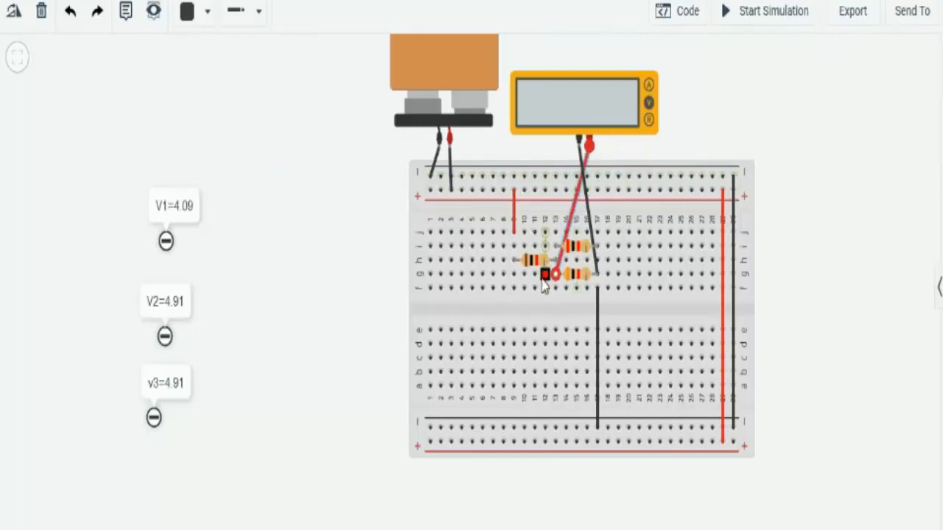
scroll(543, 284, up, 2)
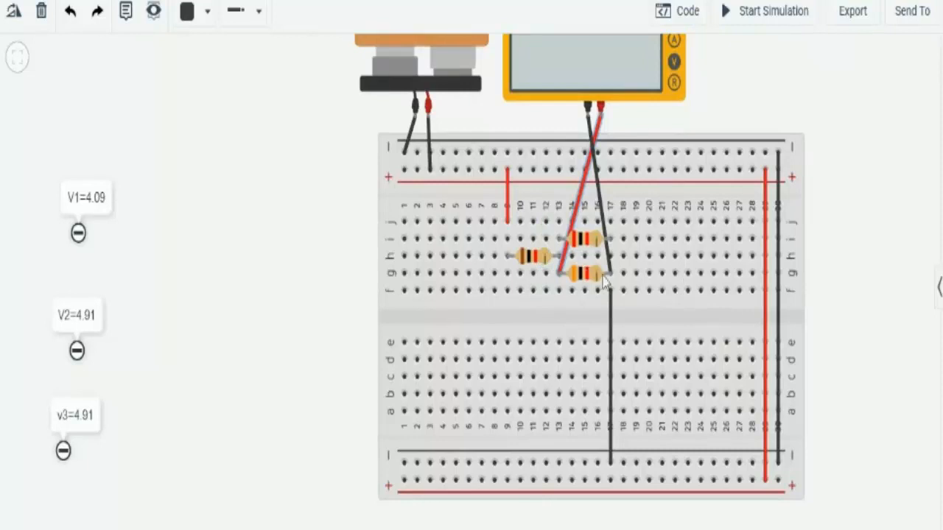
scroll(601, 312, down, 1)
Shift the multimeter slightly to the right above the breadboard.
drag(630, 121, 681, 110)
click(843, 211)
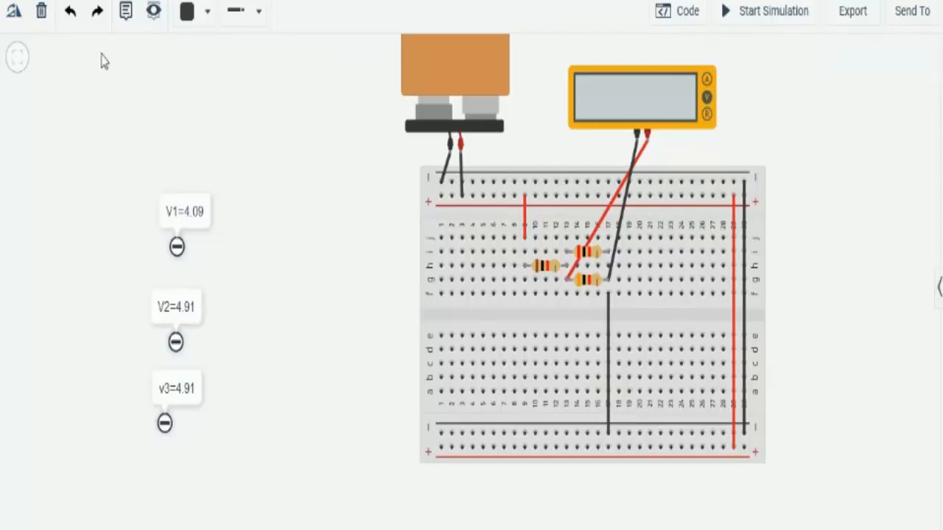
Add three blank notes in a column beside the V1, V2 and v3 notes.
click(125, 10)
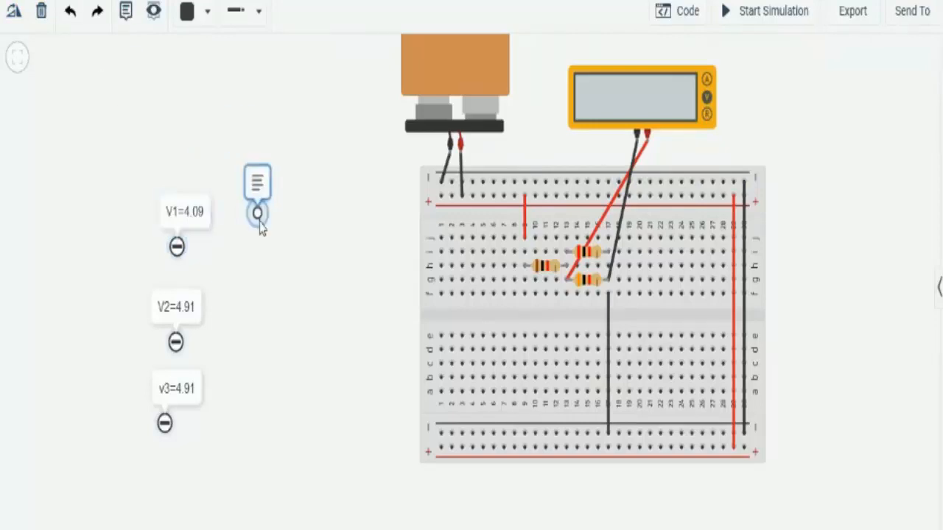
click(259, 232)
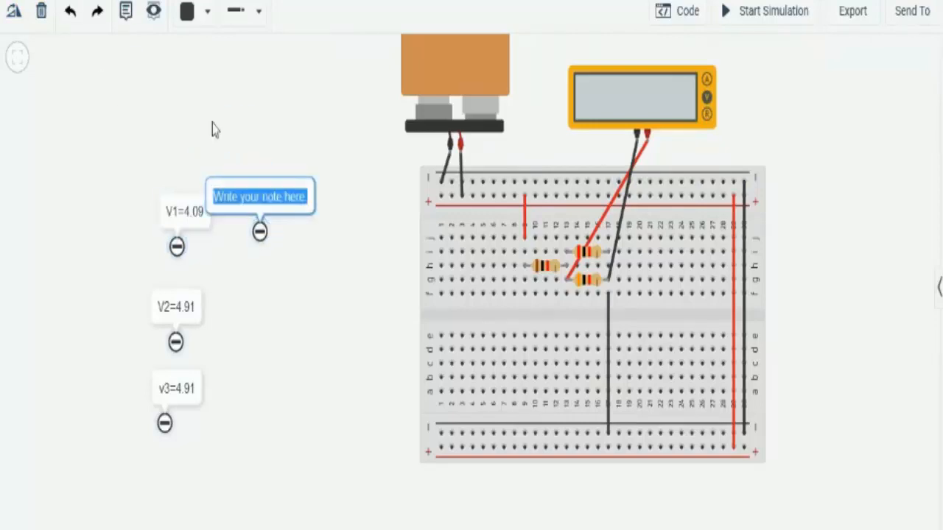
click(125, 10)
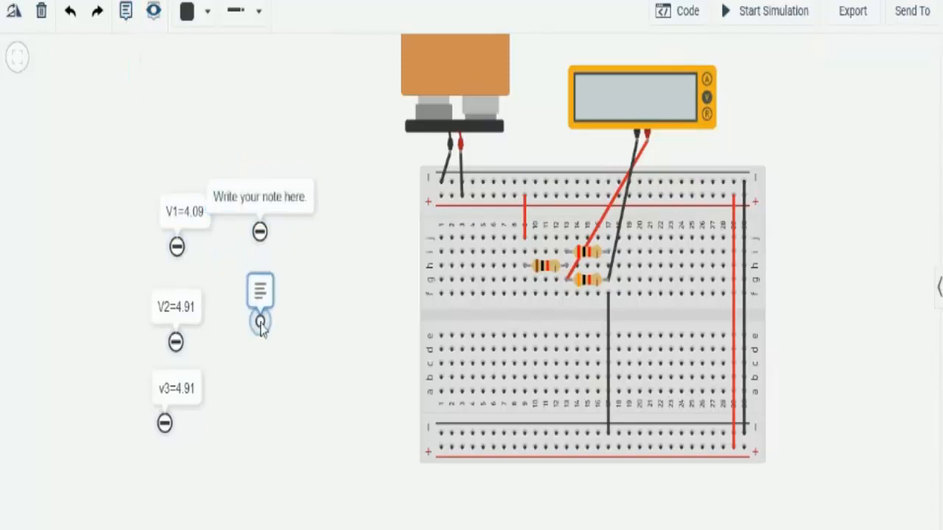
click(260, 322)
click(125, 11)
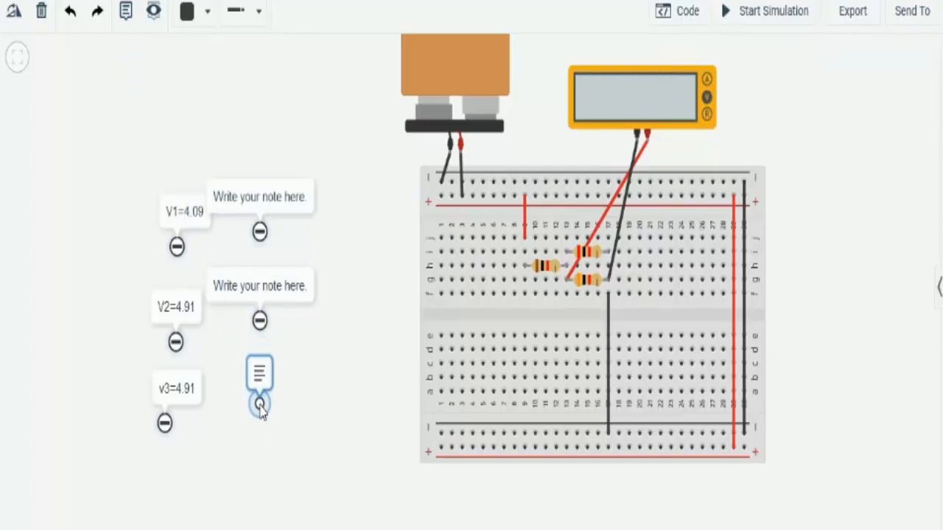
click(259, 404)
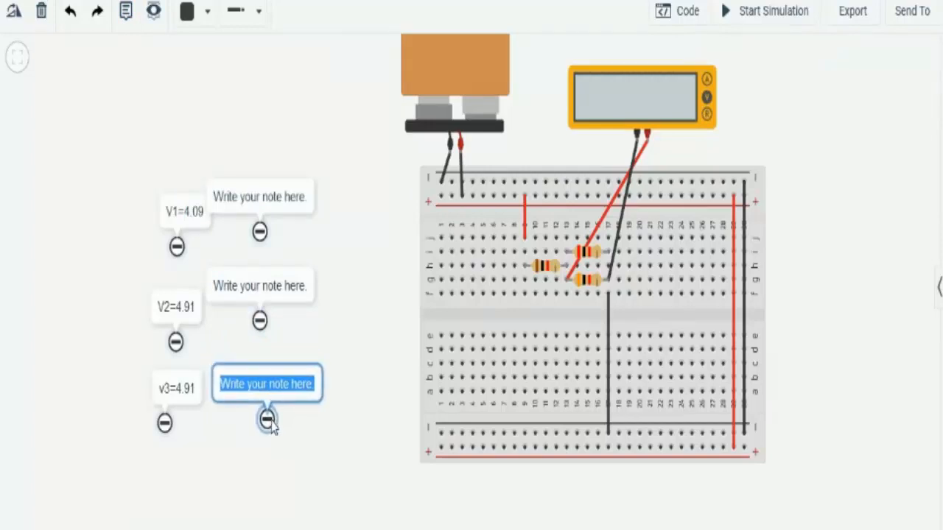
Move the three blank notes farther right so they line up in a column clear of the voltage notes.
click(262, 190)
drag(267, 238, 297, 241)
drag(269, 331, 298, 337)
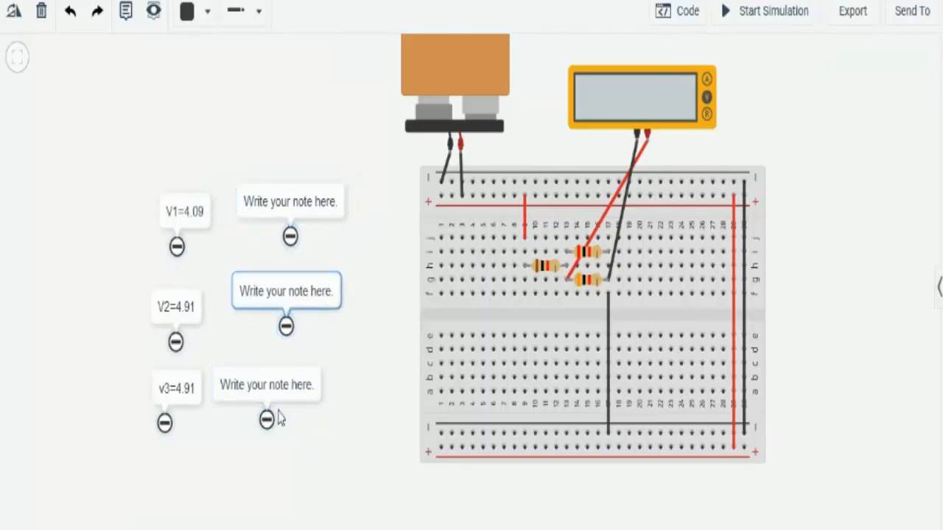
click(270, 421)
drag(269, 421, 288, 423)
Replace the text of the blank note beside V1 with "I1=".
click(263, 190)
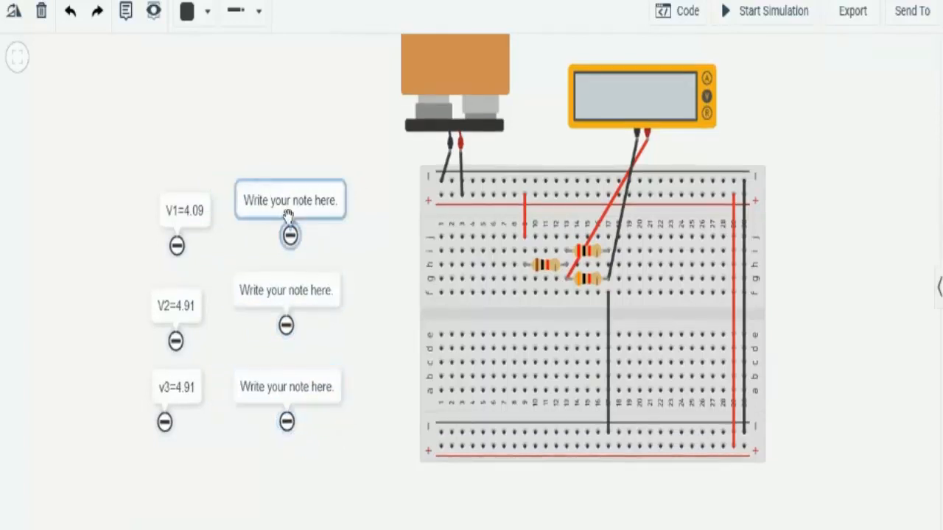
double_click(288, 204)
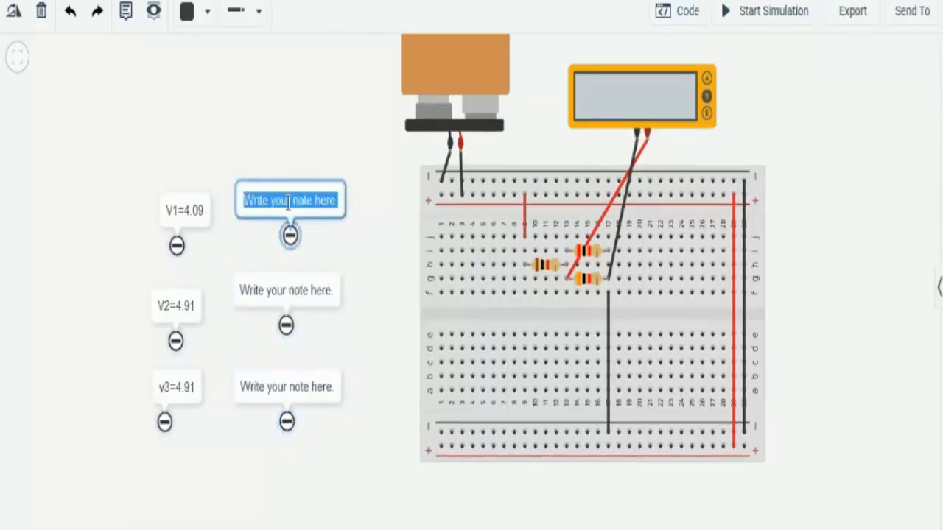
key(BackSpace)
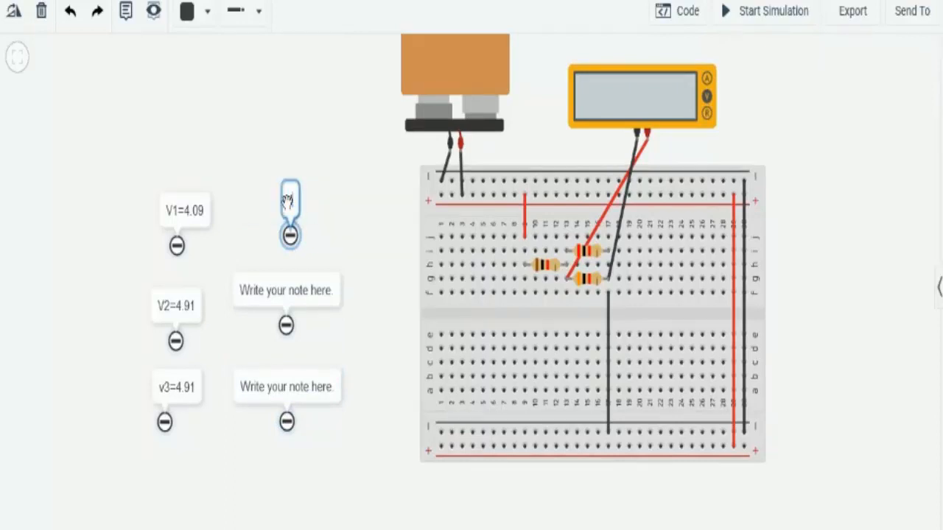
text(V)
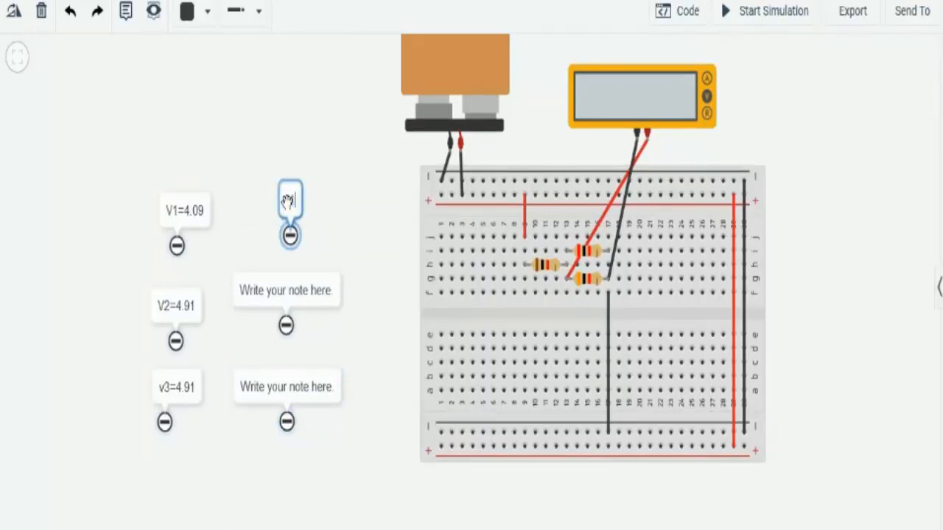
text(=)
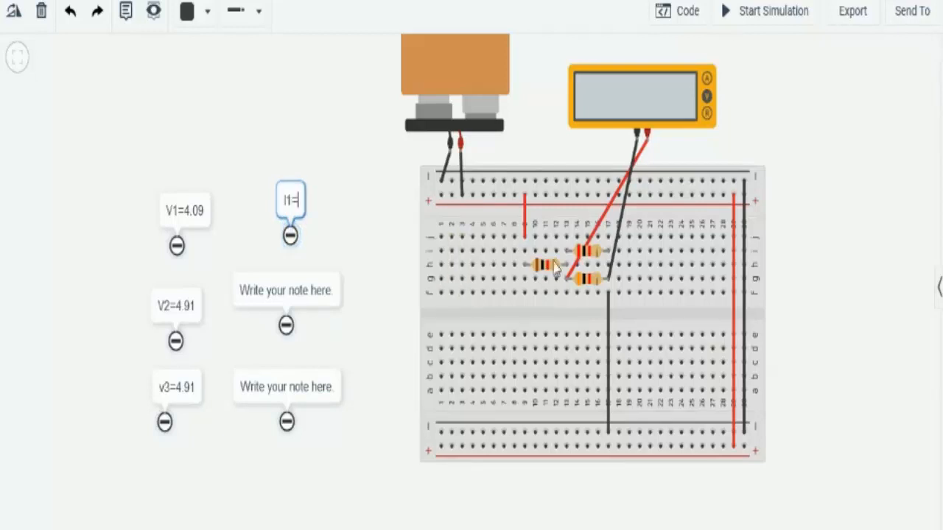
Replace the text of the blank notes beside V2 and v3 with "I2=" and "I3=".
double_click(267, 291)
key(BackSpace)
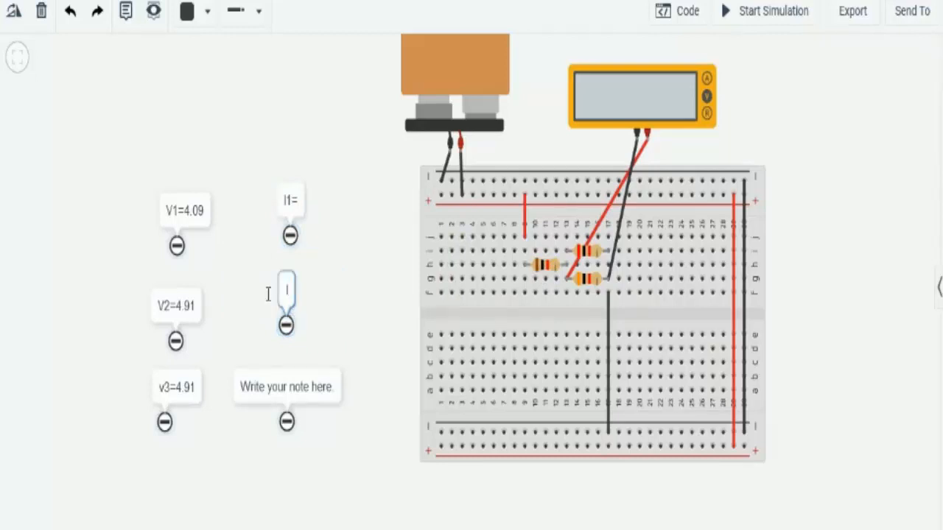
text(I2=)
click(314, 375)
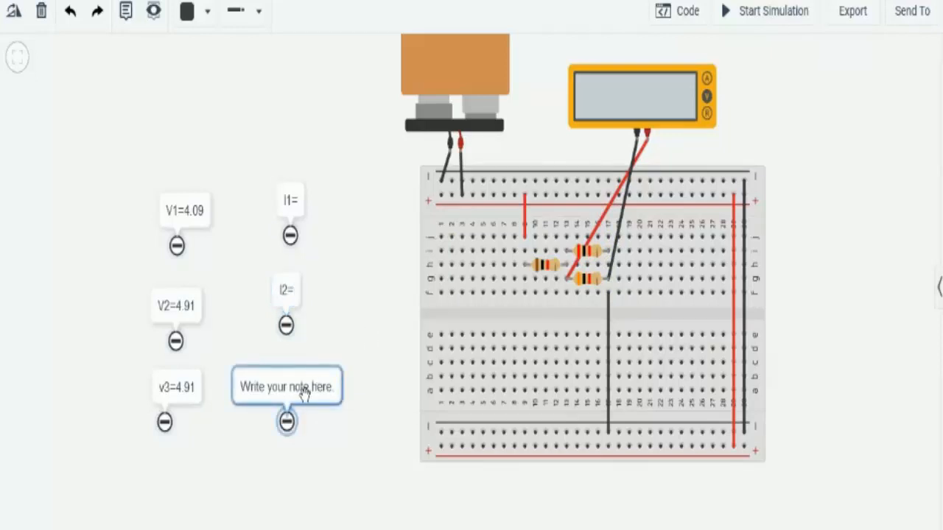
double_click(310, 387)
text(I)
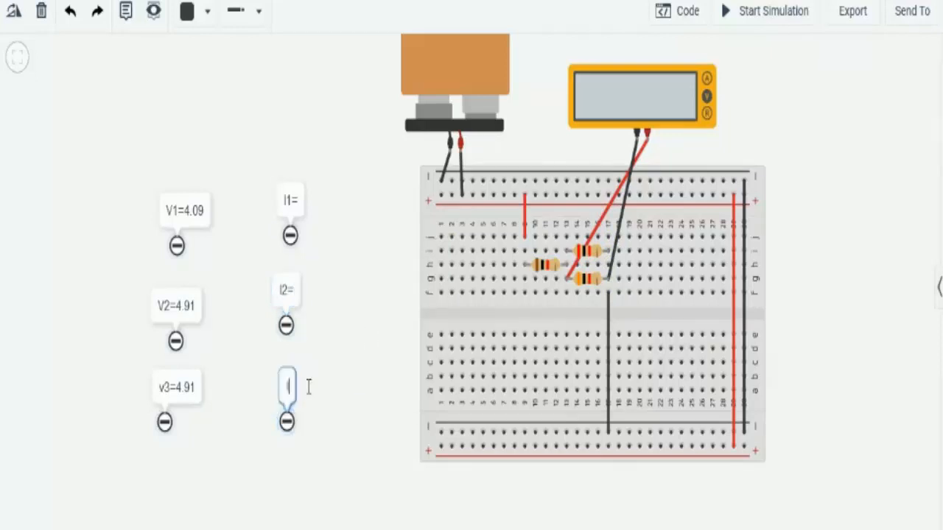
text(3=)
click(806, 294)
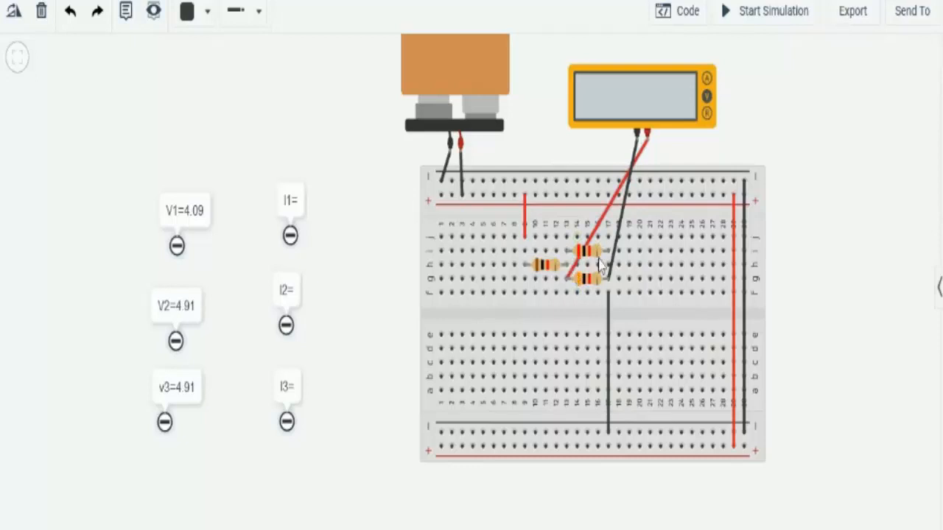
Add two more multimeters from the Basic components at the lower edge of the breadboard.
scroll(627, 332, up, 3)
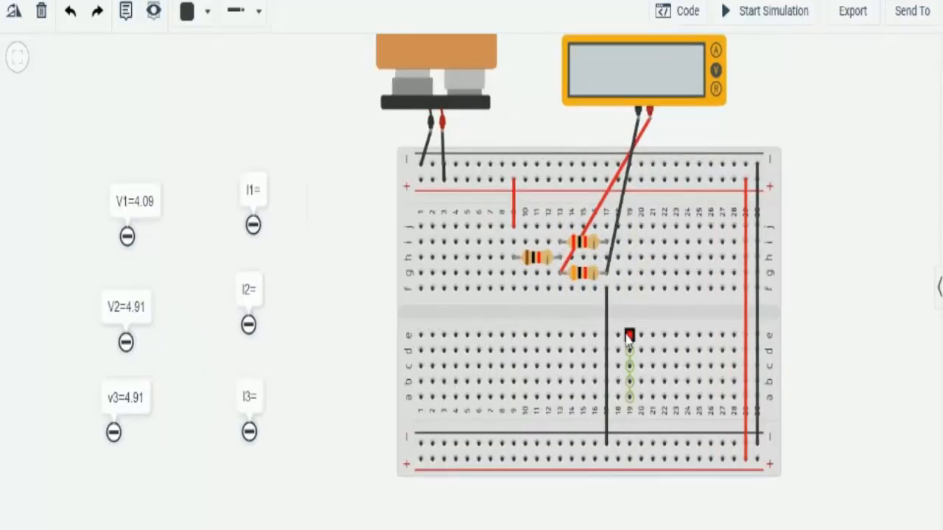
scroll(598, 195, down, 3)
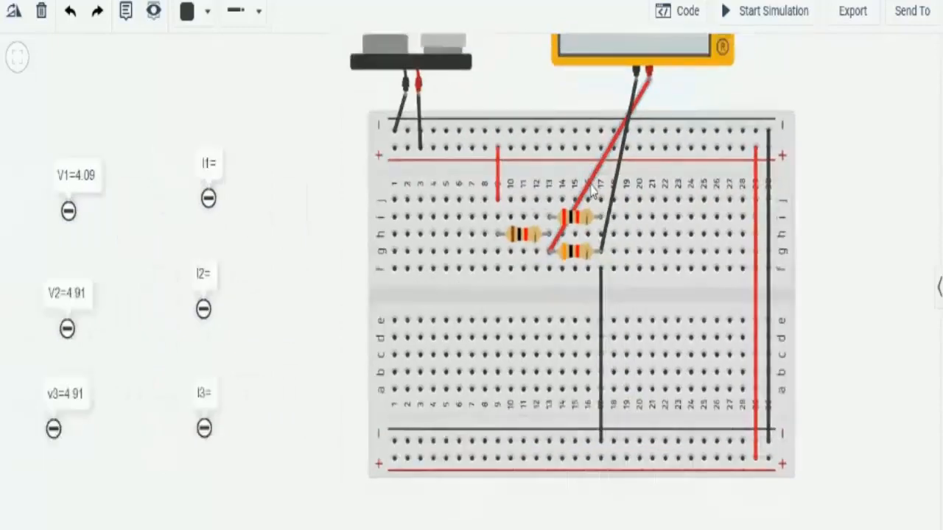
click(938, 288)
scroll(853, 337, down, 1)
scroll(852, 337, down, 10)
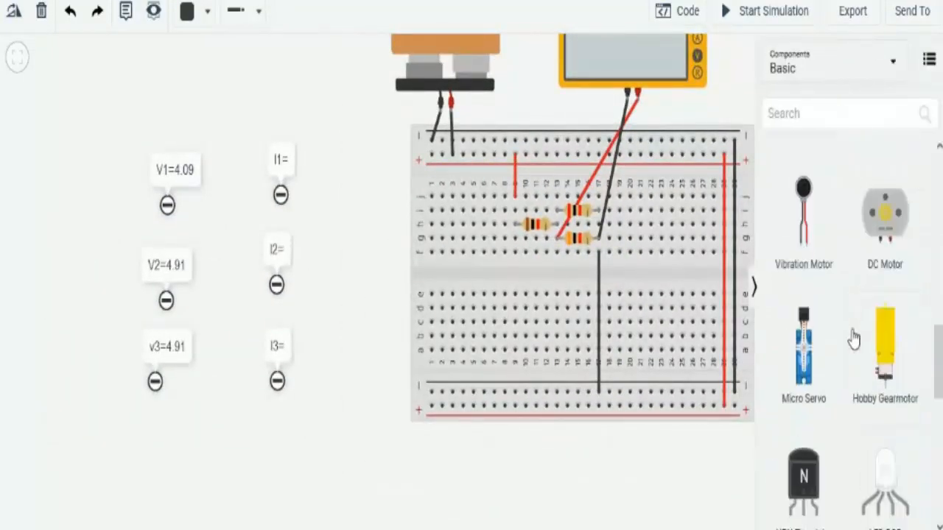
scroll(852, 337, up, 2)
click(752, 295)
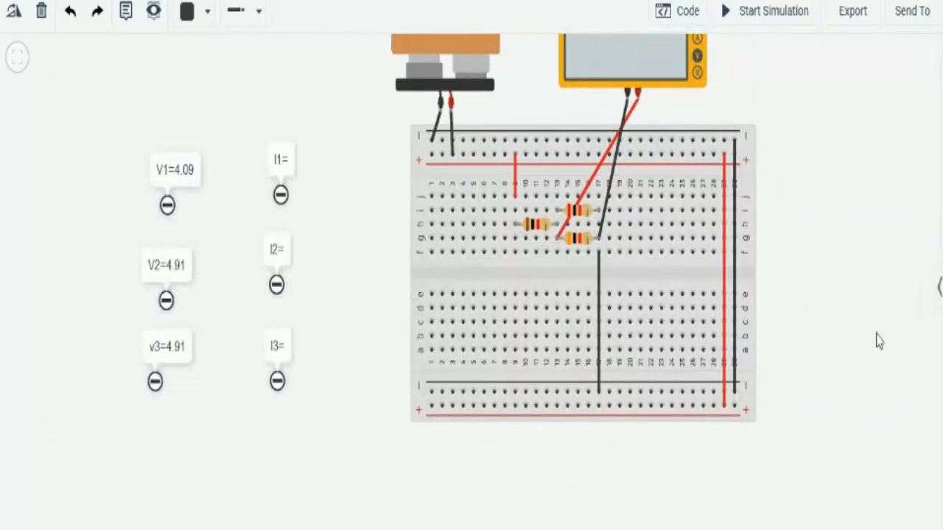
click(937, 287)
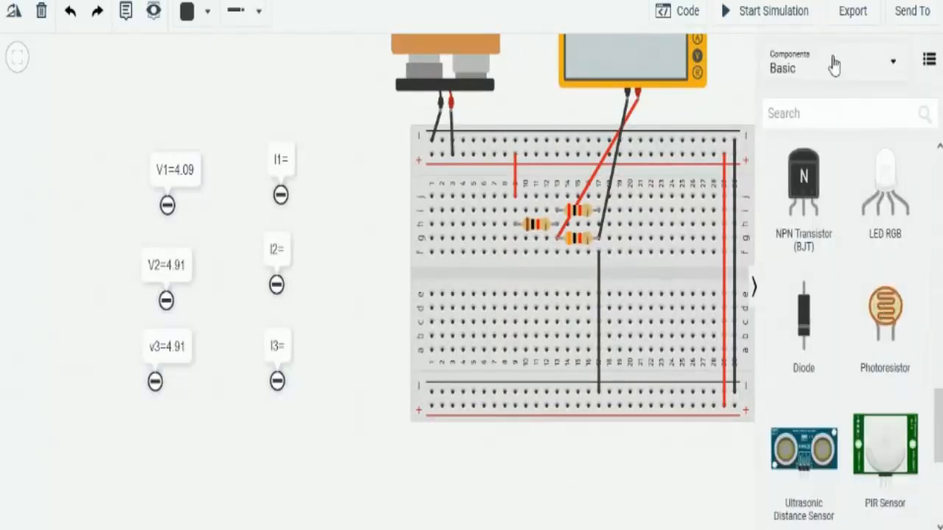
scroll(844, 302, down, 2)
drag(809, 473, 655, 479)
drag(814, 455, 487, 459)
click(750, 472)
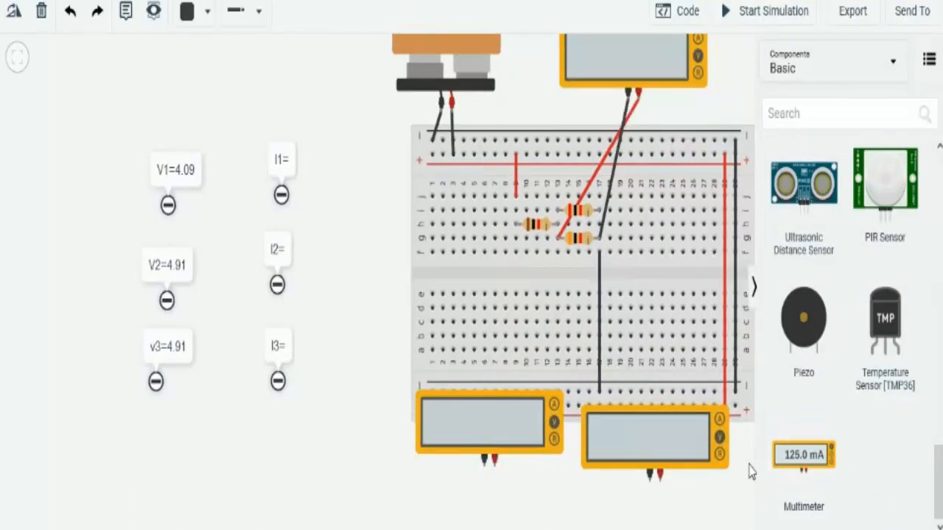
click(752, 291)
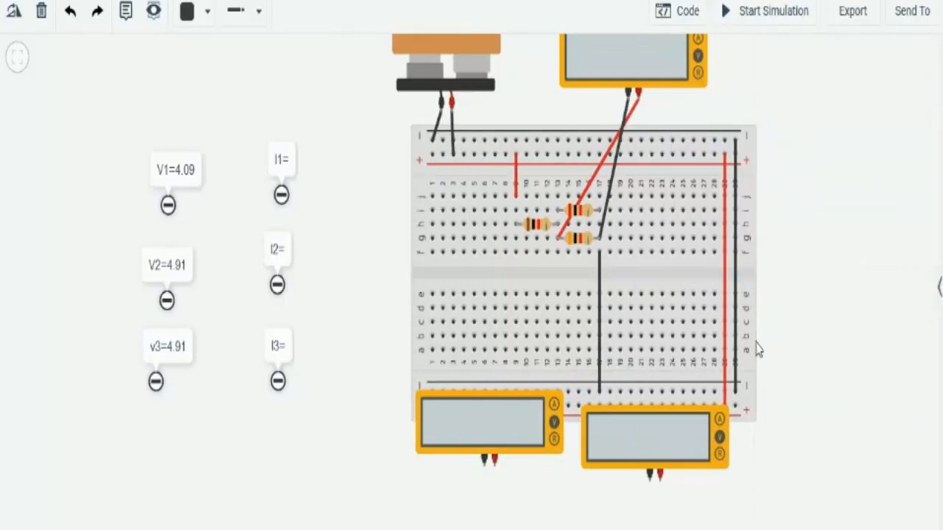
Move one new multimeter to the right of the breadboard and the other to its upper left side.
drag(642, 431, 824, 182)
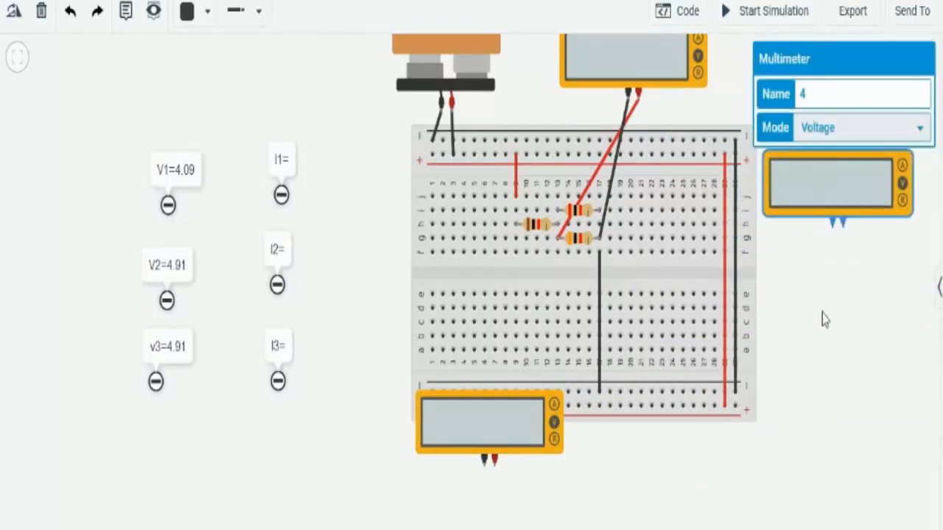
click(823, 320)
drag(509, 405, 427, 177)
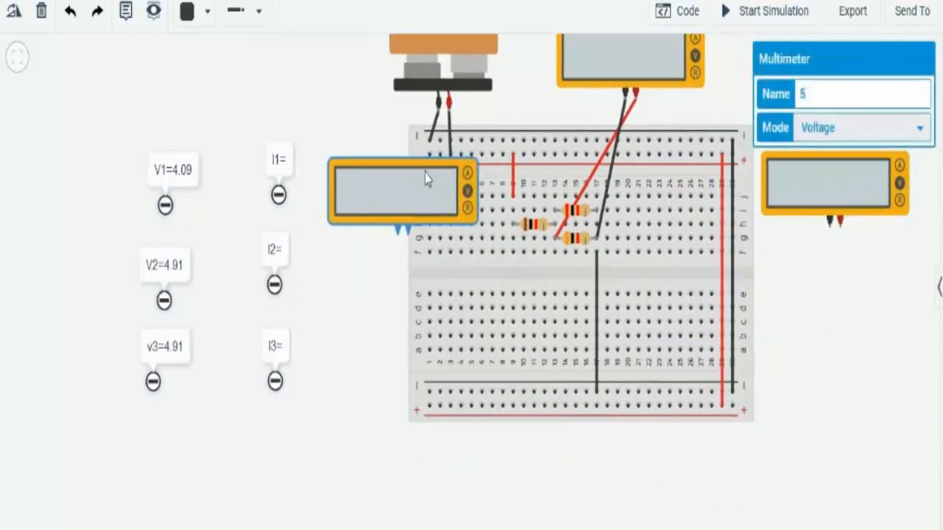
click(353, 371)
scroll(353, 372, up, 2)
scroll(352, 372, down, 2)
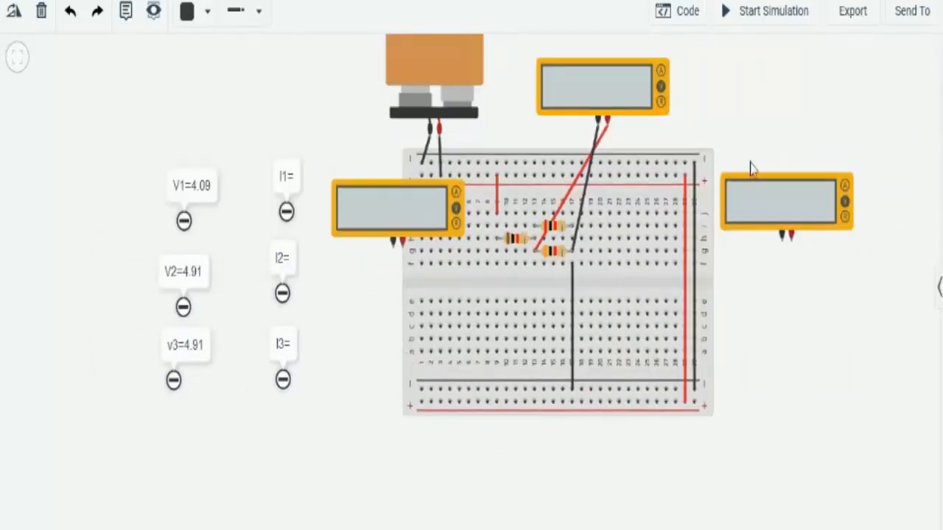
drag(808, 107, 796, 140)
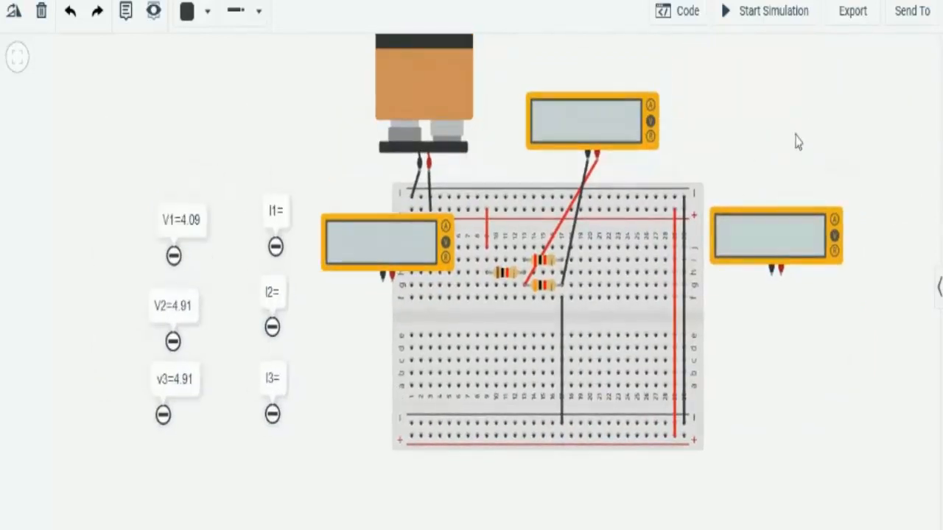
Set the mode of all three multimeters to Amperage.
click(421, 247)
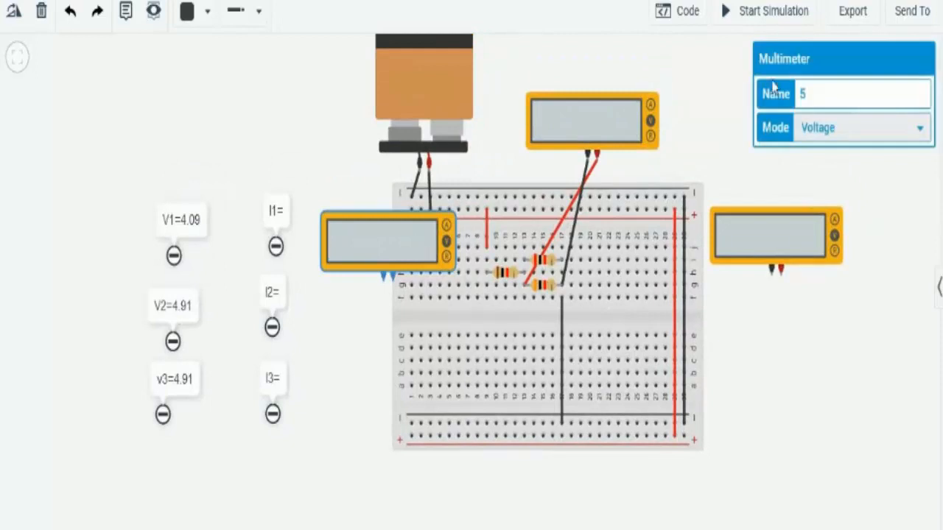
click(836, 142)
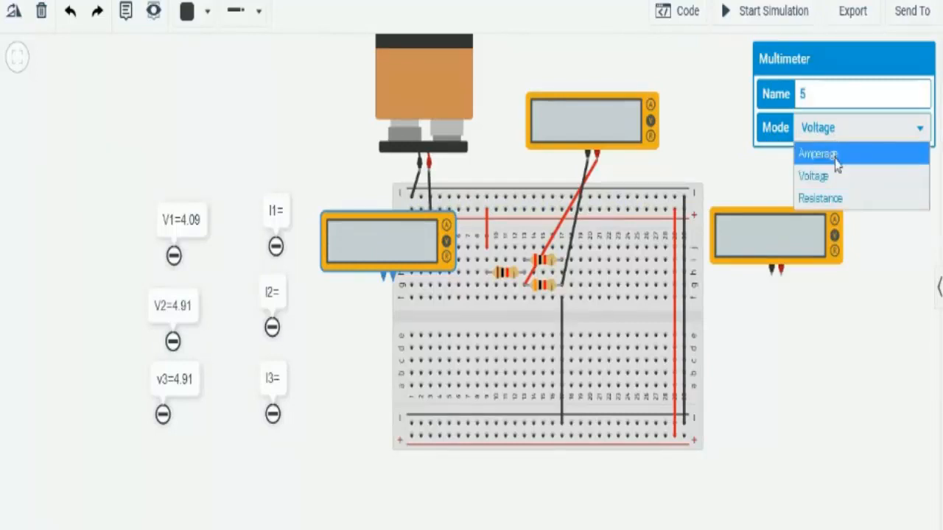
click(843, 161)
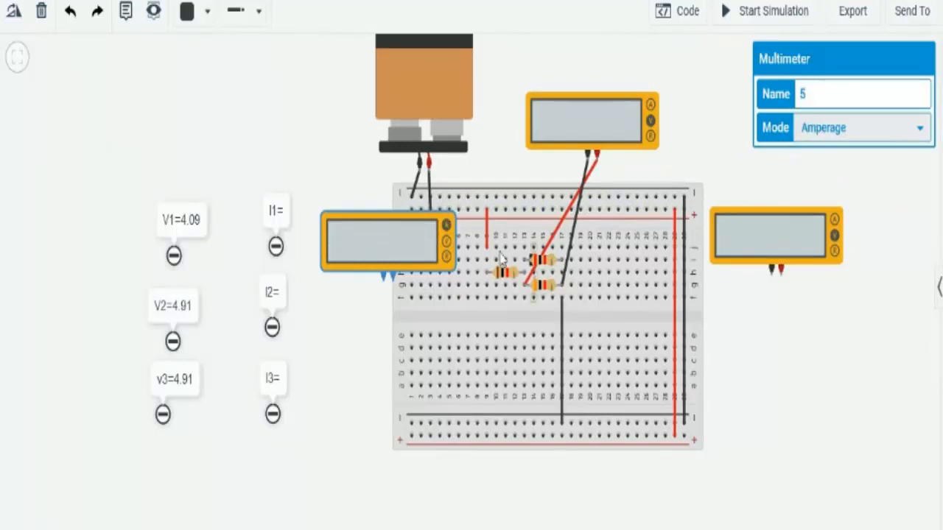
click(630, 146)
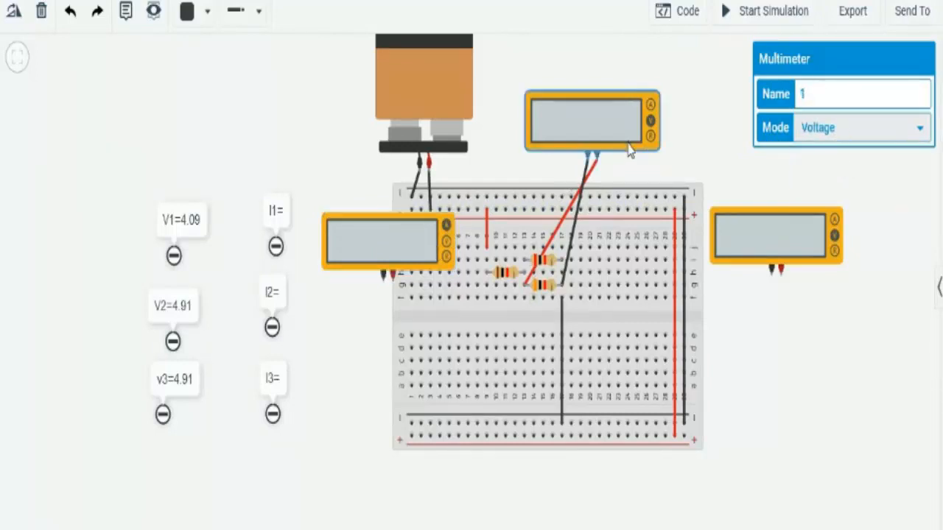
click(866, 143)
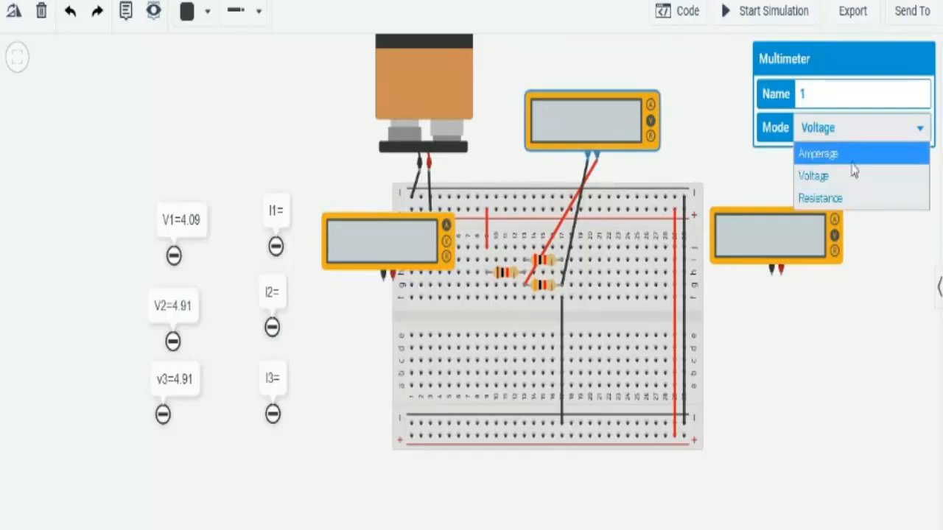
click(847, 157)
click(790, 228)
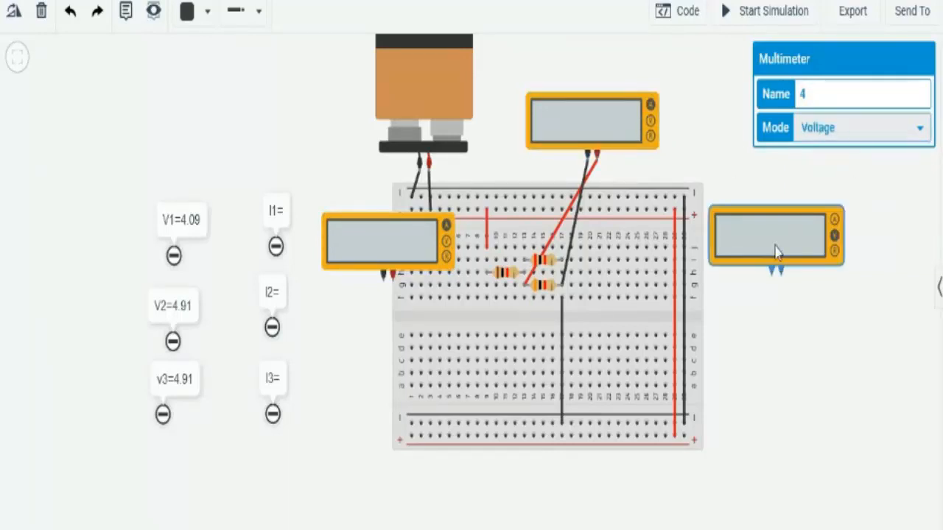
click(845, 132)
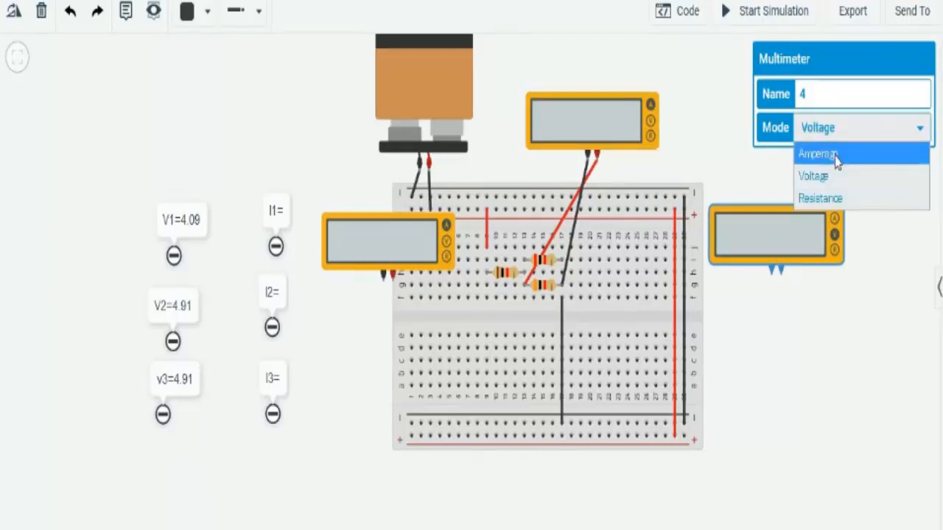
click(840, 154)
click(780, 316)
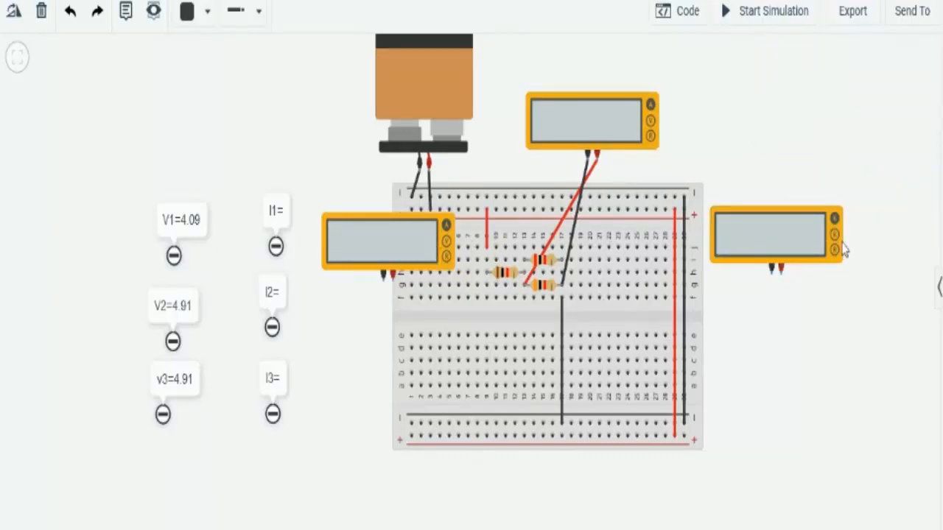
Move the left multimeter farther left, off most of the breadboard.
scroll(467, 322, up, 4)
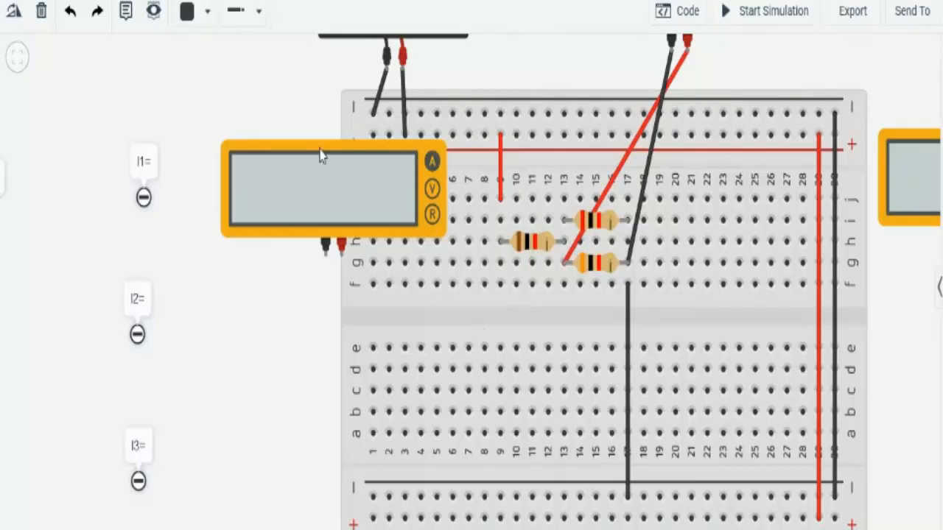
drag(320, 152, 263, 154)
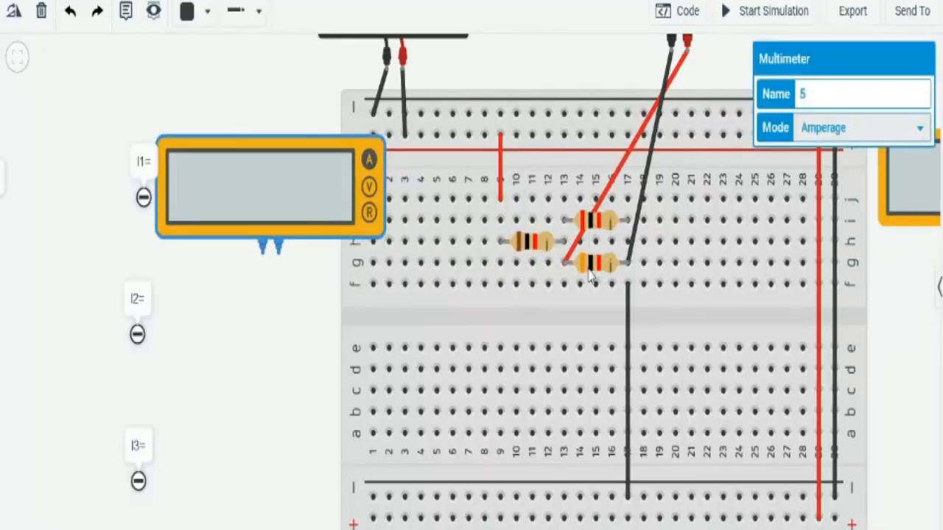
Delete the red and black wires connecting the upper multimeter to the 3 kΩ resistor in row g.
click(626, 161)
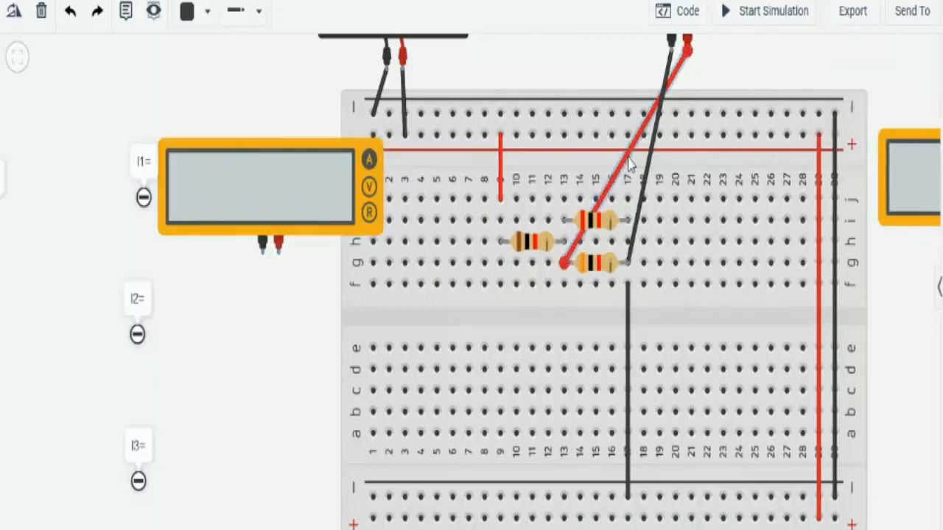
click(41, 10)
click(636, 214)
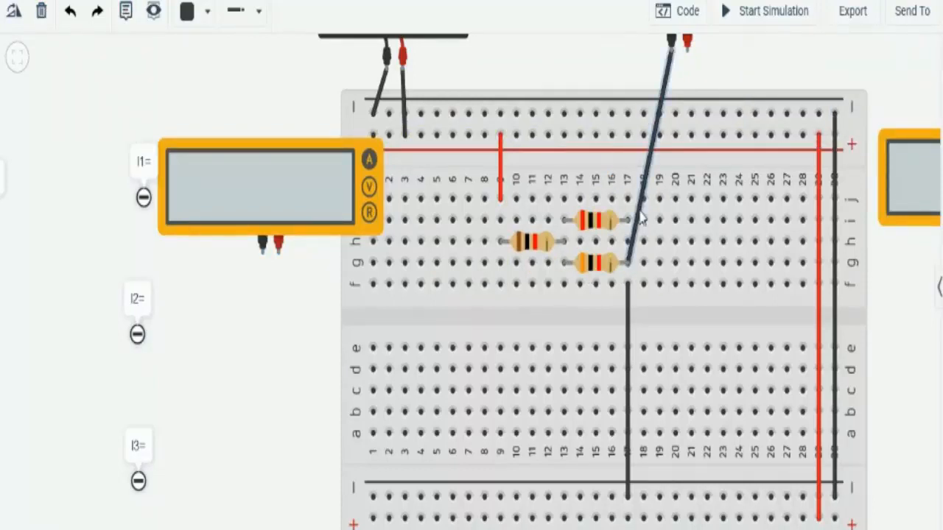
click(52, 10)
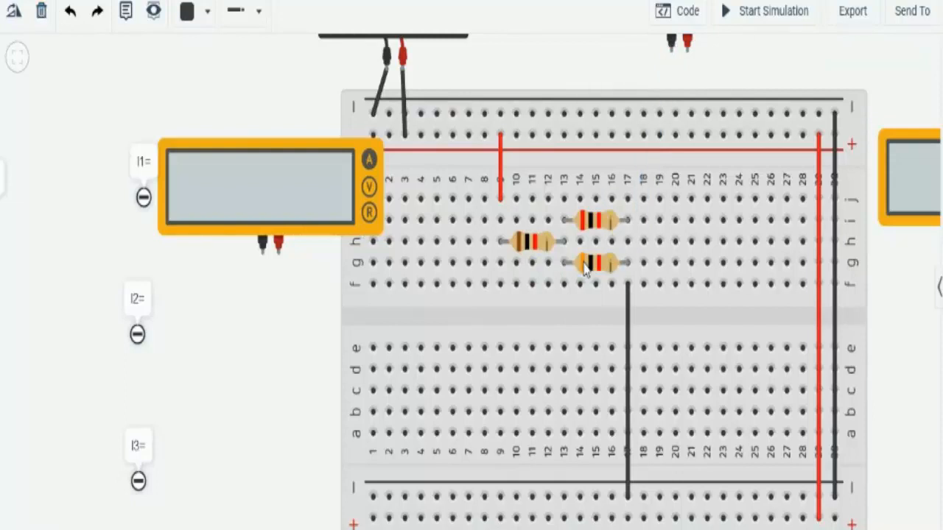
Separate the two parallel resistors, moving the upper one to i15–i19 and the lower one to g14–g18 on the breadboard.
drag(604, 230, 633, 231)
drag(603, 272, 618, 272)
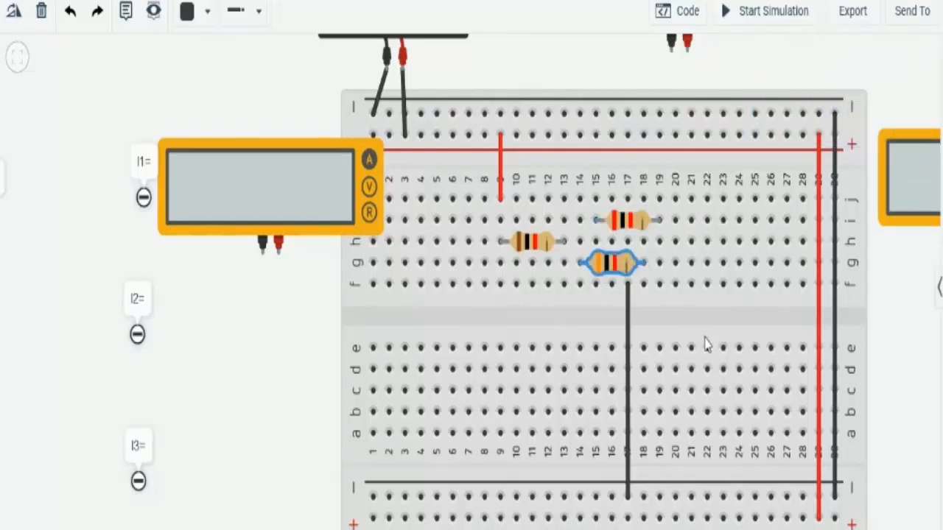
click(877, 339)
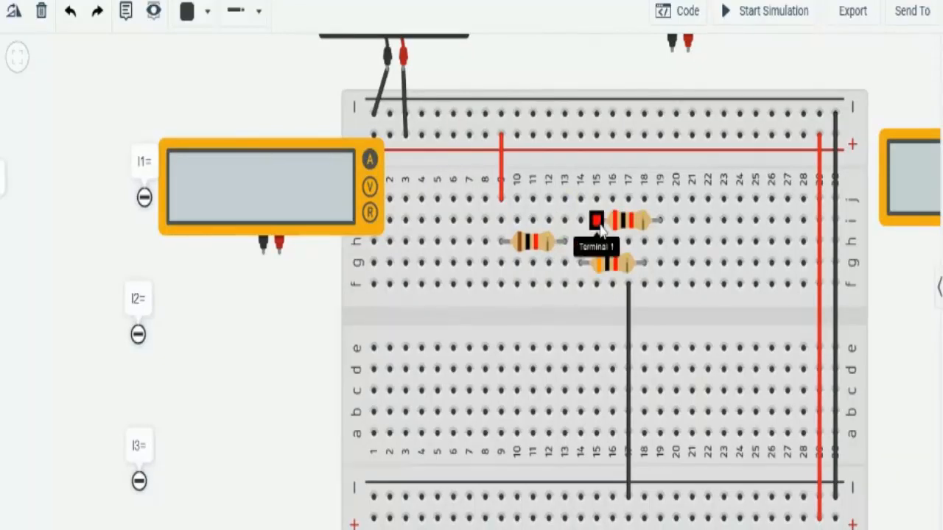
click(629, 302)
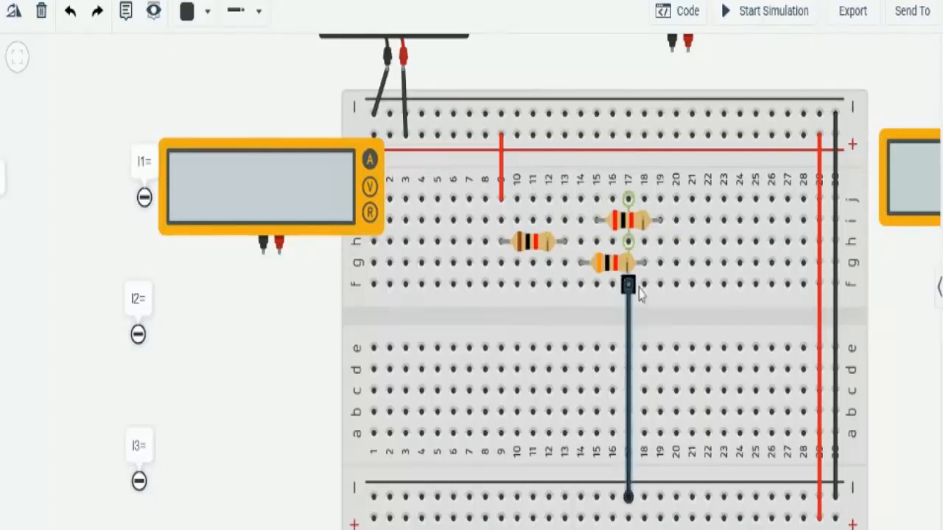
drag(628, 284, 644, 286)
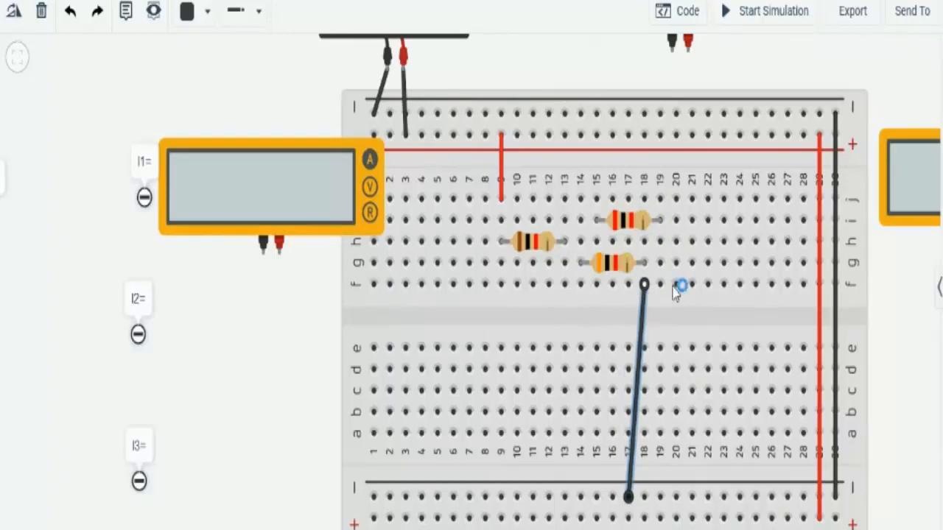
drag(644, 284, 629, 286)
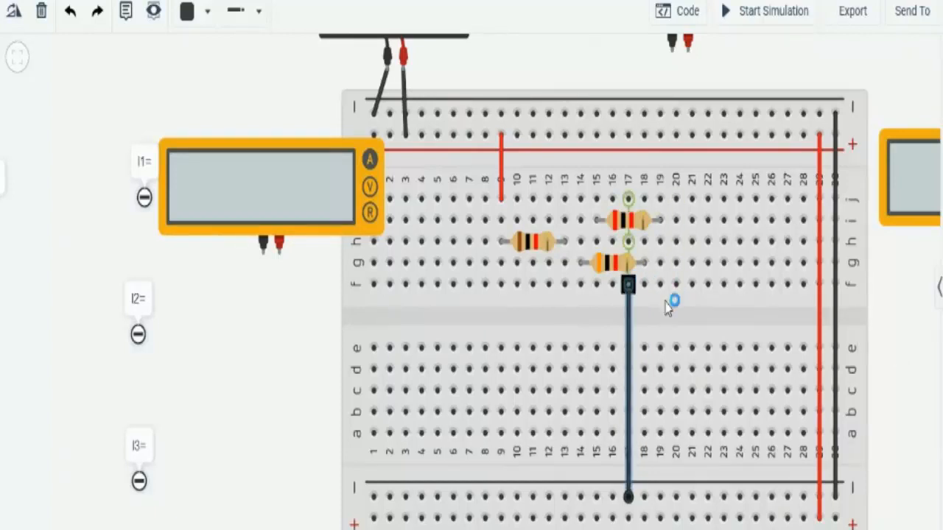
click(887, 355)
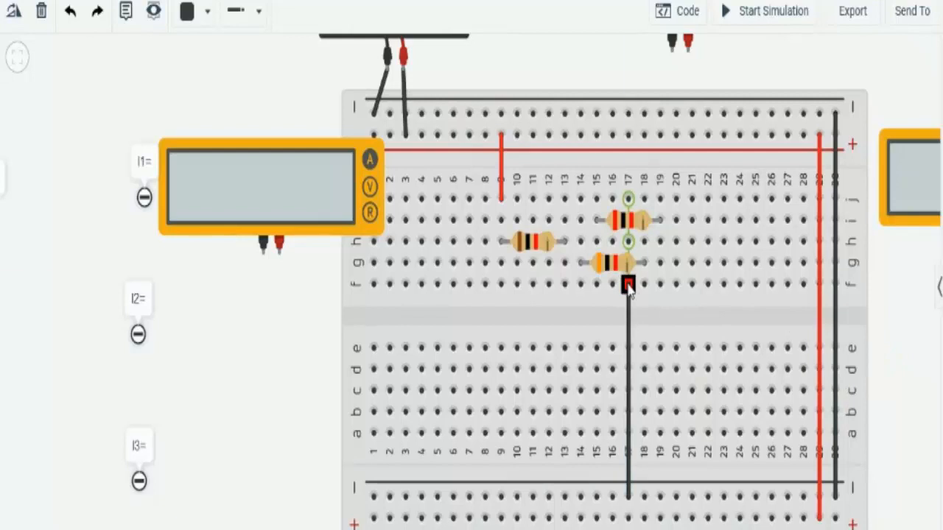
Move the upper end of the black ground wire from column 17 to hole c21, keeping its other end on the negative rail.
mouse_move(628, 287)
mouse_down()
mouse_move(229, 64)
mouse_move(616, 295)
mouse_move(617, 307)
mouse_up()
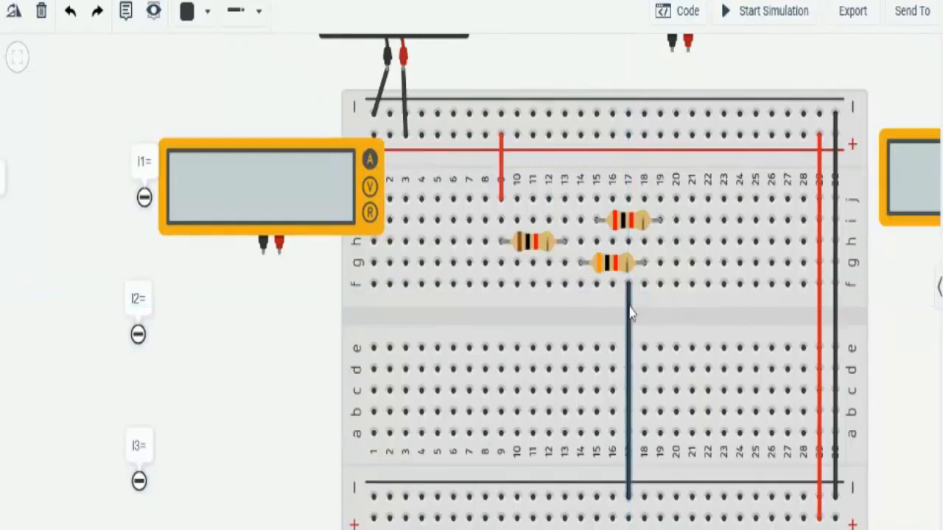
drag(627, 285, 692, 393)
click(724, 394)
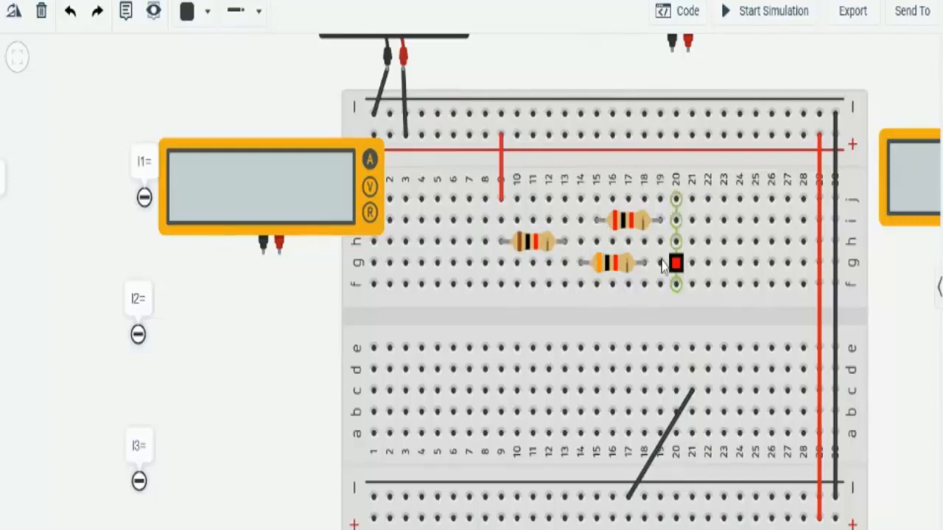
Add a red jumper wire between holes j15 and j14 to link the starts of the two parallel resistors.
click(207, 13)
click(221, 104)
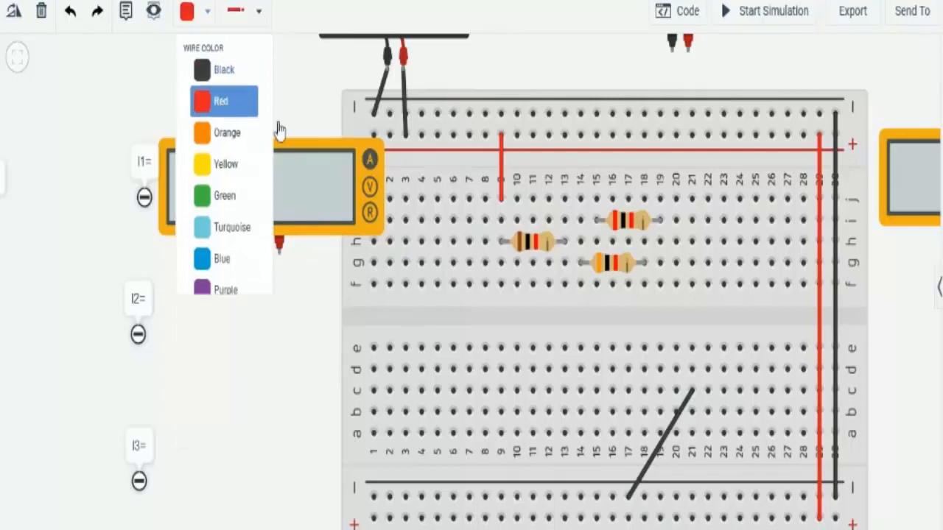
click(596, 199)
click(579, 199)
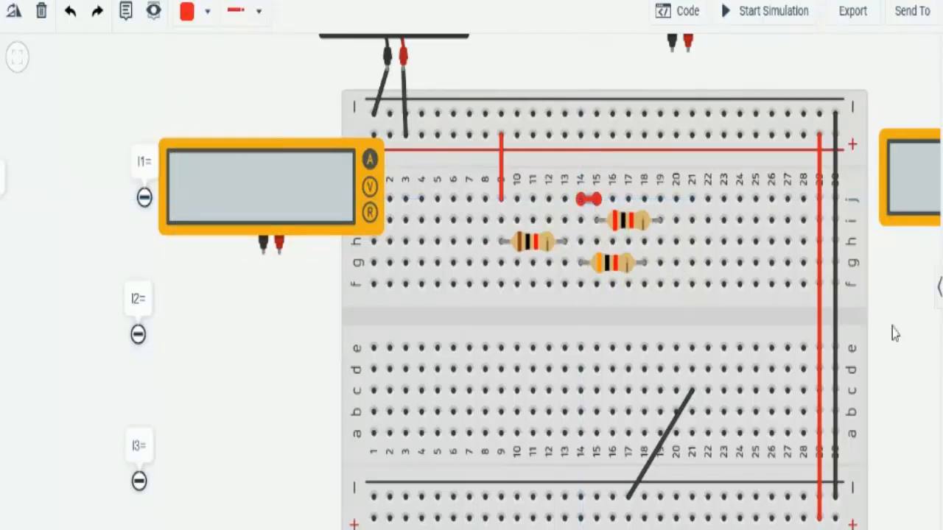
click(893, 335)
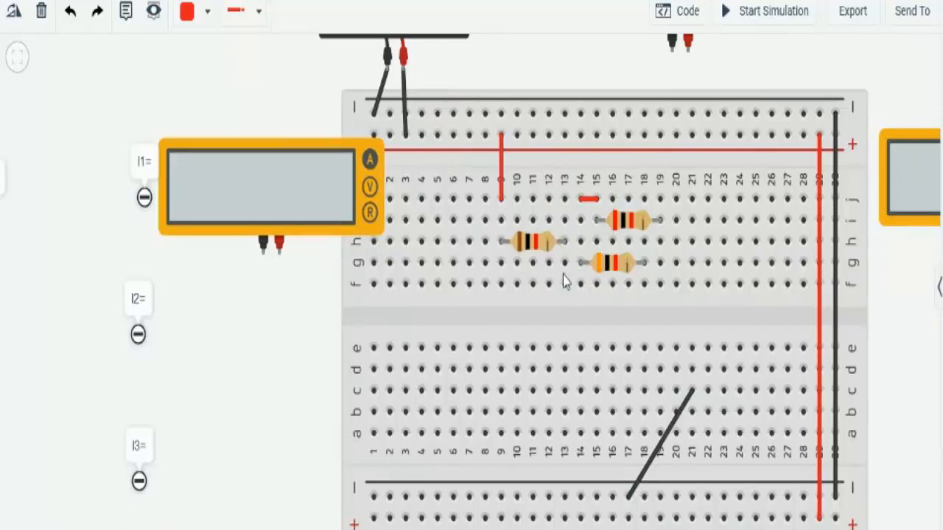
Wire the left multimeter's positive probe to hole g13 and its negative probe to hole f14.
click(287, 258)
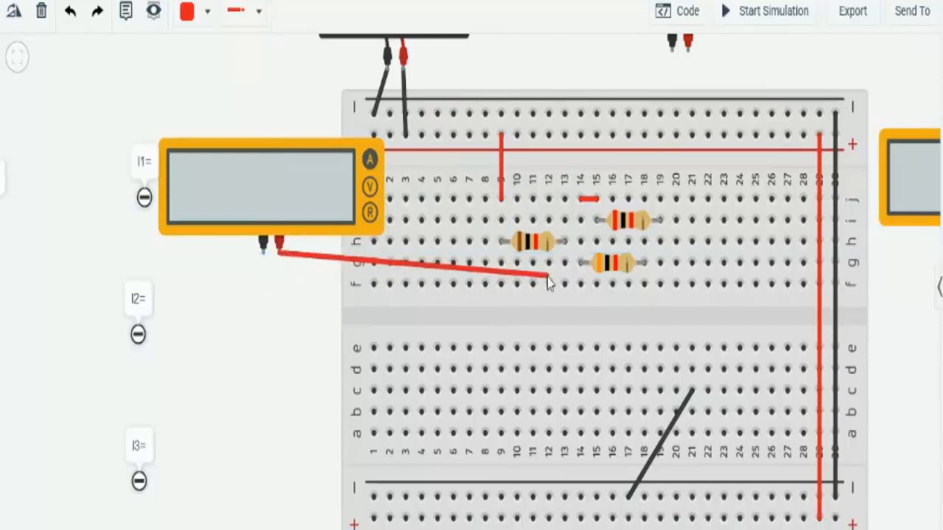
click(564, 263)
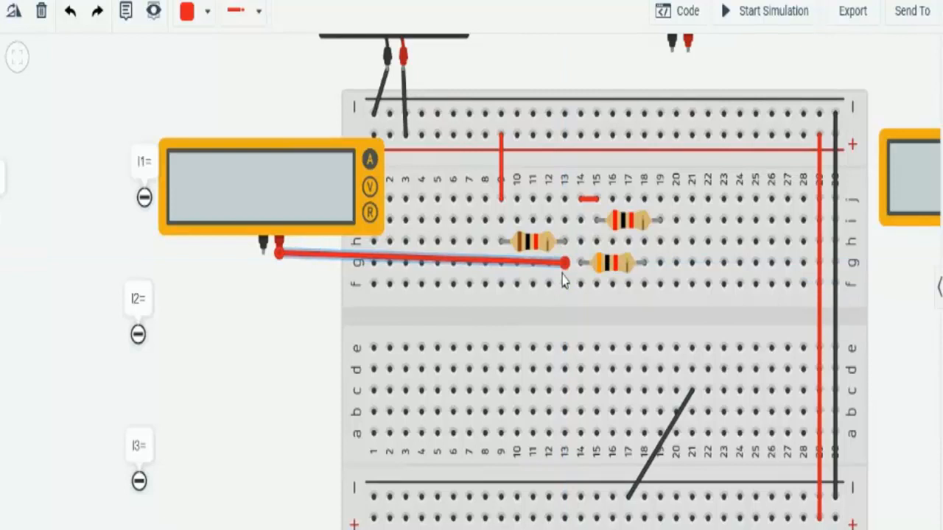
click(263, 246)
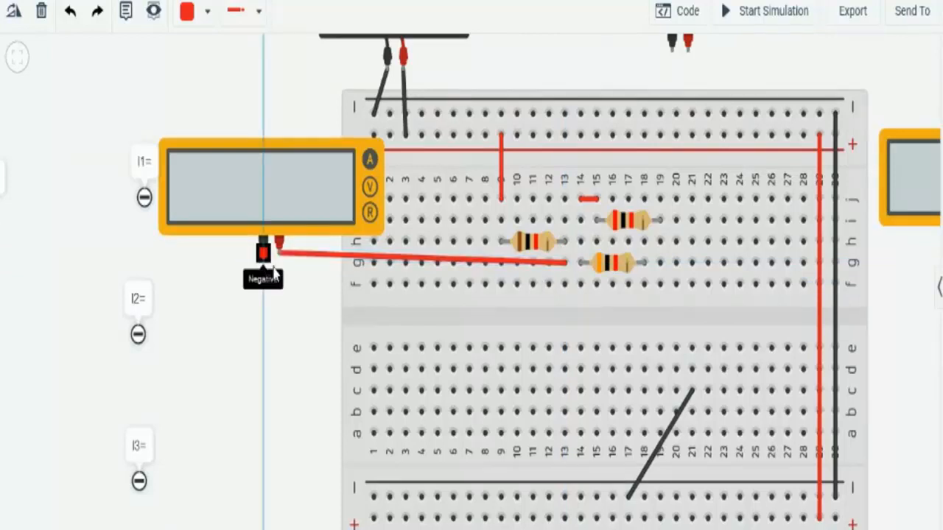
click(581, 285)
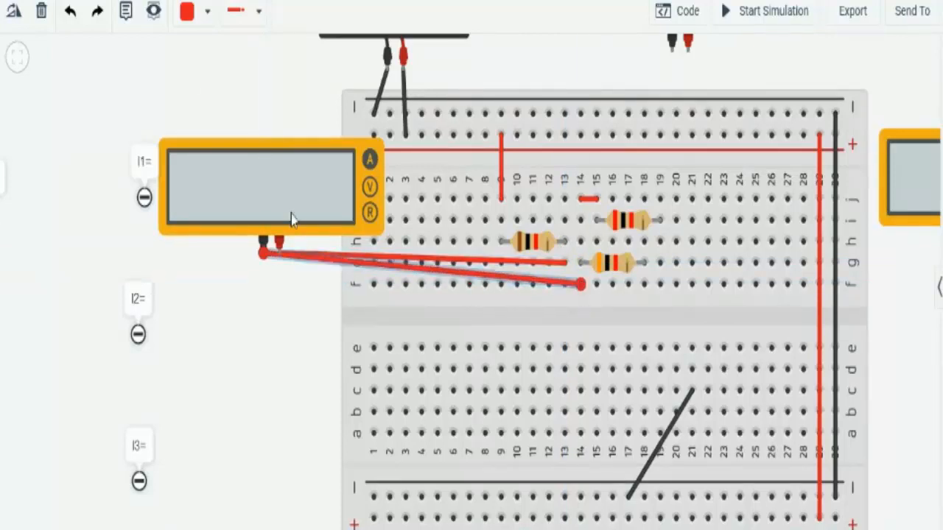
Colour the left multimeter's negative wire black and shift the meter slightly closer to the breadboard.
click(187, 11)
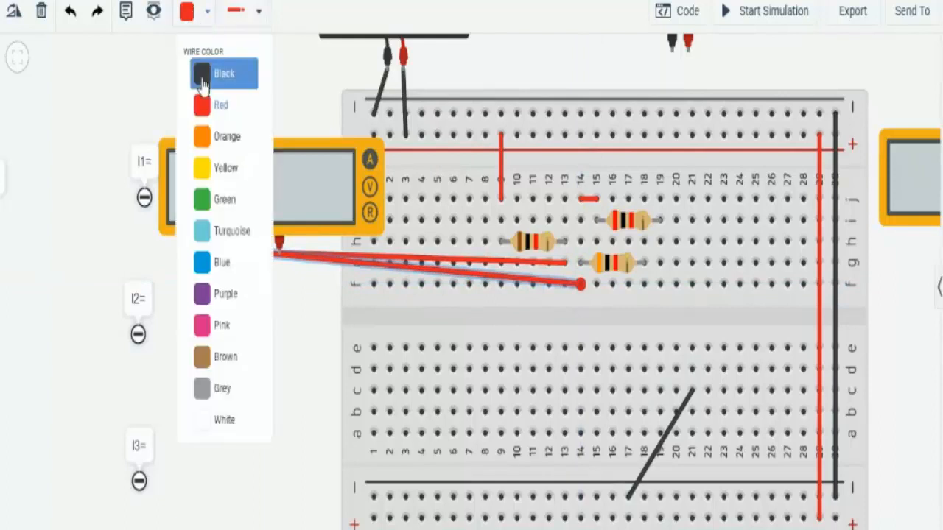
click(201, 73)
click(226, 286)
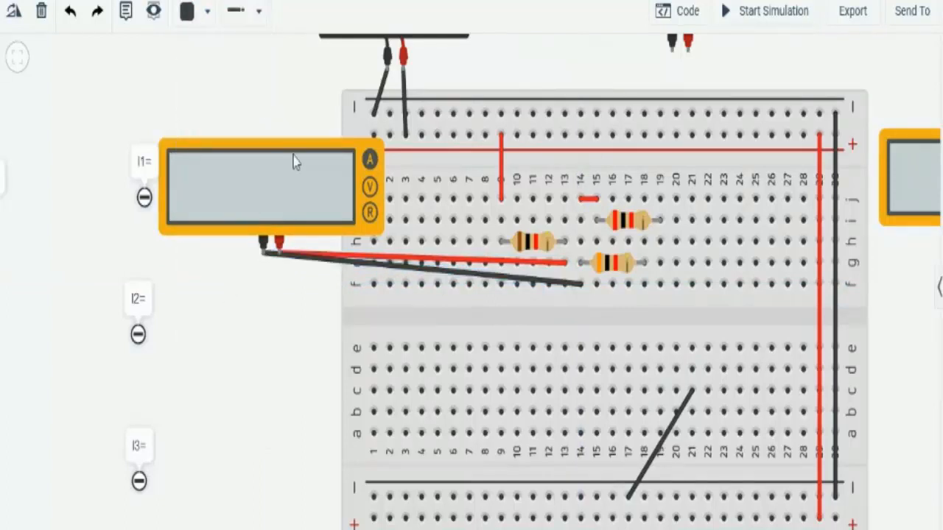
mouse_move(327, 158)
mouse_down()
mouse_move(341, 158)
mouse_move(329, 148)
mouse_up()
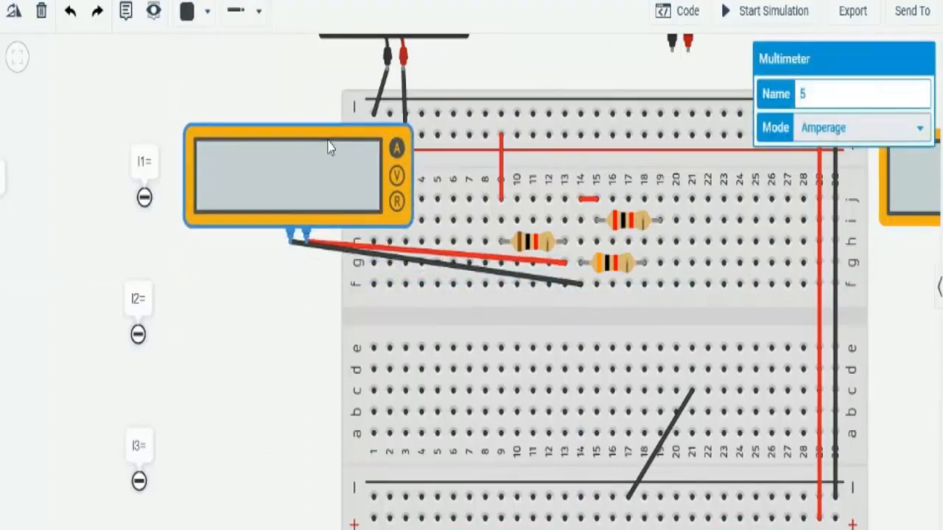
click(259, 371)
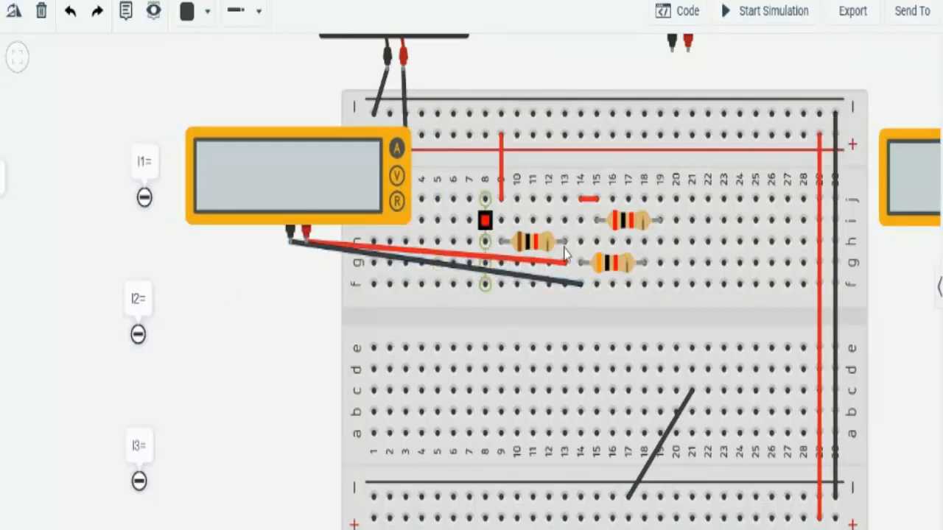
Connect the upper multimeter's negative probe to the top negative rail in black and its positive probe to hole j19 in red.
scroll(646, 246, down, 3)
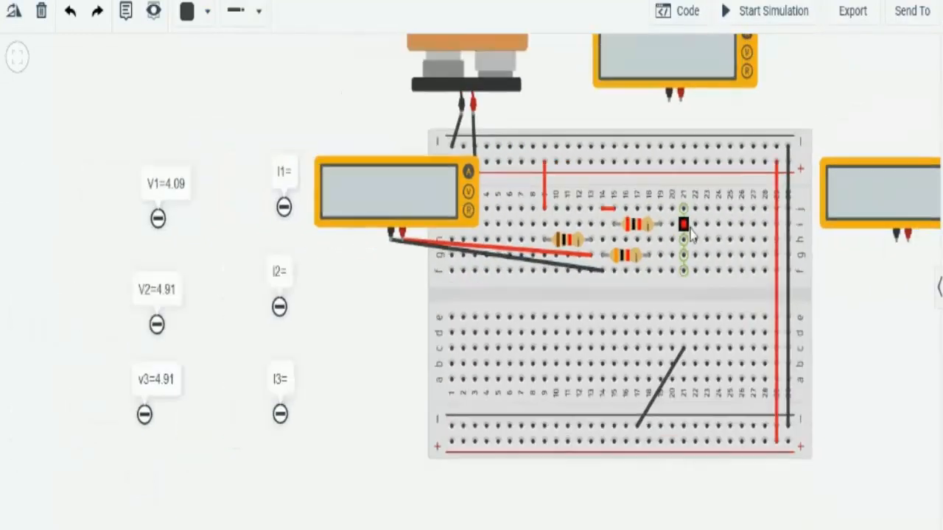
click(660, 153)
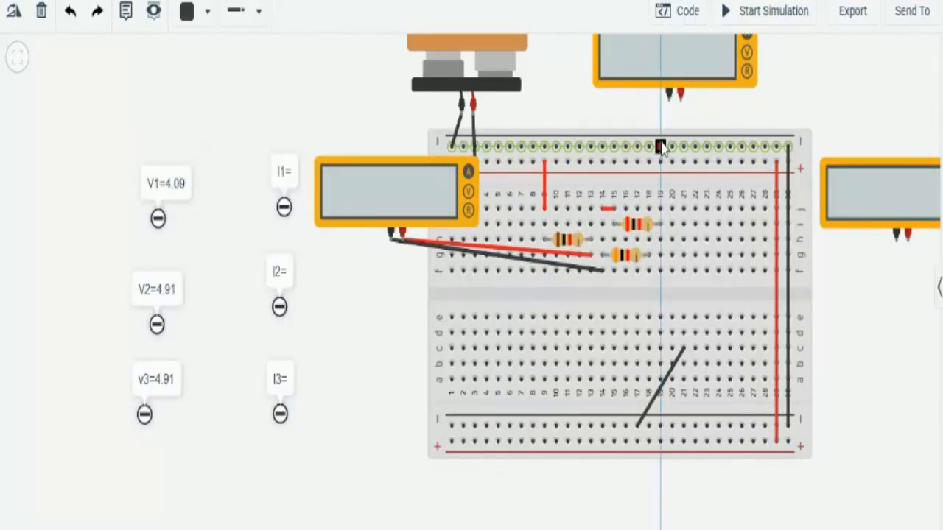
click(668, 96)
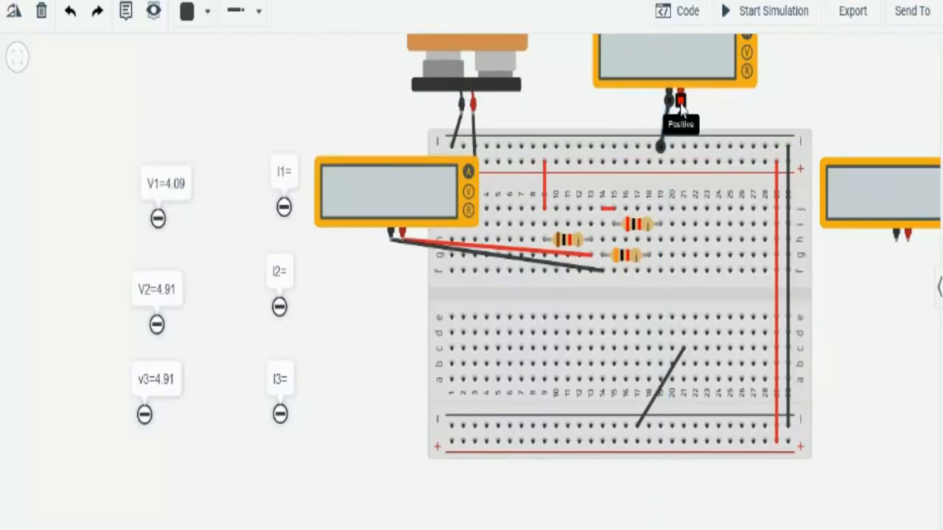
click(681, 103)
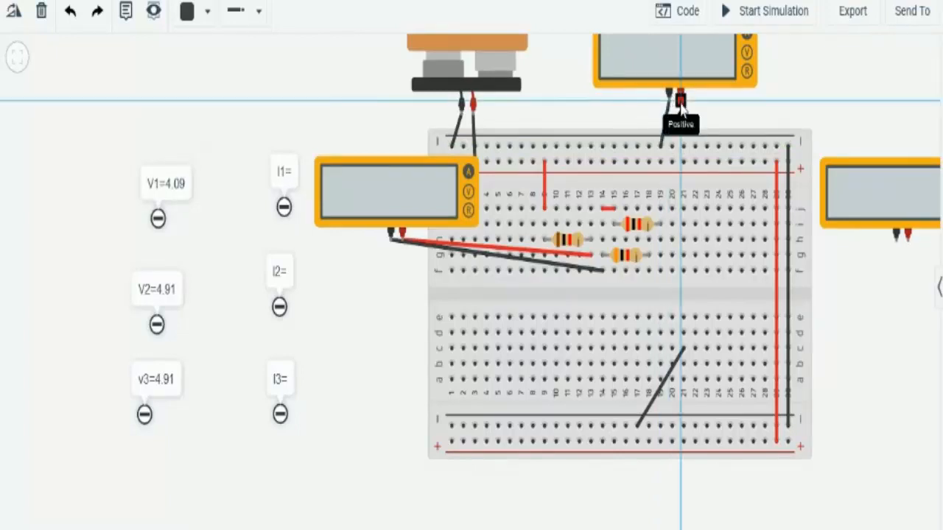
click(660, 209)
click(208, 11)
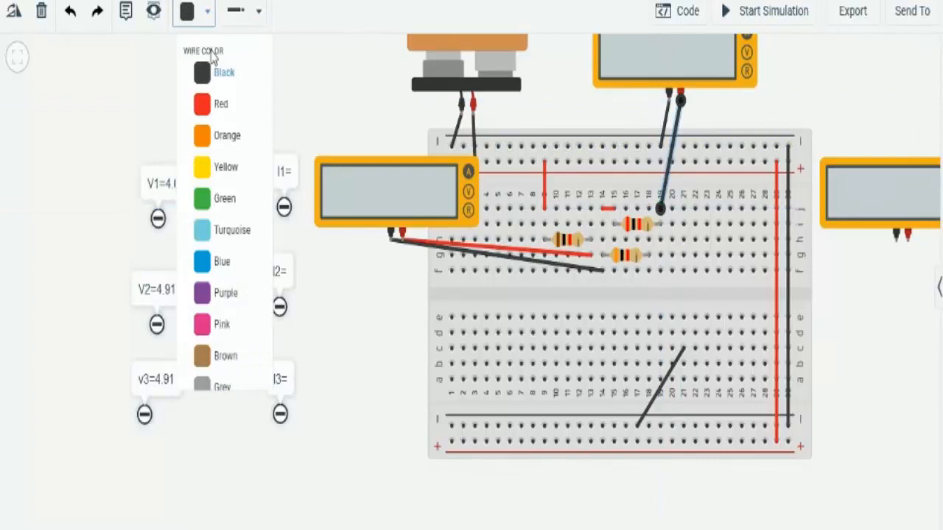
click(221, 106)
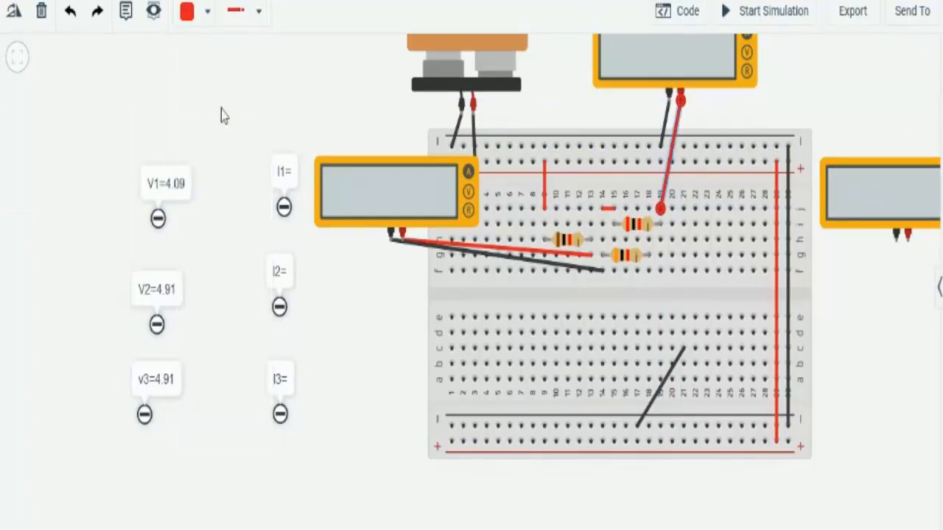
click(862, 340)
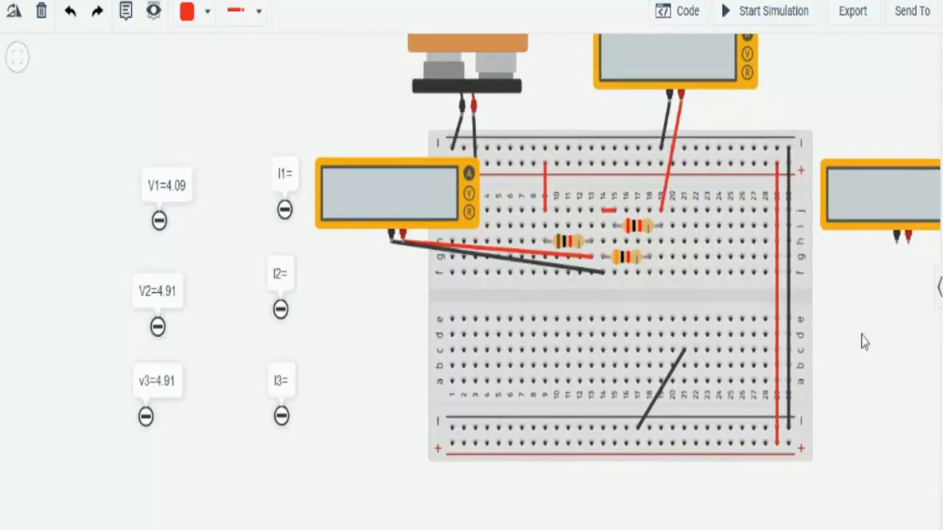
Connect the right multimeter's positive probe to hole f18 in red and its negative probe to hole d21 in black.
click(908, 243)
click(648, 273)
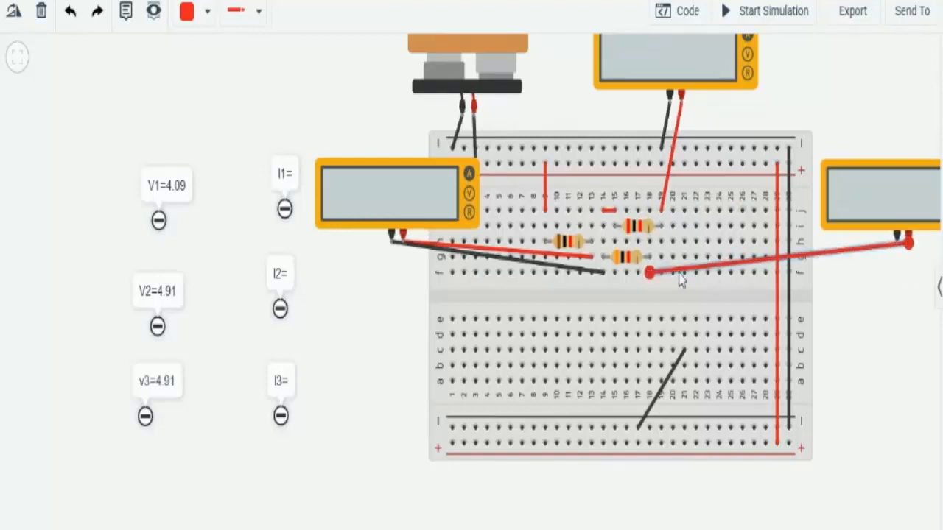
click(884, 313)
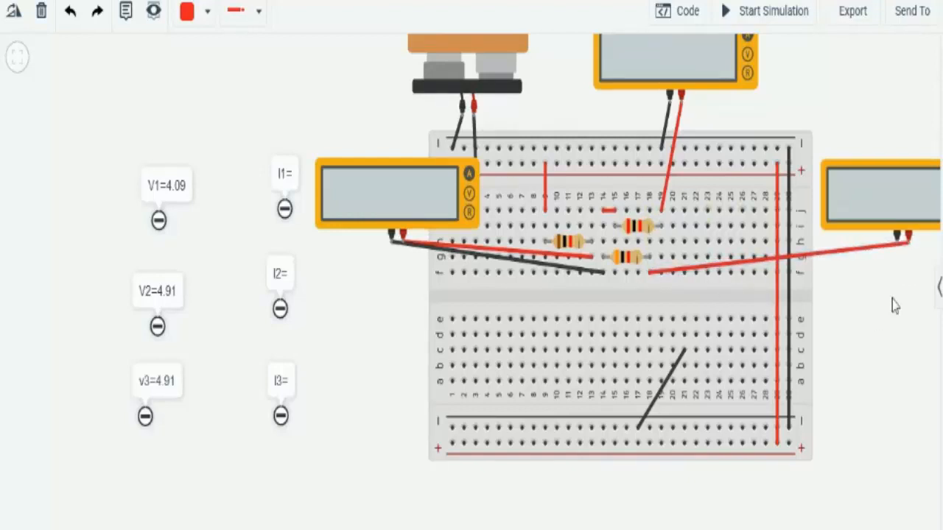
click(899, 239)
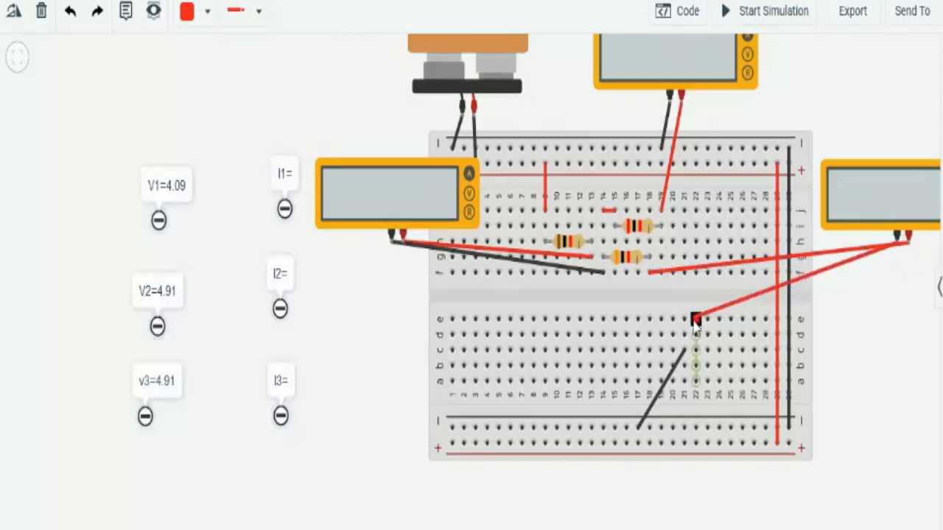
click(685, 333)
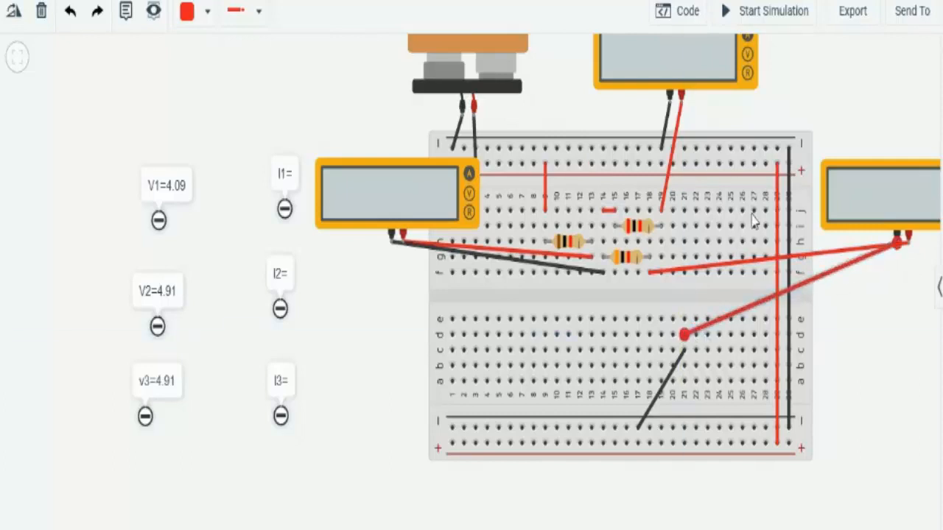
click(188, 11)
click(206, 71)
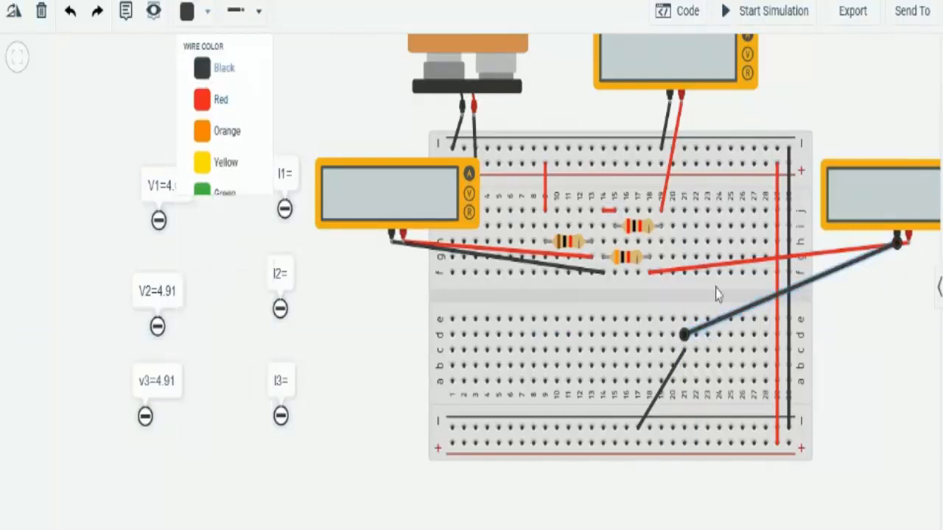
scroll(611, 331, up, 5)
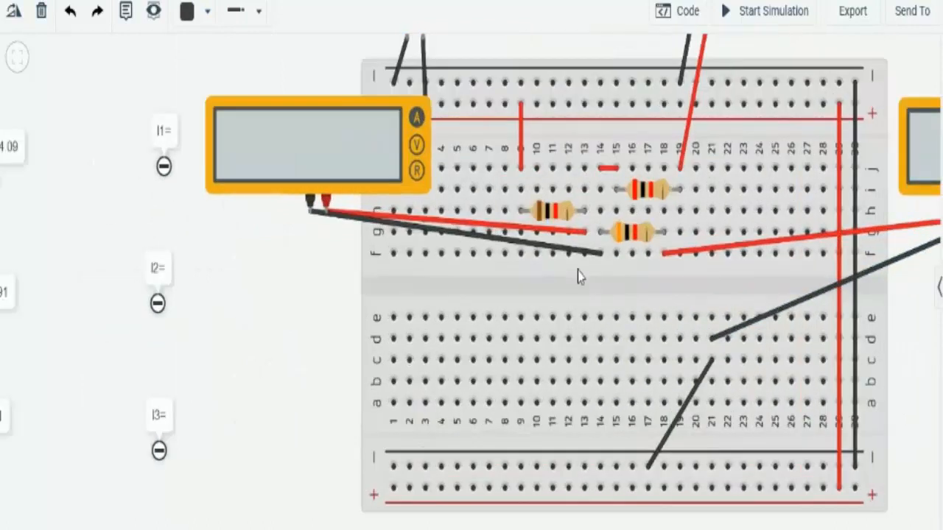
mouse_move(602, 254)
mouse_down()
mouse_move(585, 255)
mouse_move(604, 258)
mouse_move(619, 234)
mouse_move(590, 234)
mouse_move(603, 235)
mouse_up()
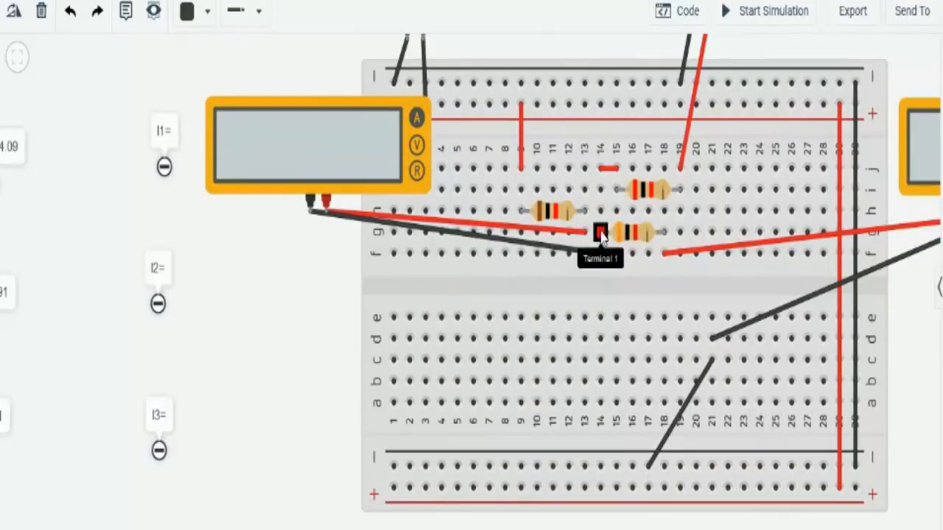
scroll(719, 193, up, 1)
scroll(718, 193, down, 2)
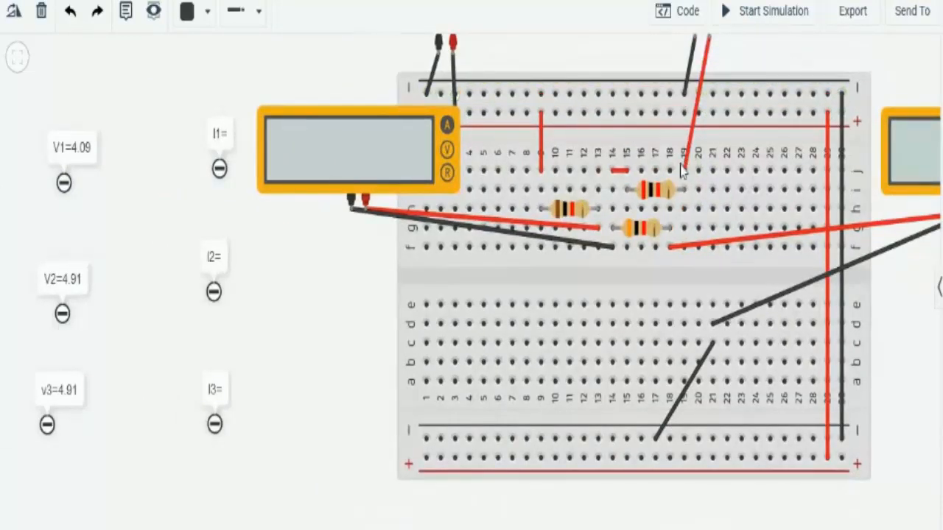
click(671, 250)
scroll(692, 248, down, 1)
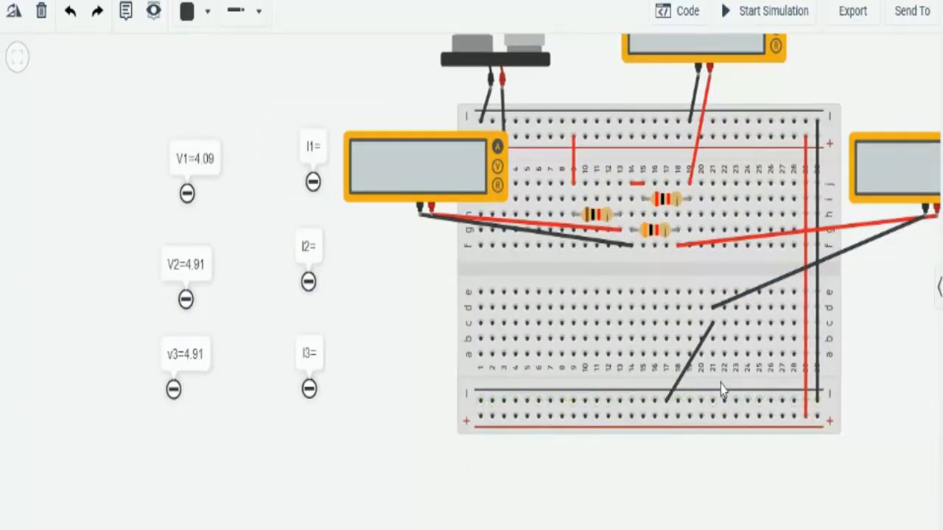
Run the simulation to read the currents on the three multimeters.
scroll(642, 280, down, 3)
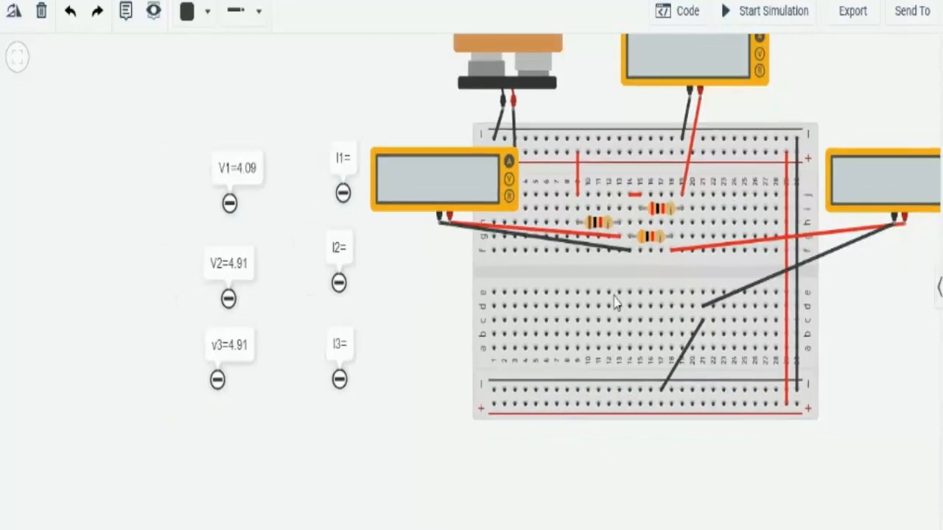
scroll(643, 280, up, 1)
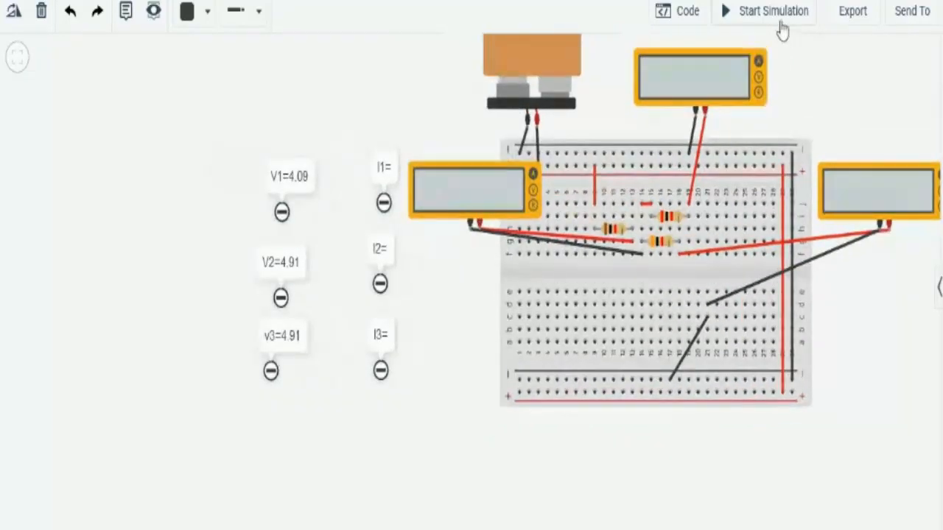
click(781, 21)
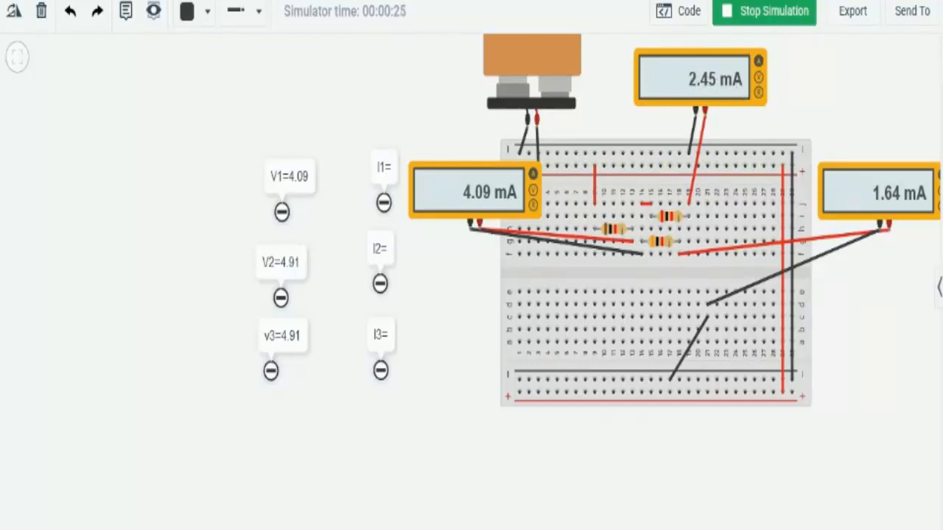
Switch to Calculator, check the sum of the two branch currents against the total current, and close it.
click(472, 529)
drag(676, 1, 567, 6)
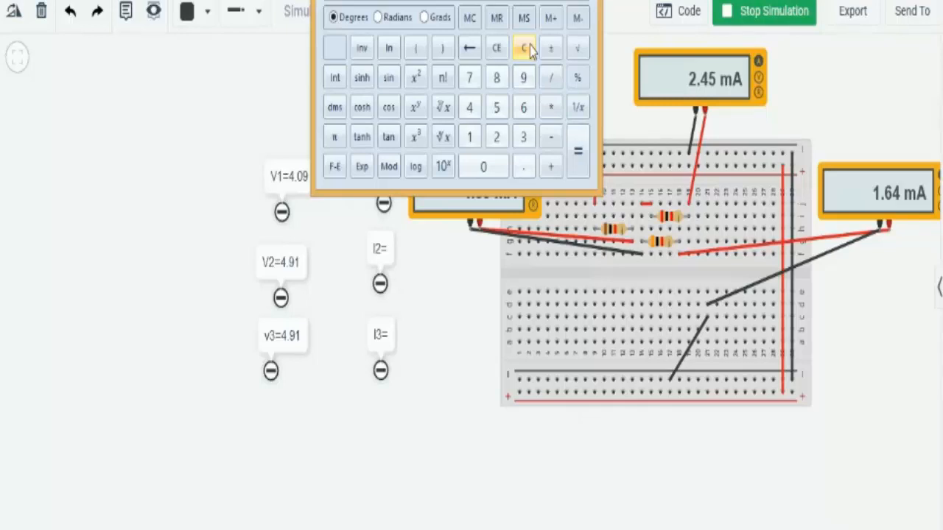
drag(507, 0, 316, 31)
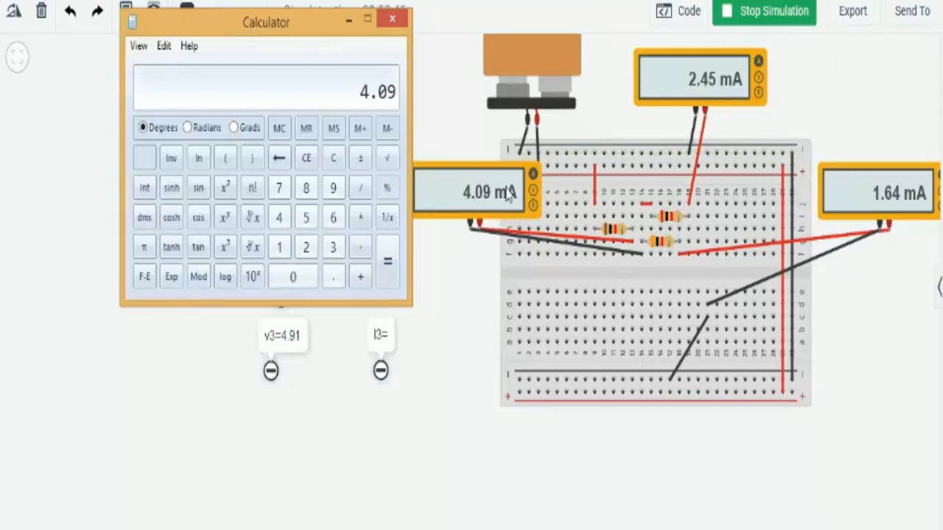
click(393, 18)
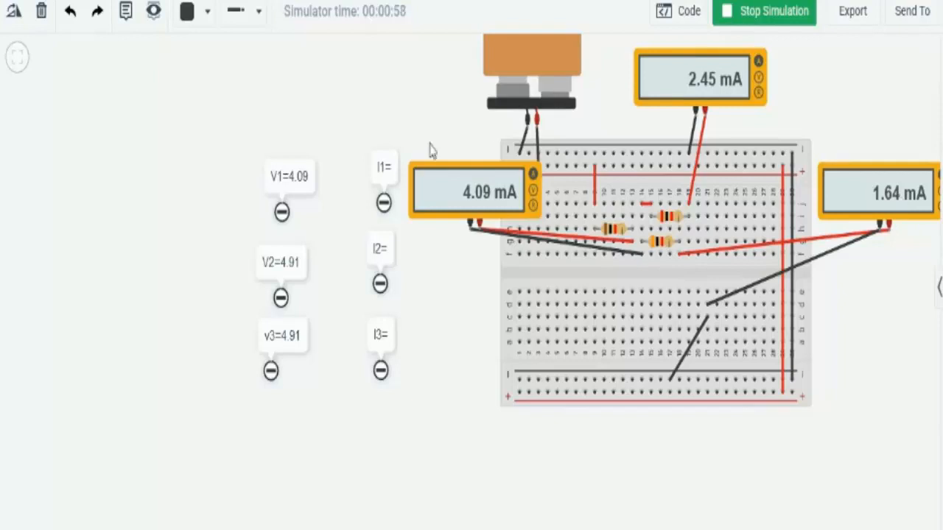
Stop the simulation and complete the first current note as "I1=4.09 ma".
click(775, 28)
click(383, 167)
double_click(386, 168)
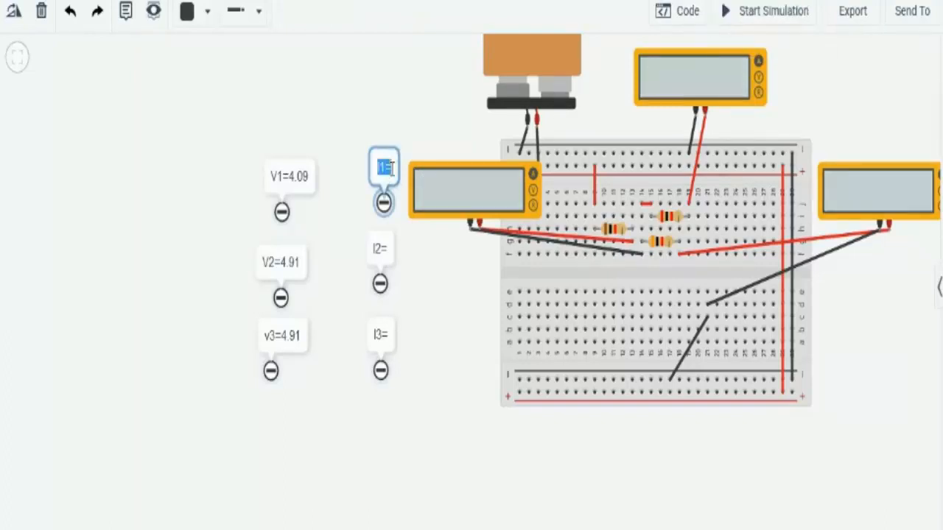
text(I1=4.0)
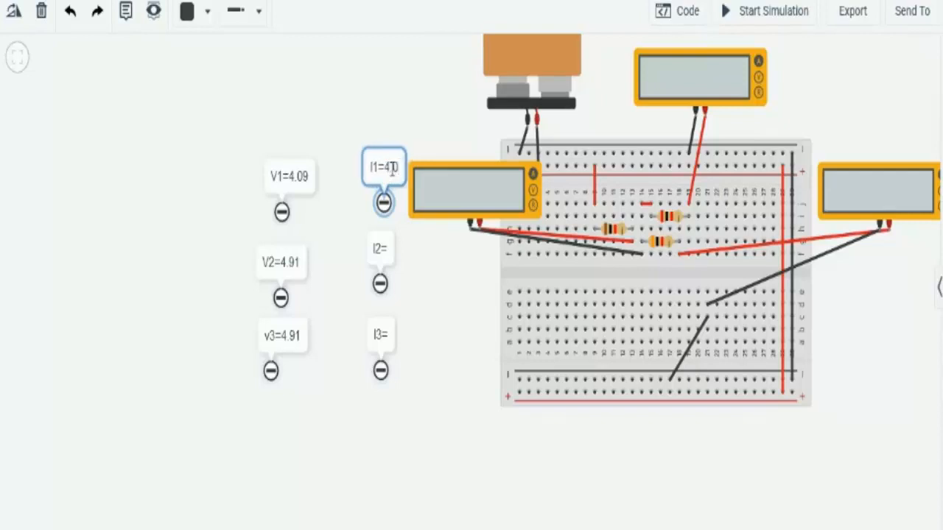
text(9)
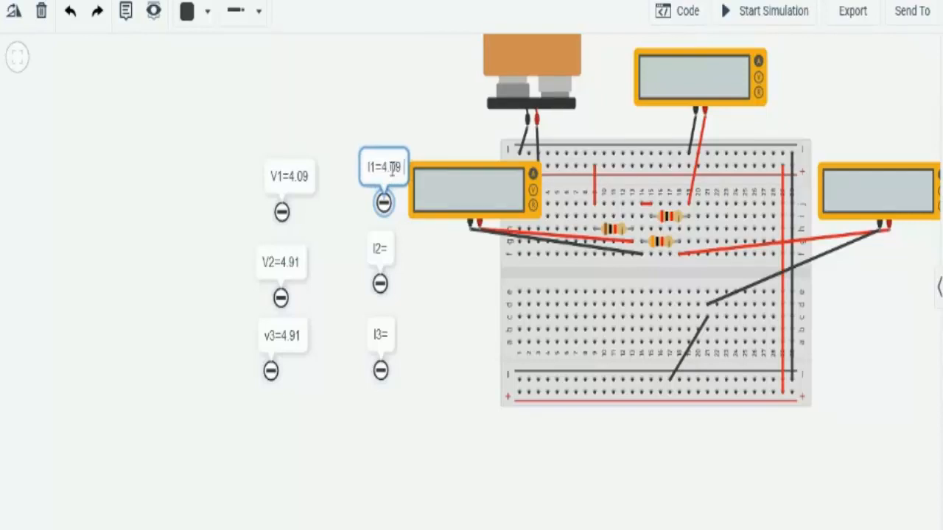
text( ma)
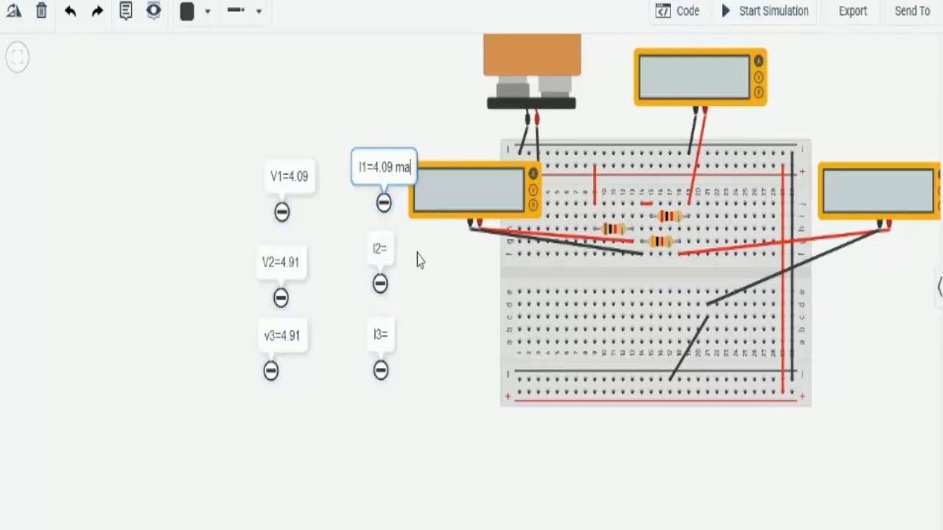
Add the volt unit to the V1 note so it reads "V1=4.09 v".
click(305, 184)
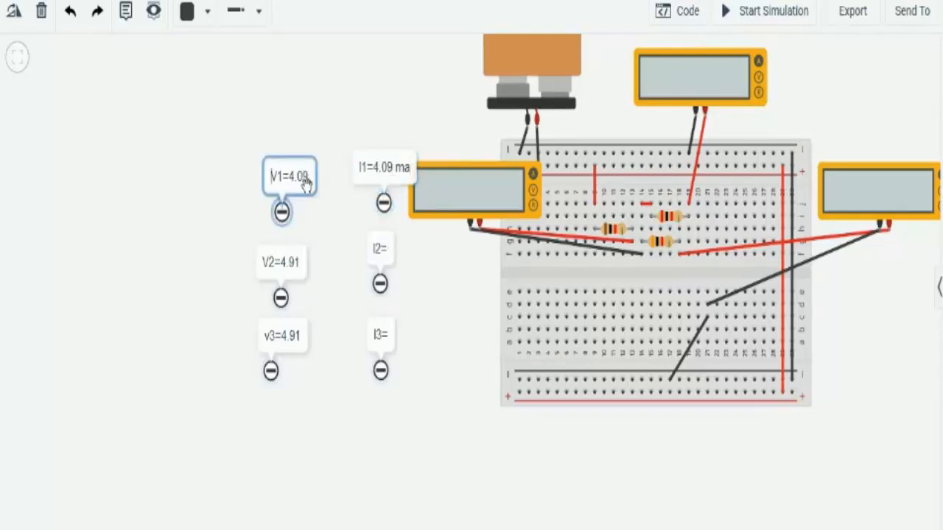
triple_click(308, 184)
click(308, 184)
text(v)
Add the volt unit to the V2 note so it reads "V2=4.91 v".
click(295, 262)
triple_click(298, 263)
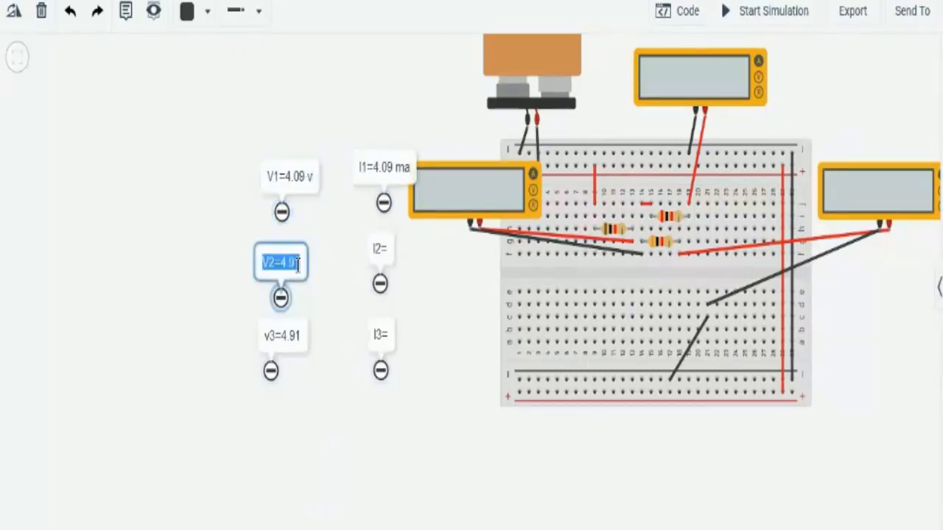
click(298, 264)
triple_click(299, 265)
click(298, 265)
text(v)
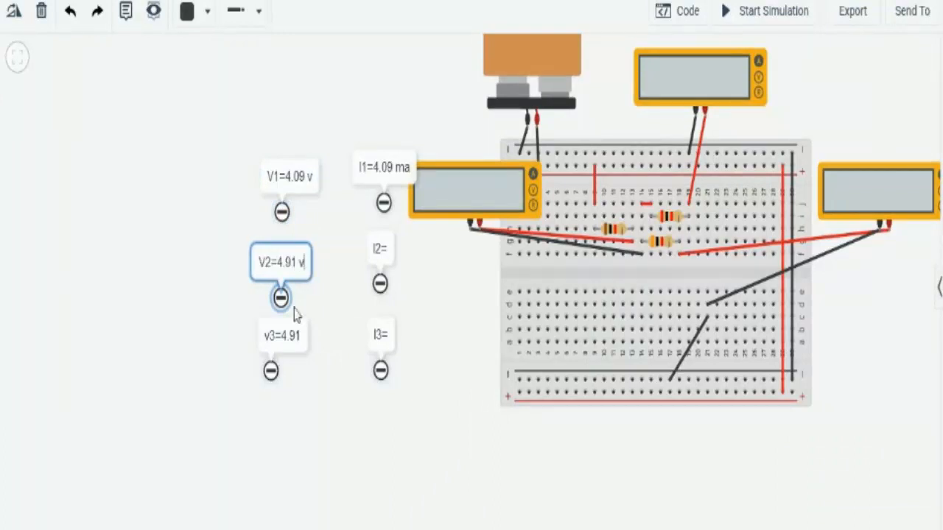
Add the volt unit to the third voltage note so it reads "v3=4.91 v".
click(295, 335)
triple_click(299, 339)
click(300, 340)
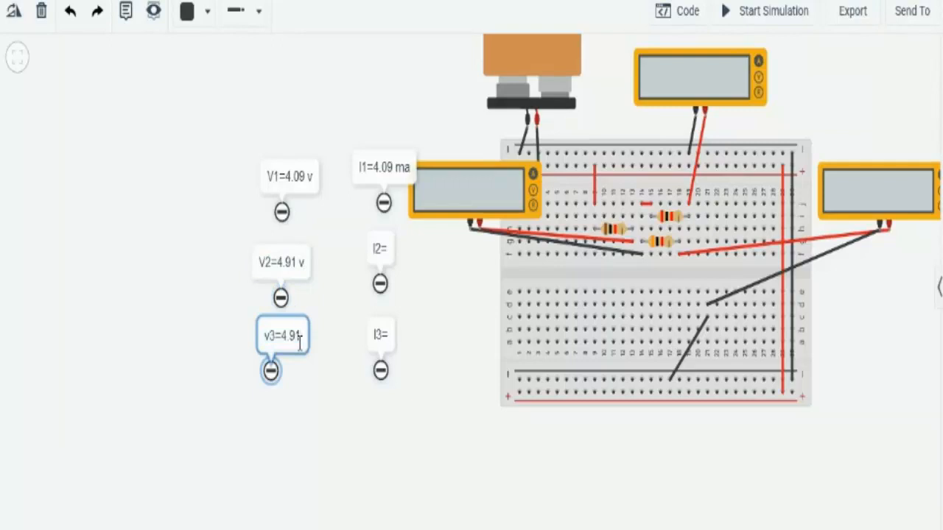
text(v)
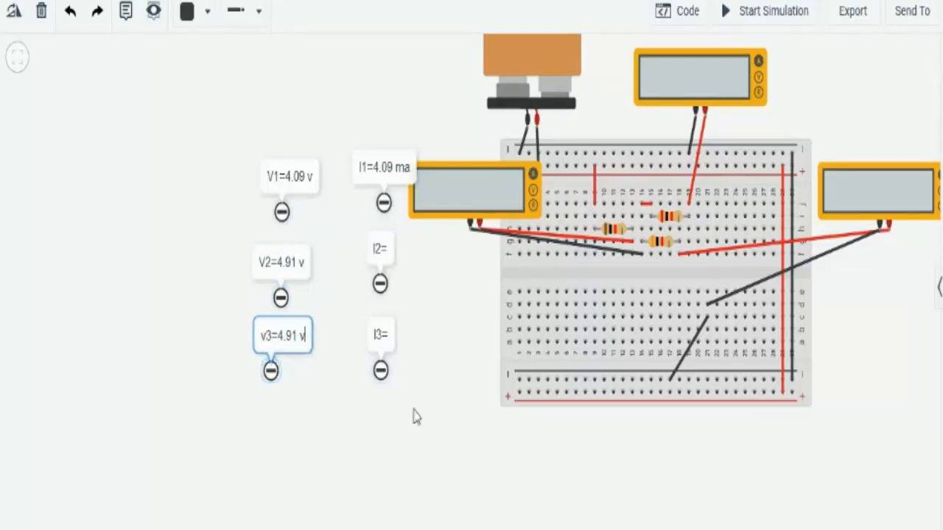
click(442, 425)
Briefly run the simulation to recheck the current, and complete the second current note as "I2=2.45 ma".
click(772, 16)
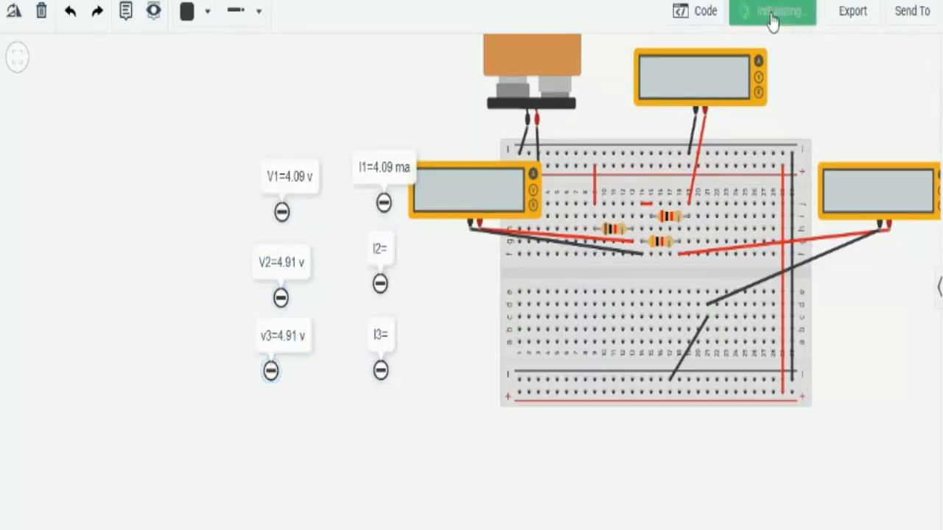
click(759, 17)
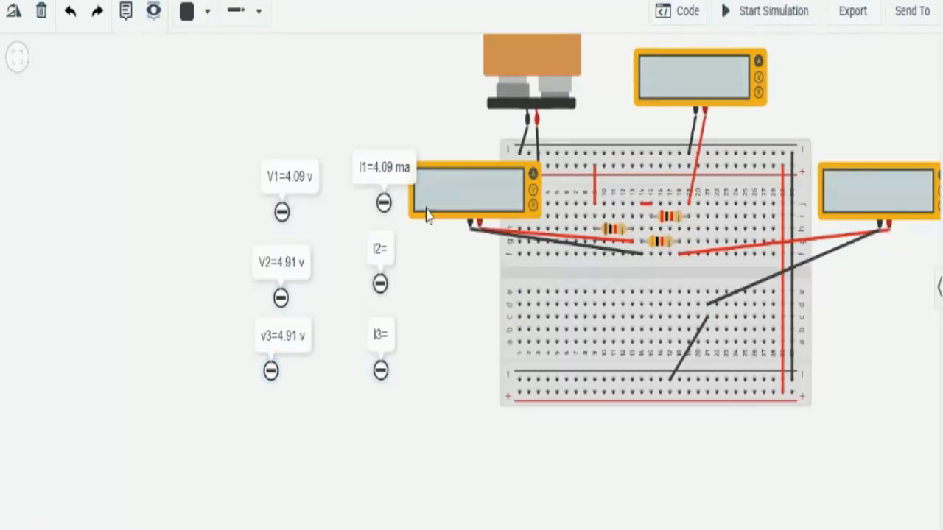
double_click(382, 249)
click(384, 253)
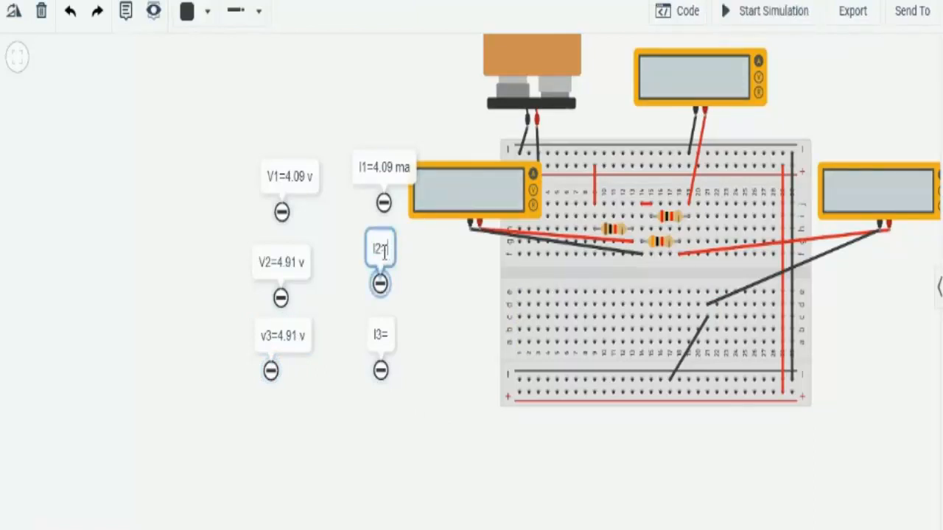
text(2.45 ma)
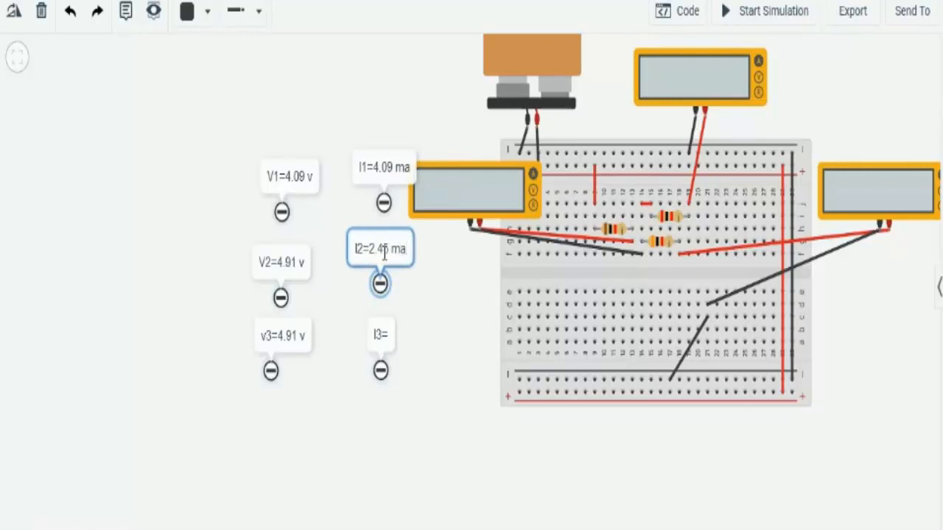
click(433, 343)
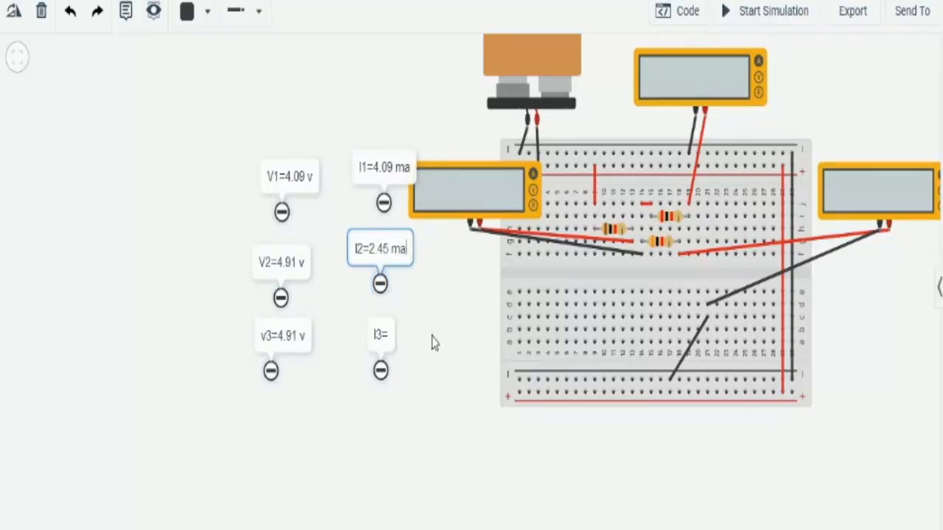
Start and stop the simulation once more, and complete the third current note as "I3=1.64 ma".
click(758, 16)
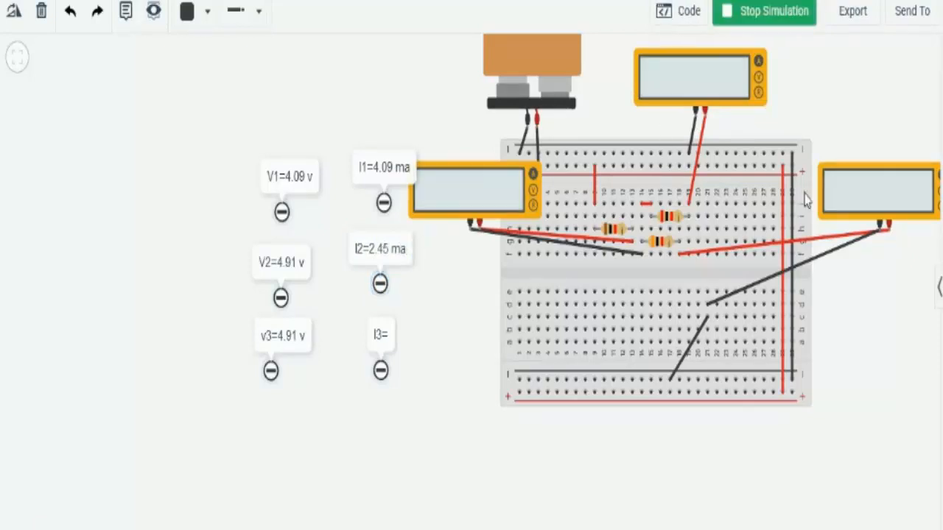
click(766, 15)
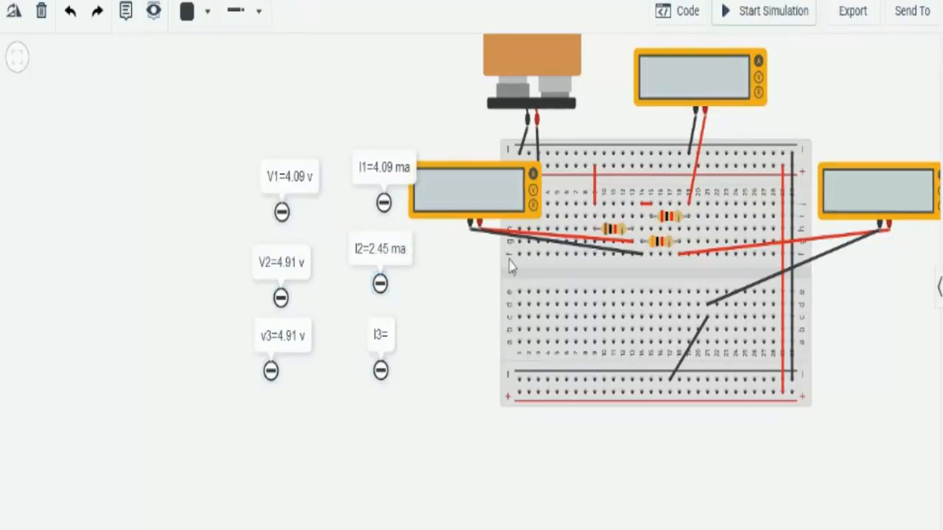
double_click(388, 336)
text(I3=1.6)
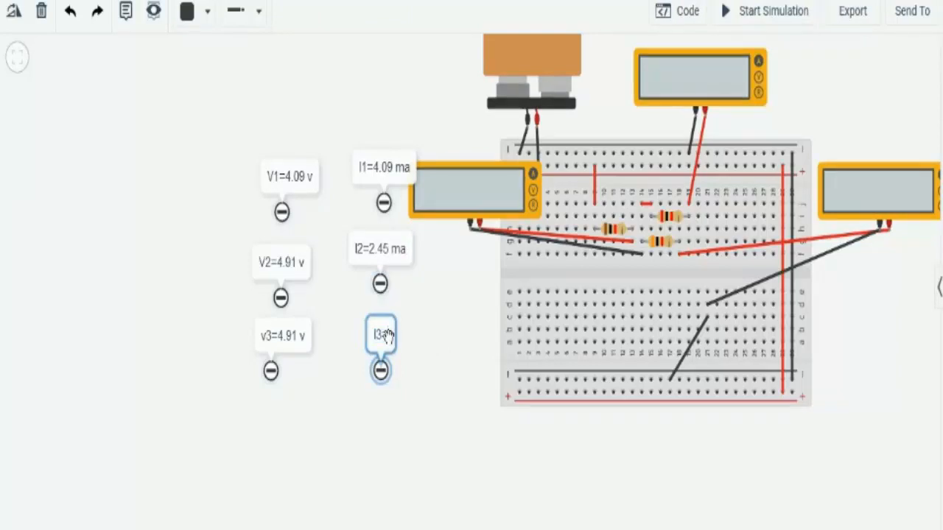
text(4)
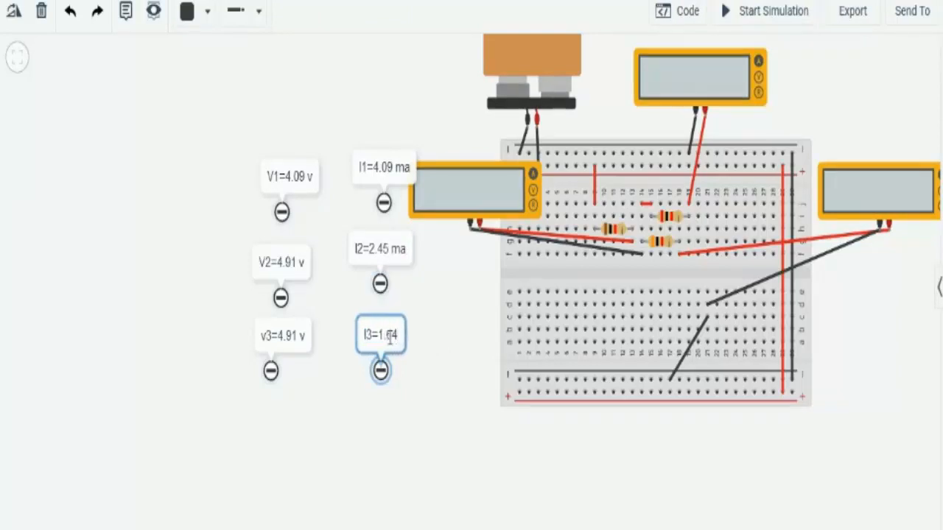
text( ma)
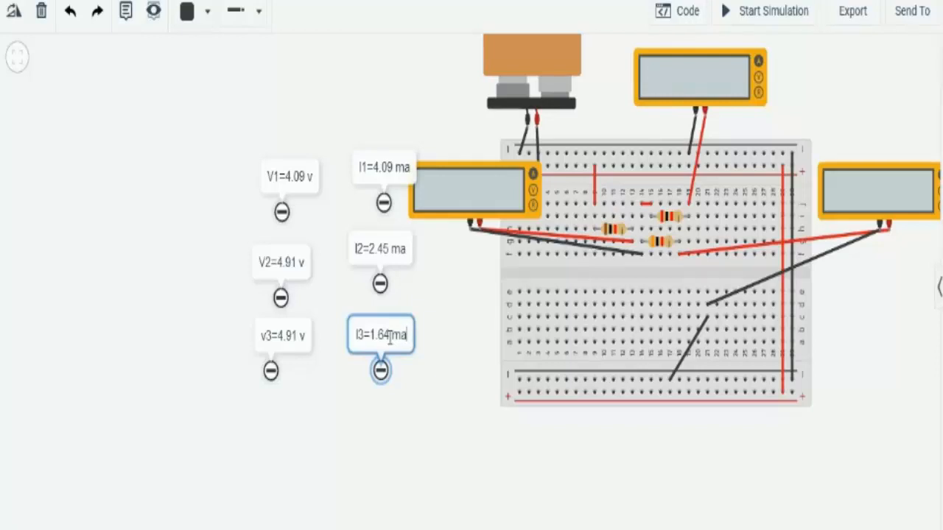
click(408, 334)
click(440, 393)
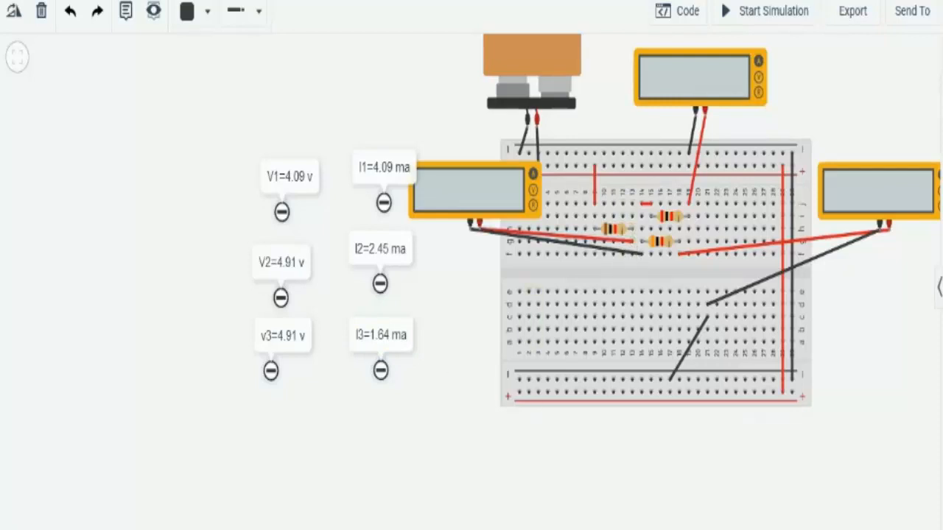
Run the simulation, compare the three multimeter readings with the voltage and current notes, and stop it.
click(787, 20)
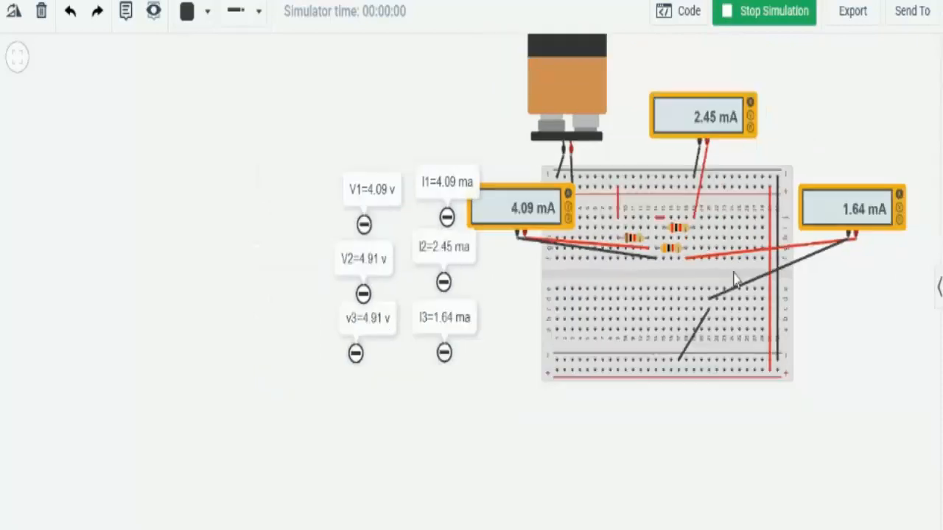
scroll(710, 279, down, 1)
scroll(787, 343, up, 2)
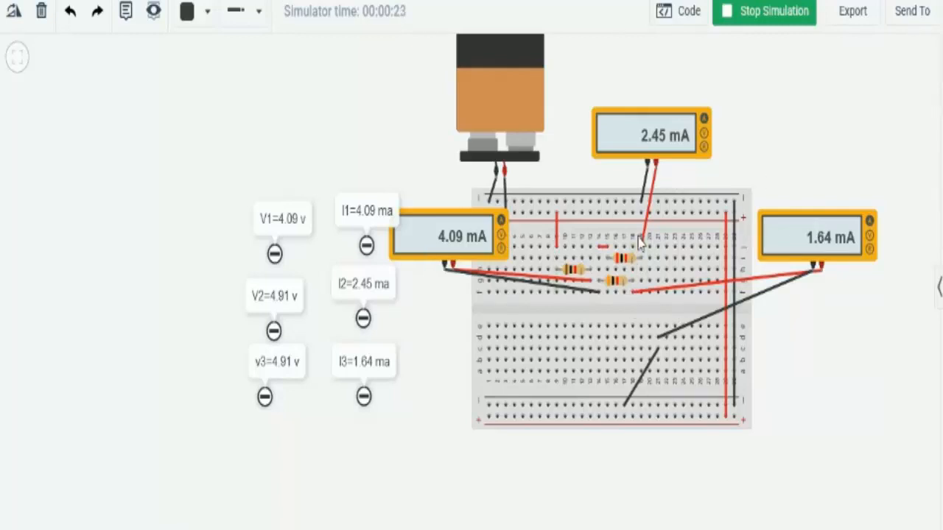
click(259, 251)
click(274, 253)
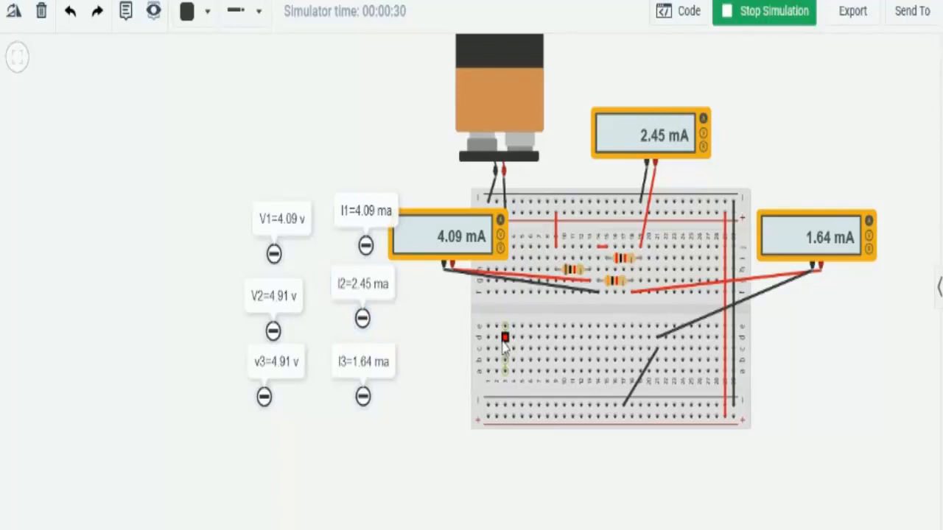
scroll(554, 361, up, 4)
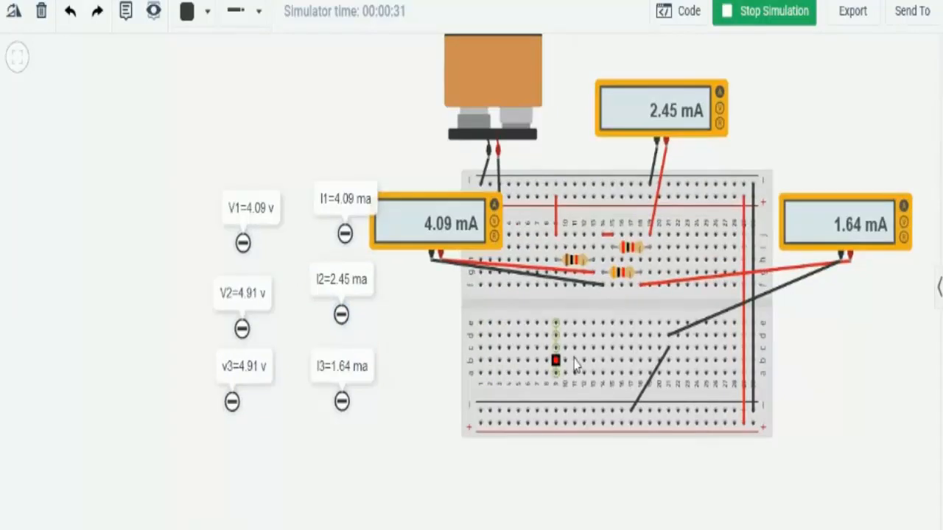
scroll(667, 278, down, 3)
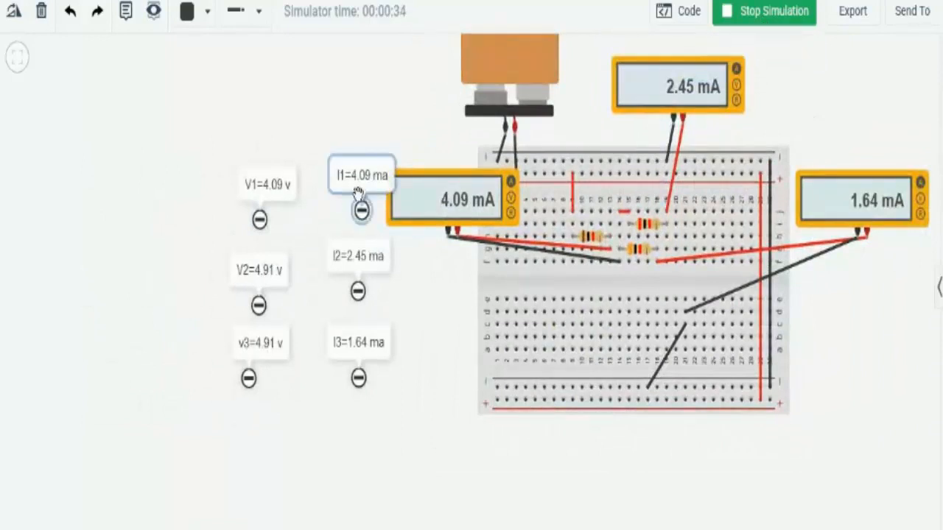
click(780, 18)
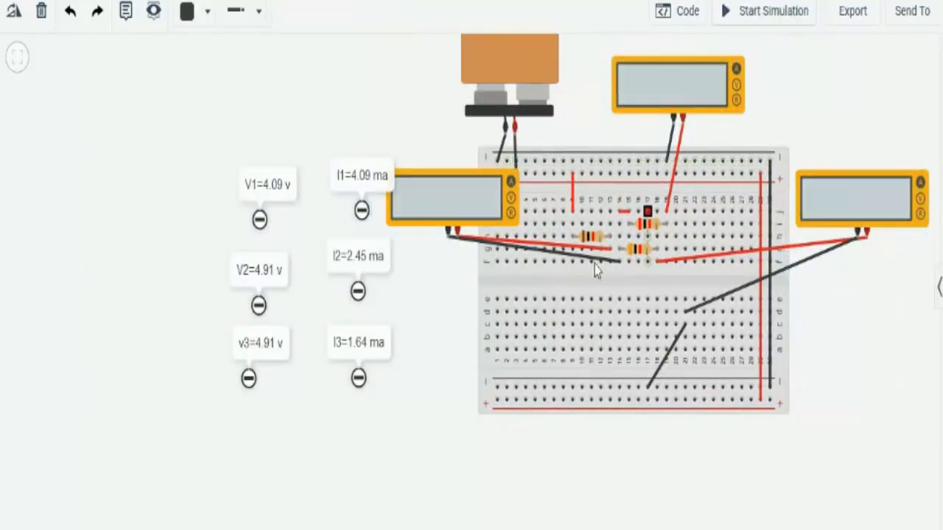
Delete the multimeter above the breadboard.
scroll(583, 349, up, 1)
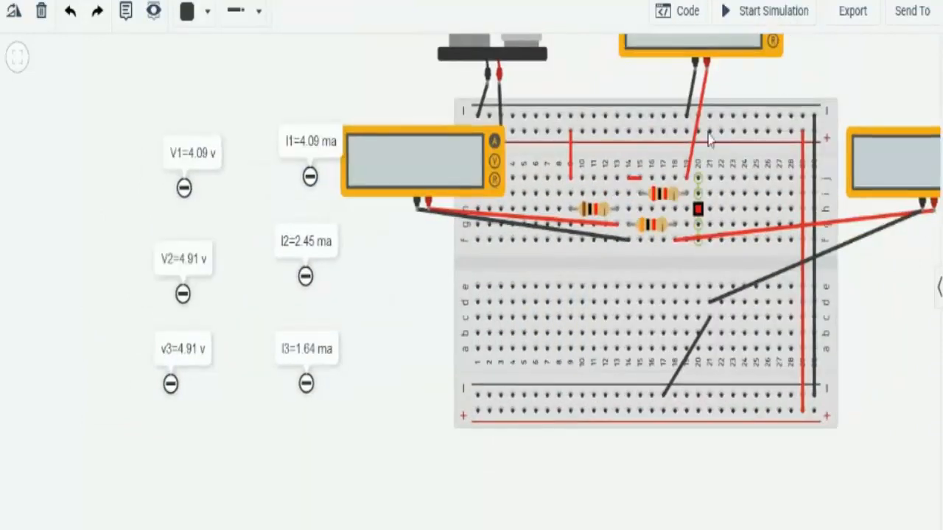
scroll(701, 131, down, 1)
click(711, 70)
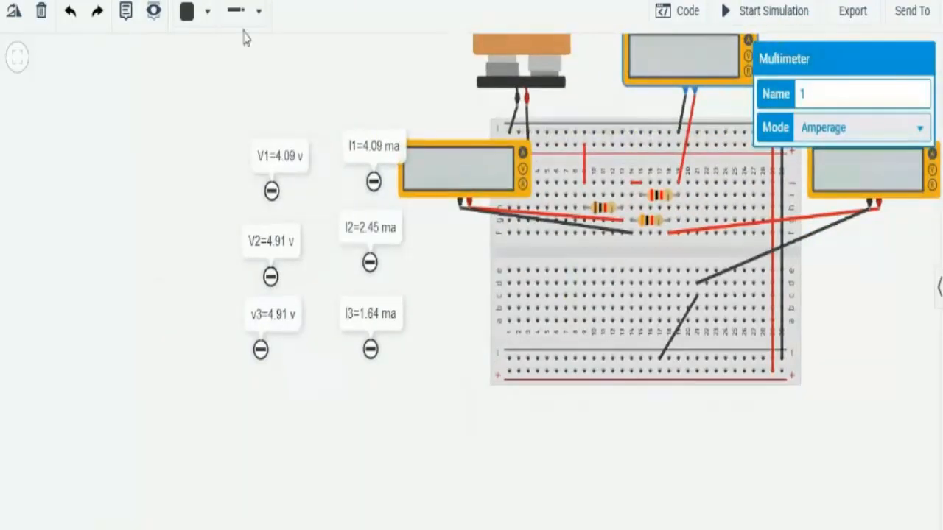
click(41, 18)
Delete the multimeter beside the breadboard's column-30 end and the short red jumper between j14 and j15.
click(886, 207)
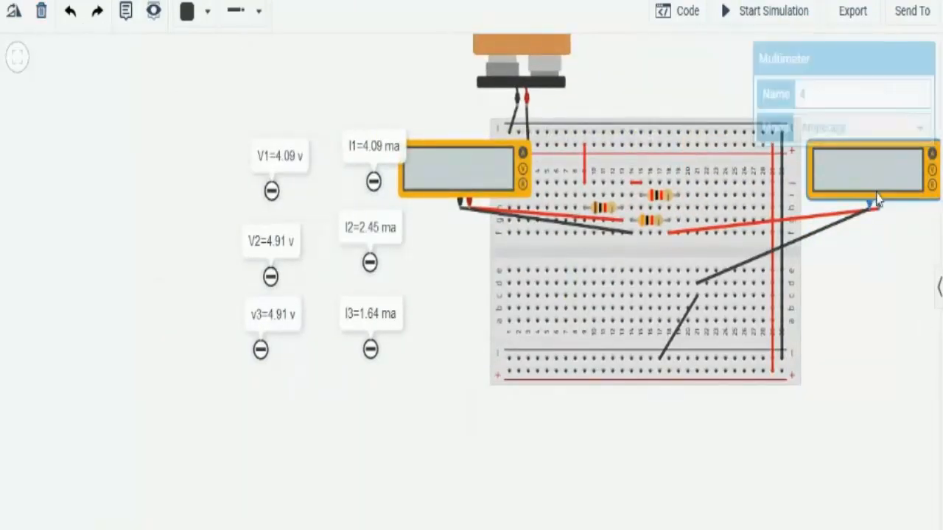
click(42, 20)
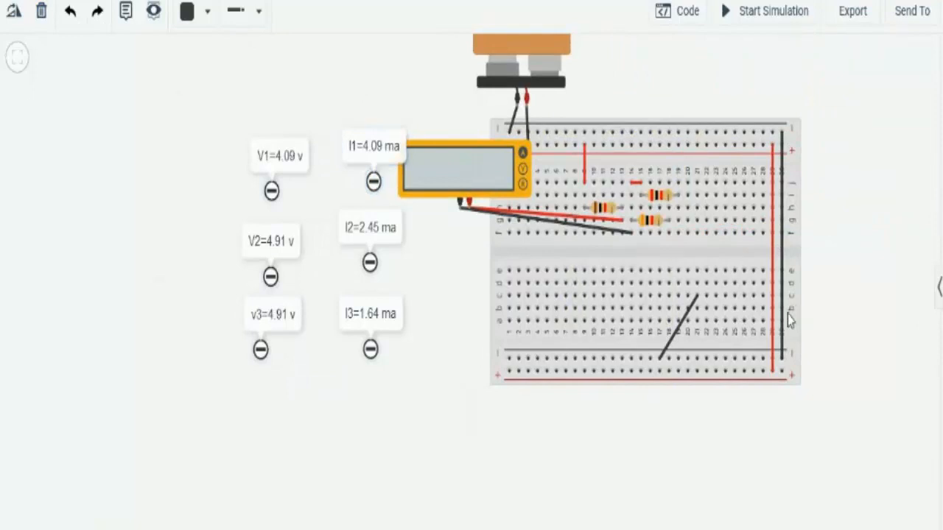
scroll(792, 320, up, 1)
scroll(658, 271, up, 1)
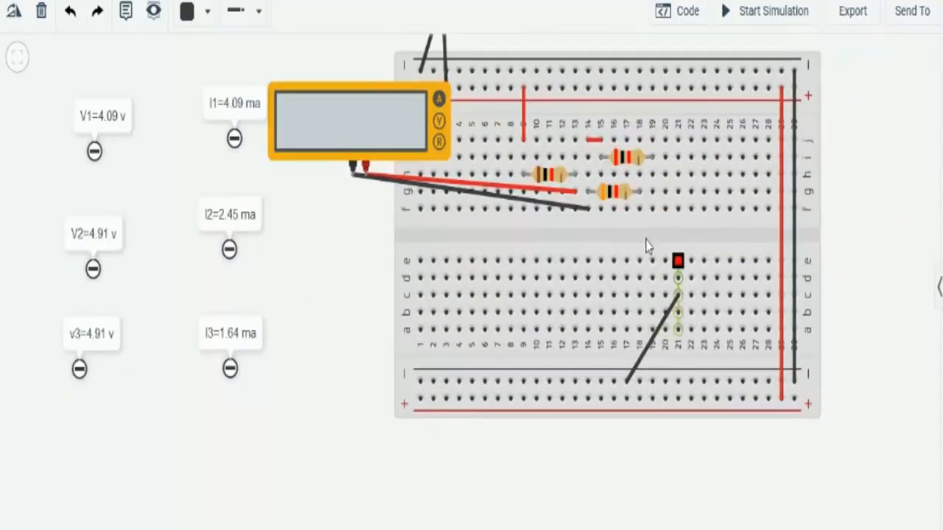
click(594, 144)
click(41, 12)
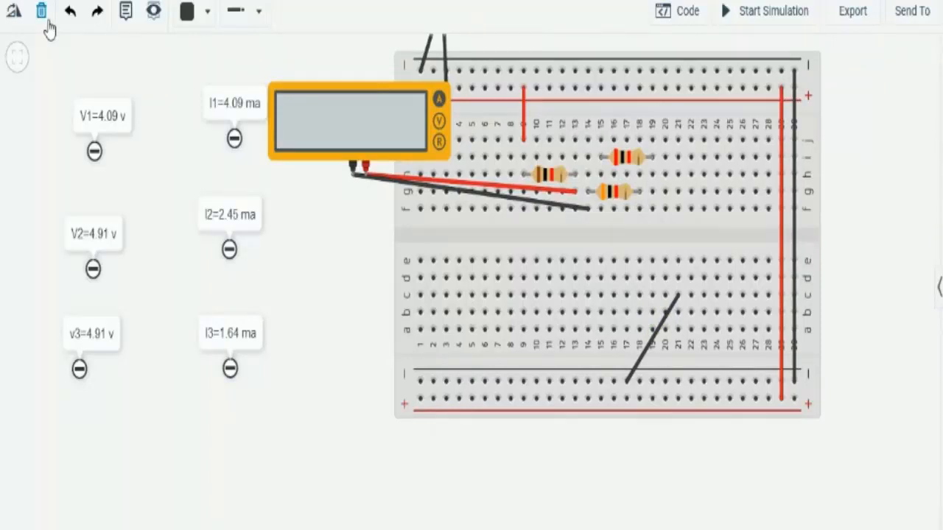
Move the 2 kΩ resistor in row i one column over to span columns 14 to 18.
click(612, 174)
click(625, 157)
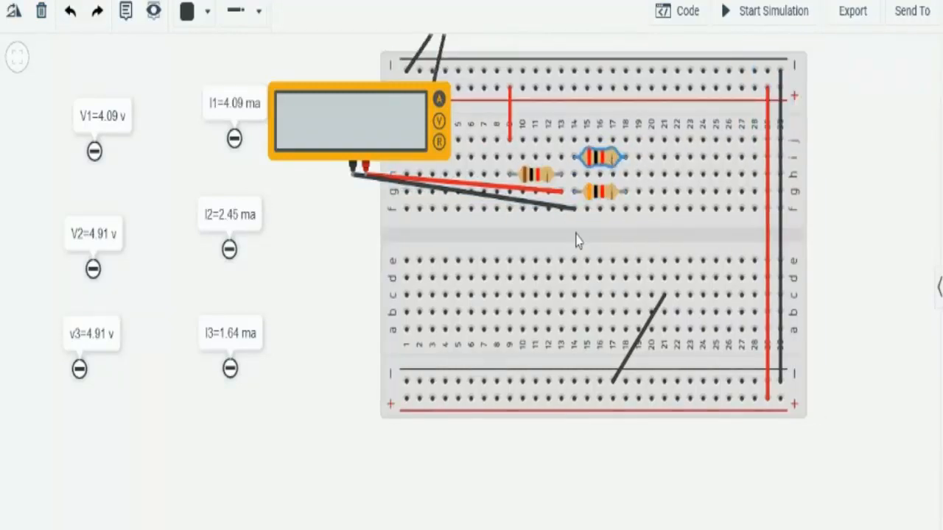
scroll(579, 239, up, 3)
drag(550, 164, 548, 190)
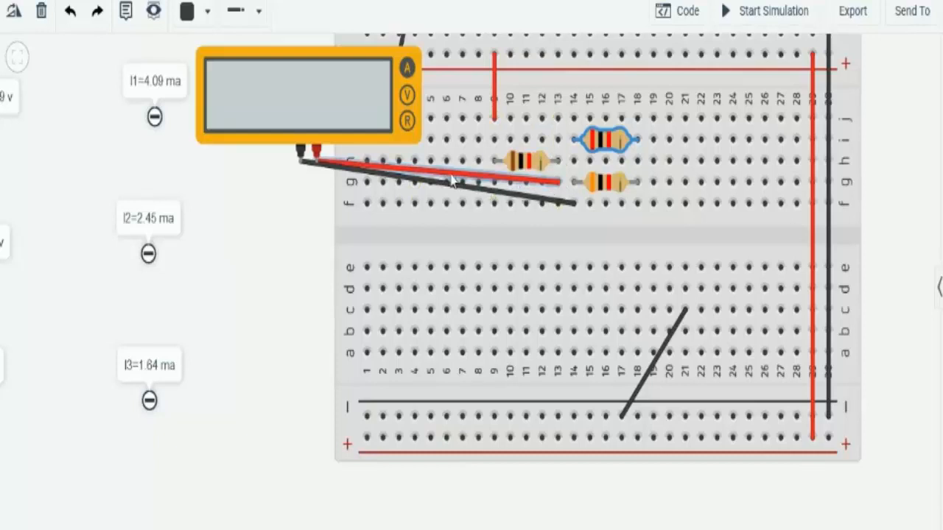
drag(301, 152, 574, 205)
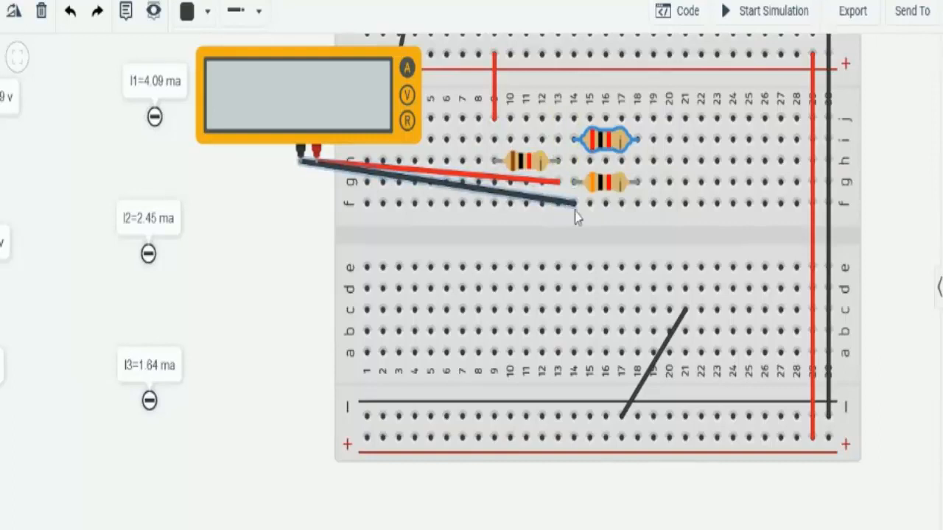
Move the c21 end of the black negative-rail jumper to hole f18.
click(685, 310)
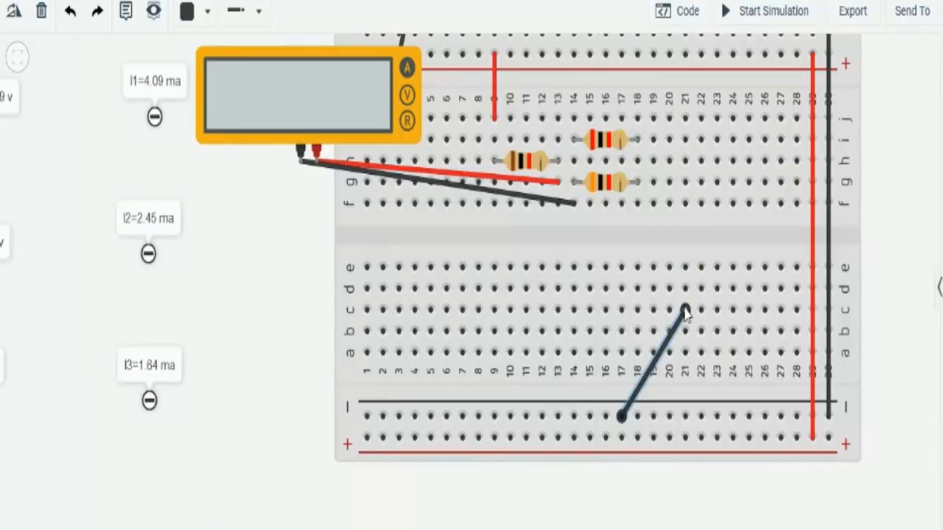
drag(684, 311, 637, 204)
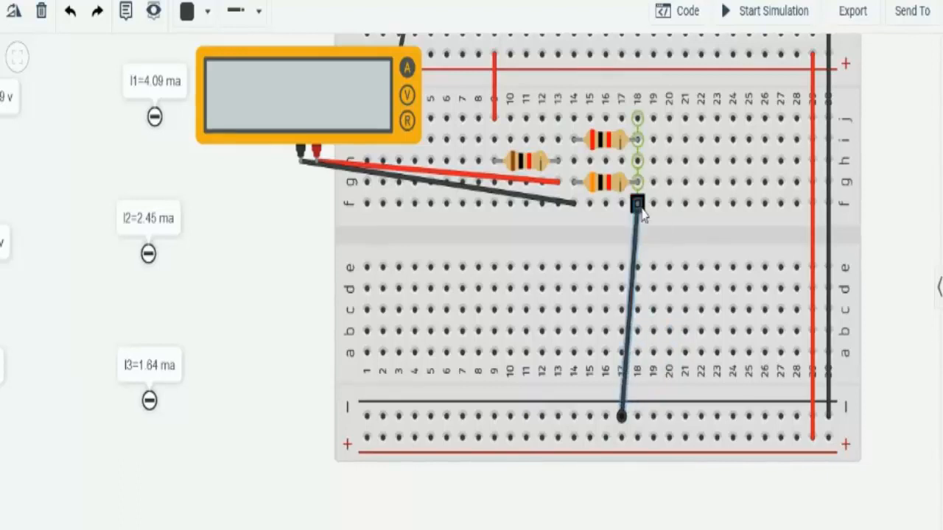
drag(575, 204, 590, 204)
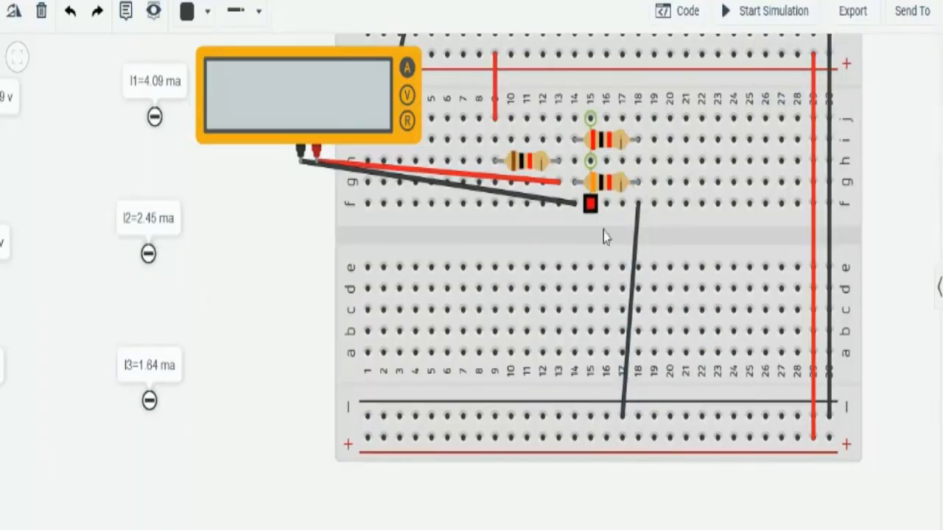
Run the simulation, compare the multimeter's total current with the I1 note, and stop it.
click(735, 18)
scroll(453, 346, down, 2)
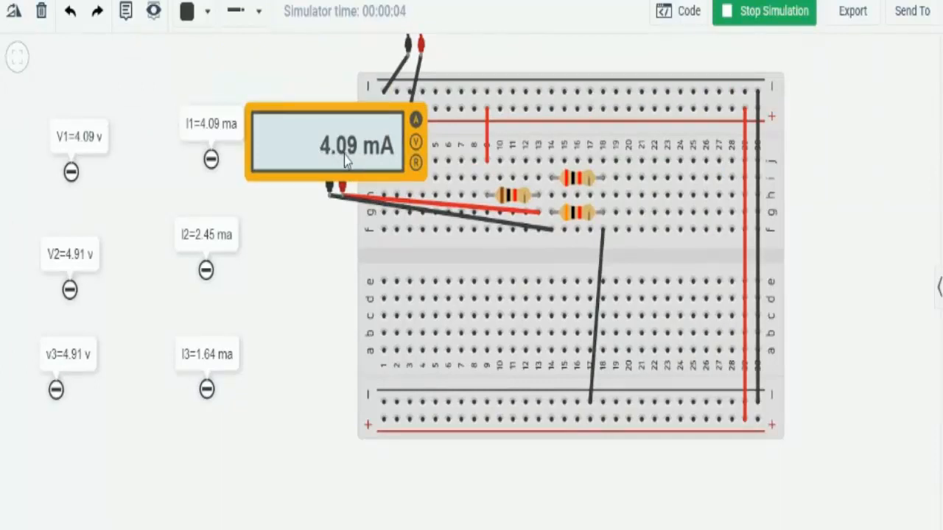
scroll(368, 168, up, 2)
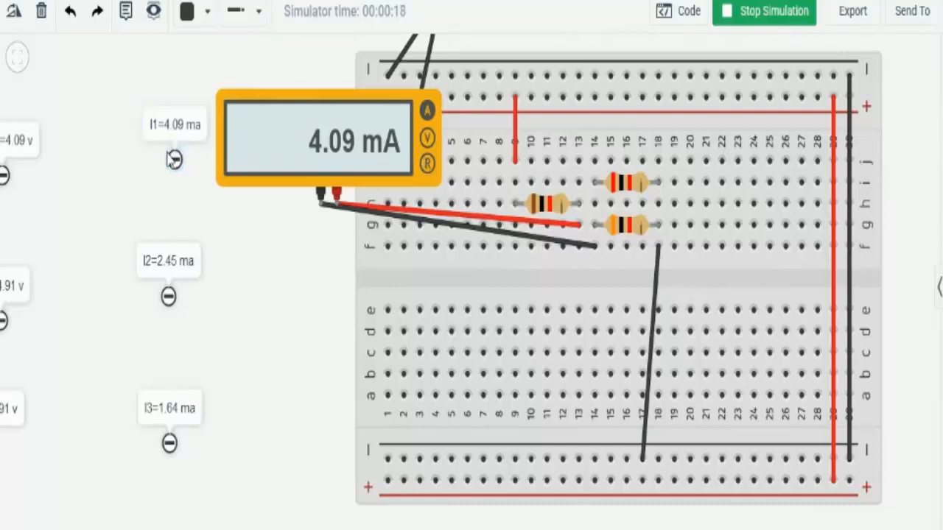
click(775, 15)
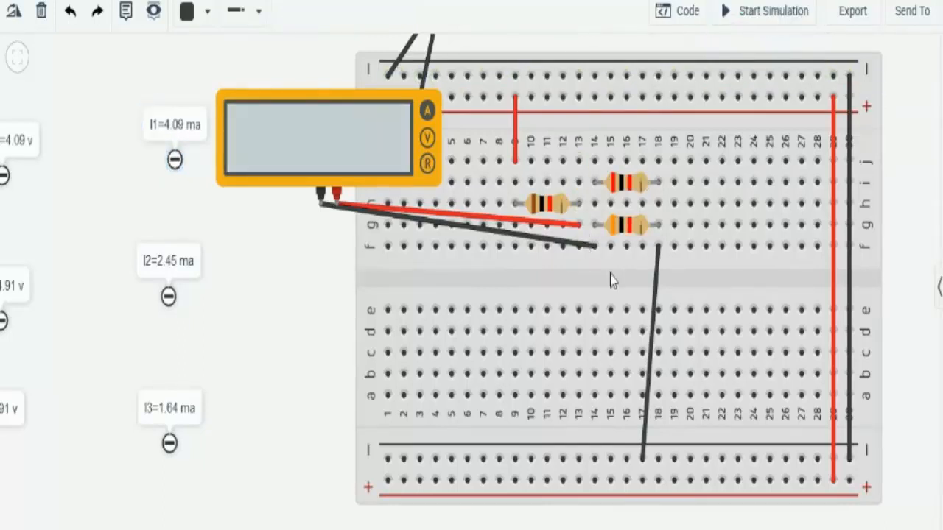
Shift the 2 kΩ resistor in row i to columns 15 to 19 and the resistor in row h to columns 10 to 14.
drag(594, 226, 578, 227)
click(630, 186)
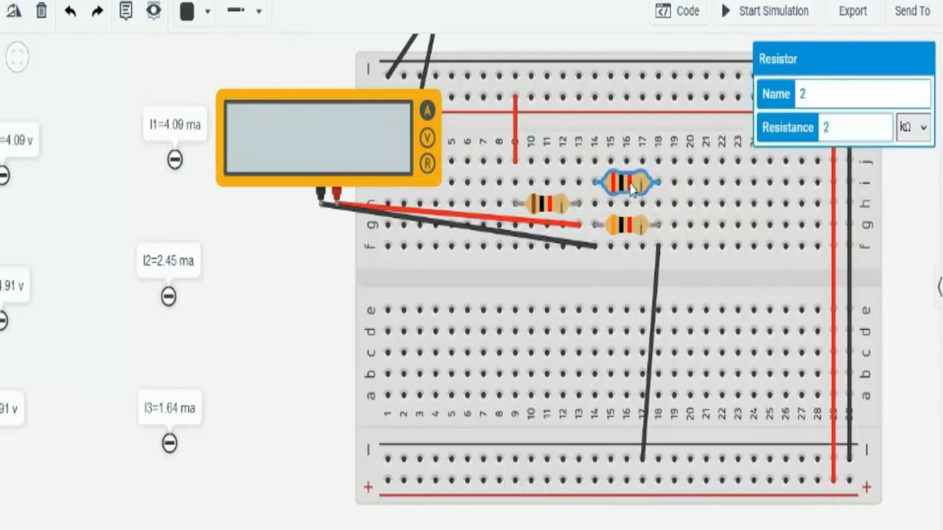
drag(630, 186, 646, 185)
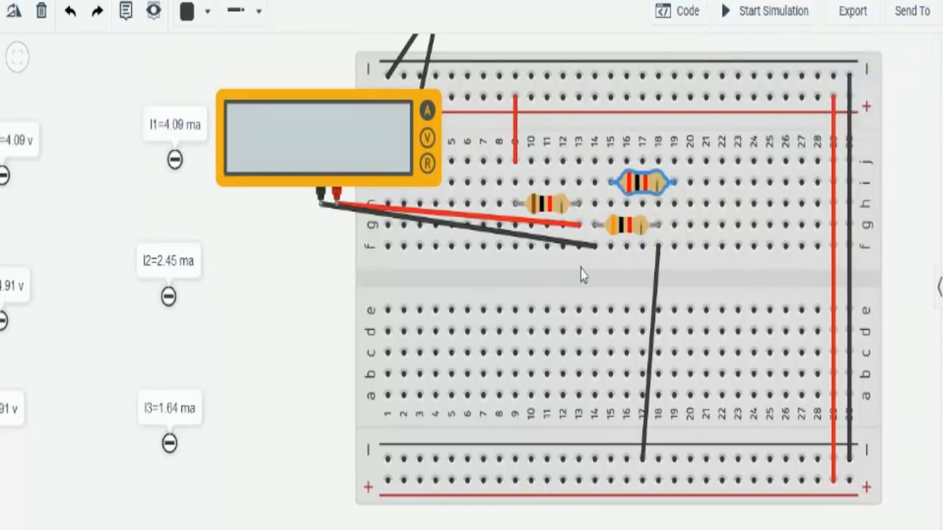
click(549, 209)
drag(549, 208, 564, 206)
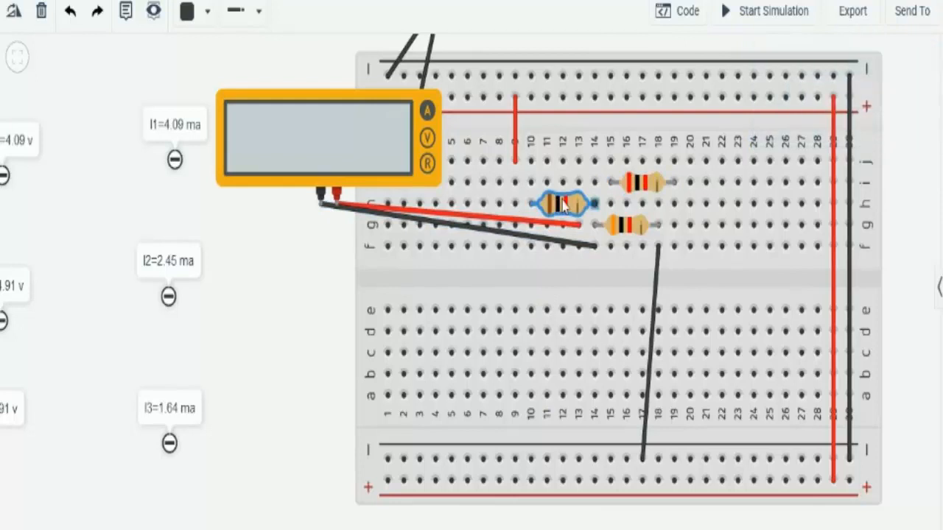
Reconnect the red positive-rail jumper to hole j10, and add a short jumper wire between j15 and j14.
click(516, 151)
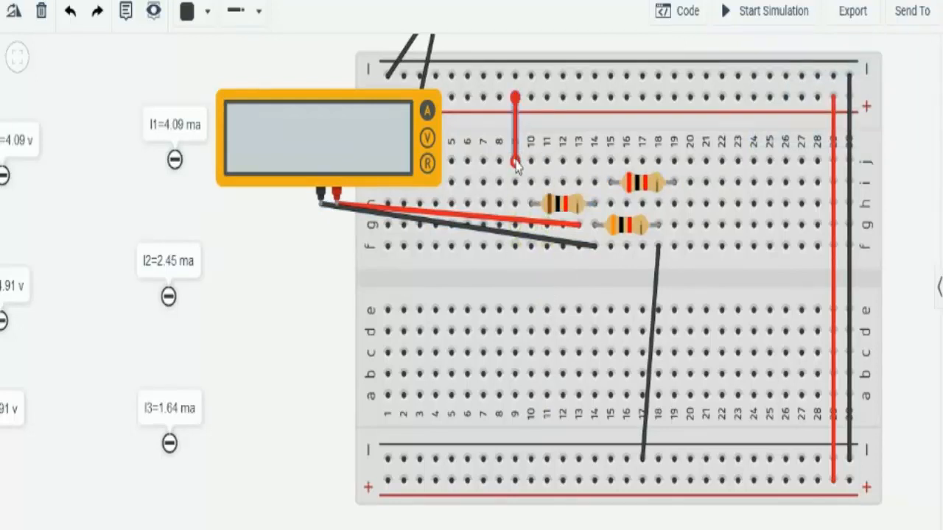
drag(515, 161, 546, 161)
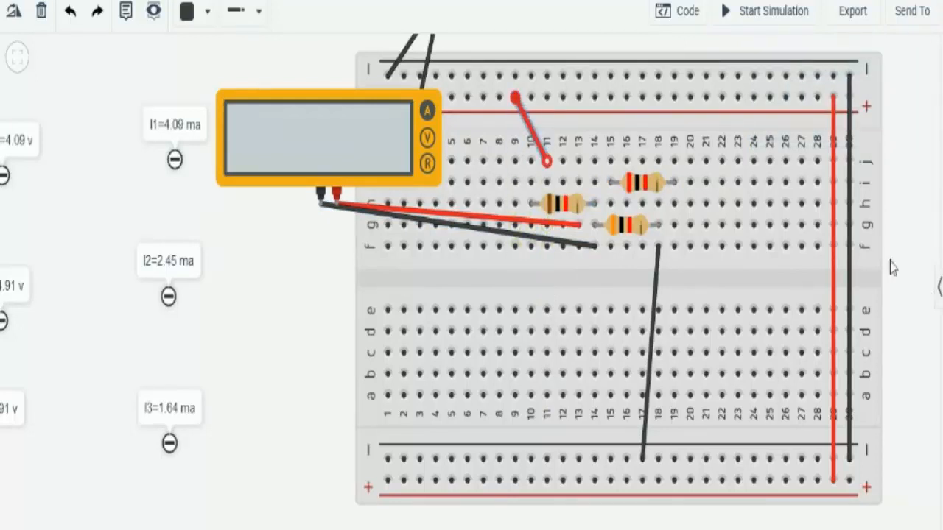
click(548, 161)
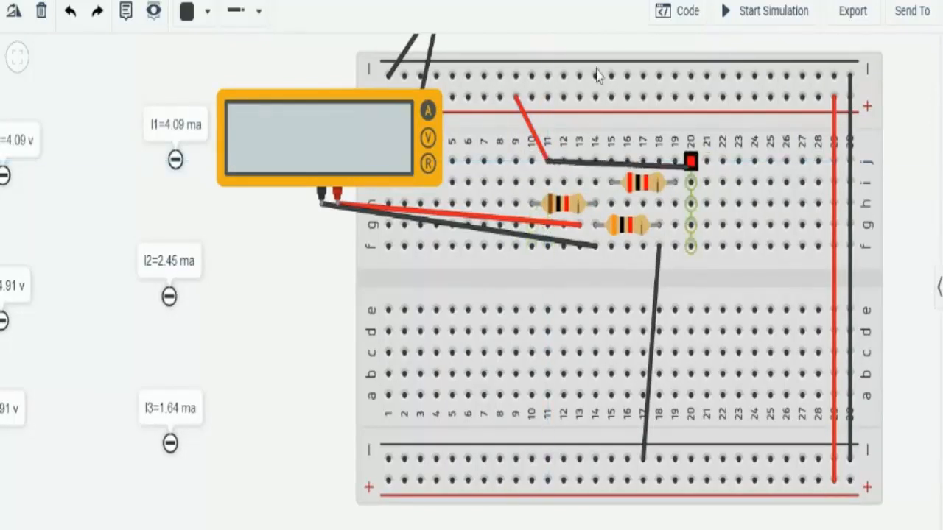
key(Escape)
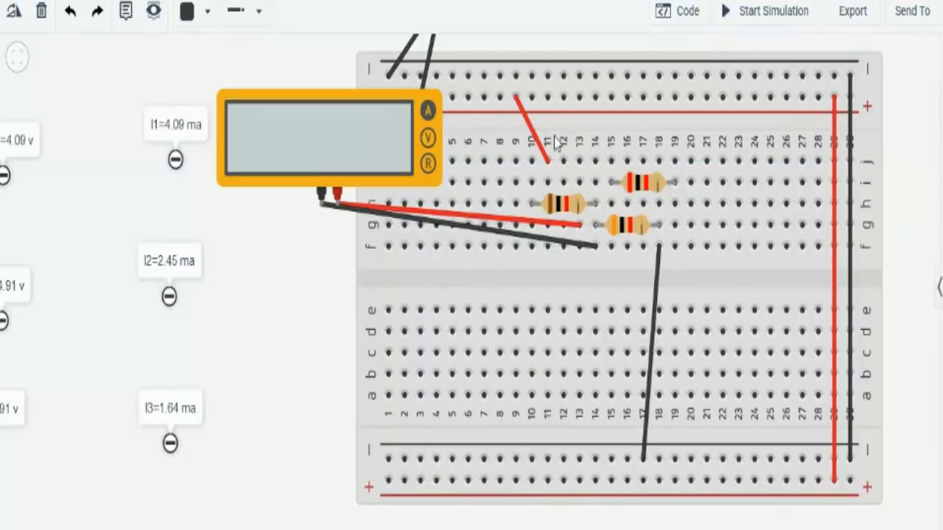
click(546, 160)
drag(544, 165, 532, 163)
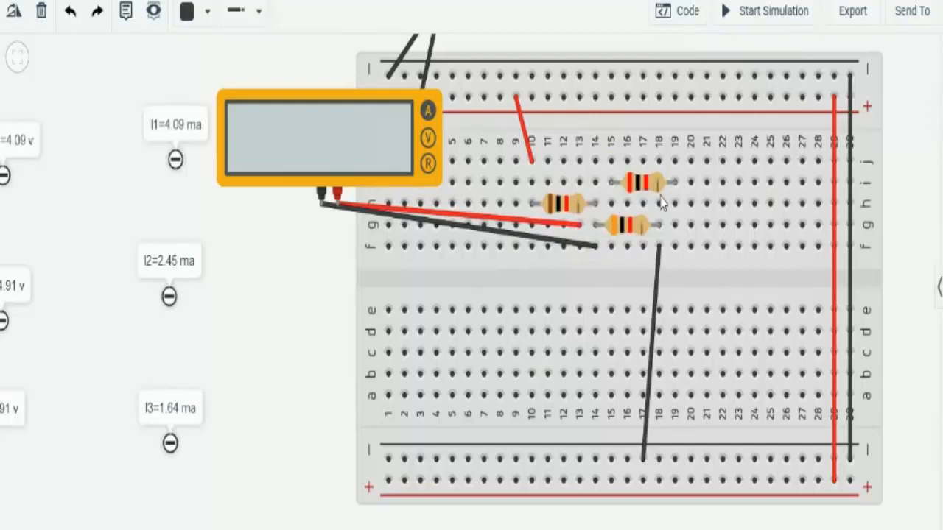
click(610, 160)
click(595, 161)
Move the multimeter to the free space above the breadboard, beside the battery.
drag(385, 145, 683, 89)
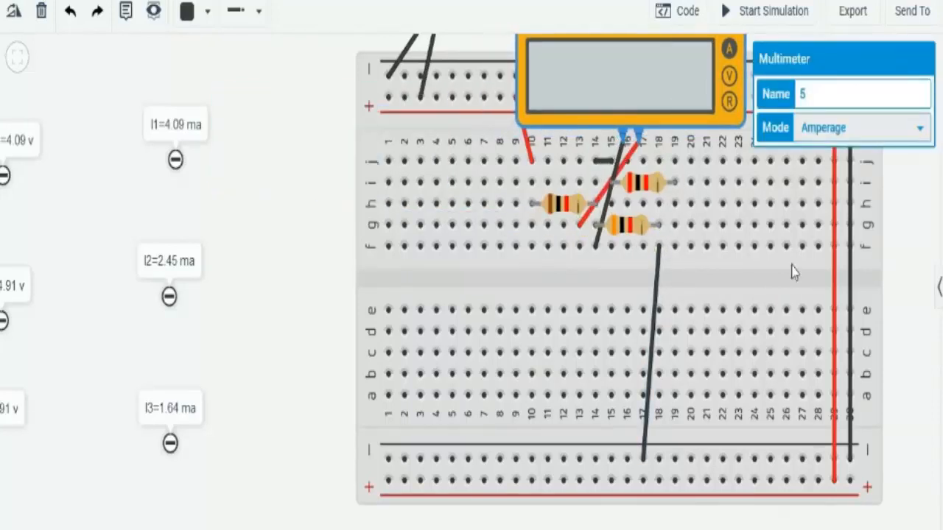
scroll(847, 271, down, 2)
drag(889, 271, 748, 380)
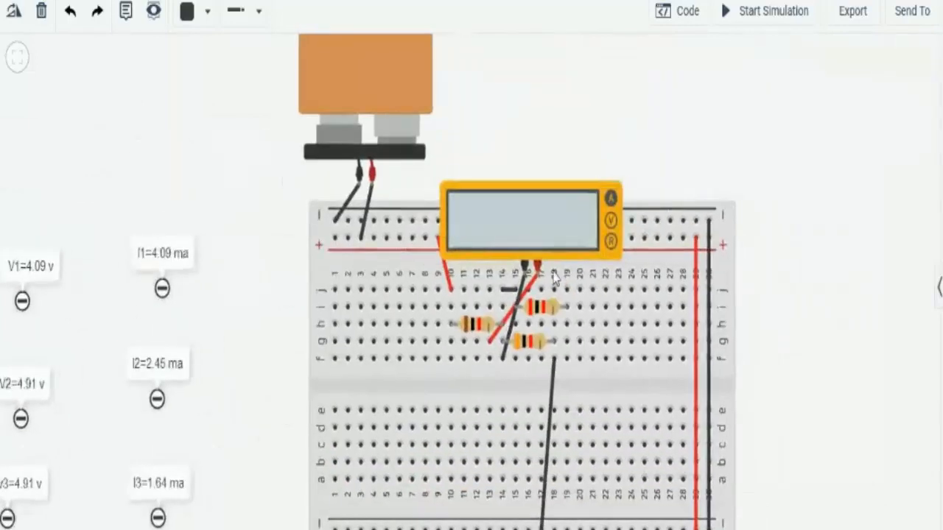
drag(540, 233, 629, 135)
click(787, 251)
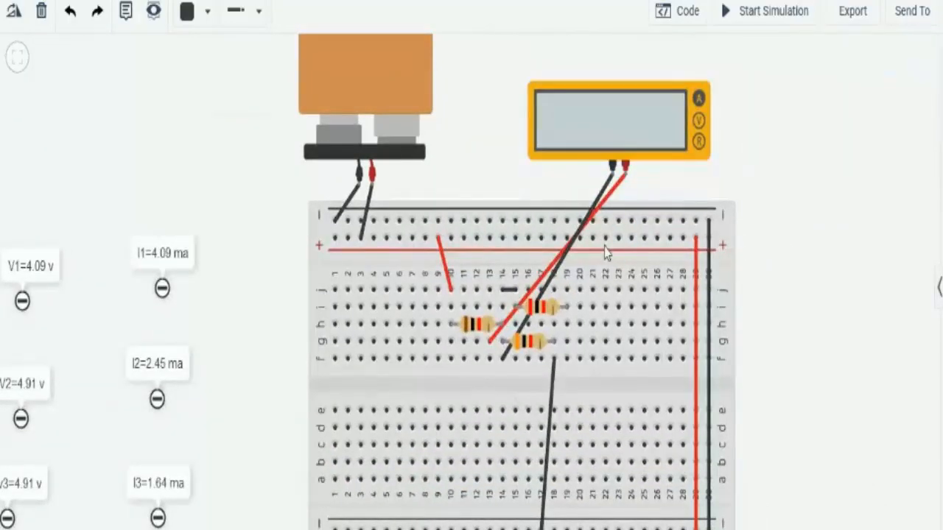
Reconnect the multimeter's red lead to hole i19 and its black lead to the upper negative rail at column 18.
scroll(509, 369, up, 2)
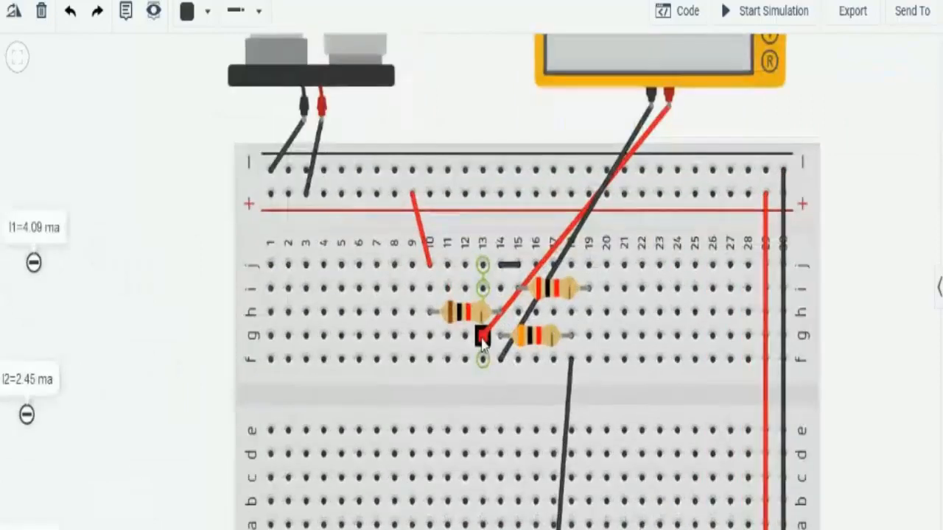
click(483, 336)
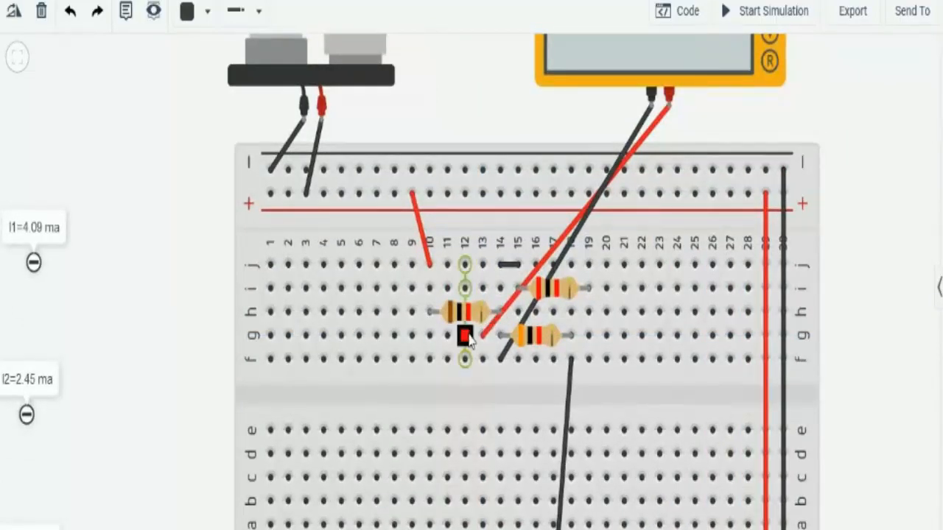
click(486, 335)
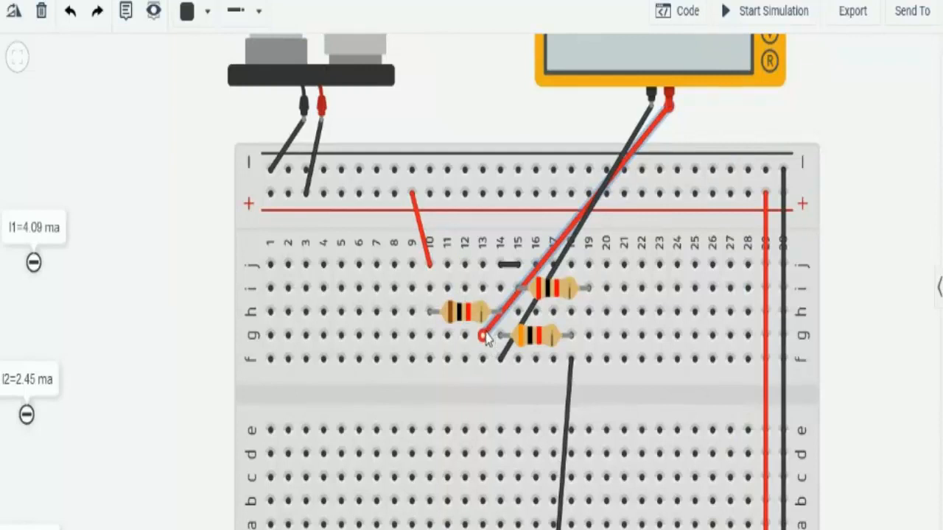
drag(485, 339, 595, 291)
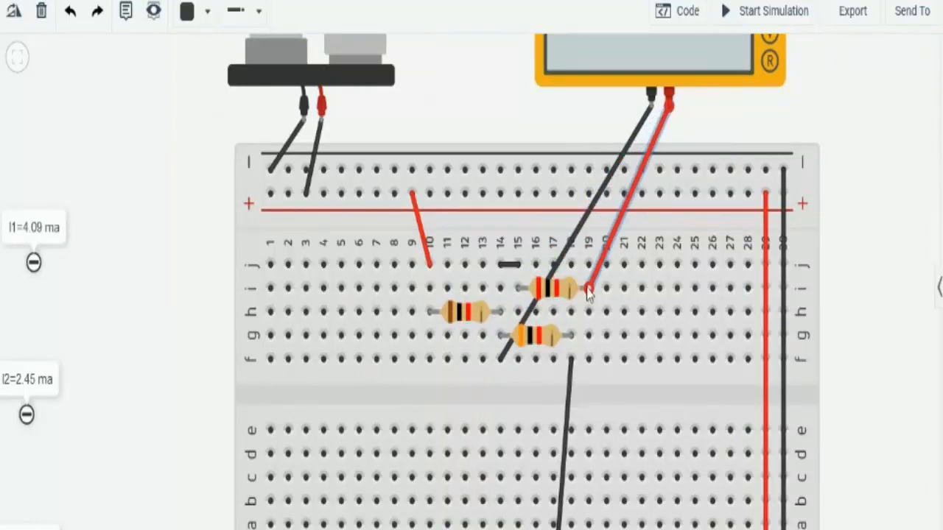
click(847, 264)
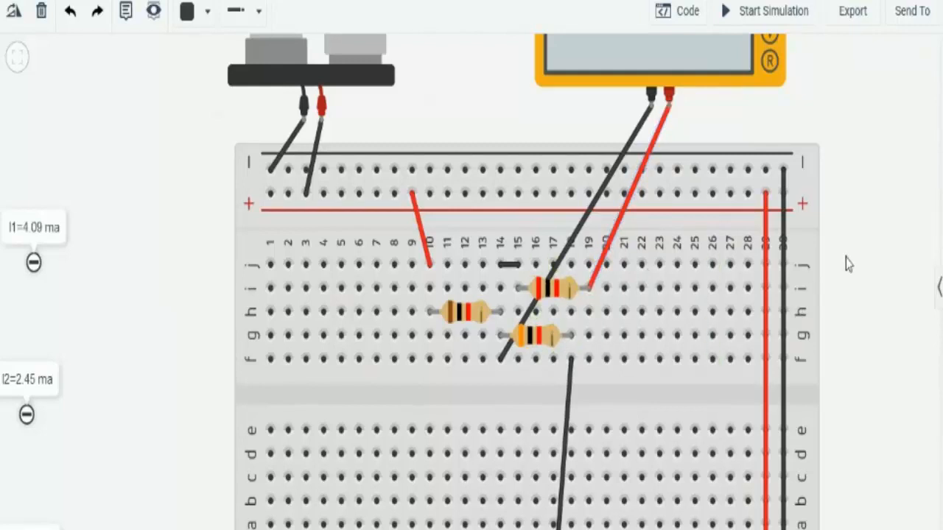
click(502, 363)
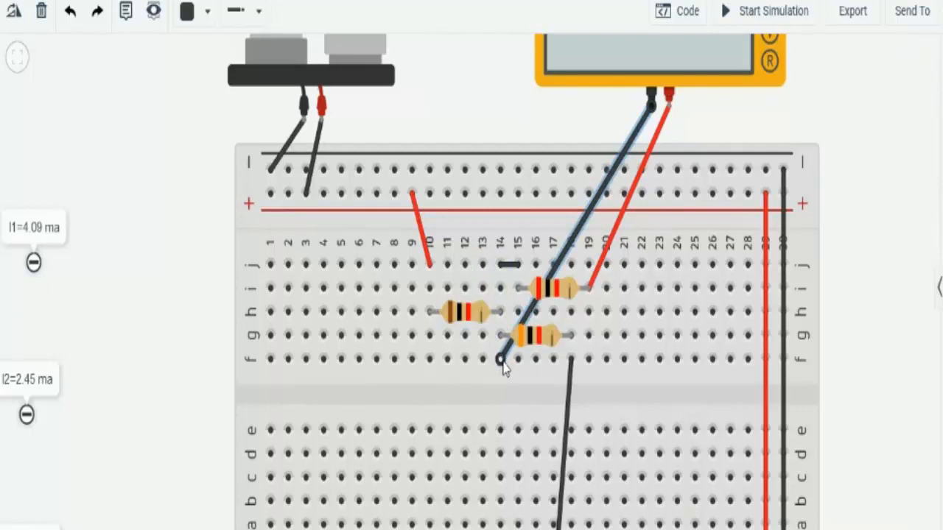
drag(501, 361, 574, 174)
click(899, 268)
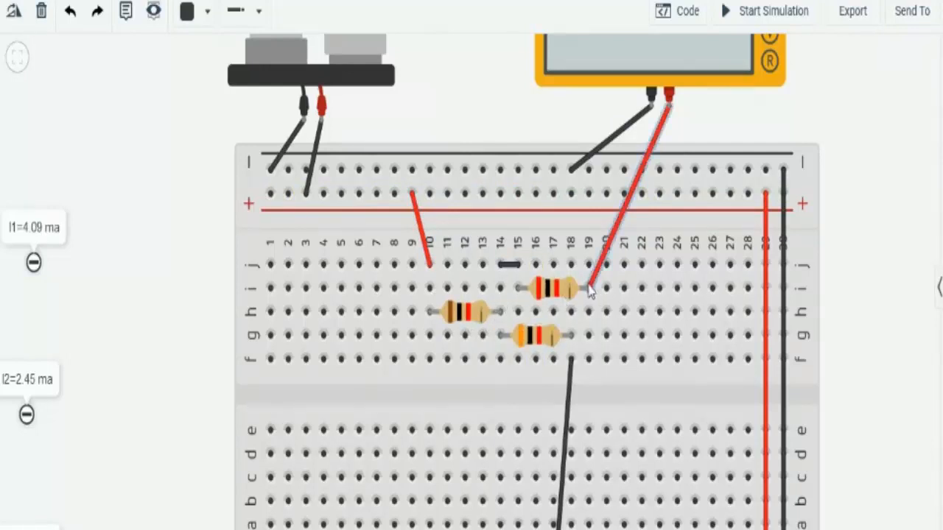
Run the simulation, compare the 2 kΩ resistor's branch current with the I2 note, and stop it.
scroll(615, 193, down, 2)
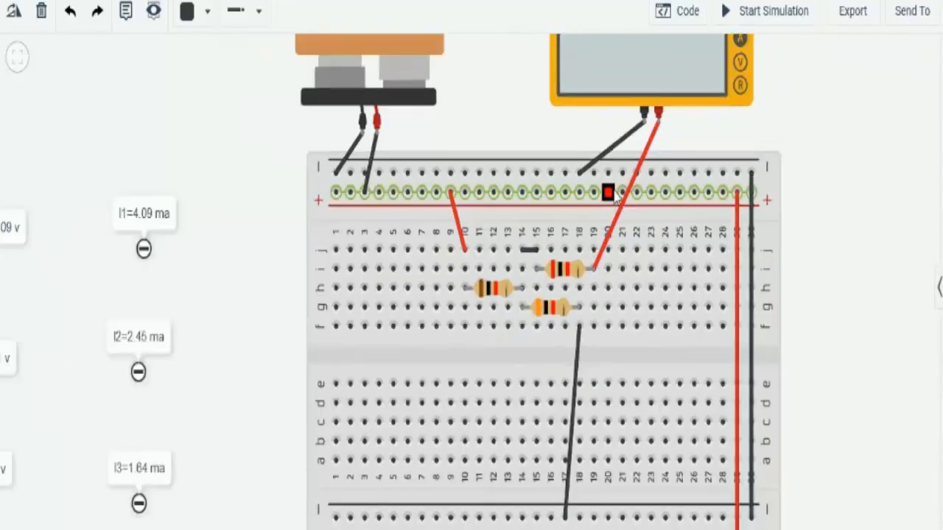
scroll(581, 295, up, 1)
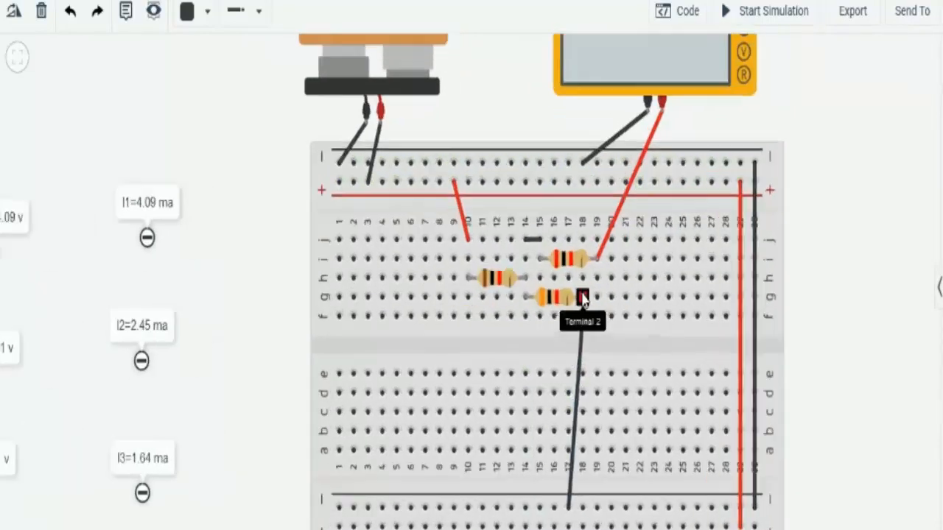
scroll(579, 295, down, 3)
click(772, 13)
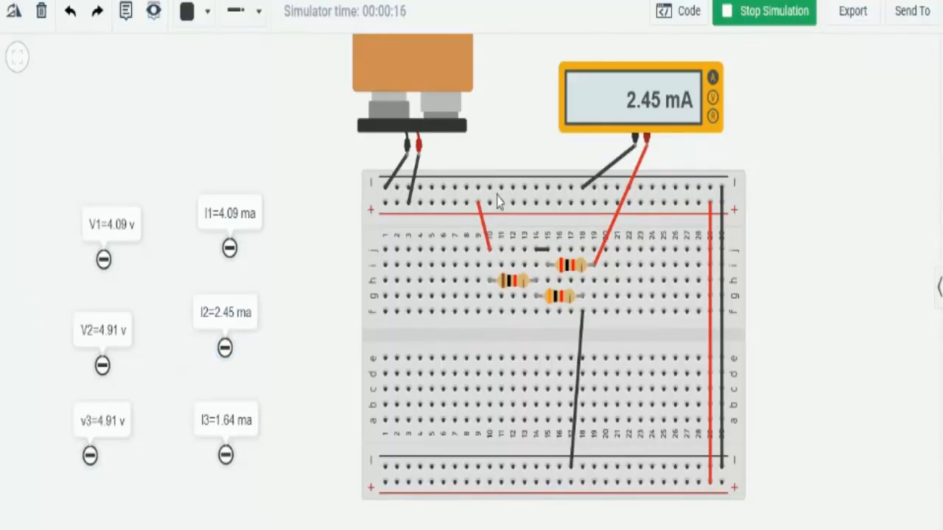
click(755, 12)
scroll(605, 317, up, 1)
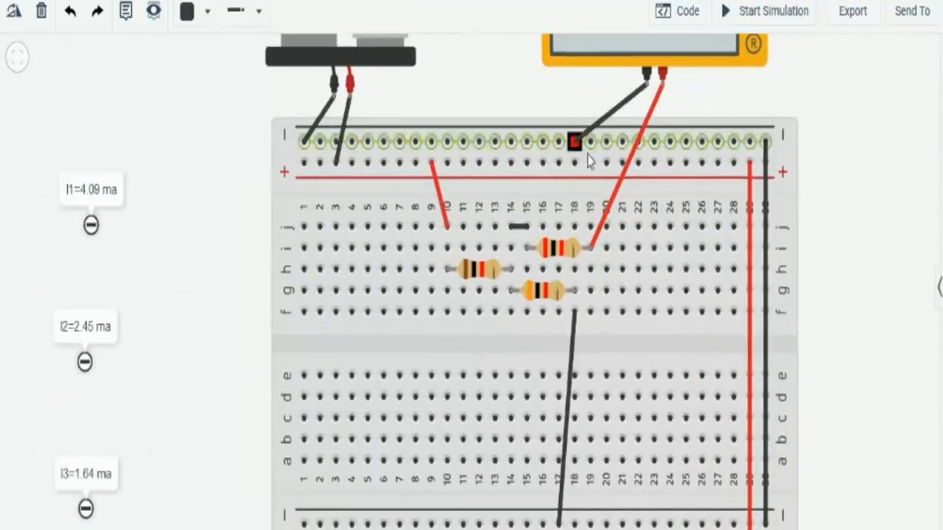
Move the upper end of the lower negative-rail jumper from hole f18 to hole c21.
click(573, 331)
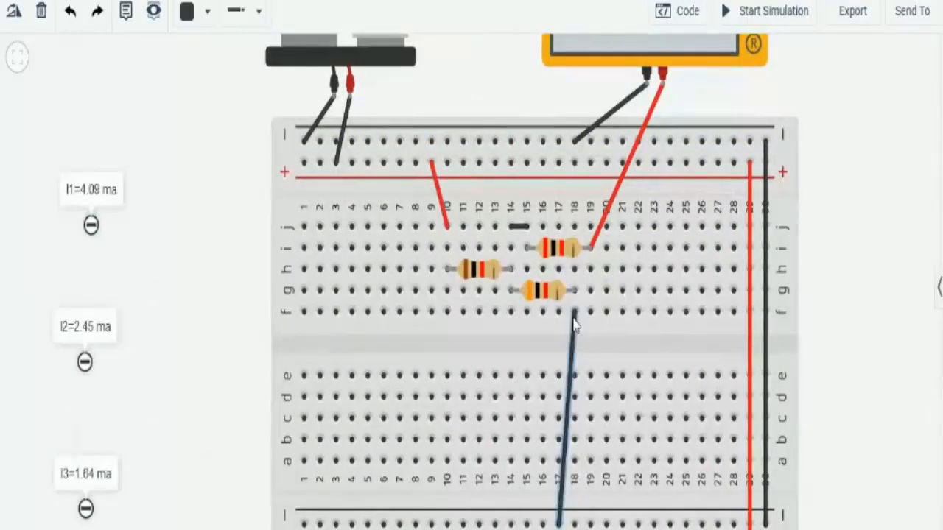
drag(574, 315, 623, 417)
click(825, 361)
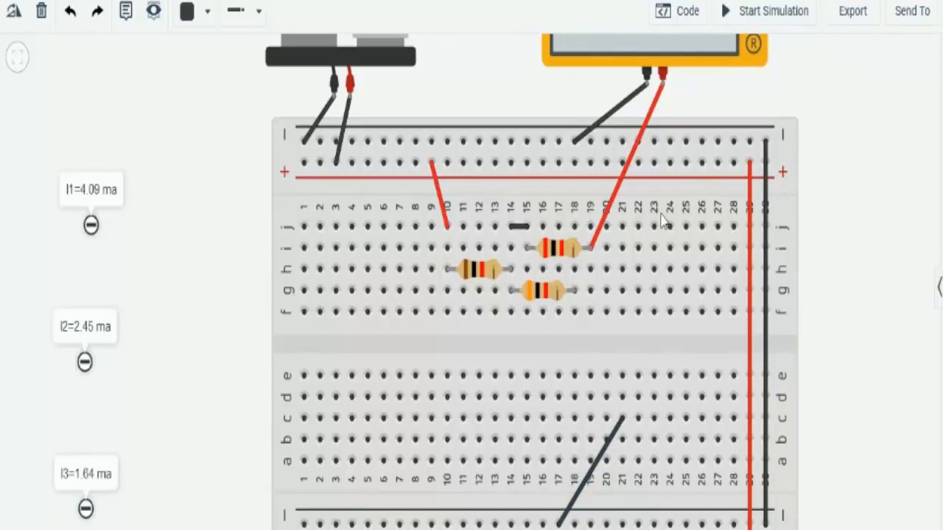
Reconnect the multimeter's black lead to hole f18 and its red lead to hole d21.
click(576, 142)
drag(576, 142, 575, 313)
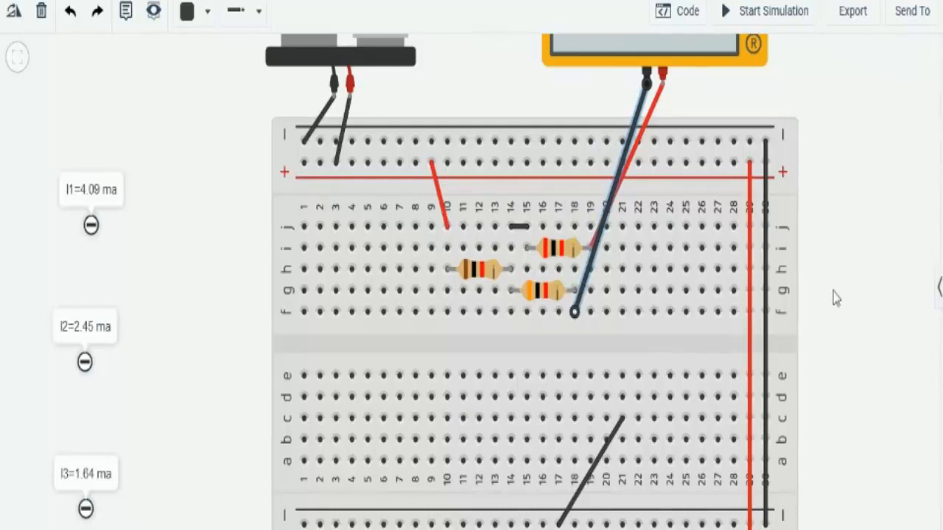
mouse_move(592, 245)
mouse_down()
mouse_move(604, 223)
mouse_move(598, 249)
mouse_move(589, 251)
mouse_move(623, 290)
mouse_move(623, 396)
mouse_up()
click(870, 353)
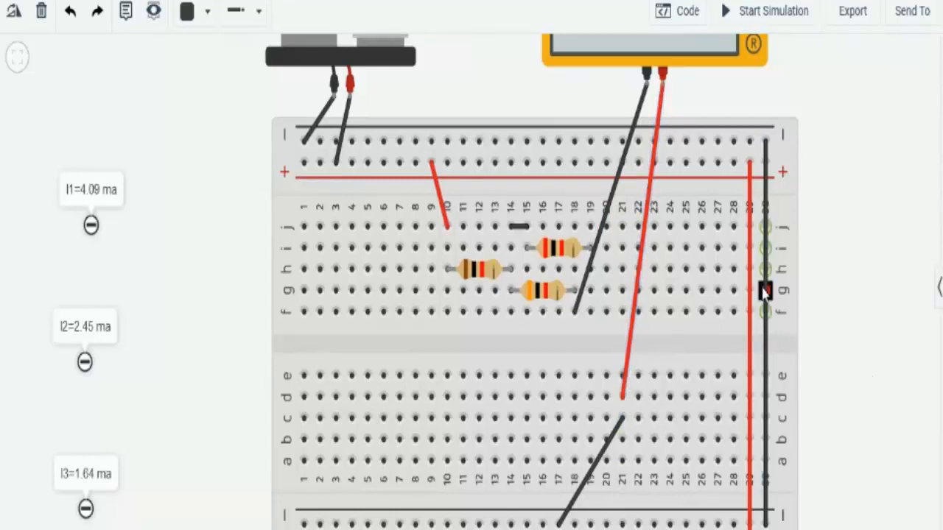
Add a black jumper wire from hole j19 to the upper negative rail at column 19.
click(590, 228)
click(591, 141)
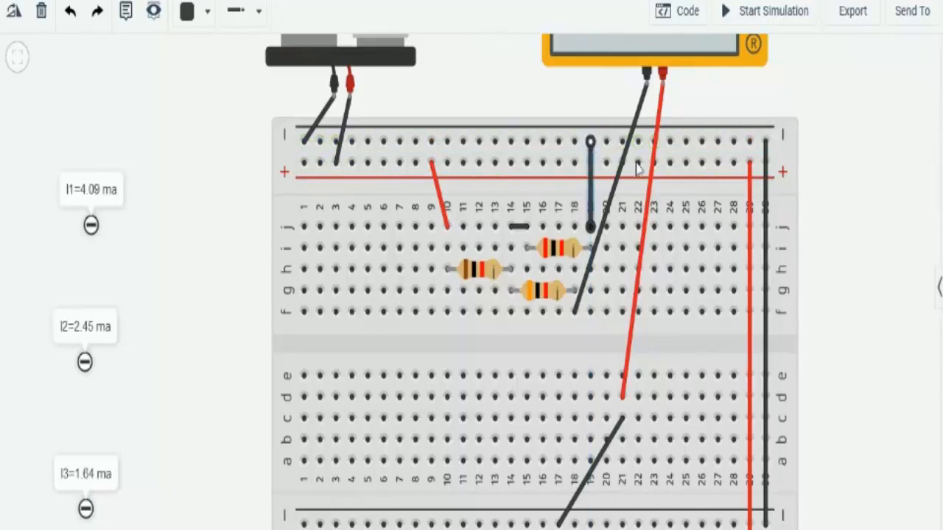
click(878, 246)
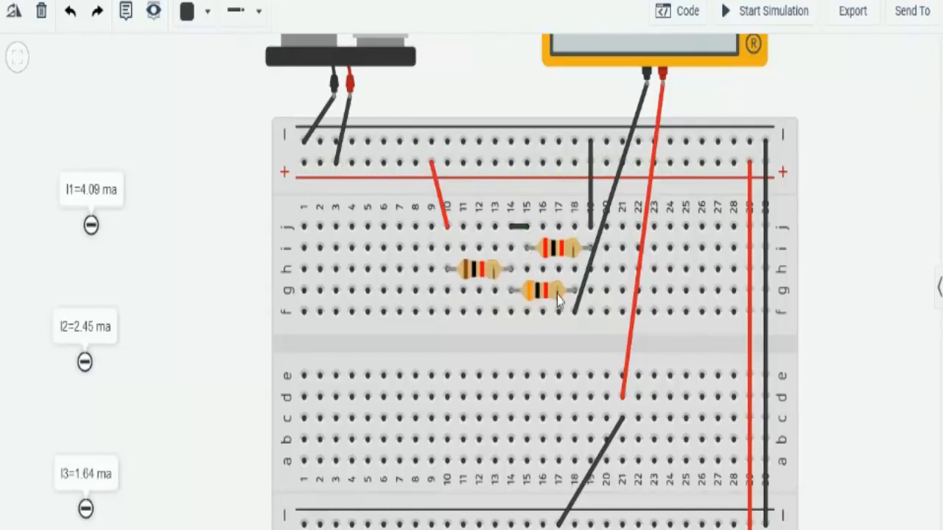
Run the simulation, read the 3 kΩ resistor's branch current on the multimeter, and stop it.
scroll(586, 245, down, 1)
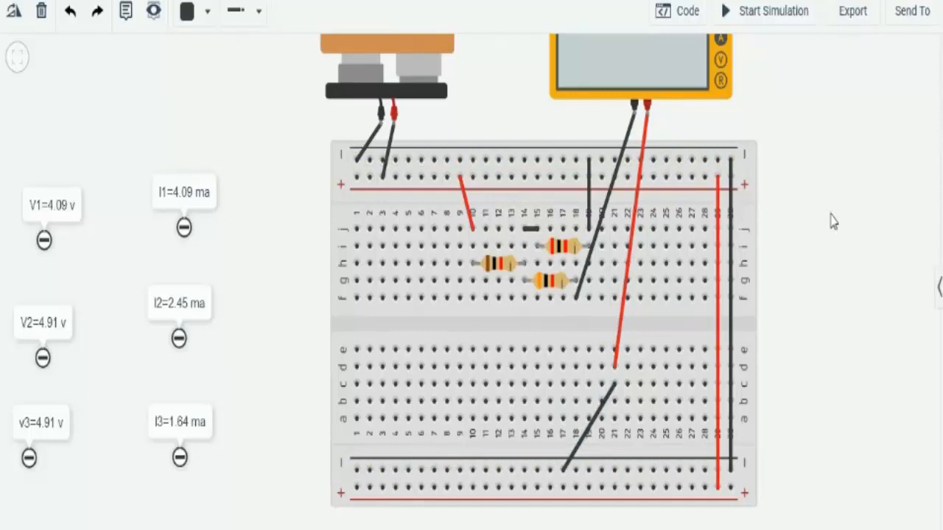
click(771, 20)
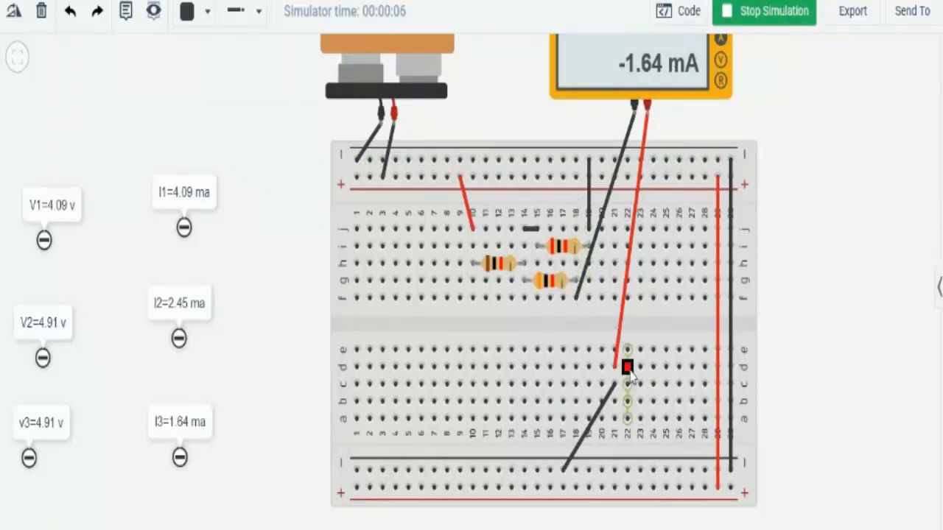
click(772, 13)
Swap the multimeter leads so the black one sits in hole d21 and the red one in f18.
scroll(568, 312, up, 1)
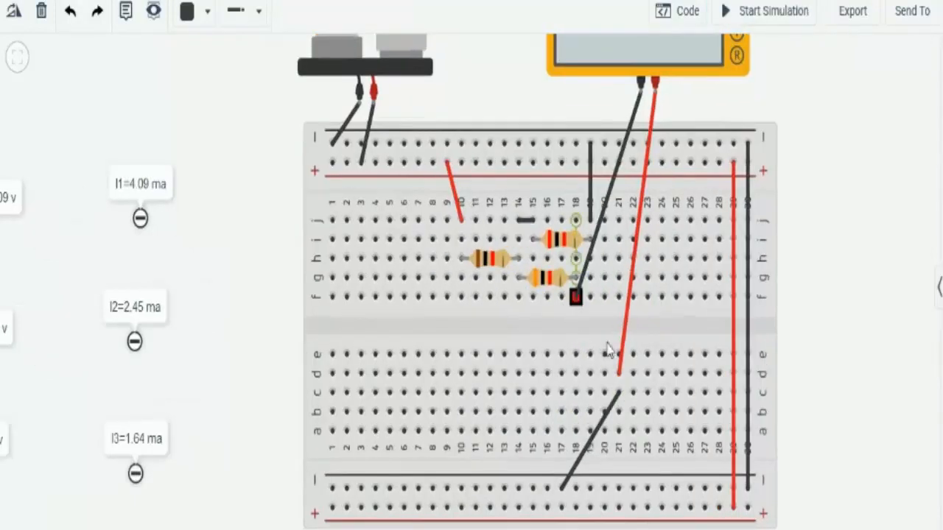
mouse_move(618, 373)
mouse_down()
mouse_move(590, 297)
mouse_move(584, 305)
mouse_move(620, 378)
mouse_up()
click(575, 297)
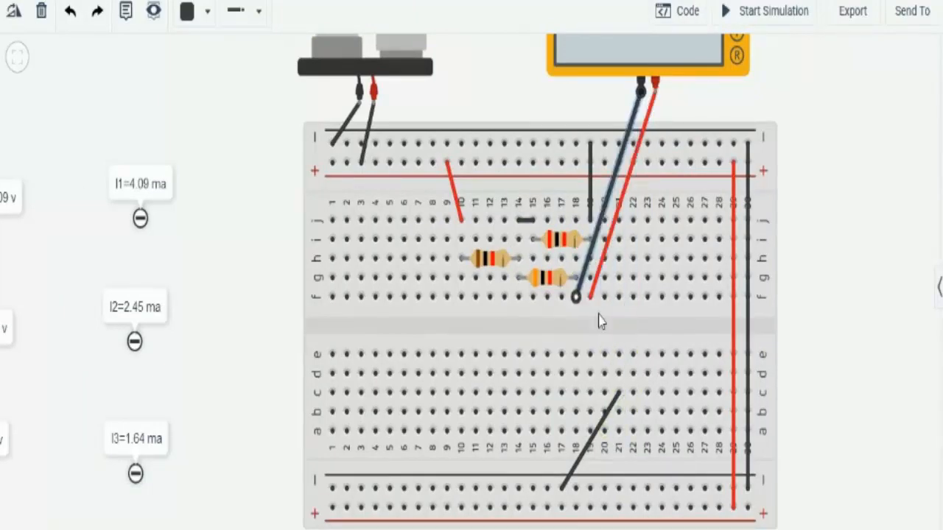
drag(576, 298, 619, 374)
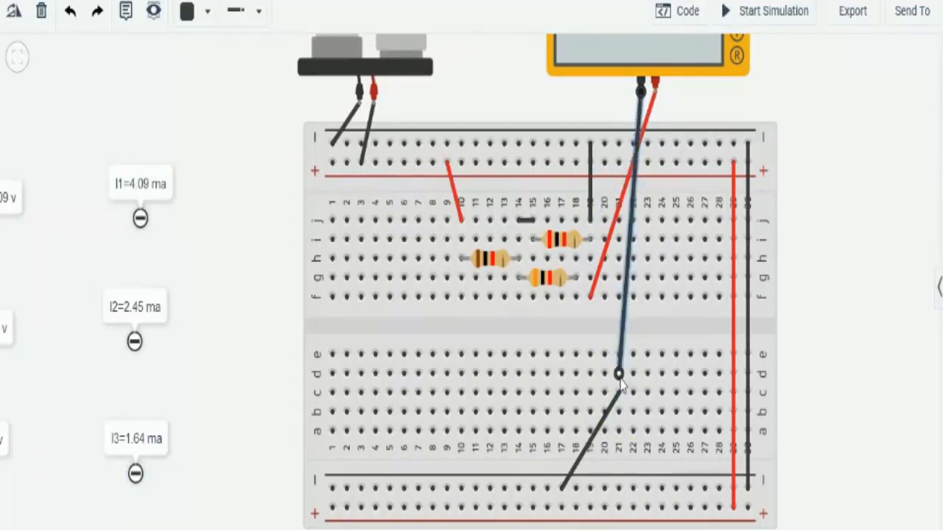
click(827, 324)
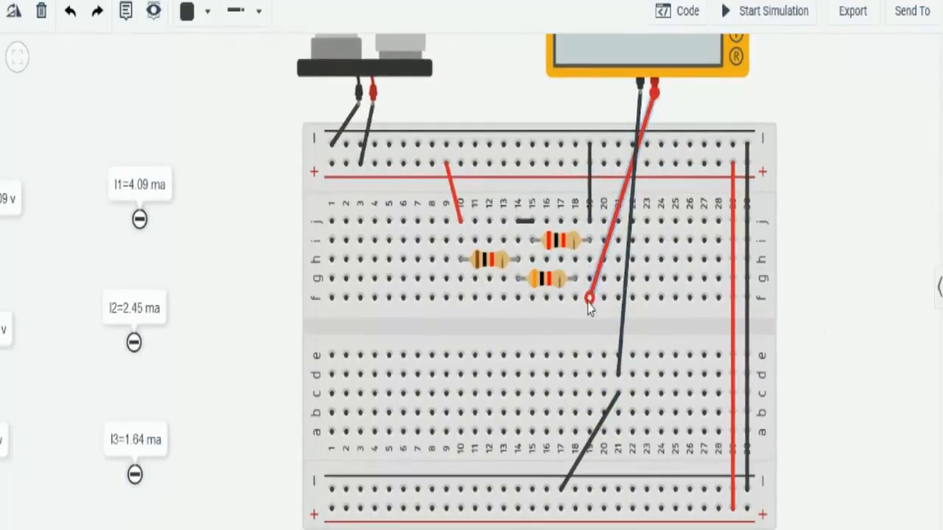
drag(589, 308, 575, 300)
click(831, 277)
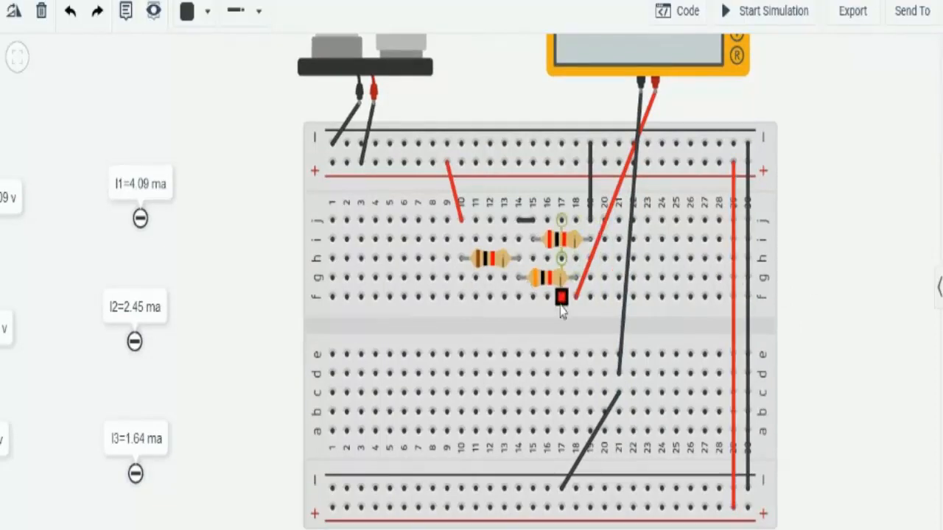
Run the simulation and compare the 3 kΩ resistor's branch current with the I3 note.
click(741, 11)
scroll(758, 272, down, 1)
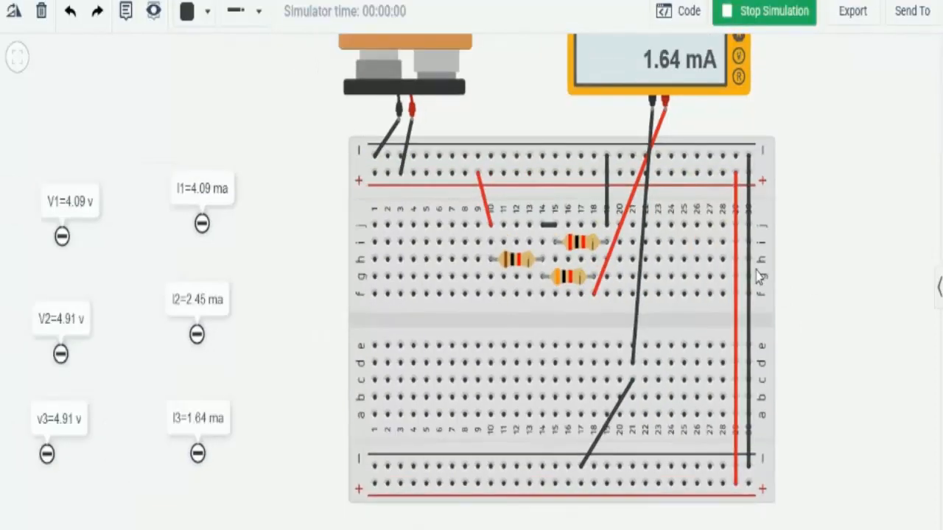
scroll(800, 221, down, 1)
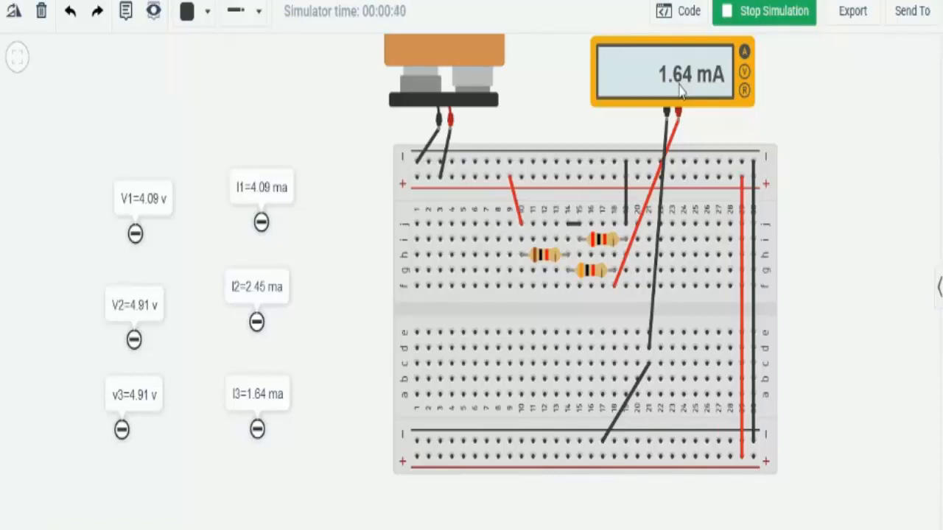
Review the noted voltages and currents V1 to V3 and I1 to I3 against the whole circuit, and stop the simulation.
scroll(441, 140, down, 2)
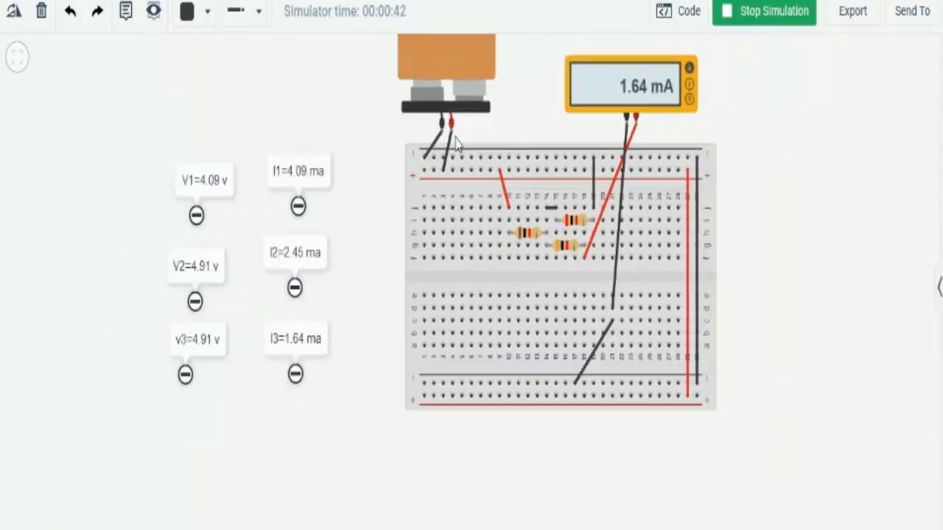
scroll(556, 217, down, 1)
scroll(556, 217, up, 1)
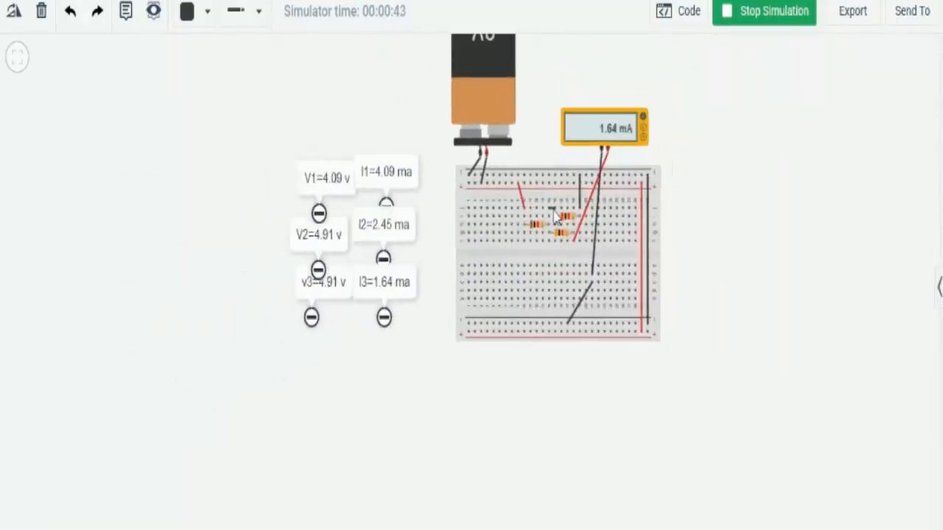
scroll(556, 217, up, 2)
scroll(557, 217, down, 1)
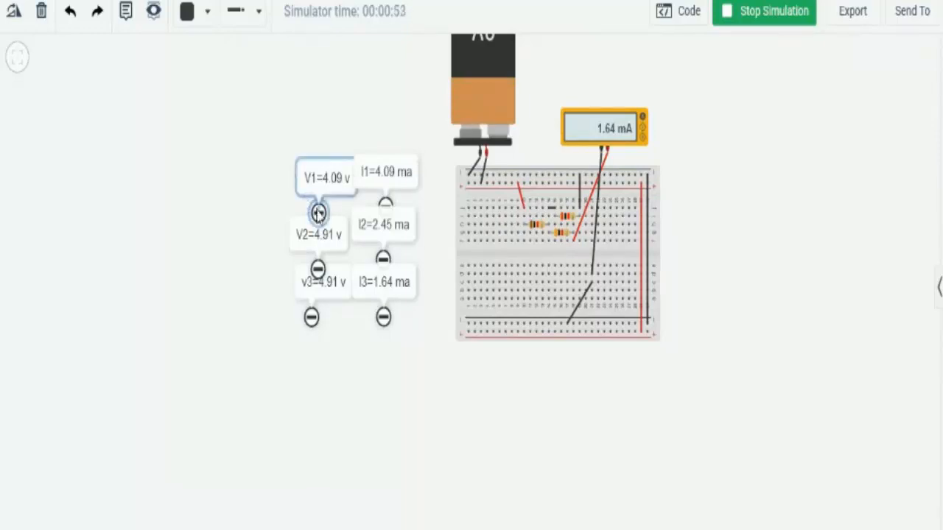
click(318, 214)
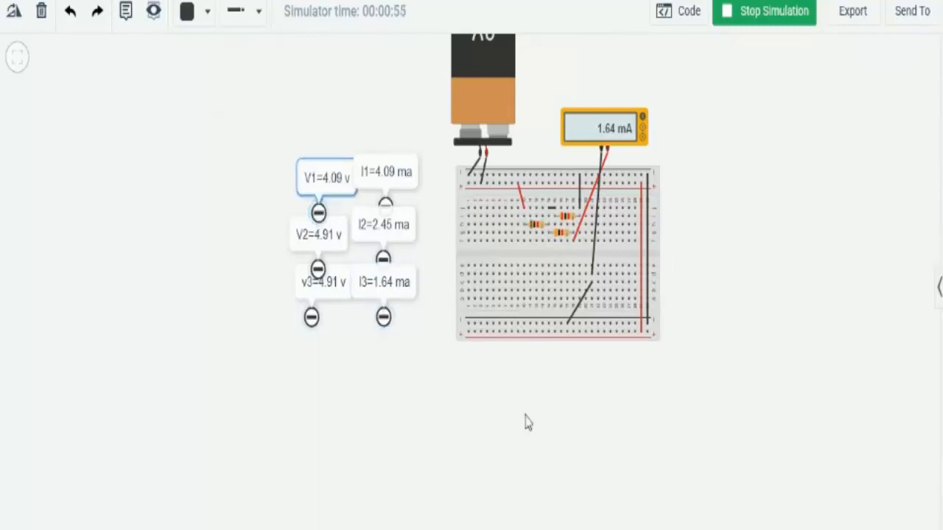
scroll(417, 365, up, 3)
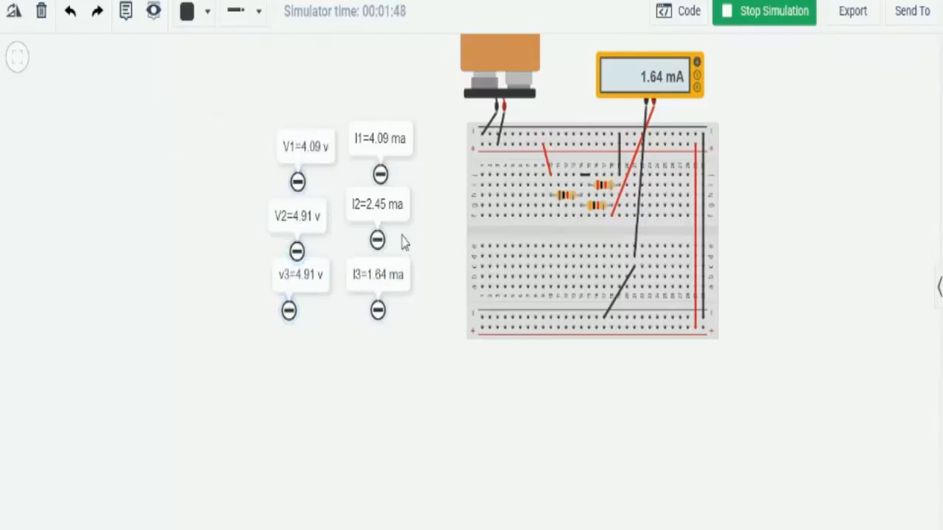
scroll(647, 230, up, 2)
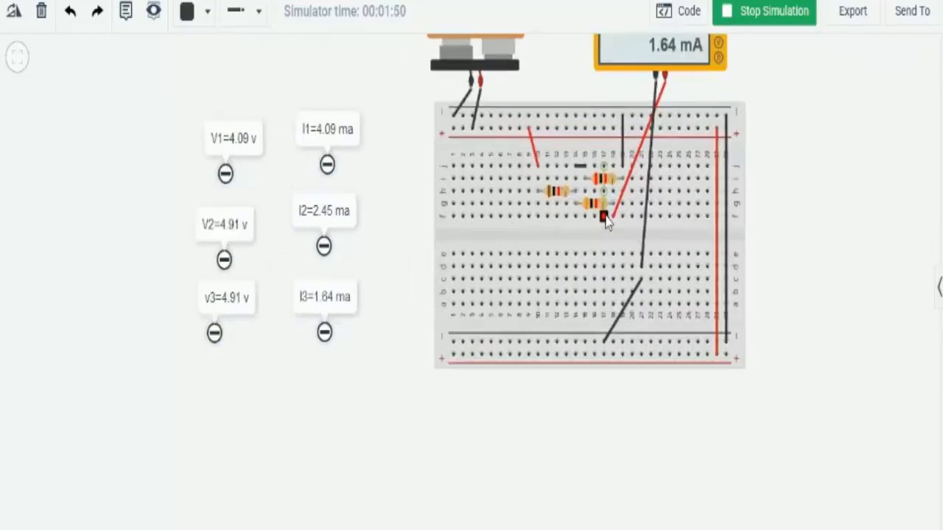
scroll(641, 213, down, 3)
click(766, 11)
Shift the 2 kΩ resistor one column to span i14 to i18, and delete the short jumper between j14 and j15.
scroll(630, 193, up, 1)
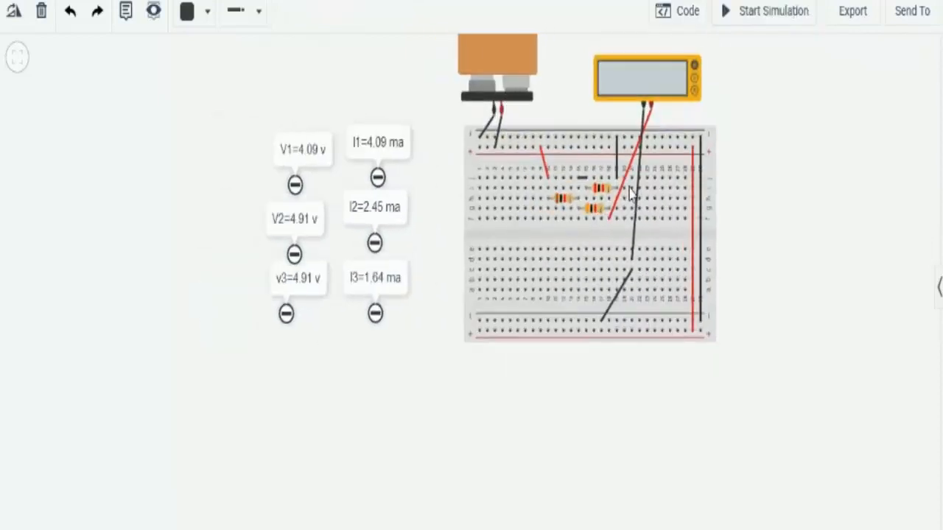
scroll(629, 193, up, 1)
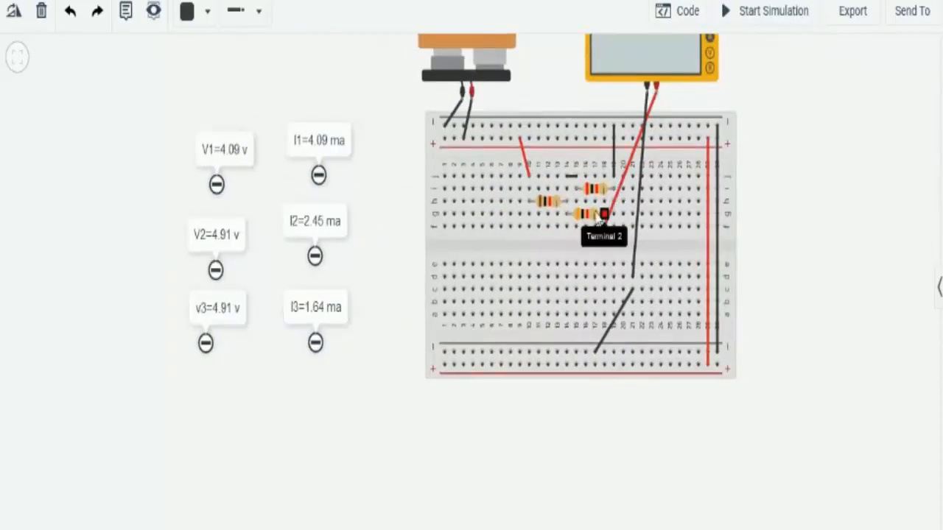
scroll(572, 258, up, 1)
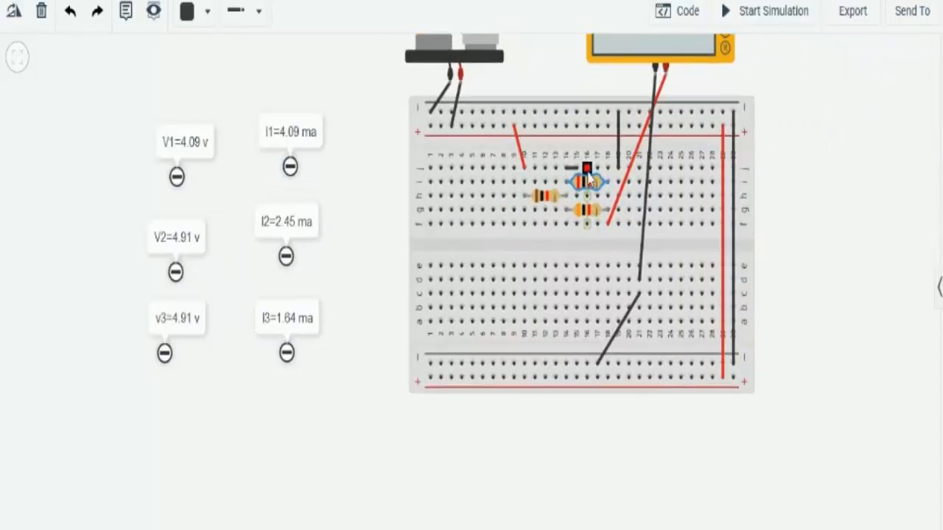
drag(582, 176, 571, 174)
click(572, 172)
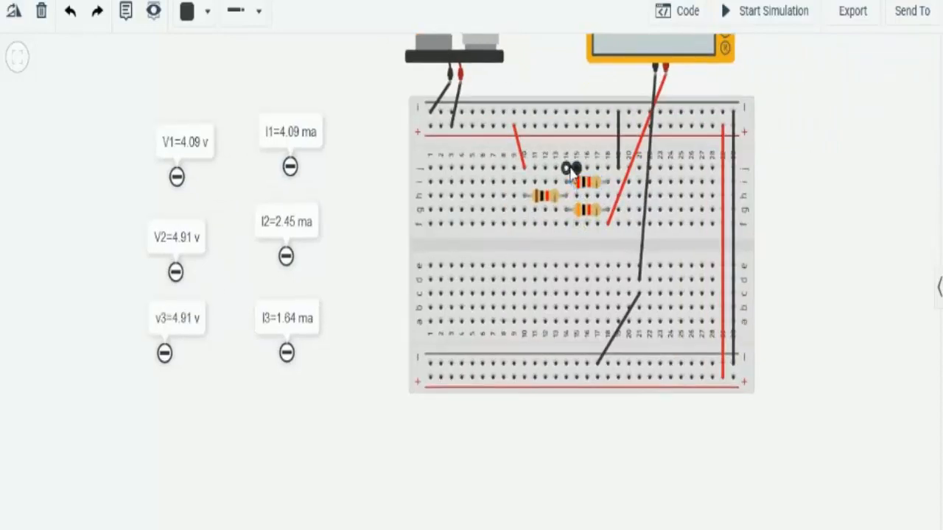
click(38, 17)
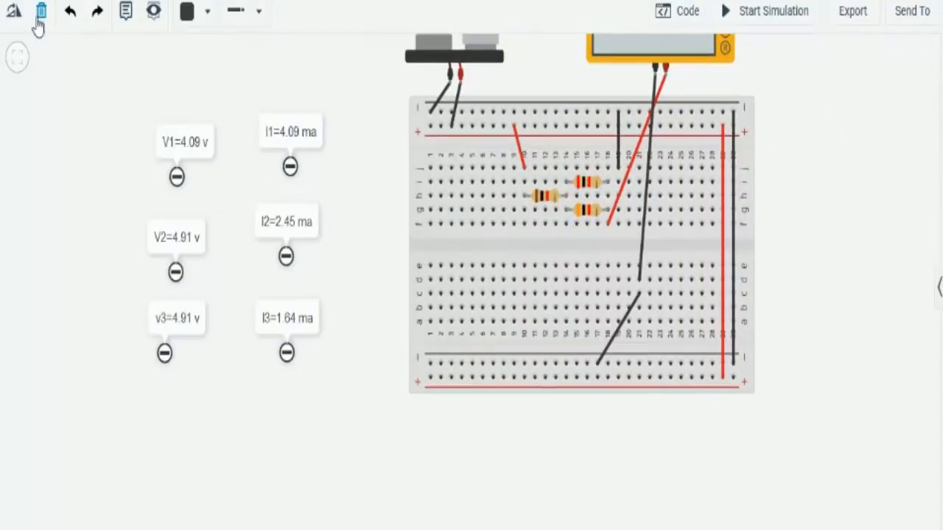
Reconnect the lower negative-rail jumper's free end from hole c21 to hole f18.
click(631, 306)
drag(638, 292, 608, 225)
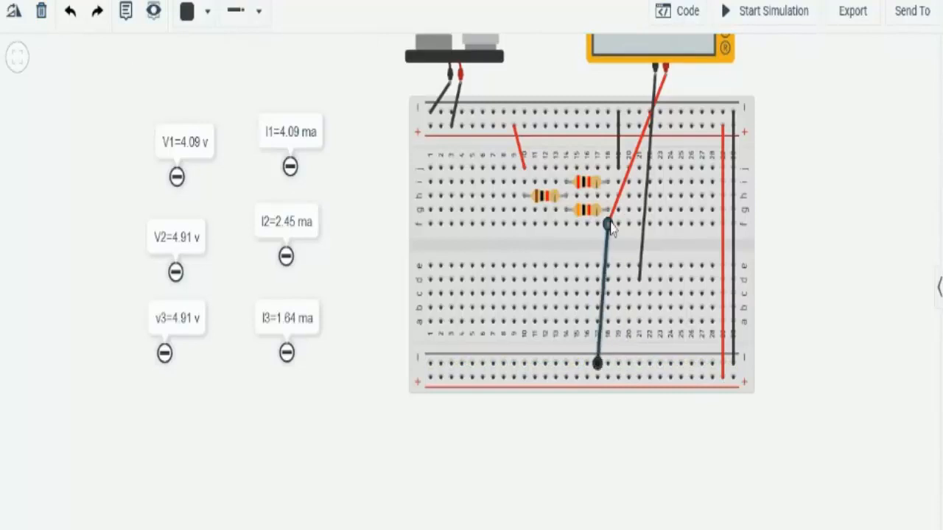
click(607, 225)
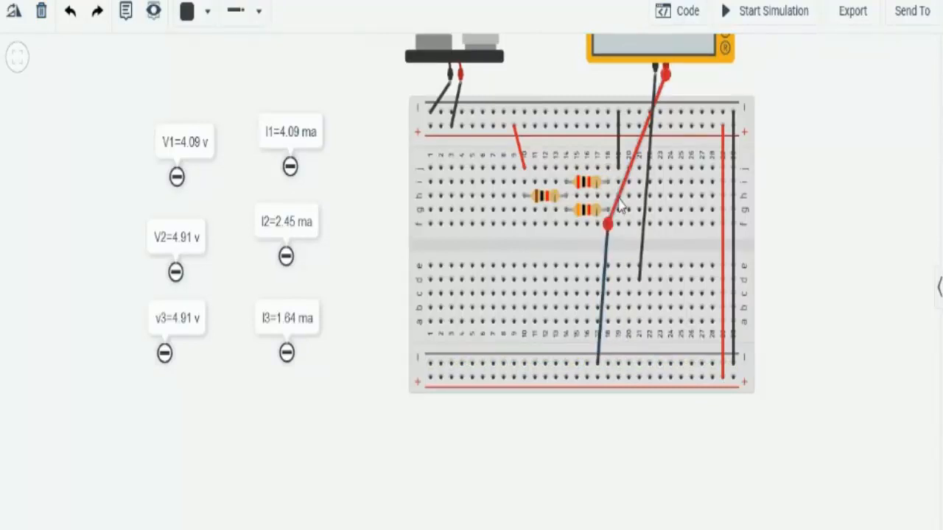
drag(743, 171, 609, 221)
click(669, 182)
key(Escape)
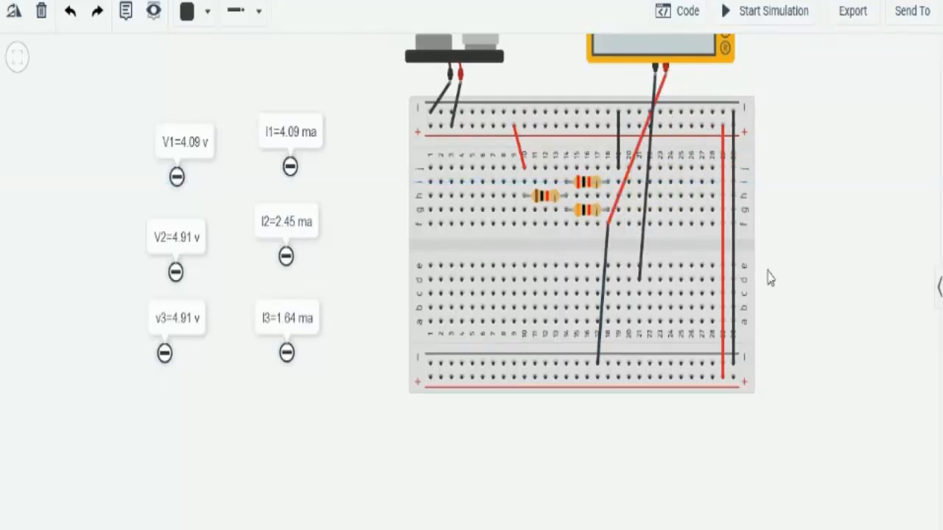
Delete the black jumper wire between hole j19 and the upper negative rail.
scroll(769, 275, up, 3)
click(562, 118)
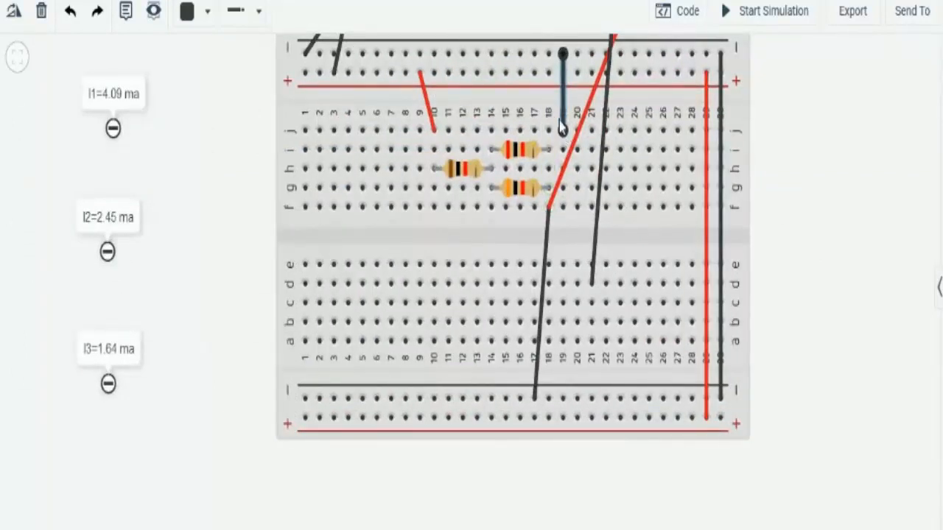
click(42, 11)
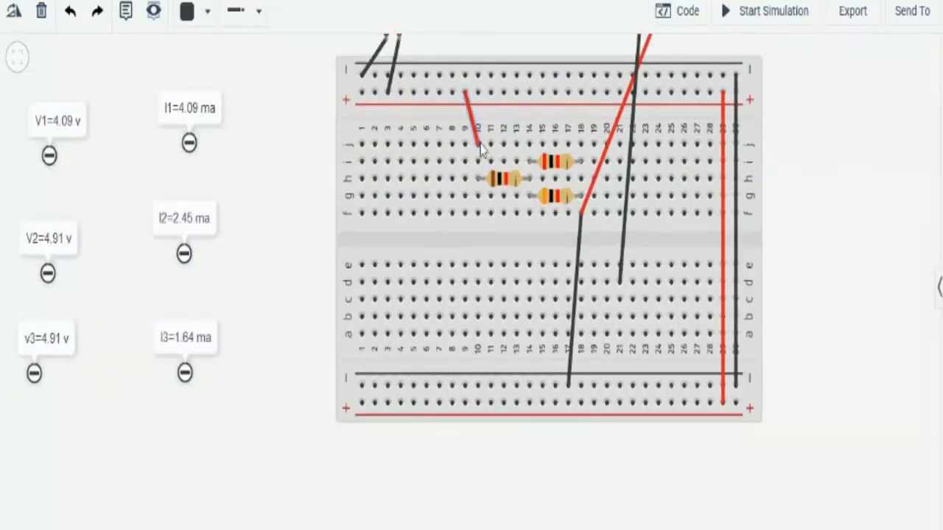
Add a new resistor from the Basic components to the free space between the current notes and the breadboard.
click(940, 289)
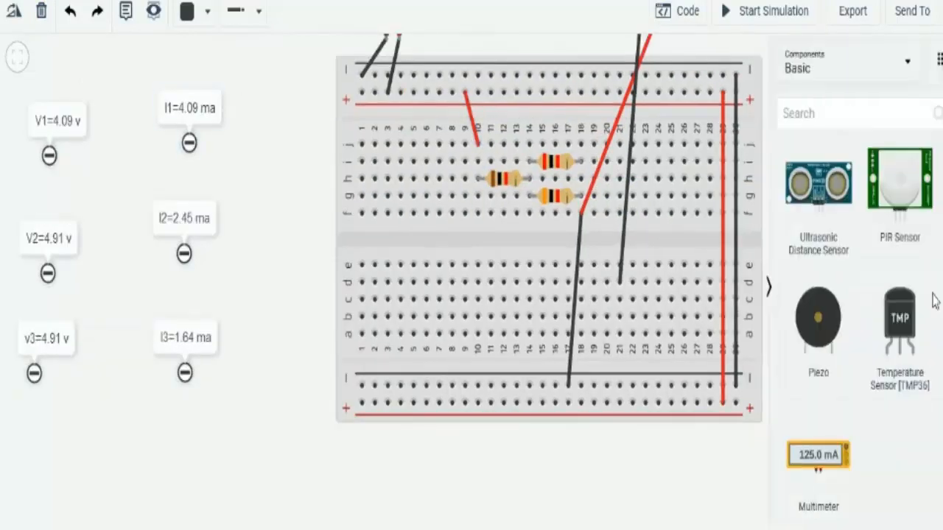
scroll(839, 382, up, 5)
scroll(839, 382, up, 5)
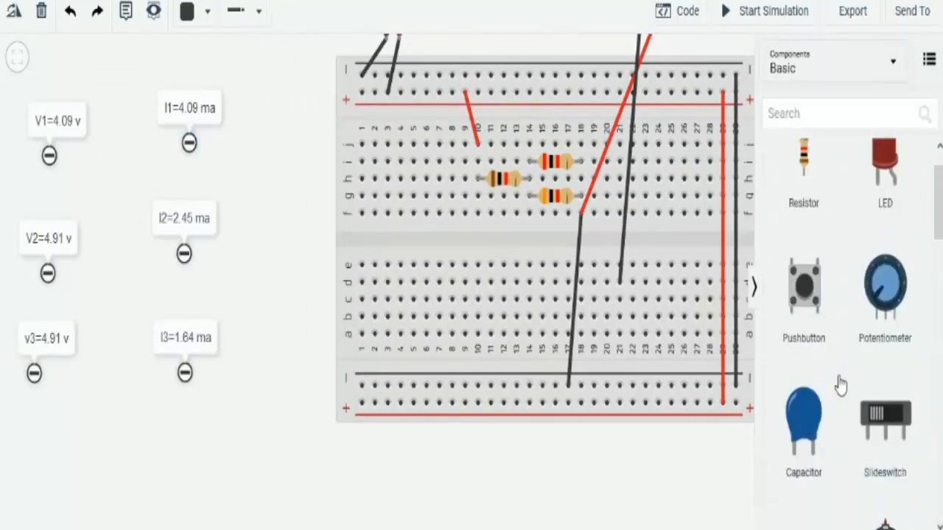
drag(810, 258, 266, 253)
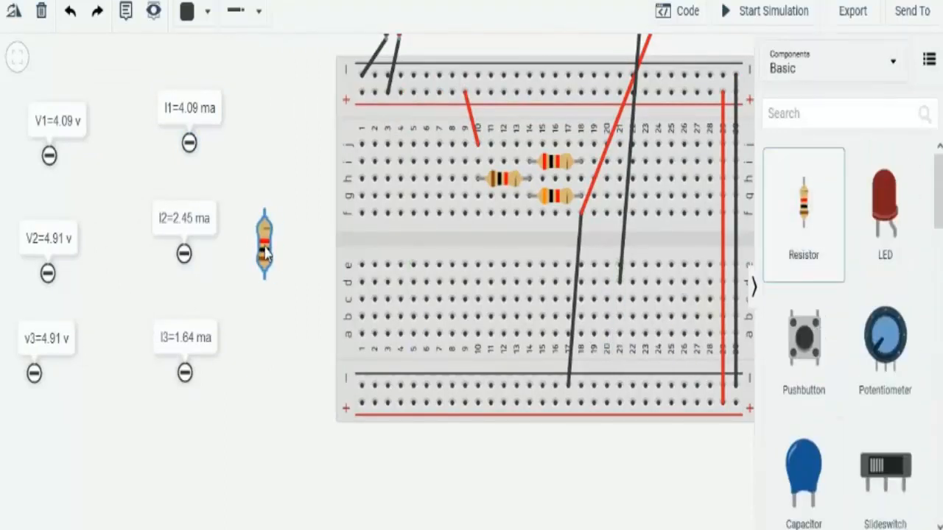
click(298, 337)
scroll(352, 358, up, 1)
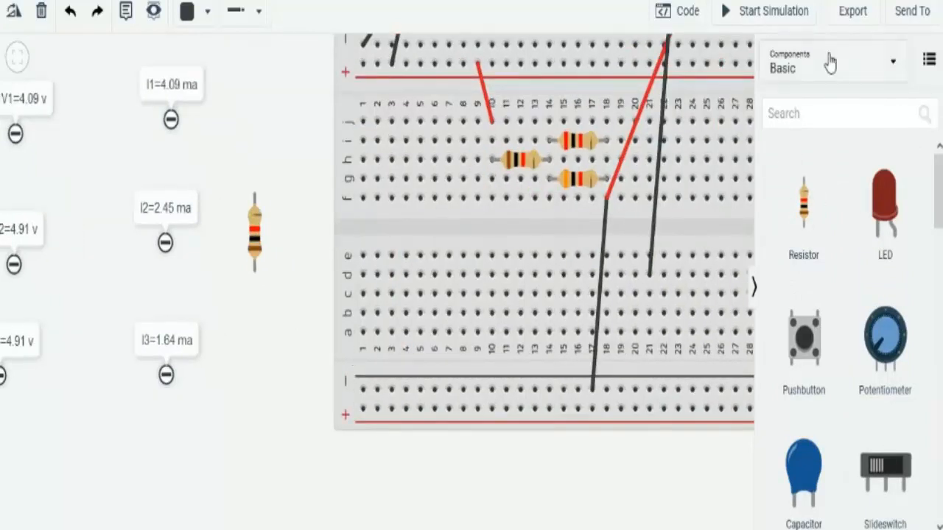
Rotate the new resistor so it lies horizontally, ready for the breadboard.
click(755, 289)
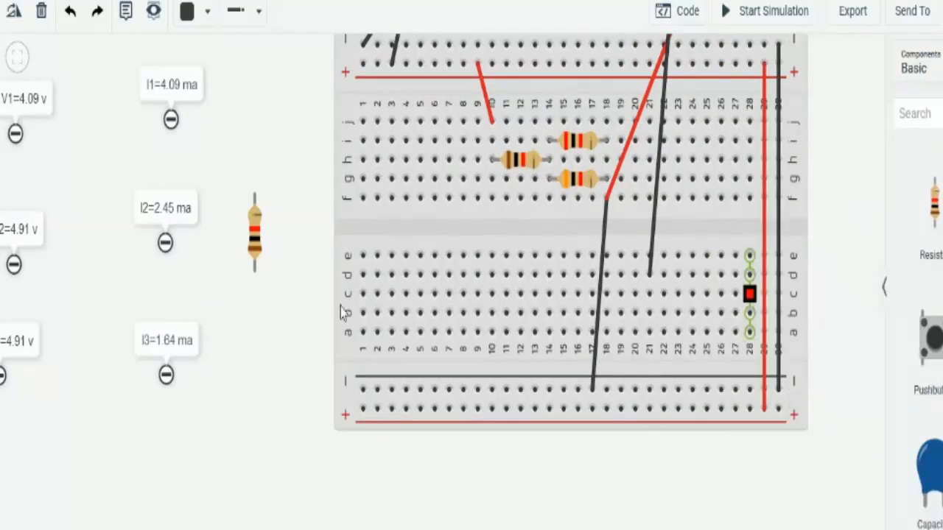
click(252, 257)
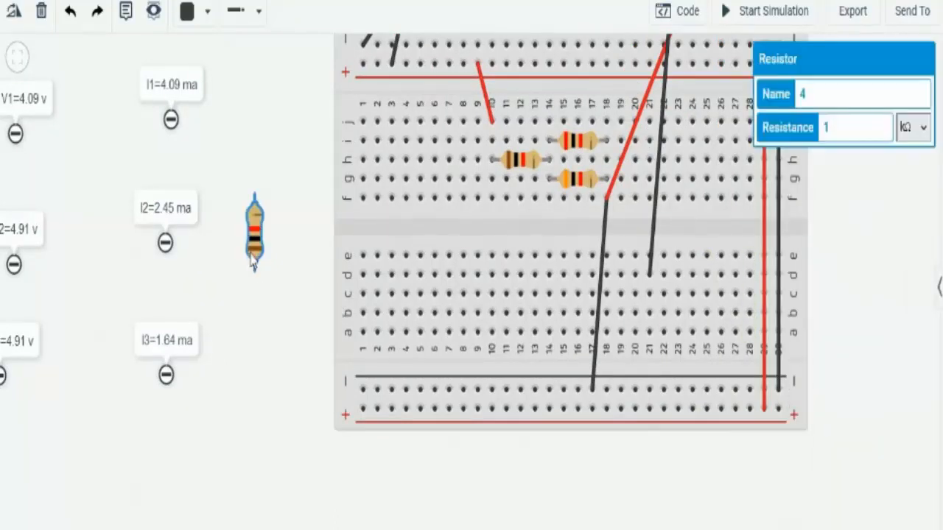
click(14, 11)
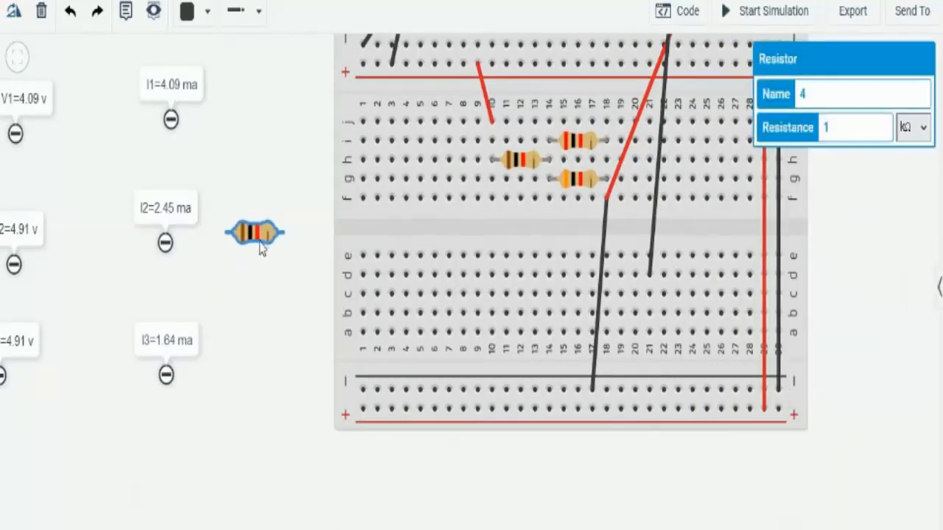
drag(259, 247, 369, 311)
click(362, 309)
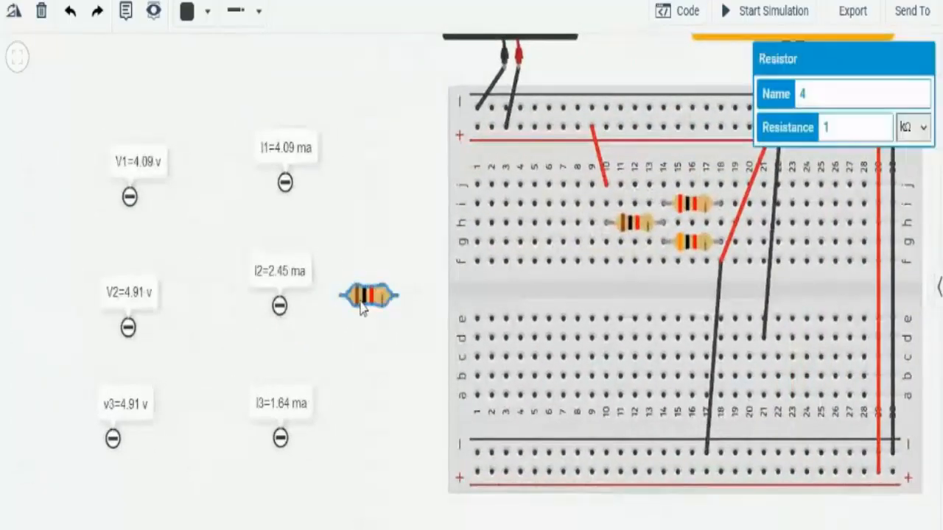
Set the new resistor's resistance to 3.5 kΩ and place it on the breadboard spanning holes g6 to g10.
click(858, 127)
text(3.5)
click(376, 343)
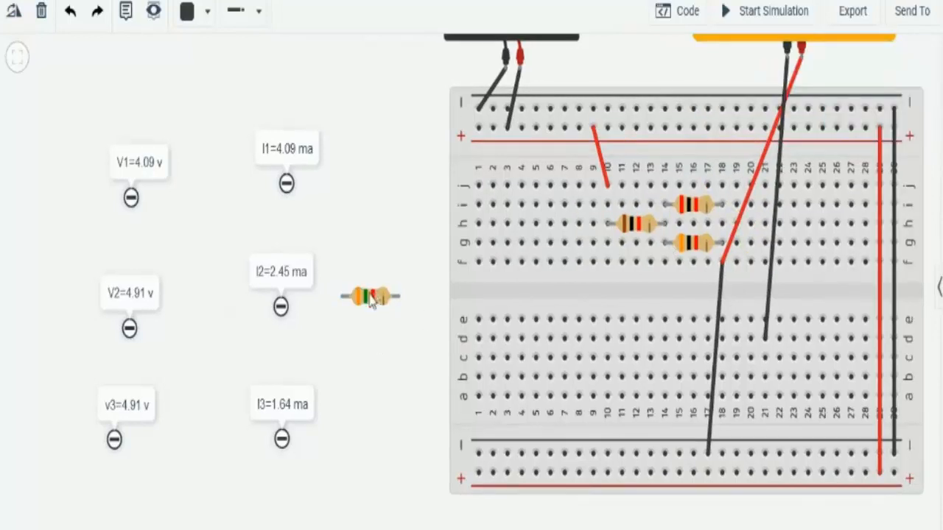
drag(372, 302, 586, 249)
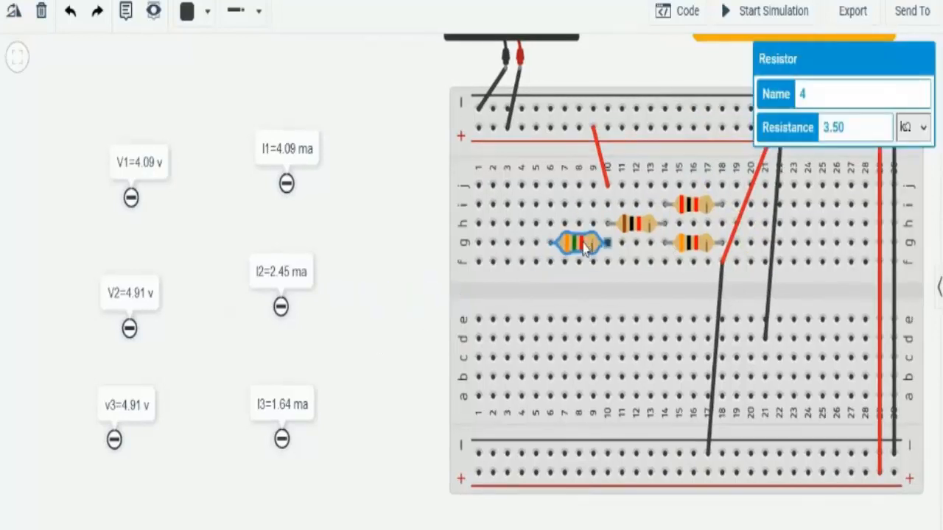
click(417, 287)
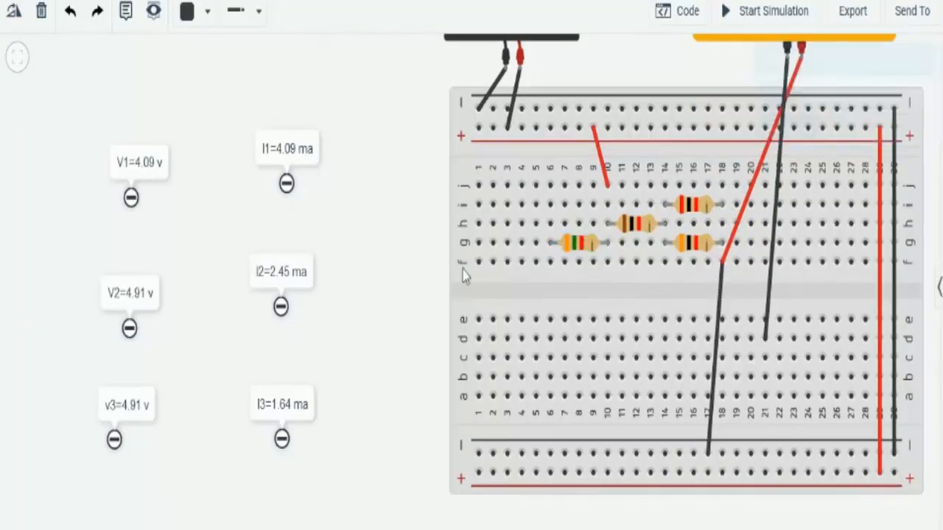
click(609, 187)
key(Escape)
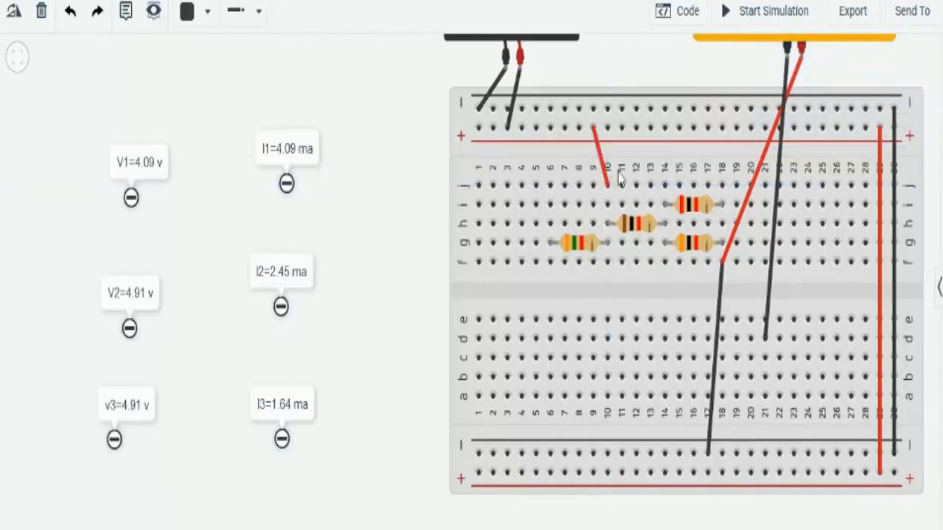
drag(609, 187, 564, 212)
key(ctrl+z)
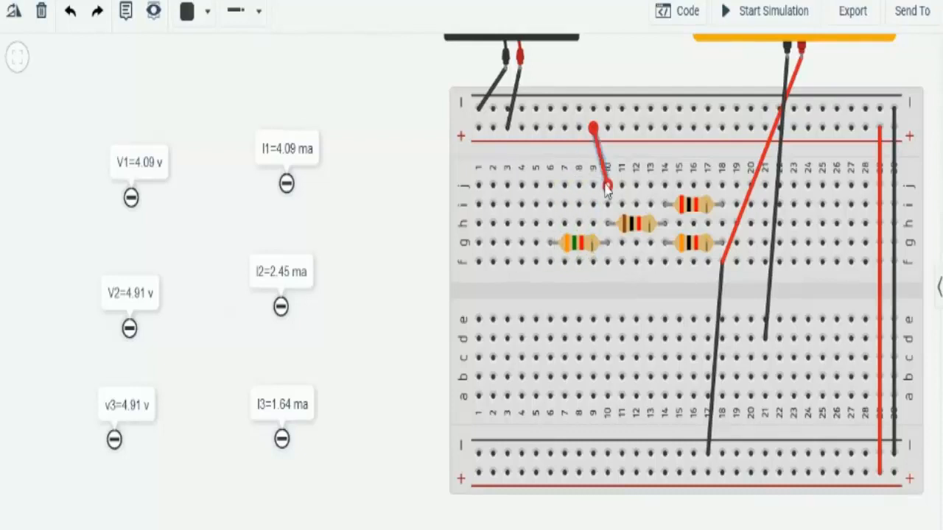
Move both ends of the red positive-rail jumper to column 6, linking the upper positive rail to hole j6.
drag(605, 184, 550, 194)
drag(609, 190, 550, 186)
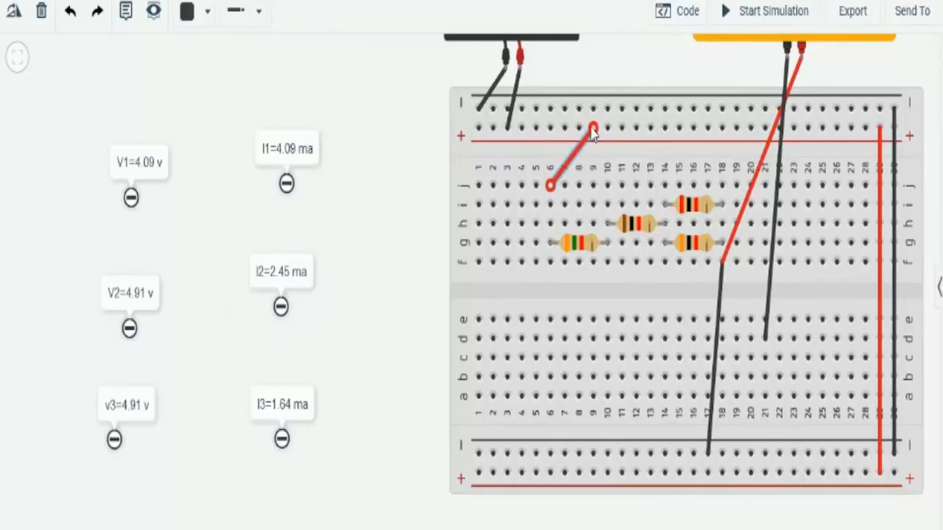
drag(593, 131, 550, 129)
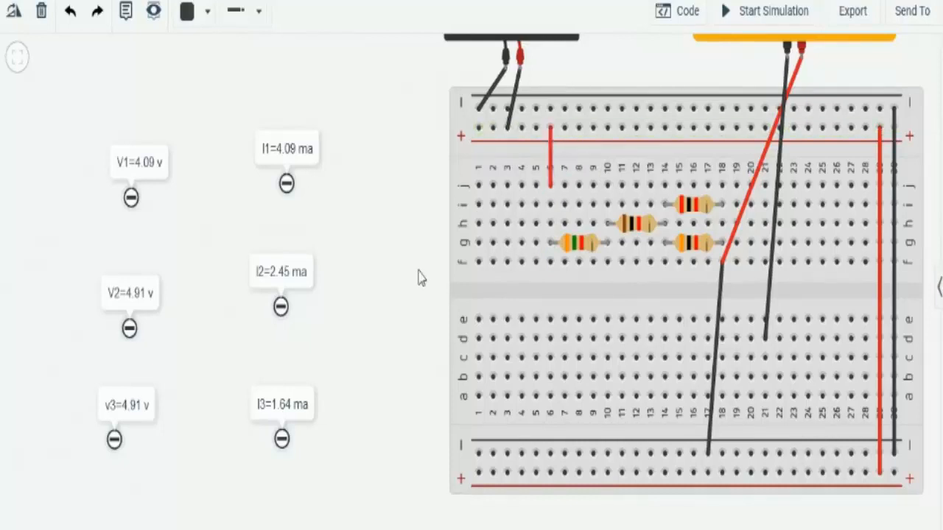
Add a second multimeter from the Basic components just below the breadboard.
scroll(417, 279, down, 3)
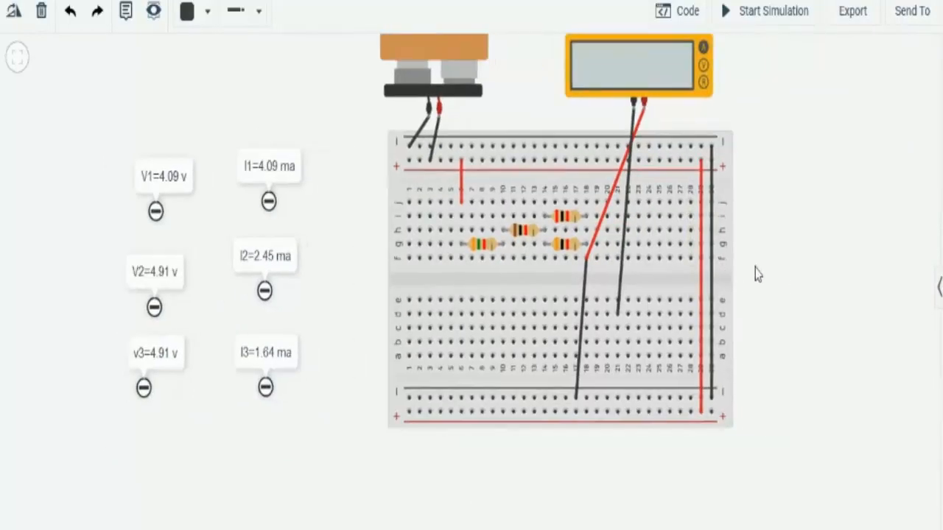
scroll(755, 267, up, 2)
scroll(755, 267, down, 2)
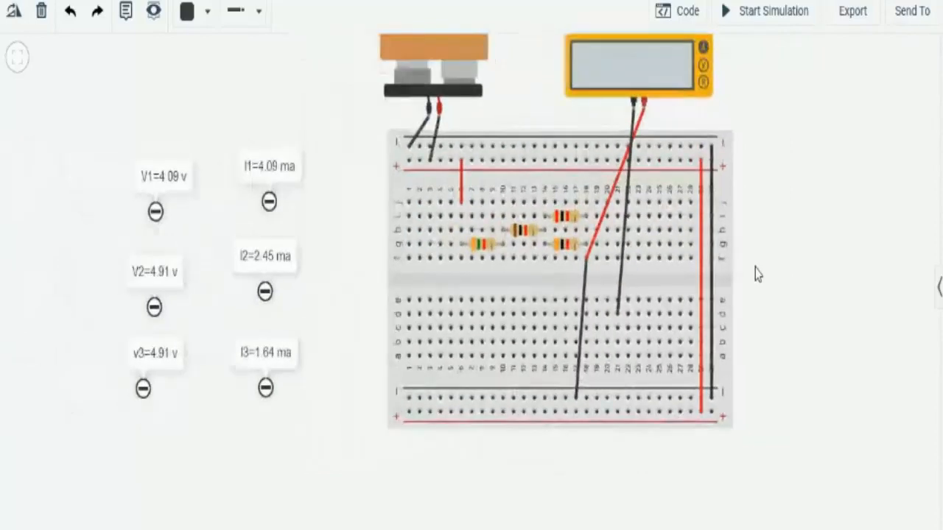
click(937, 288)
scroll(842, 310, down, 15)
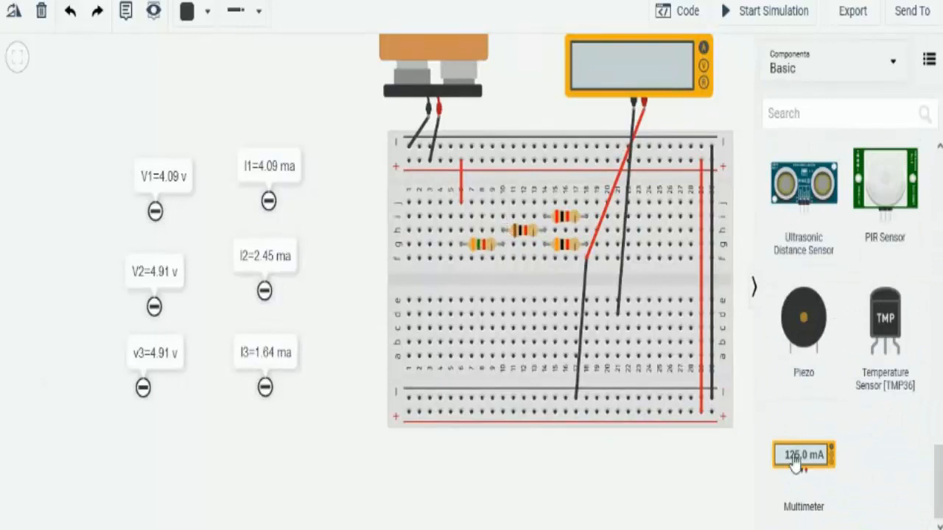
drag(803, 457, 510, 512)
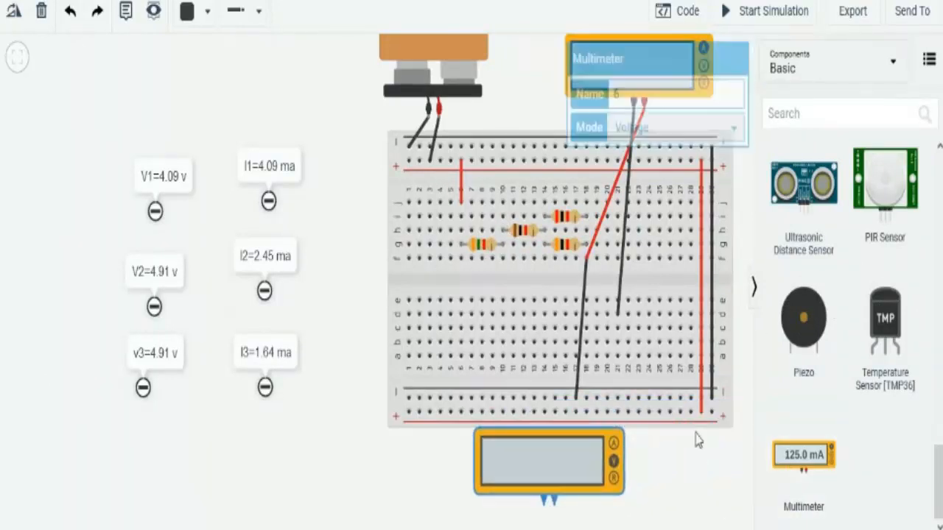
click(754, 293)
click(740, 284)
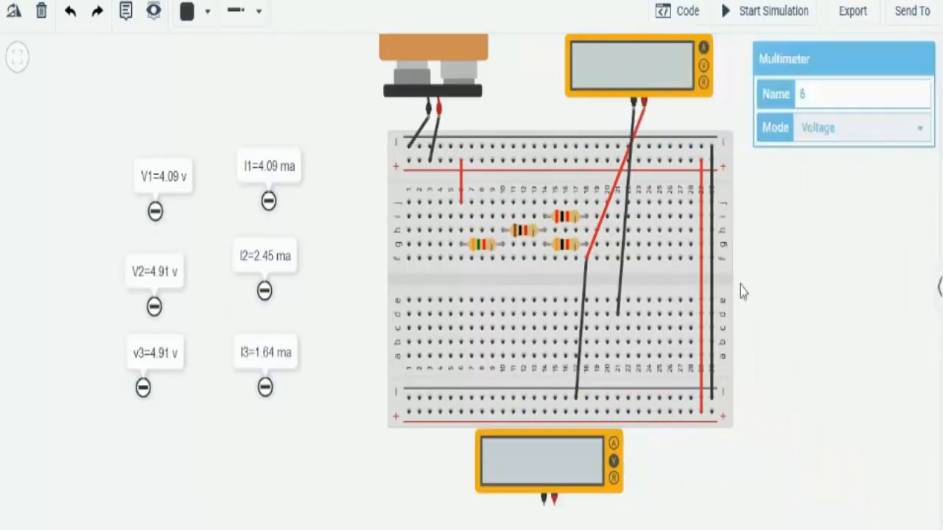
Move the new multimeter over the breadboard's lower left edge, beside the I3 note.
scroll(724, 272, up, 1)
scroll(702, 297, down, 2)
drag(564, 442, 423, 341)
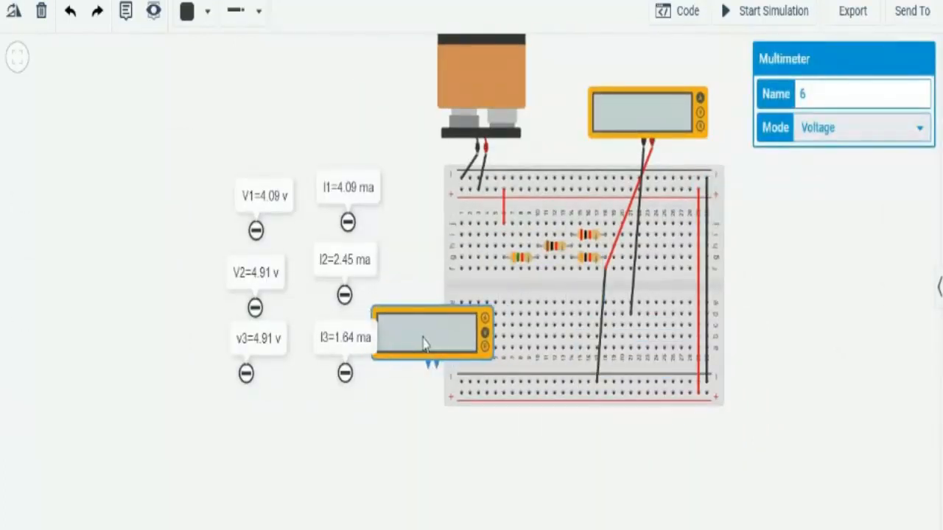
click(411, 416)
Wire the new multimeter across the 3.5 kΩ resistor, its red terminal to hole g6 and its black terminal to hole g10.
scroll(411, 416, up, 1)
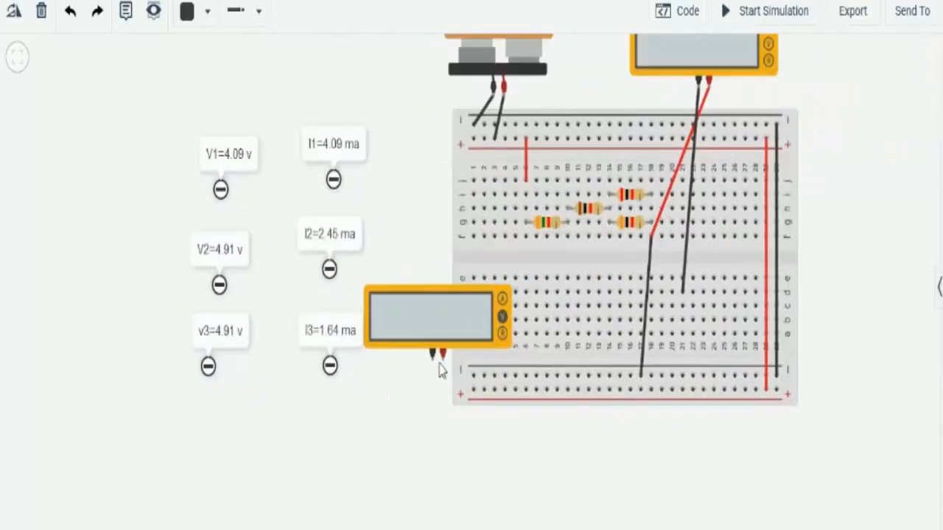
click(442, 356)
click(525, 223)
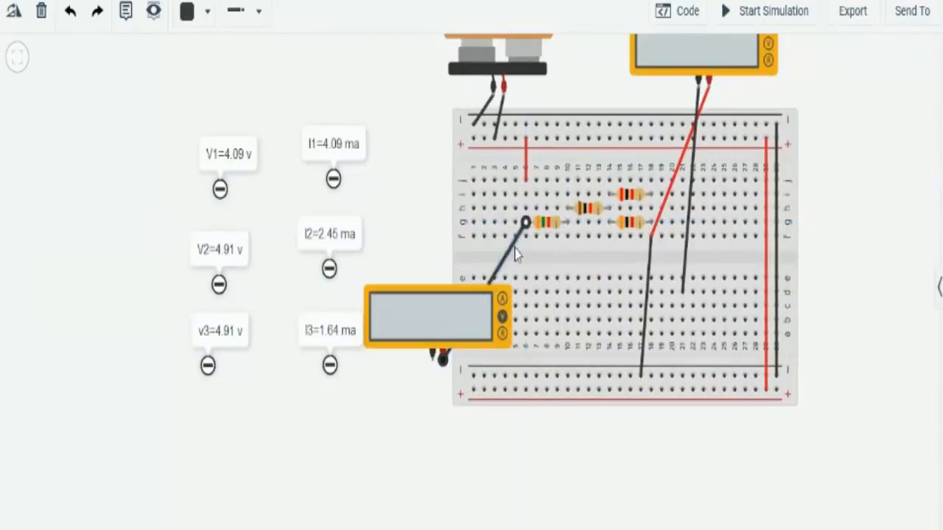
click(439, 355)
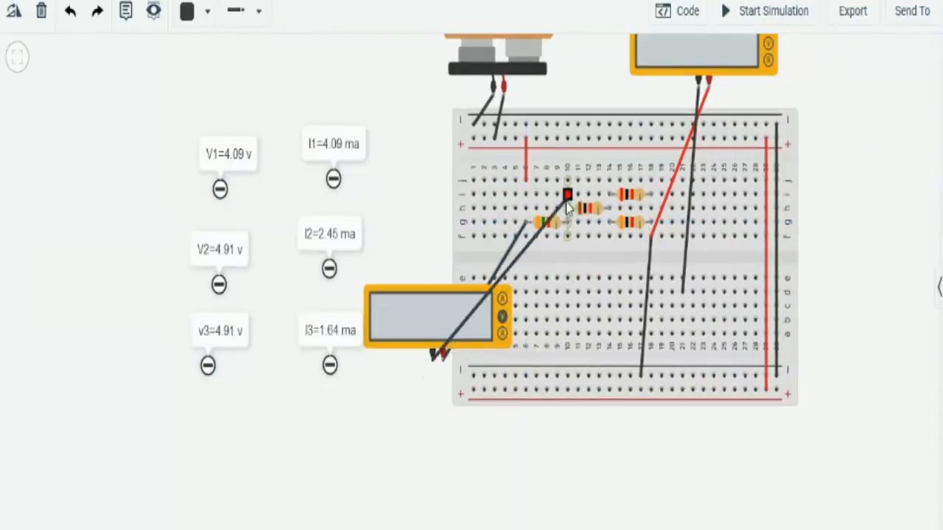
click(568, 223)
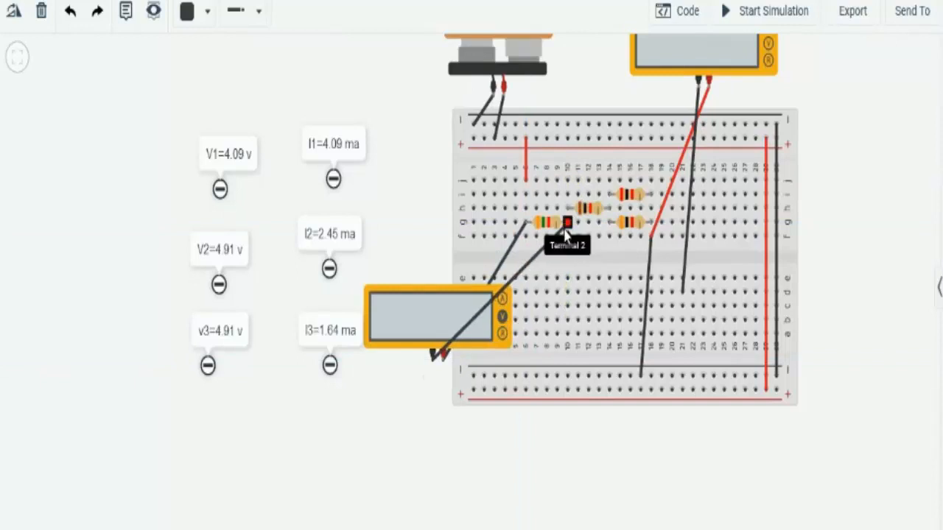
Reconnect the upper multimeter's leads across the 1 kΩ resistor, red to hole h10 and black to hole h14.
click(652, 237)
drag(650, 235, 568, 210)
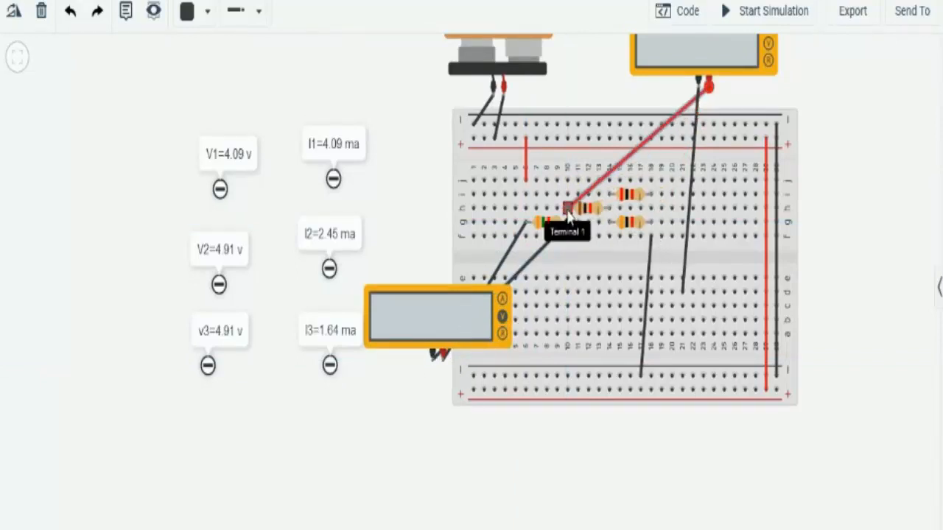
click(683, 294)
key(Escape)
click(684, 279)
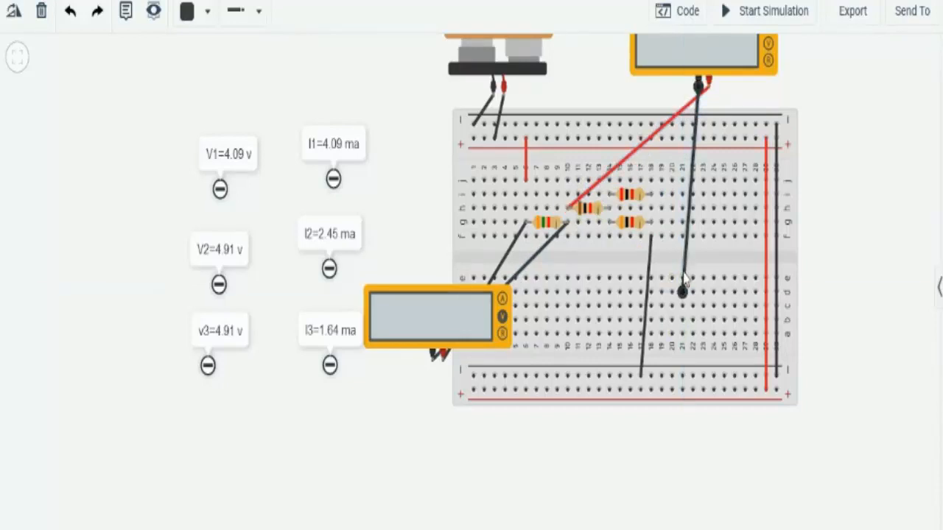
drag(679, 298, 610, 210)
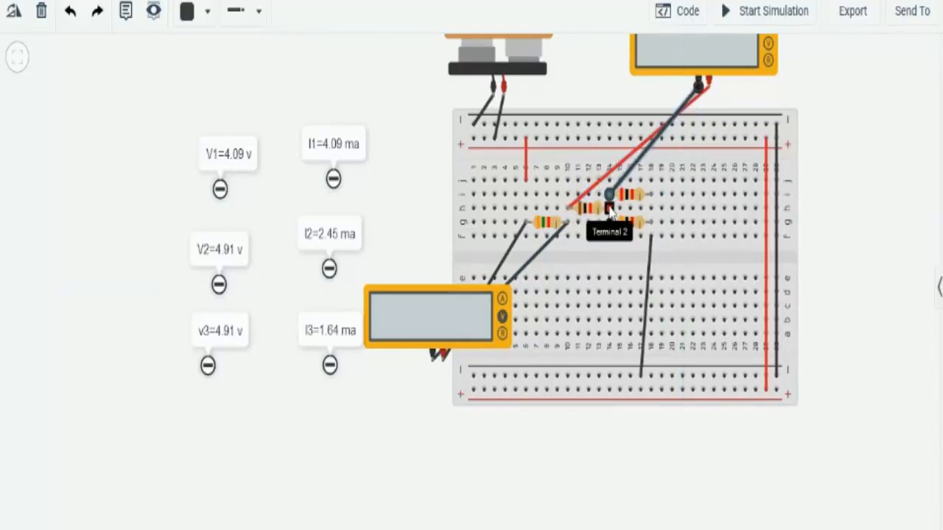
scroll(611, 196, up, 2)
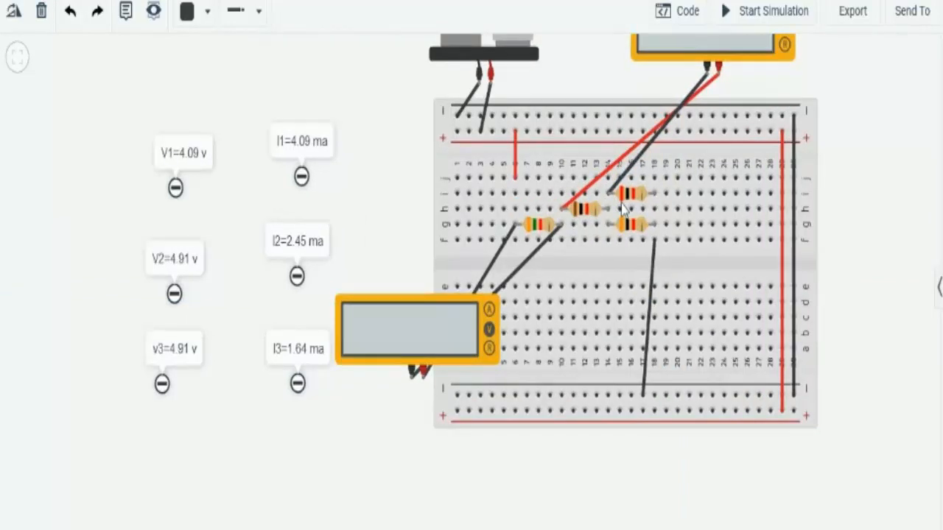
mouse_move(610, 196)
mouse_down()
mouse_move(597, 214)
mouse_move(605, 210)
mouse_up()
Run the simulation and read both multimeters.
scroll(865, 247, down, 2)
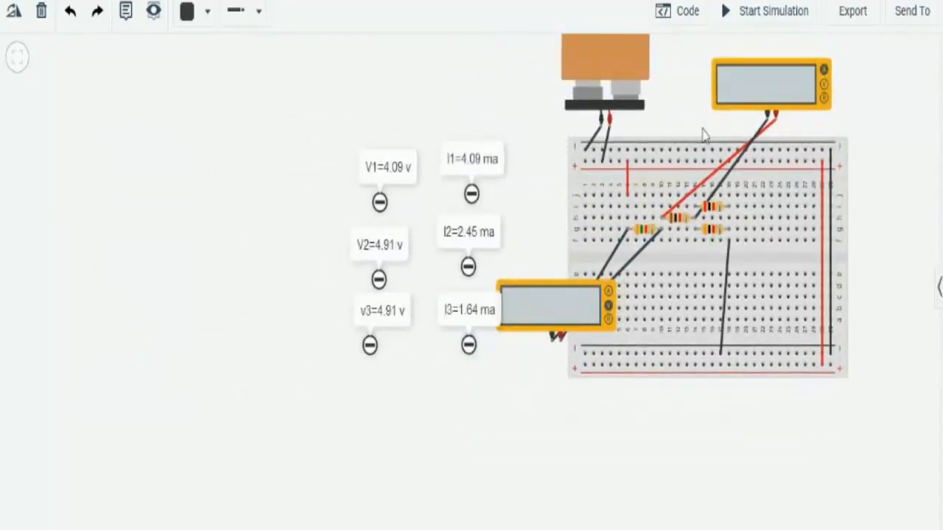
click(781, 30)
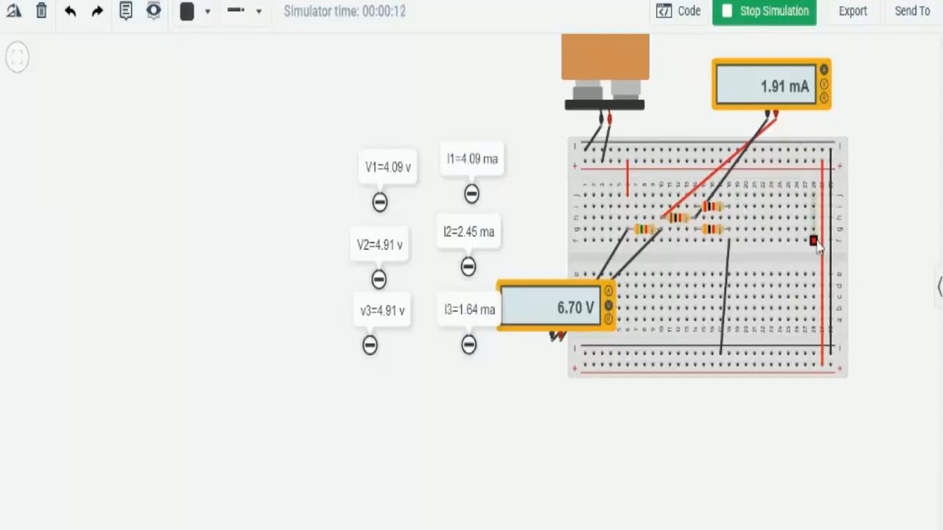
scroll(819, 241, down, 1)
drag(865, 249, 722, 274)
scroll(722, 280, up, 1)
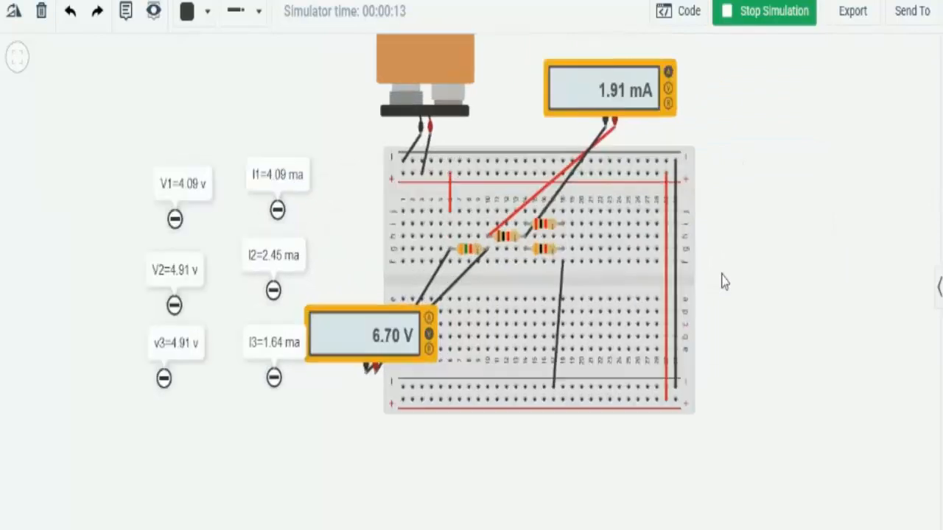
Add two more multimeters from the Basic components, one above the other at the breadboard's right edge.
click(940, 295)
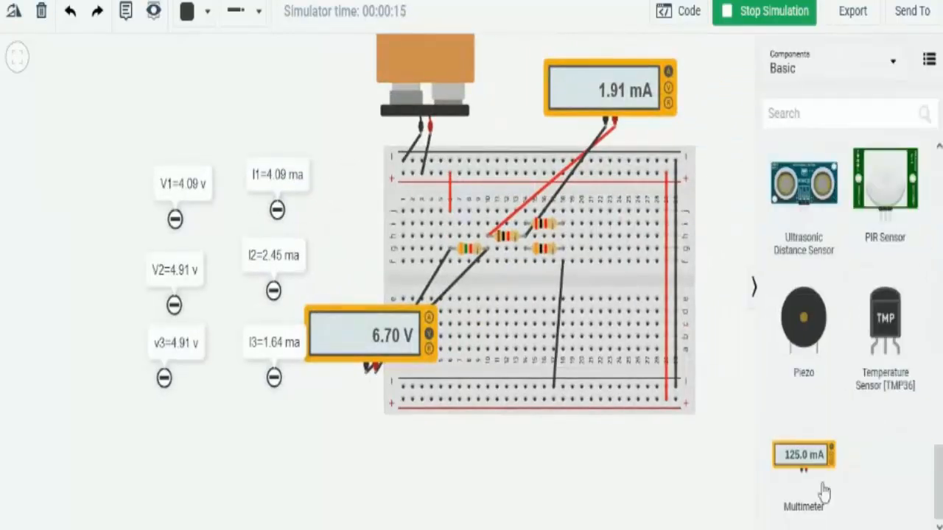
drag(818, 489, 737, 263)
drag(806, 457, 737, 361)
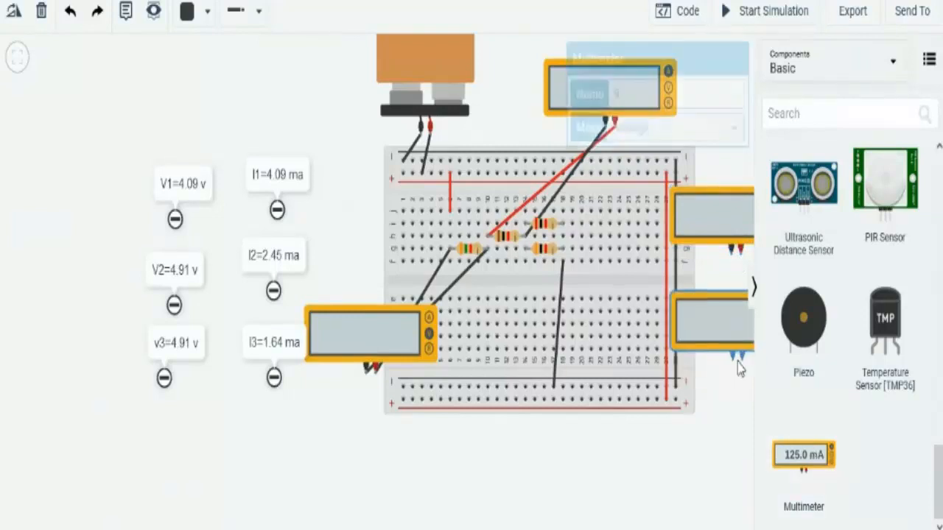
click(752, 287)
Switch the multimeter above the breadboard to Voltage mode, and run the simulation briefly to read the 1 kΩ resistor's voltage.
click(663, 107)
click(831, 130)
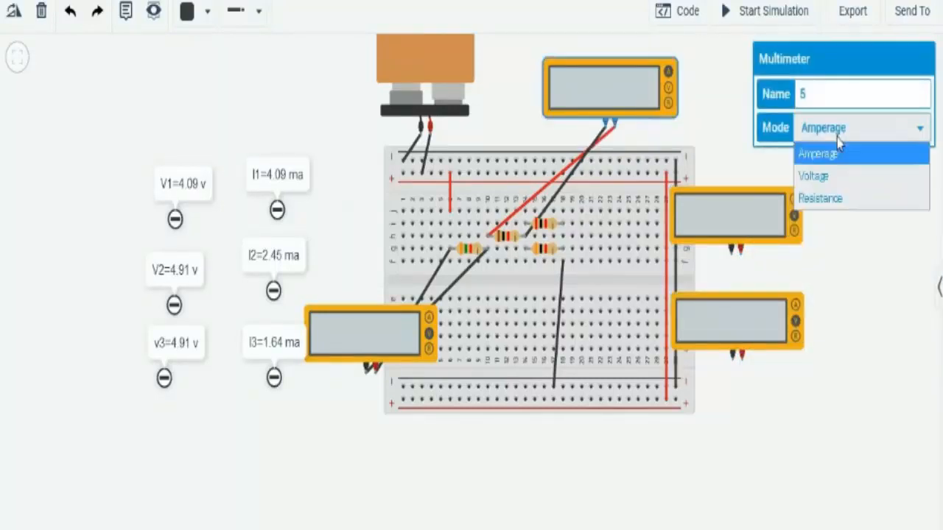
click(814, 176)
click(870, 300)
click(761, 22)
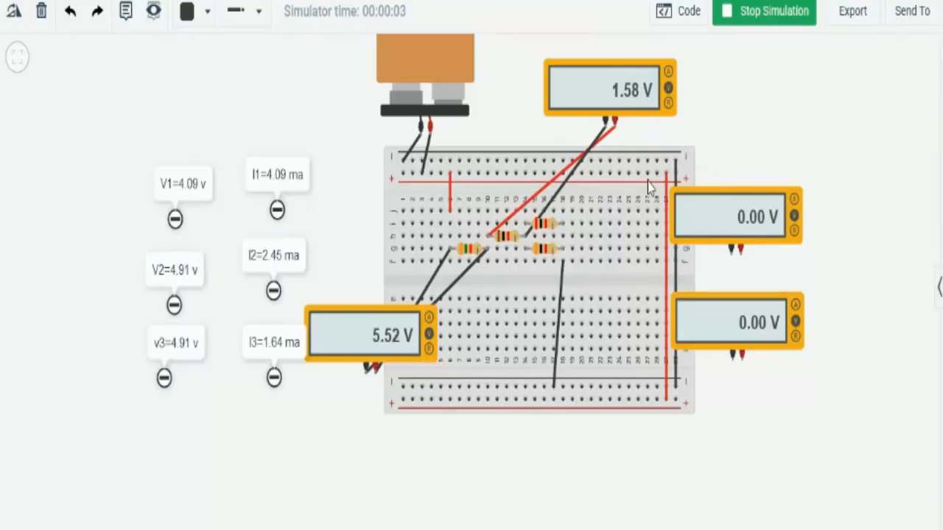
click(747, 26)
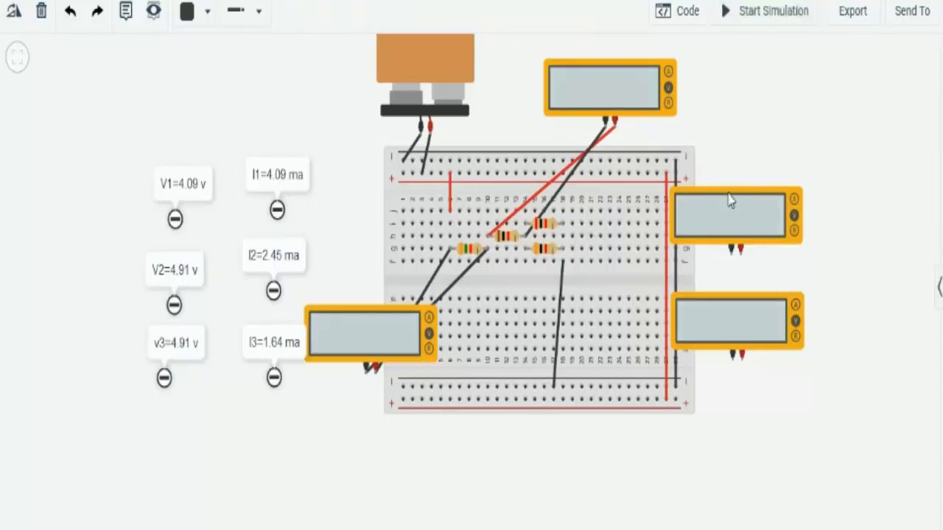
Connect the upper multimeter at the breadboard's right edge across the 2 kΩ resistor, black lead to i14 and positive lead to i18.
click(729, 201)
scroll(728, 235, up, 1)
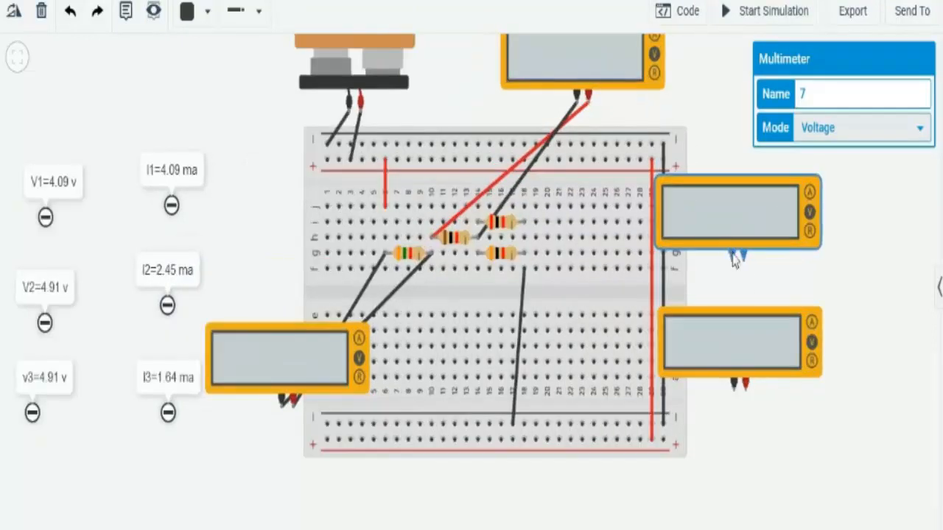
click(733, 257)
click(479, 223)
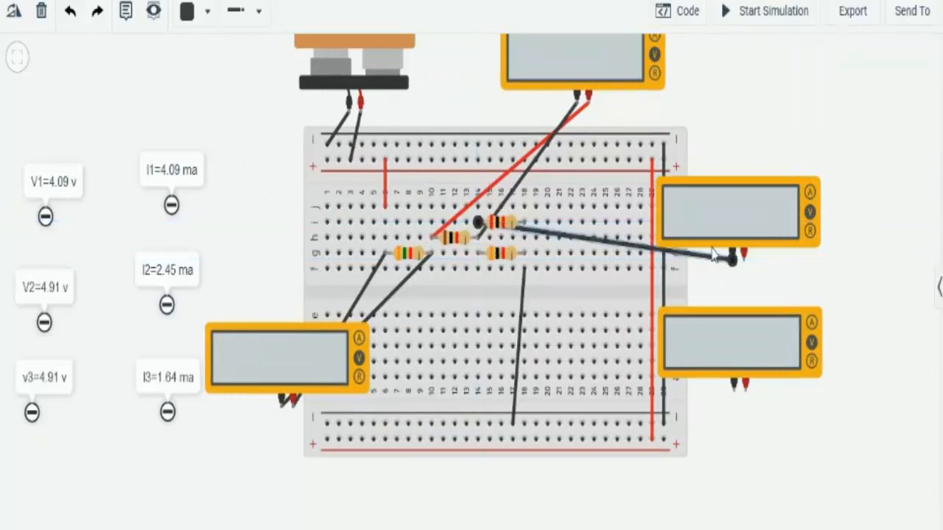
click(743, 254)
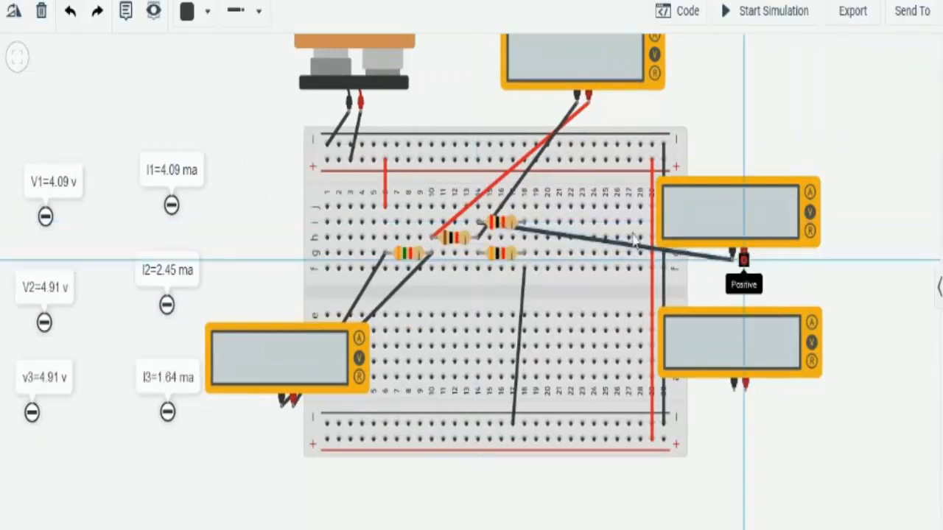
click(523, 222)
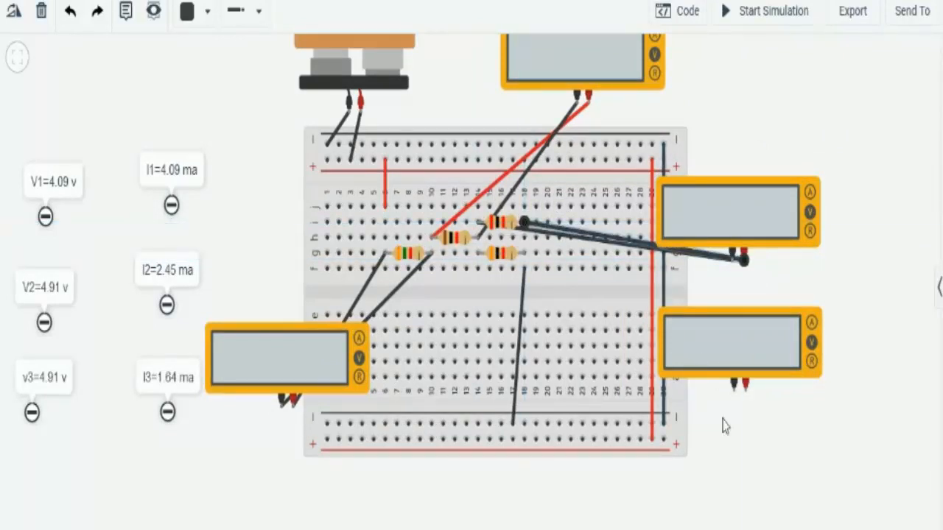
Connect the lower multimeter at the breadboard's right edge across the 3 kΩ resistor, black lead to g14 and positive lead to g18.
click(734, 385)
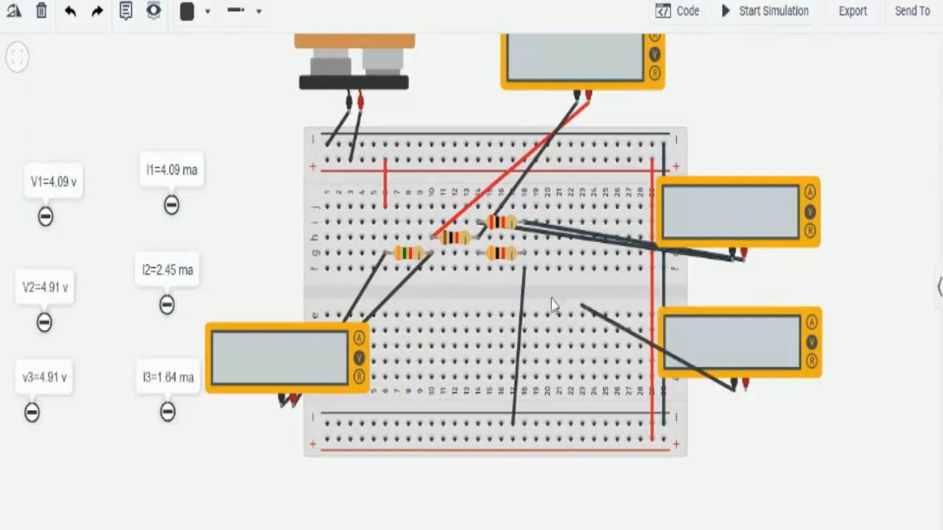
click(478, 254)
click(746, 386)
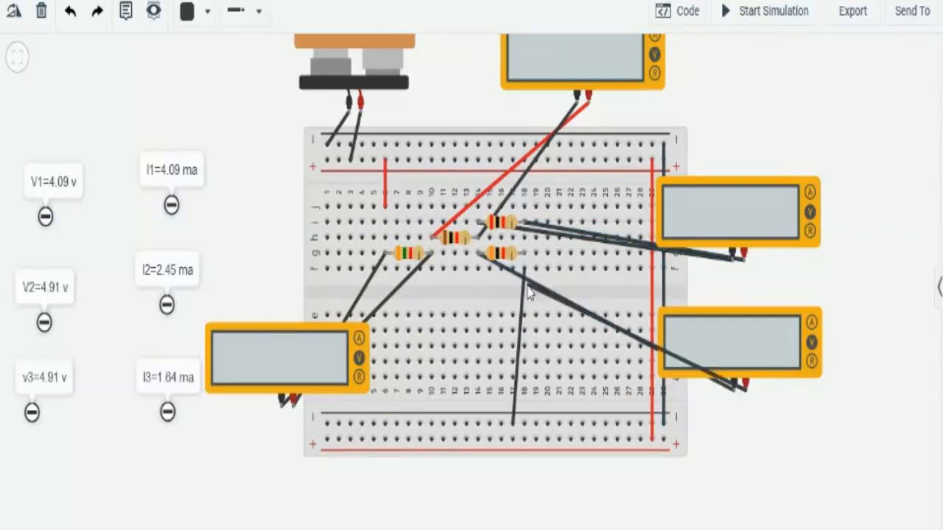
click(521, 258)
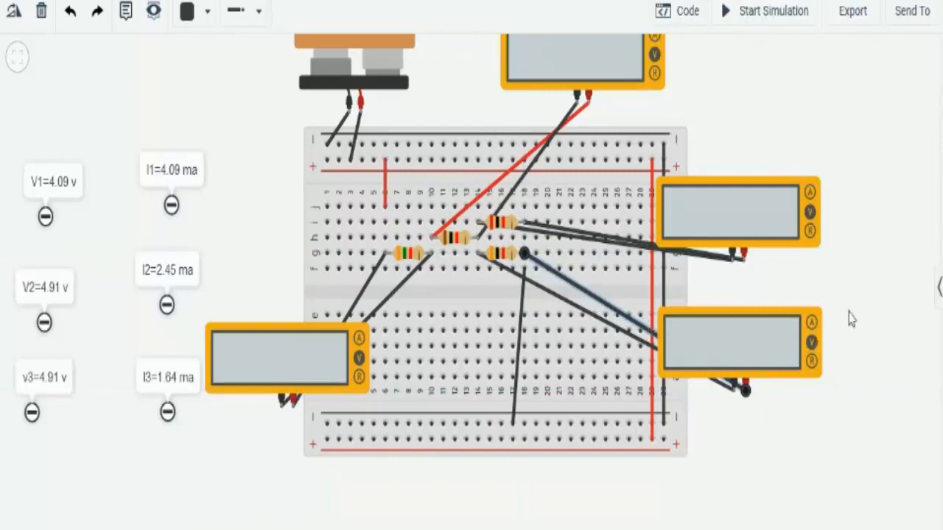
Run the simulation to read all four resistor voltages, and stop it.
scroll(849, 319, down, 2)
click(775, 12)
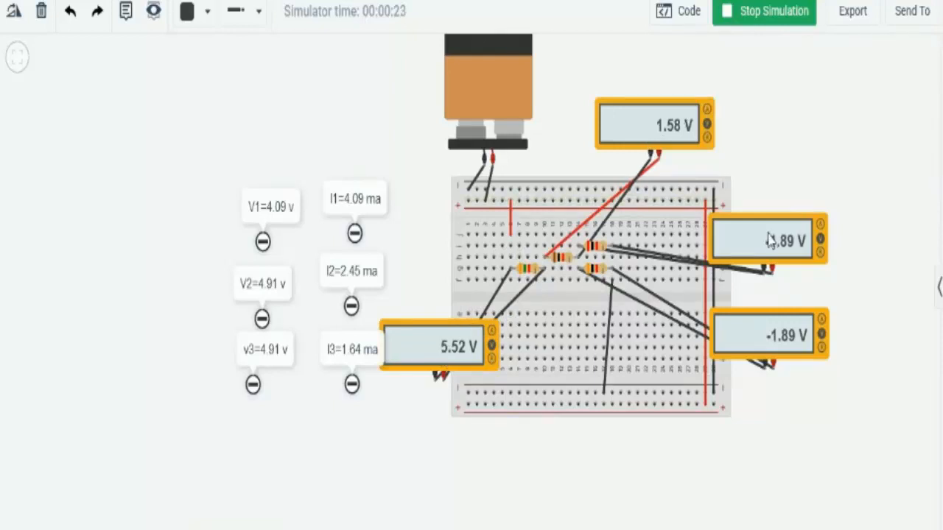
scroll(505, 87, up, 1)
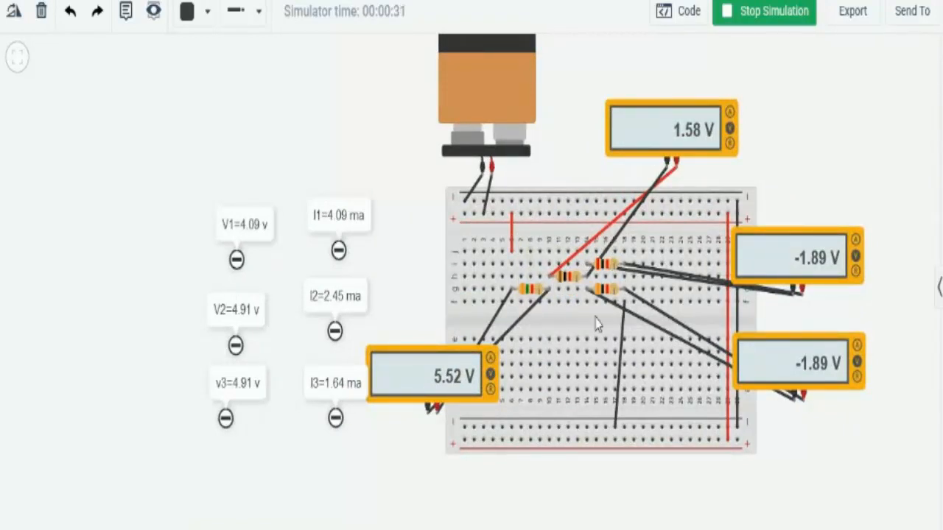
click(763, 13)
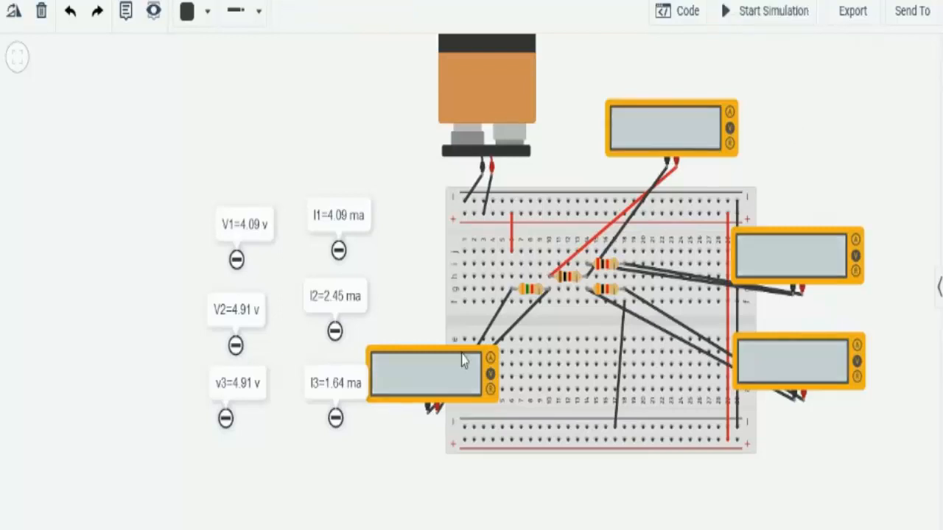
Delete both multimeters at the breadboard's right edge, removing their leads from the two parallel resistors.
scroll(463, 358, down, 2)
scroll(659, 336, up, 1)
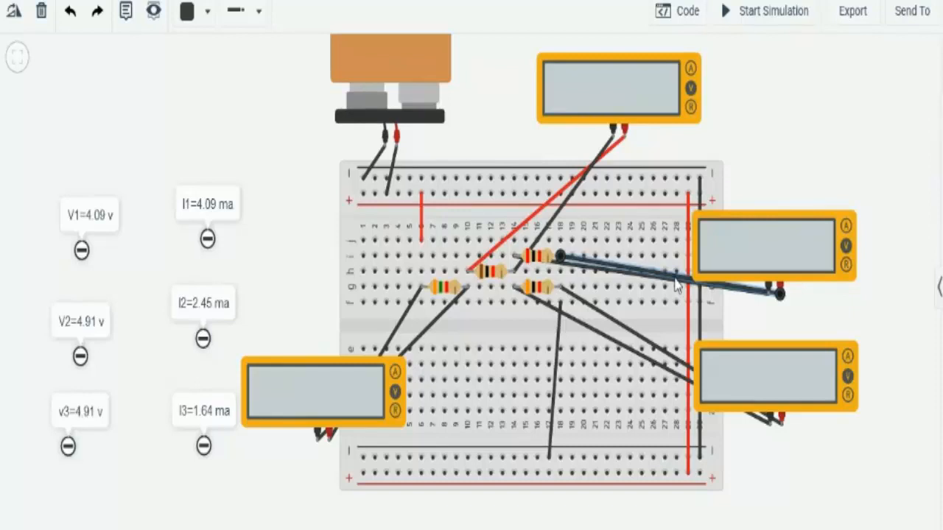
click(650, 274)
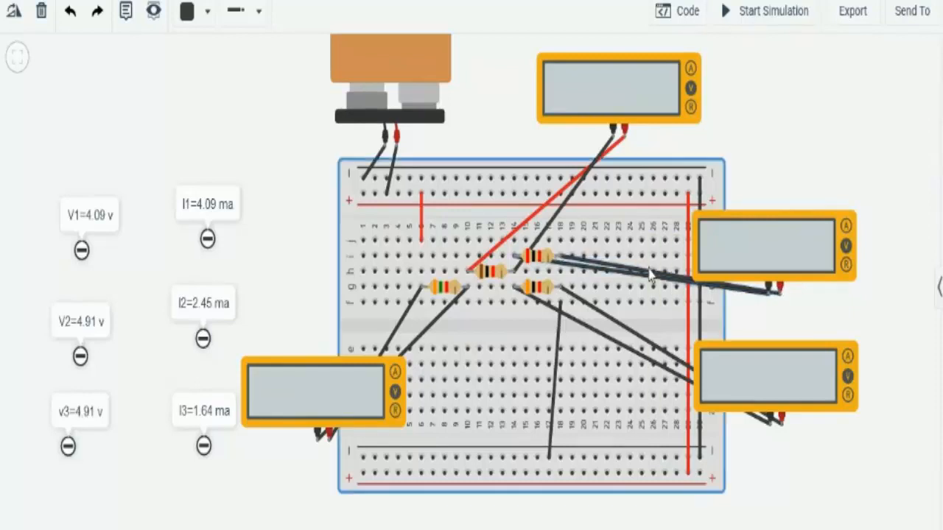
click(785, 247)
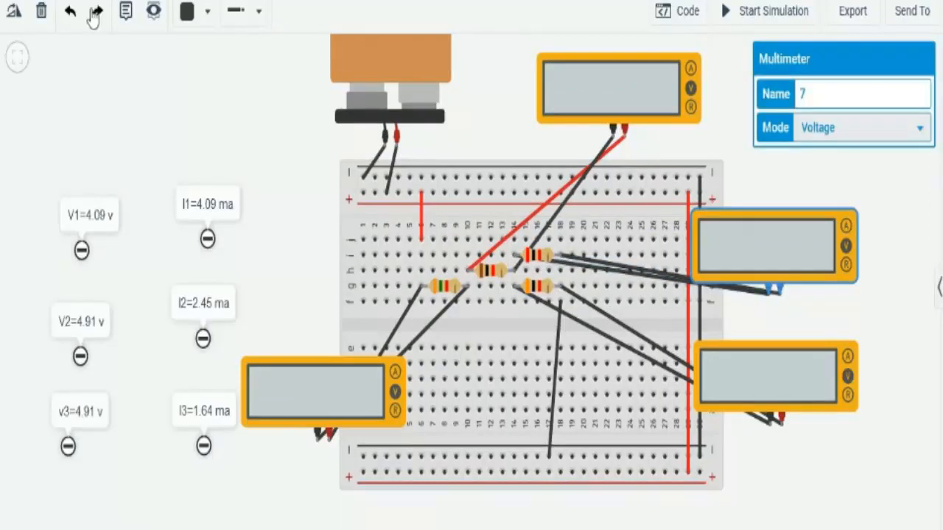
click(41, 11)
click(761, 412)
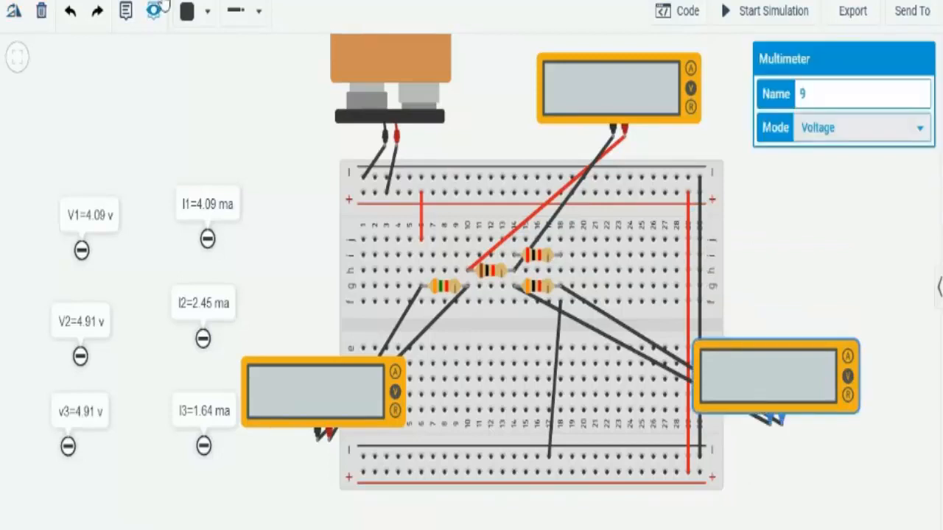
click(41, 11)
key(f)
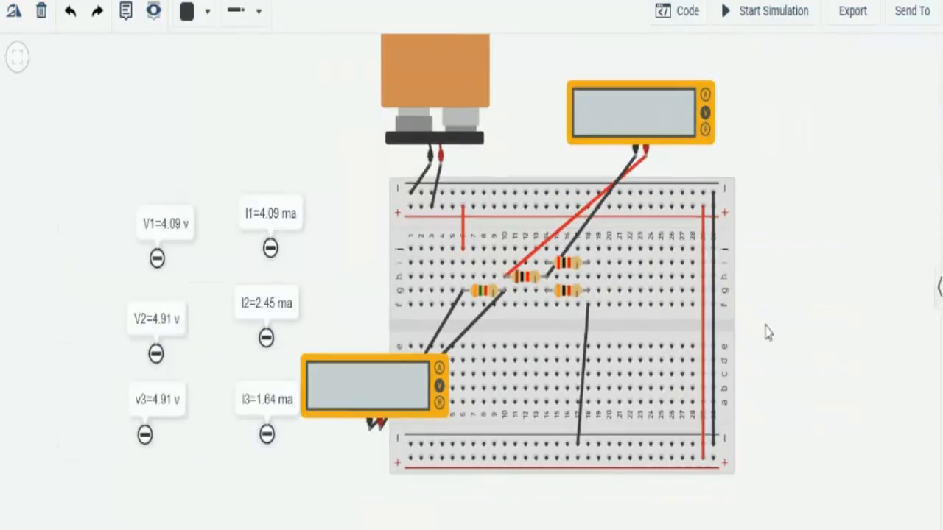
Switch the two remaining multimeters, lower-left and above the breadboard, to Amperage mode.
scroll(766, 333, up, 1)
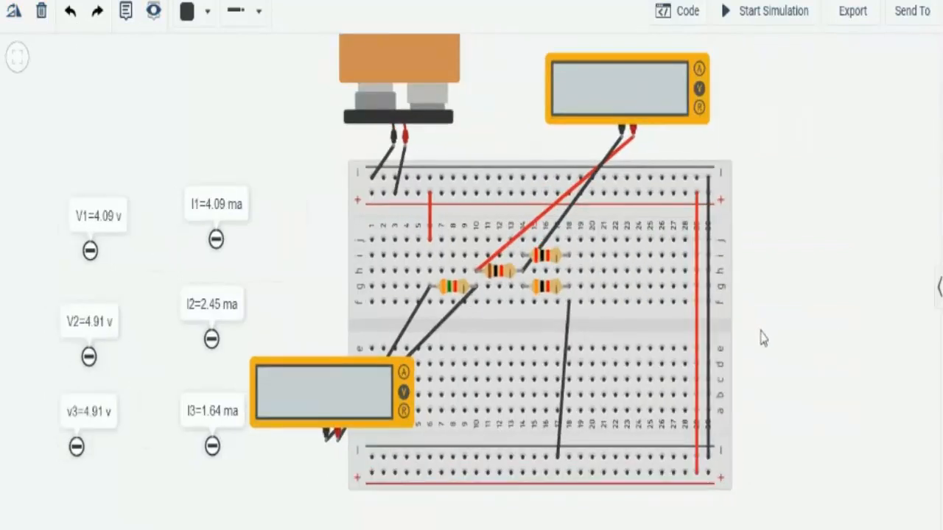
click(404, 387)
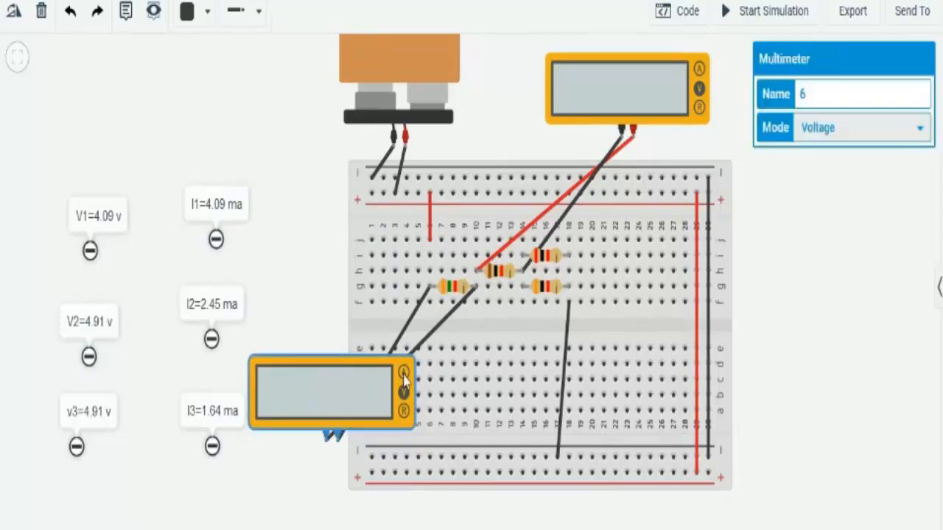
click(815, 131)
click(819, 155)
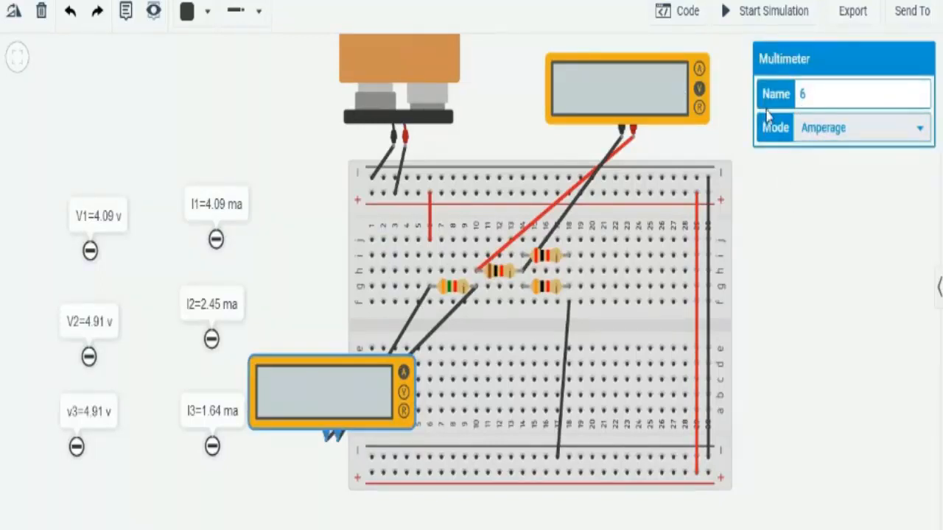
click(690, 110)
click(829, 127)
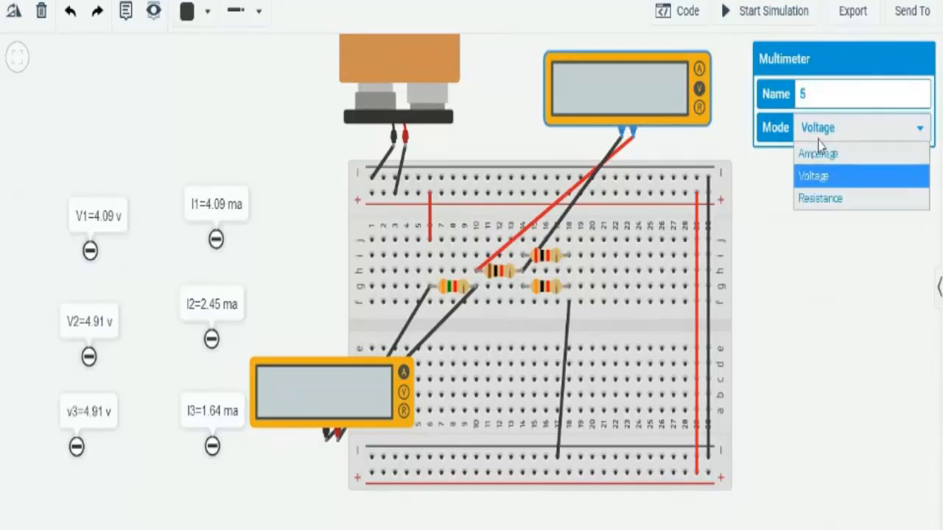
click(819, 152)
click(764, 253)
Shift the two parallel resistors to columns 16–20 with their black ground wire at f20, and move the upper multimeter's red lead to h16.
scroll(560, 343, up, 5)
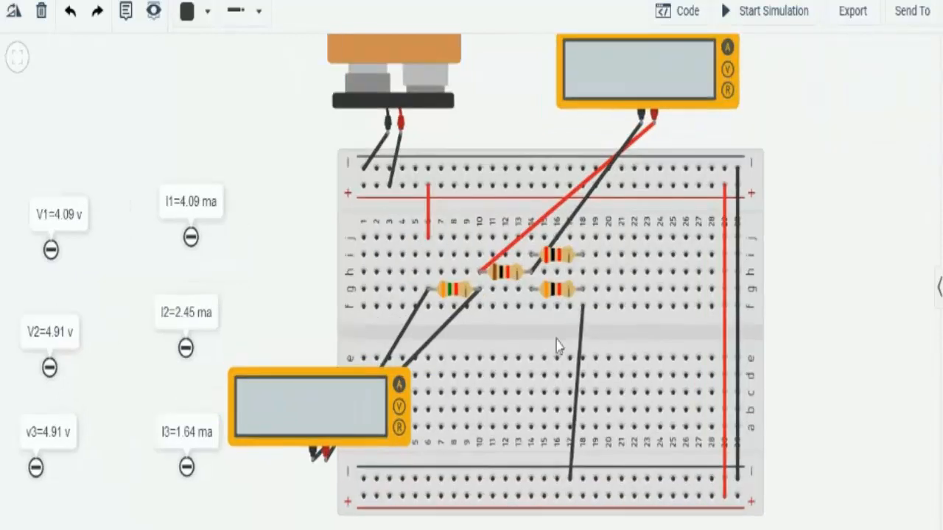
drag(553, 271, 588, 272)
drag(555, 240, 589, 239)
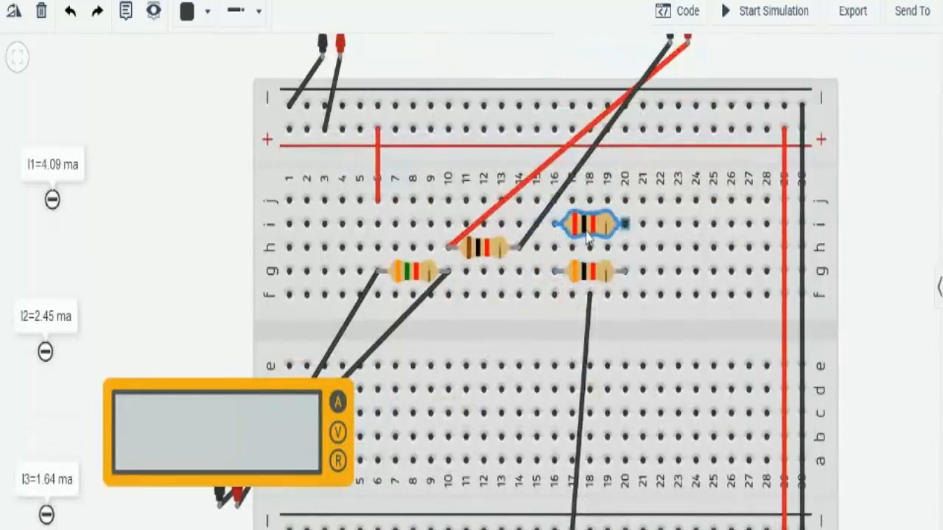
click(589, 301)
drag(589, 297, 625, 296)
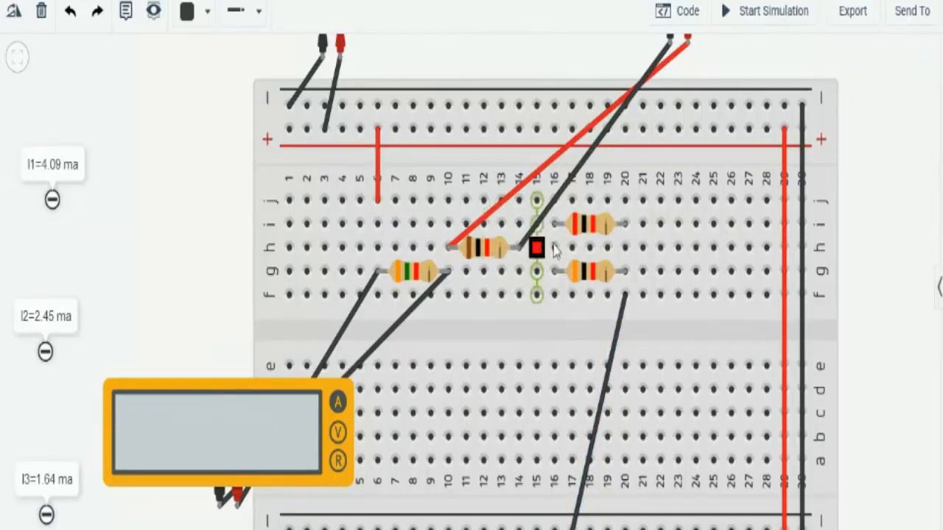
click(457, 239)
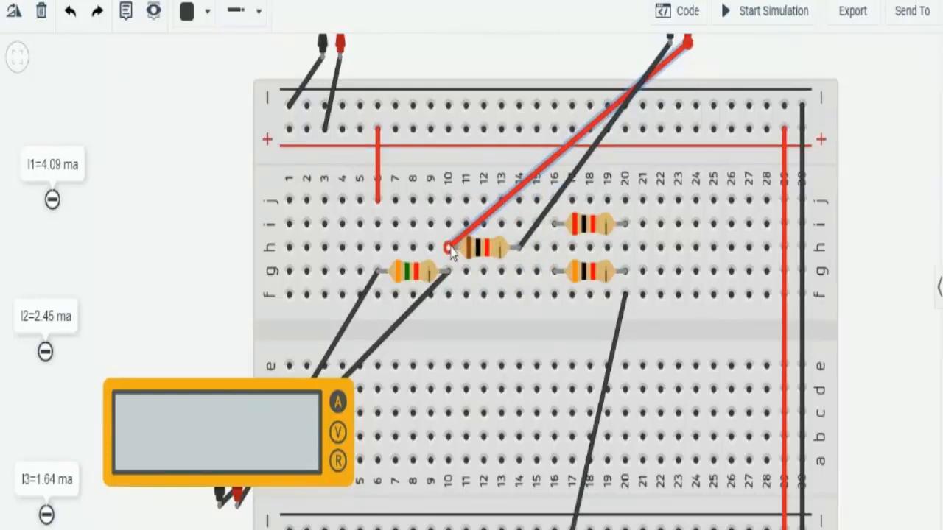
drag(451, 250, 556, 251)
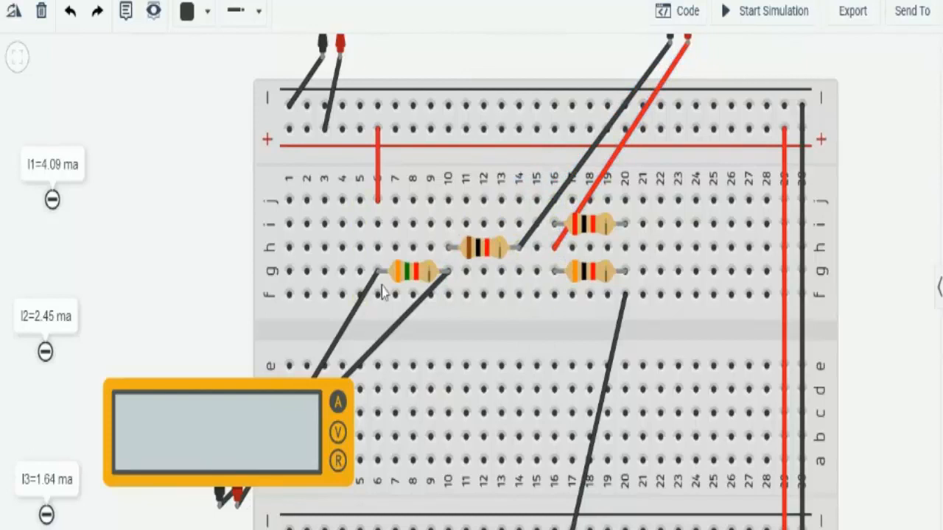
Move the 3.5 kΩ resistor to holes h5–h9 and the red power jumper's lower end to j5.
drag(390, 278, 386, 259)
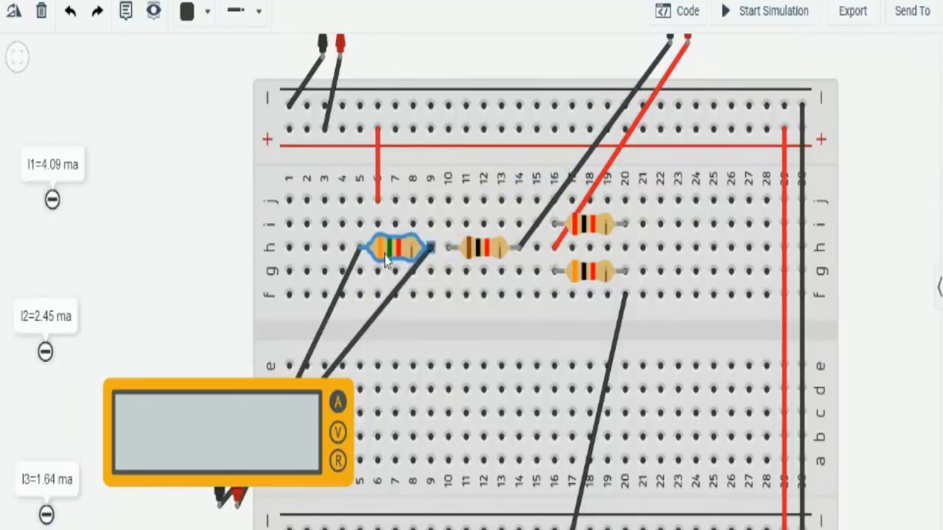
click(378, 294)
key(Escape)
click(378, 201)
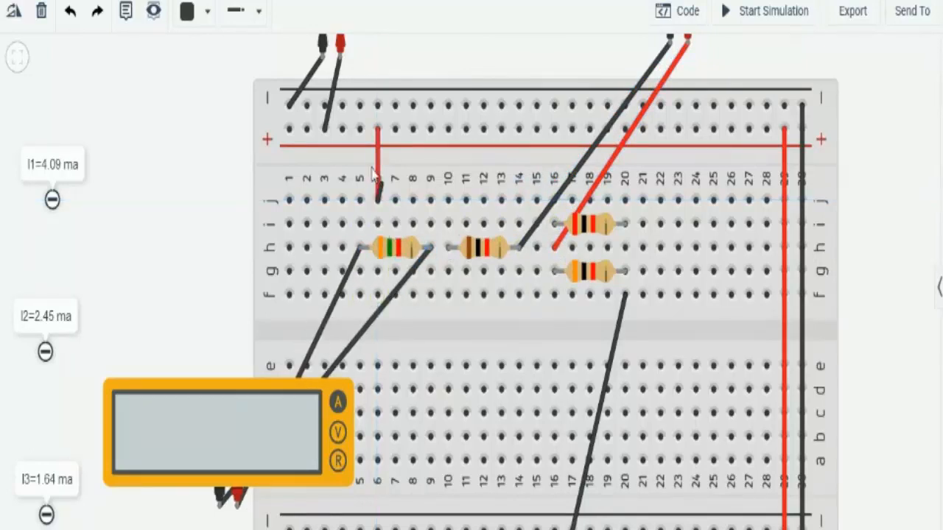
key(Escape)
click(378, 189)
click(377, 186)
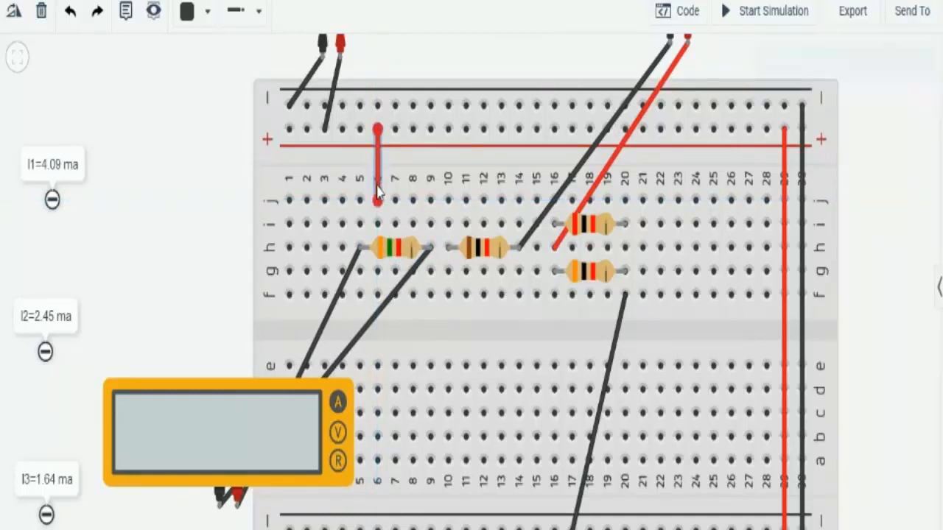
drag(377, 193, 359, 199)
Rewire the lower multimeter in series after the 3.5 kΩ resistor, black lead to f10 and positive lead to g9, and colour the positive lead red.
click(350, 266)
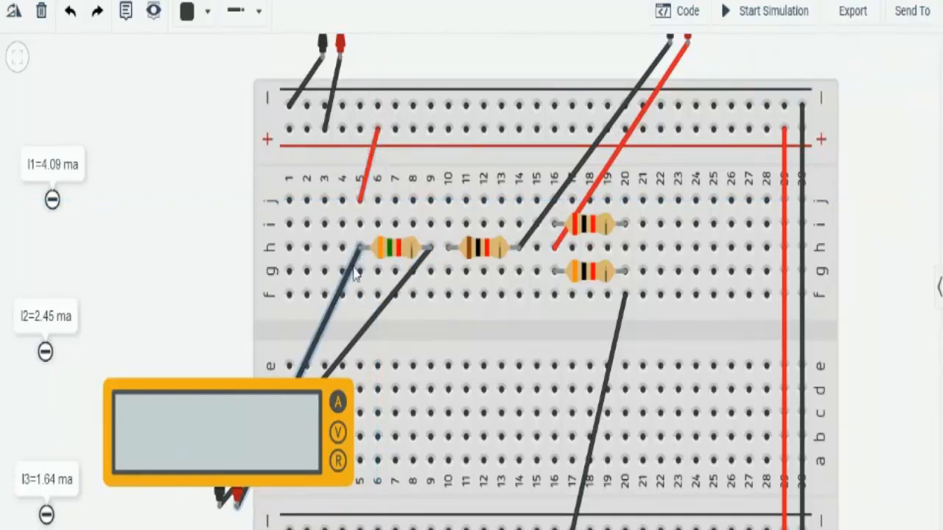
click(424, 255)
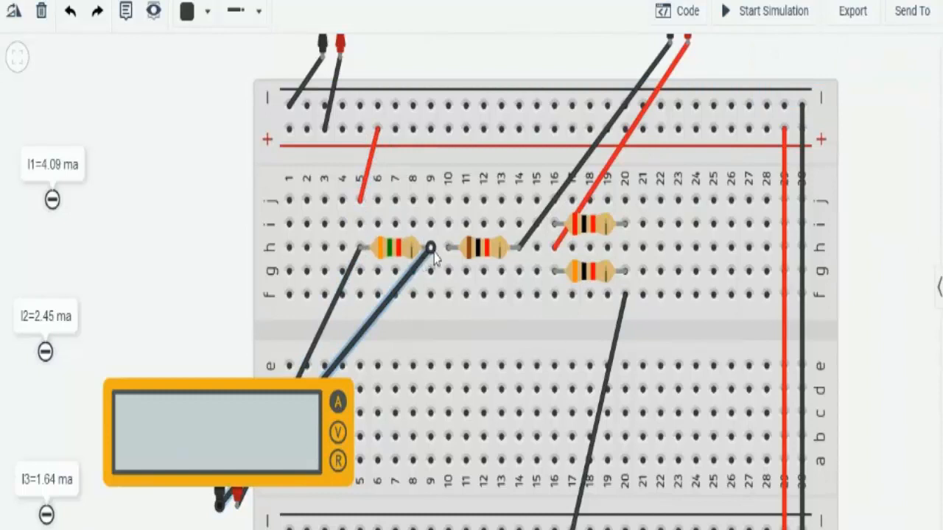
drag(432, 251, 448, 296)
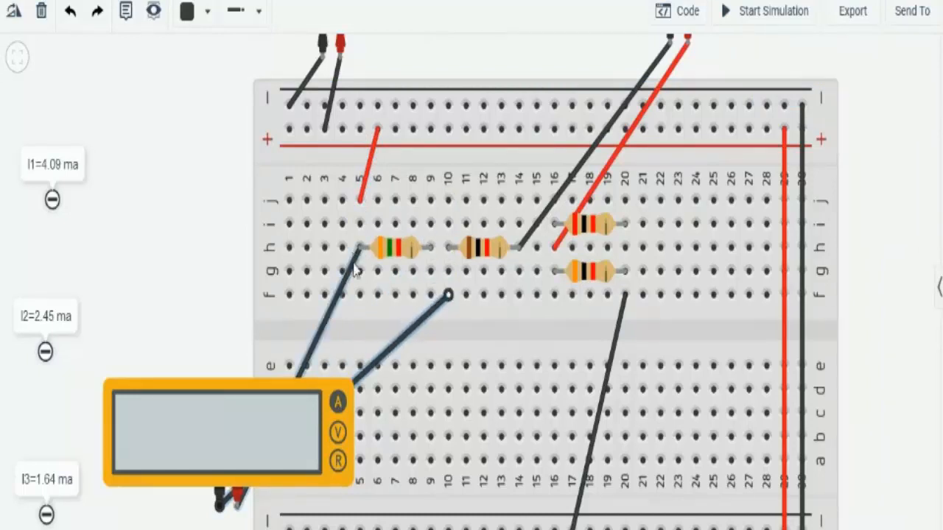
drag(359, 249, 435, 287)
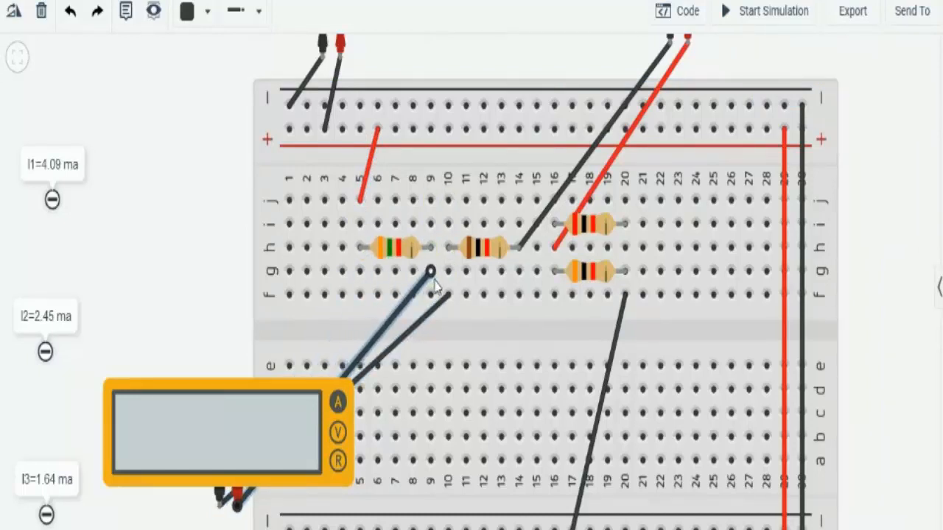
click(909, 304)
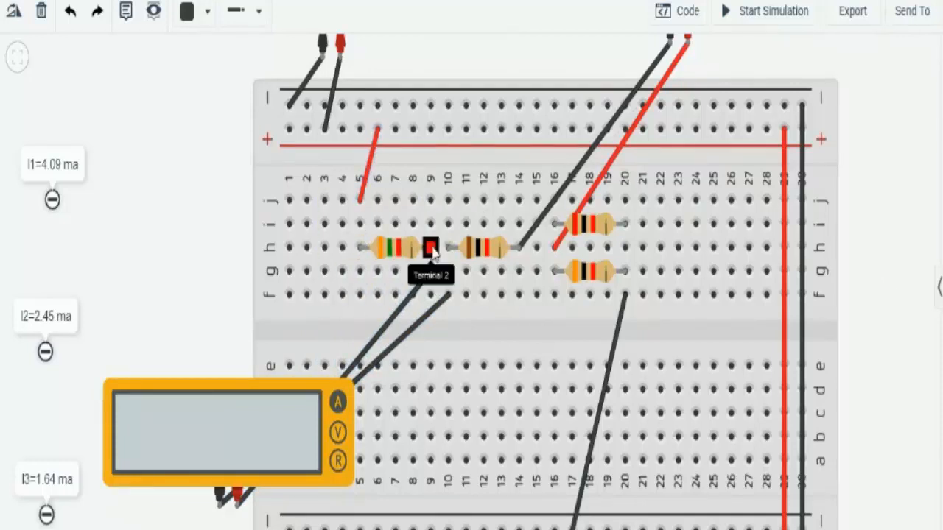
click(245, 497)
click(203, 12)
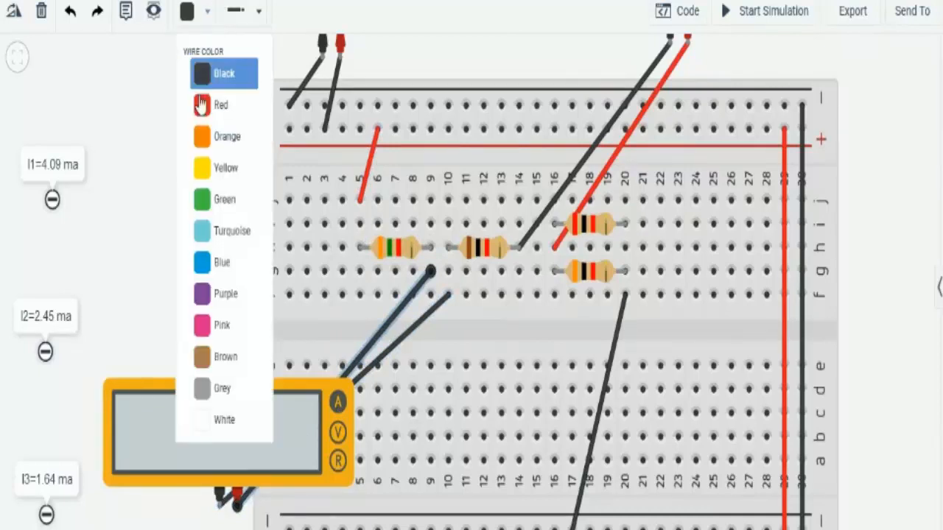
click(201, 105)
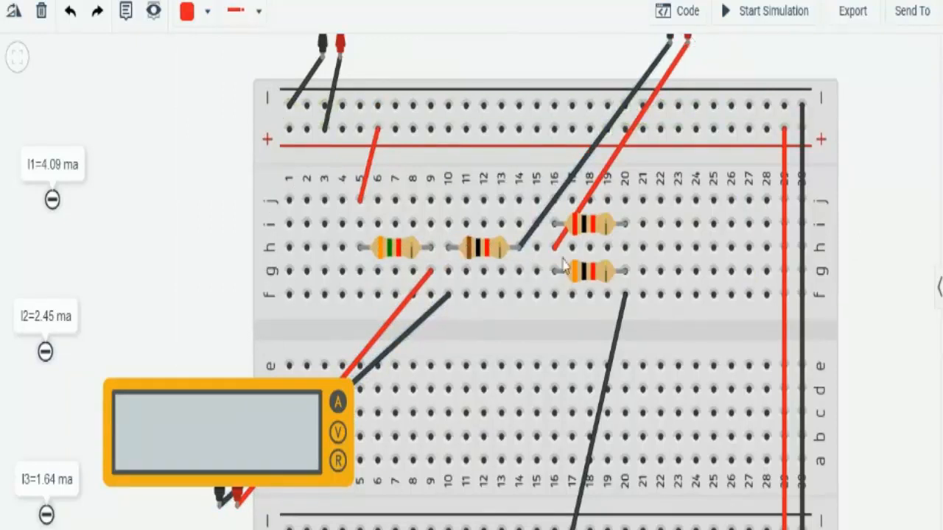
Run the simulation to read the current on both multimeters.
scroll(665, 324, down, 3)
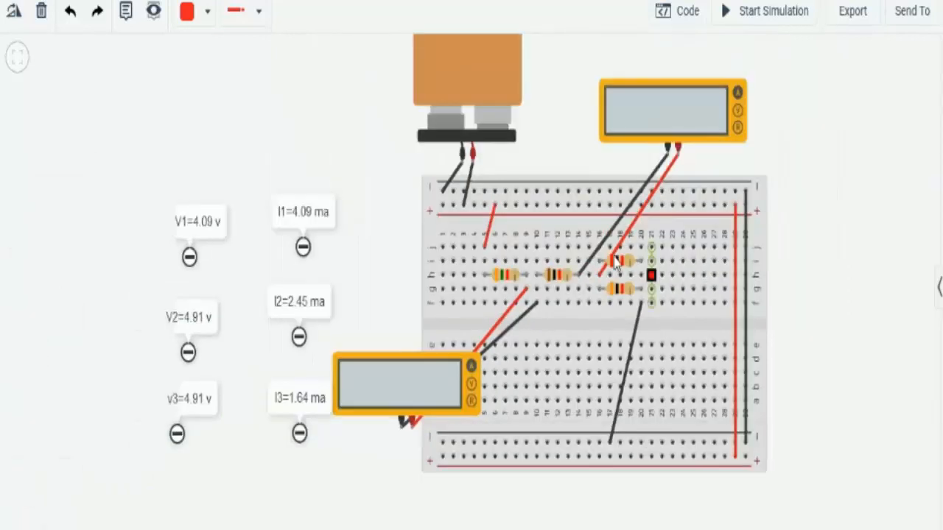
click(773, 22)
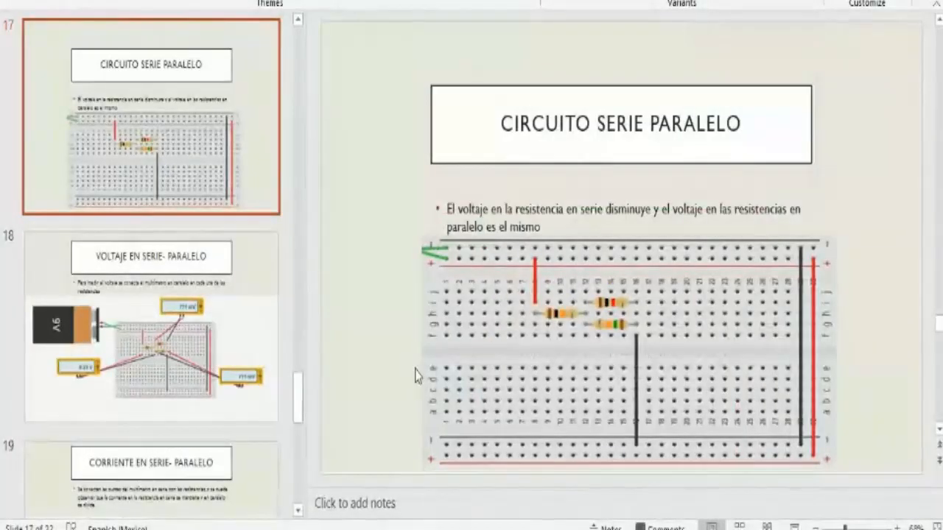
Switch to the PowerPoint presentation and review slides 17 to 19 on series-parallel voltage and current.
scroll(416, 372, down, 2)
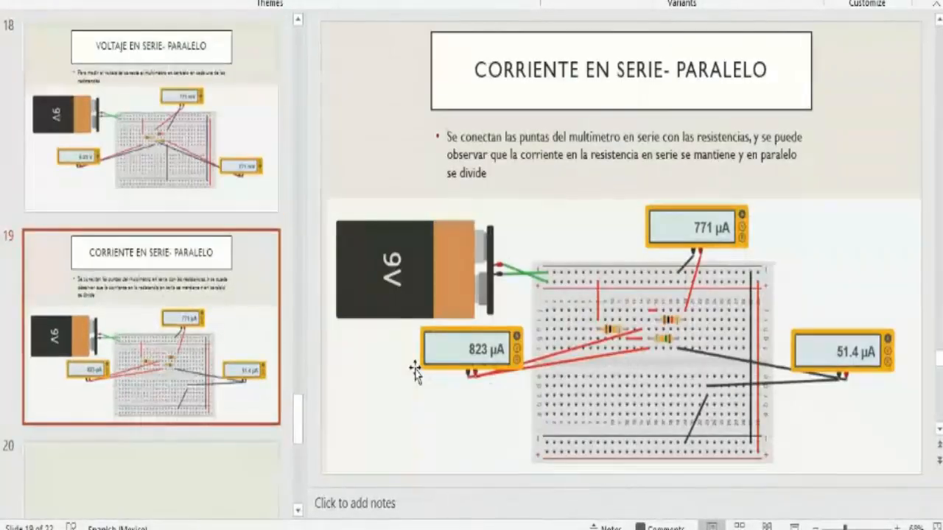
scroll(416, 373, down, 1)
scroll(416, 373, up, 1)
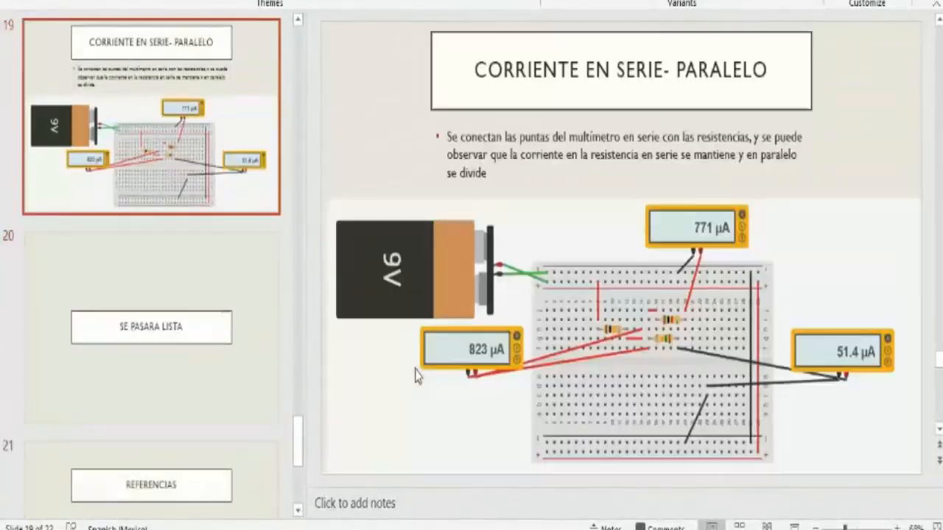
drag(298, 455, 314, 405)
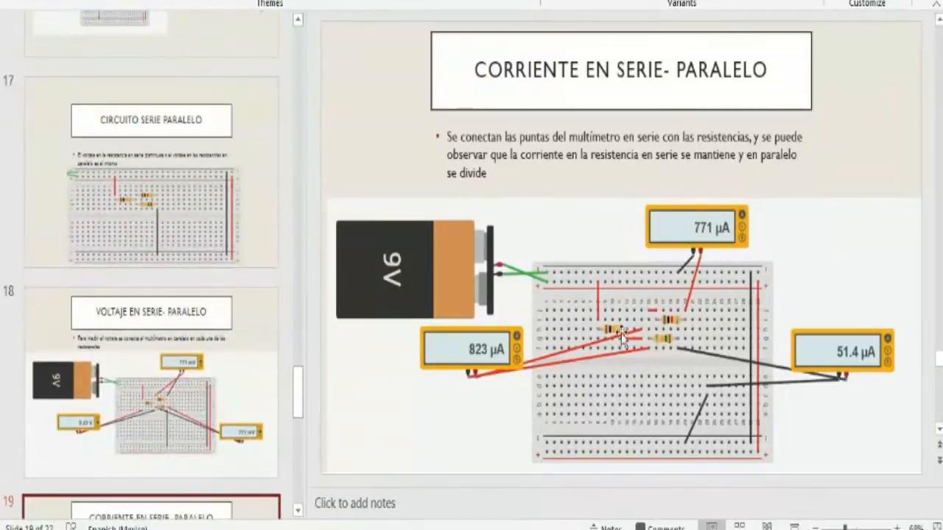